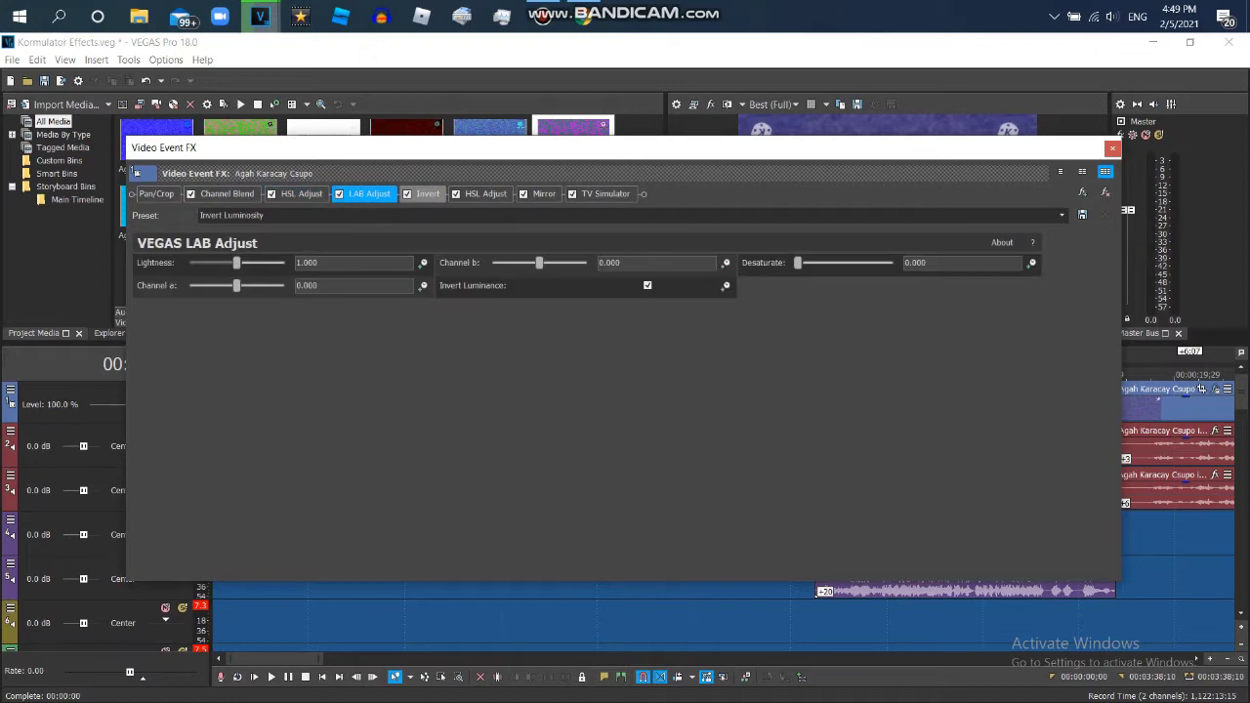
Review the Invert, second HSL Adjust, Mirror and TV Simulator settings in the first video event's effect chain, then close it.
left_click(428, 193)
left_click(485, 193)
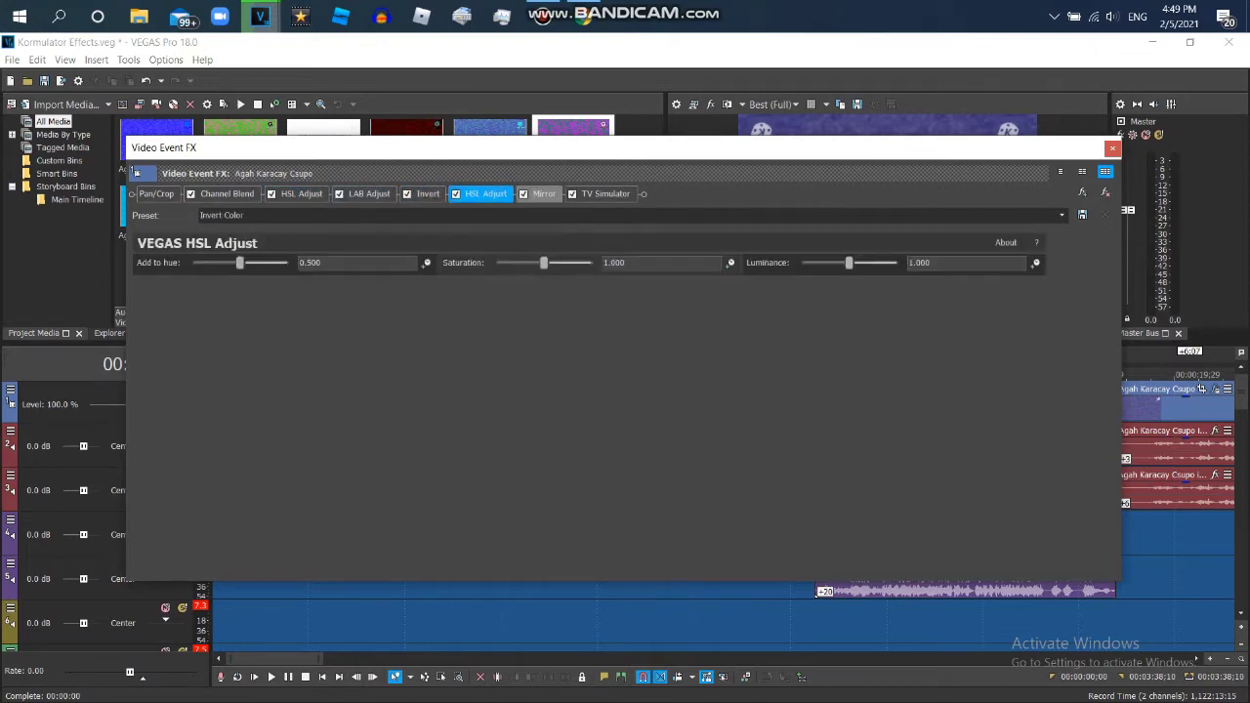
left_click(543, 193)
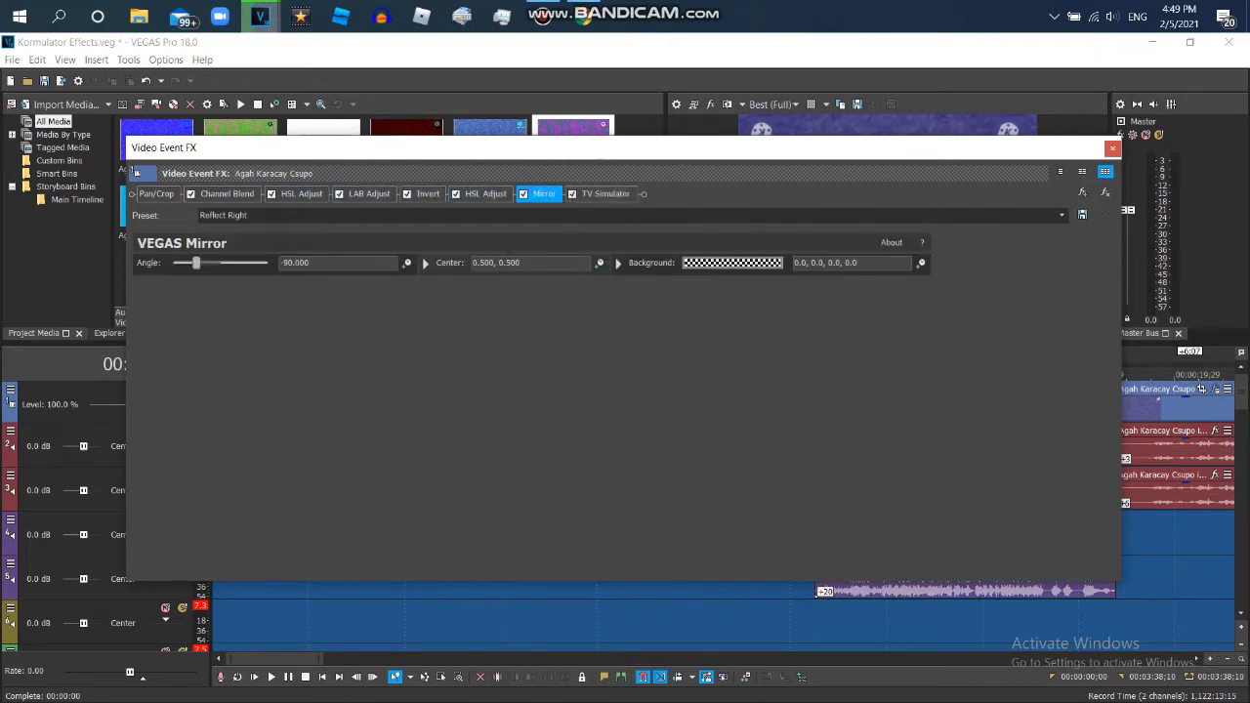
left_click(606, 193)
left_click(1112, 147)
Check the time stretch and pitch shift properties of the two audio events under the first video event.
left_click(367, 444)
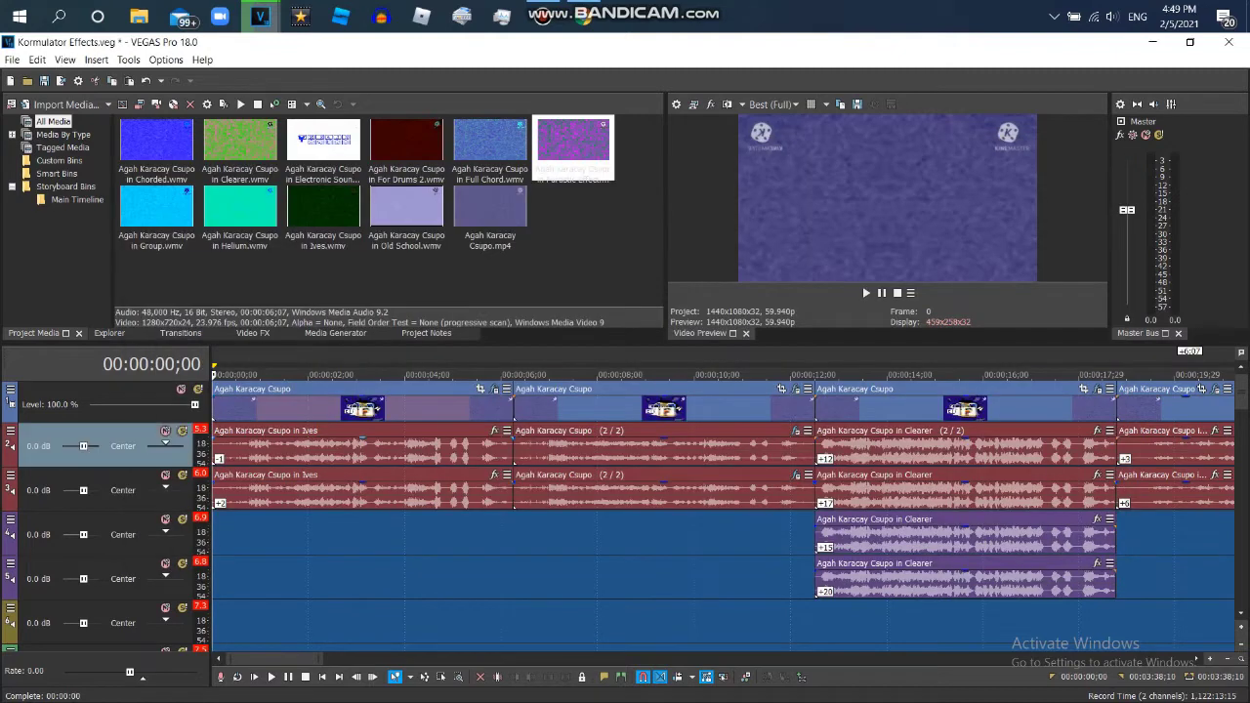
right_click(366, 445)
left_click(401, 653)
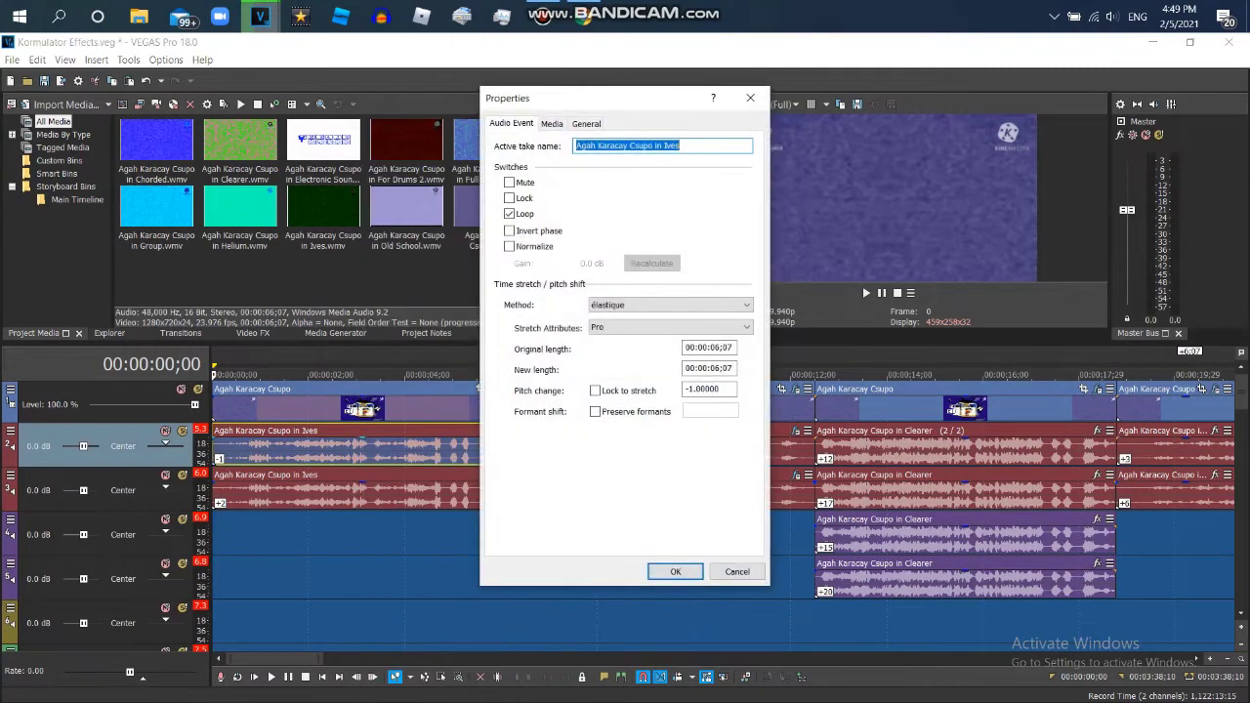
key("Return")
left_click(366, 488)
right_click(367, 488)
left_click(401, 652)
key("Return")
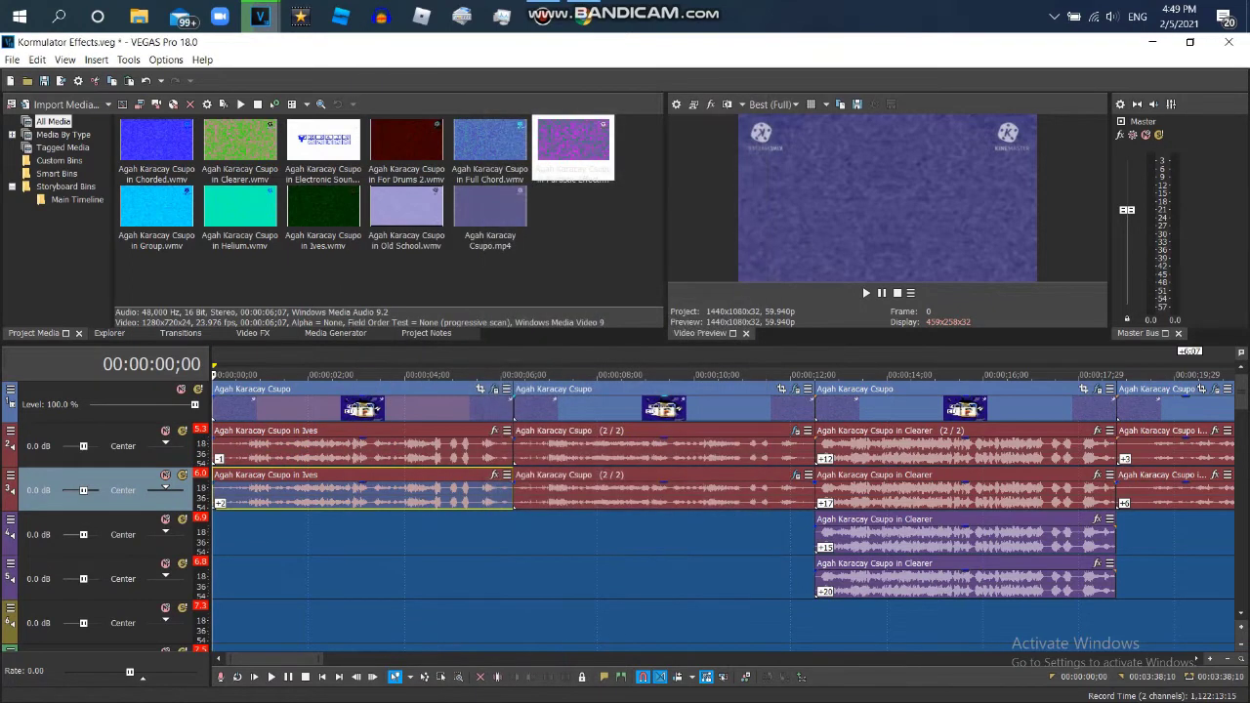
Review the Channel Blend, HSL Adjust, Wave and Mirror settings in the second video event's effect chain.
left_click(781, 388)
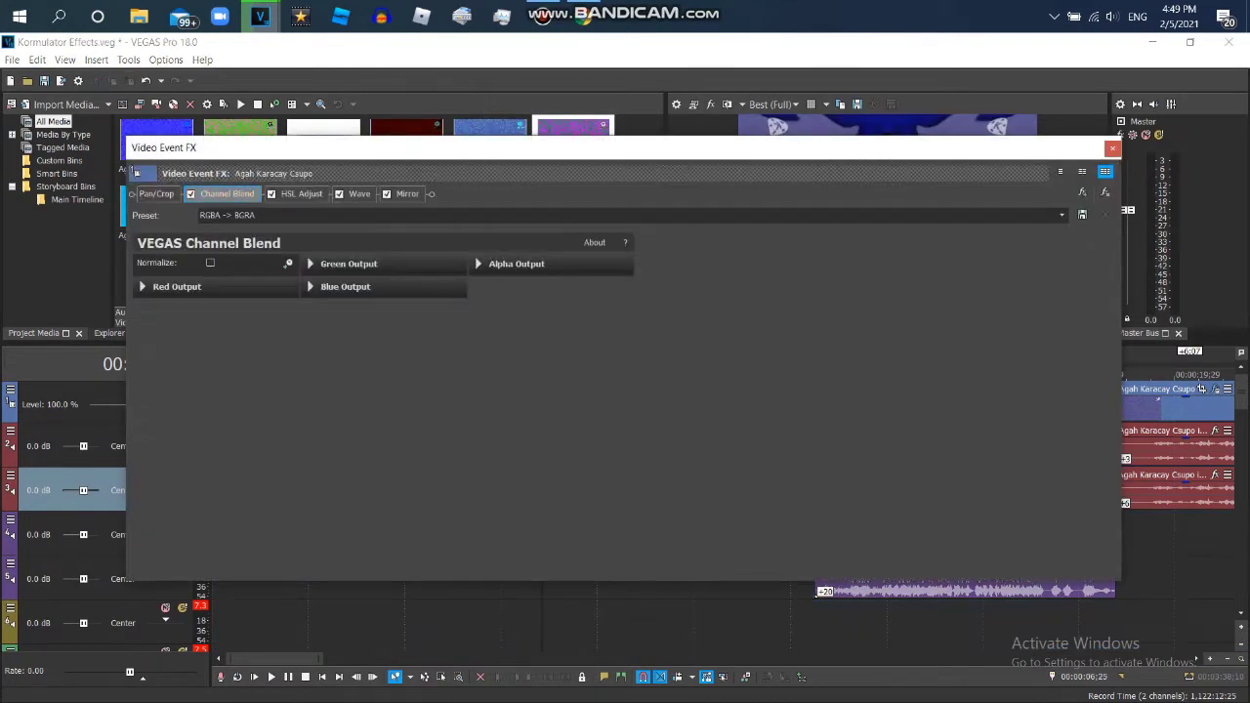
left_click(302, 194)
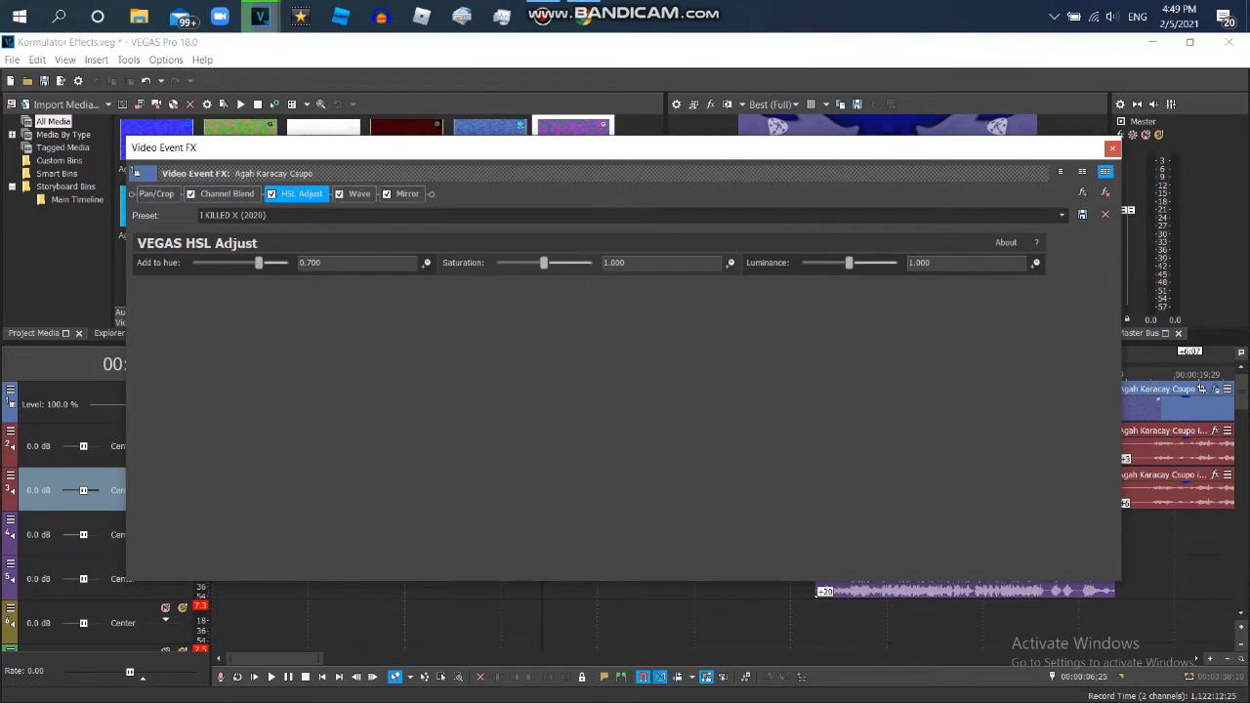
left_click(359, 193)
left_click(407, 193)
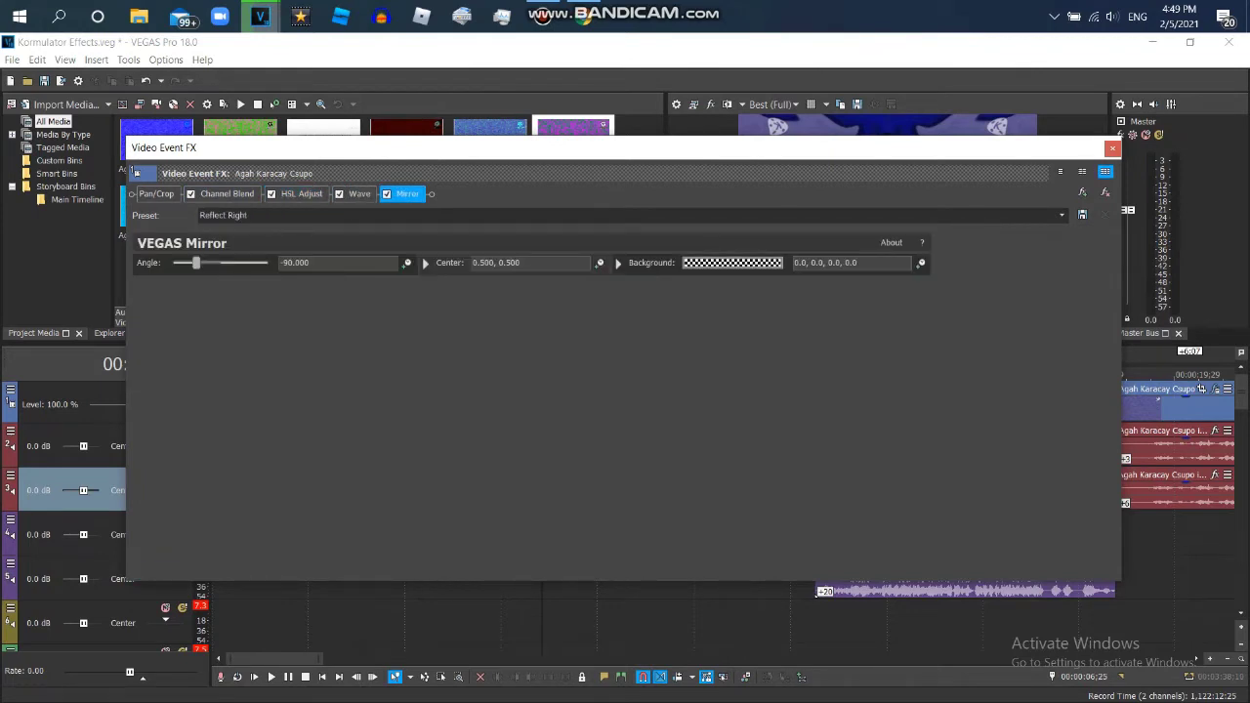
key("Escape")
Examine the Vibrato, Effect and Pitch Shift plug-ins on the second clip's upper audio event, including the available OrangeVocoder VST presets.
right_click(578, 447)
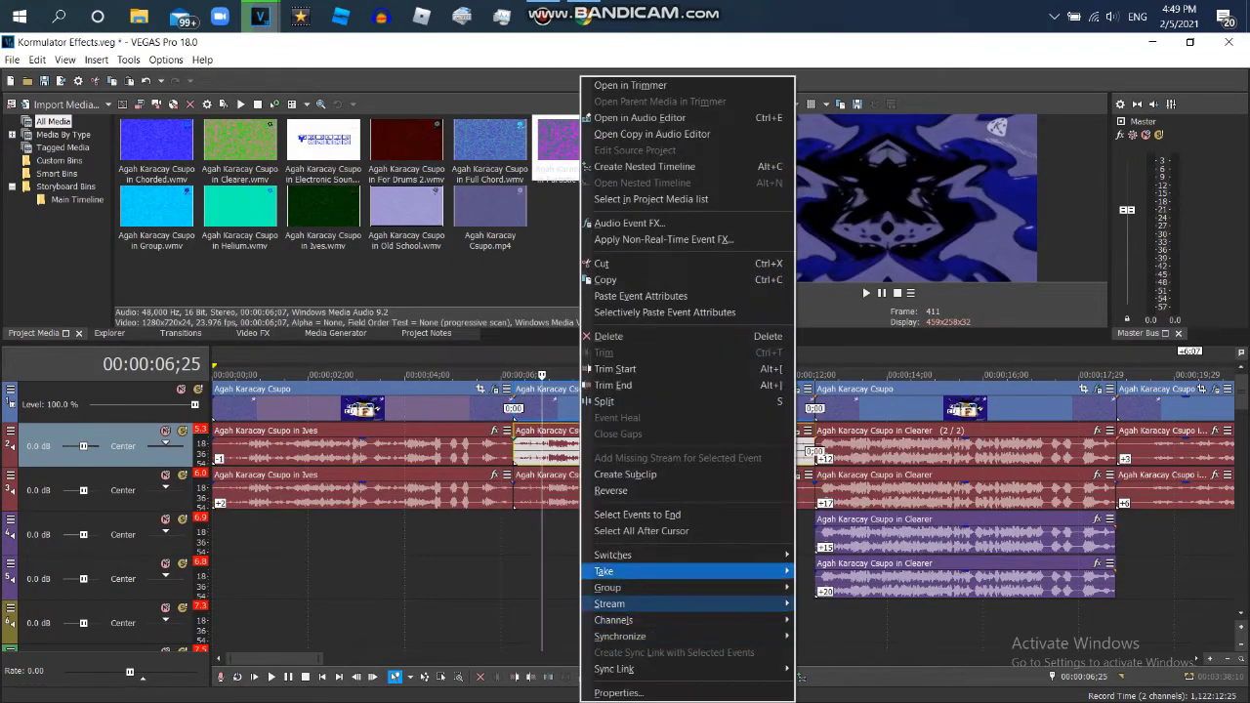
key("Escape")
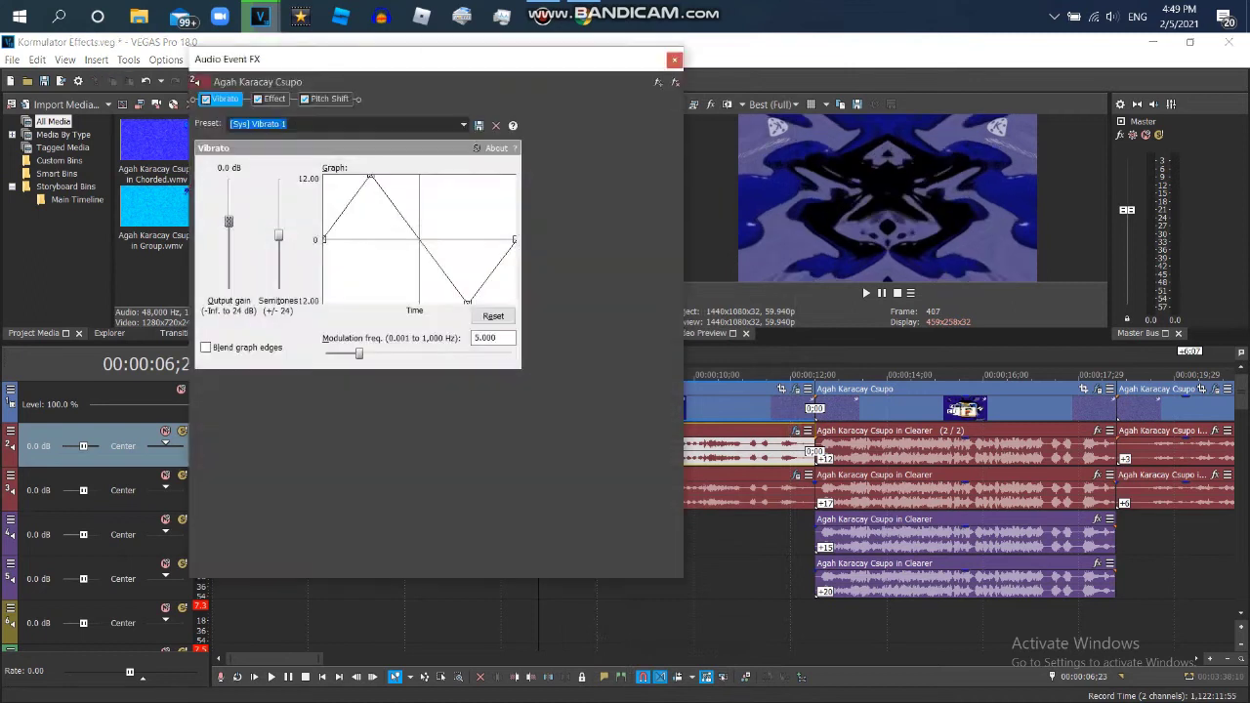
left_click(272, 99)
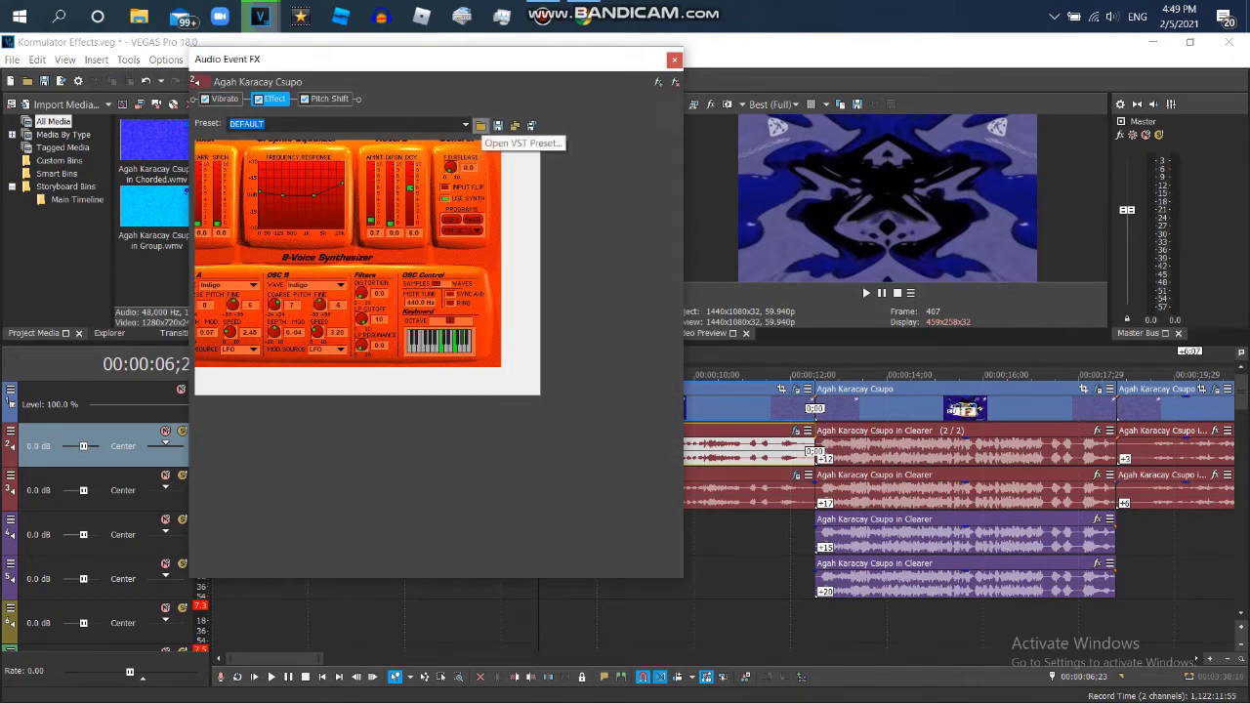
left_click(330, 98)
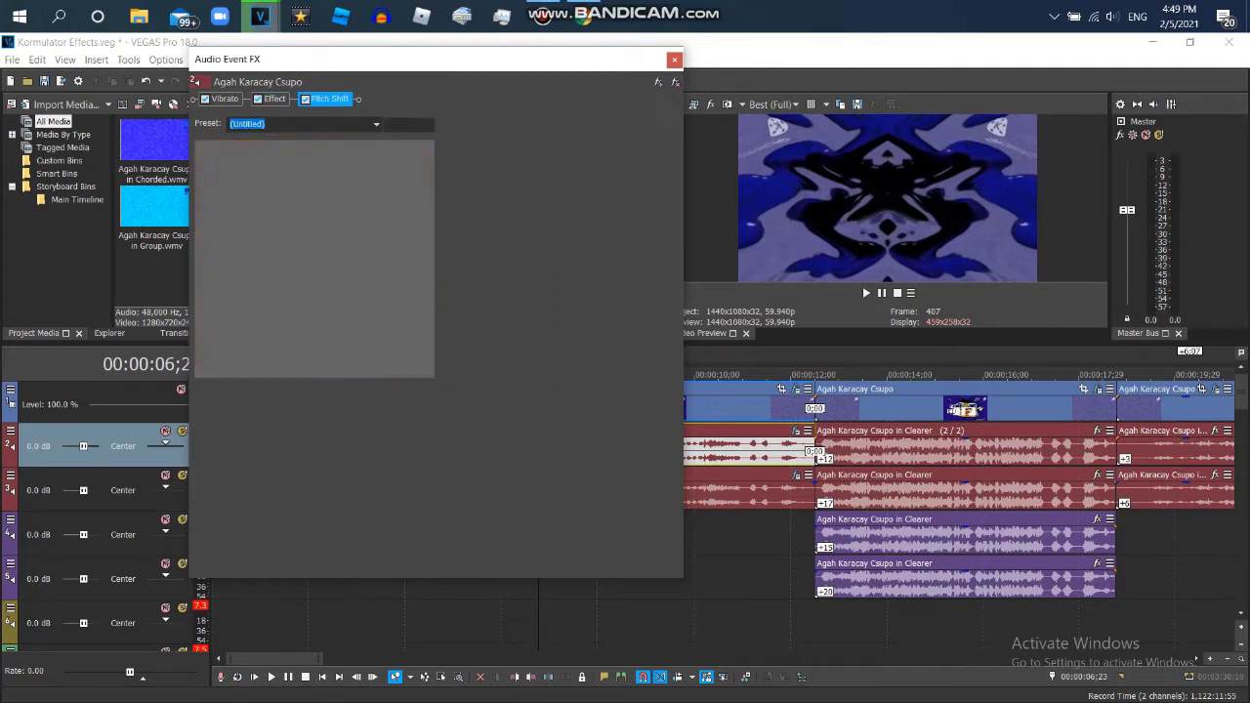
left_click(274, 98)
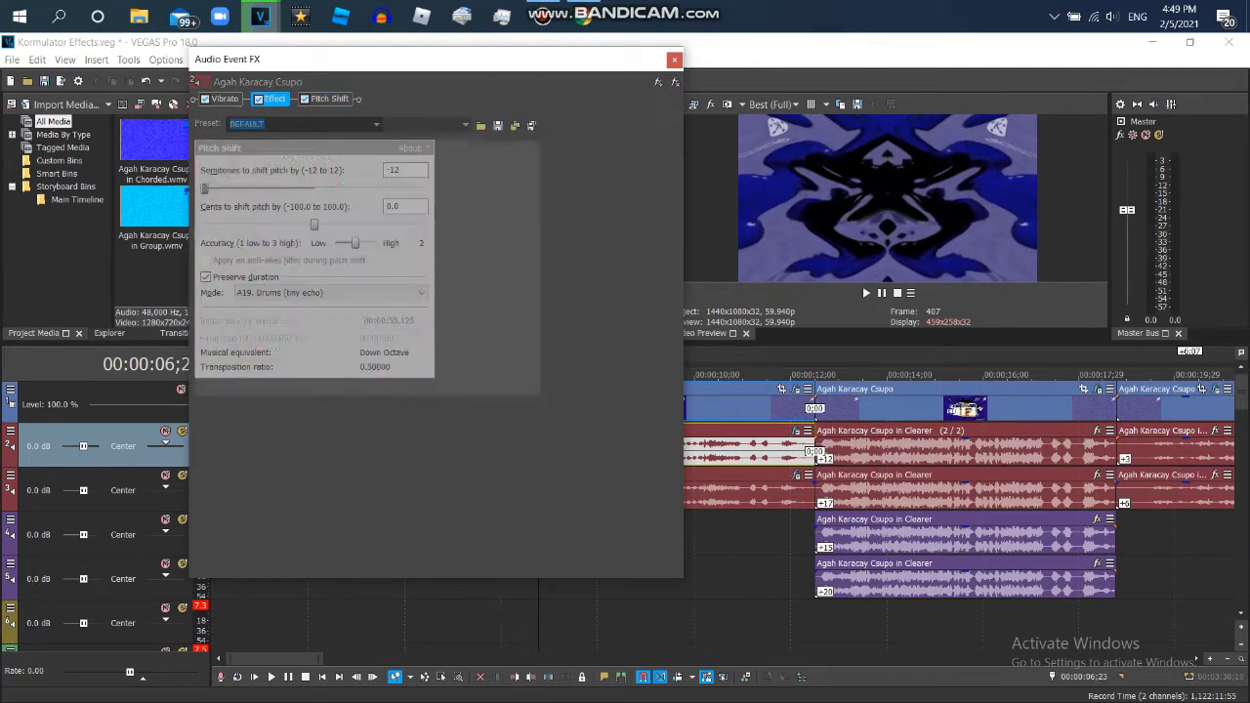
left_click(480, 125)
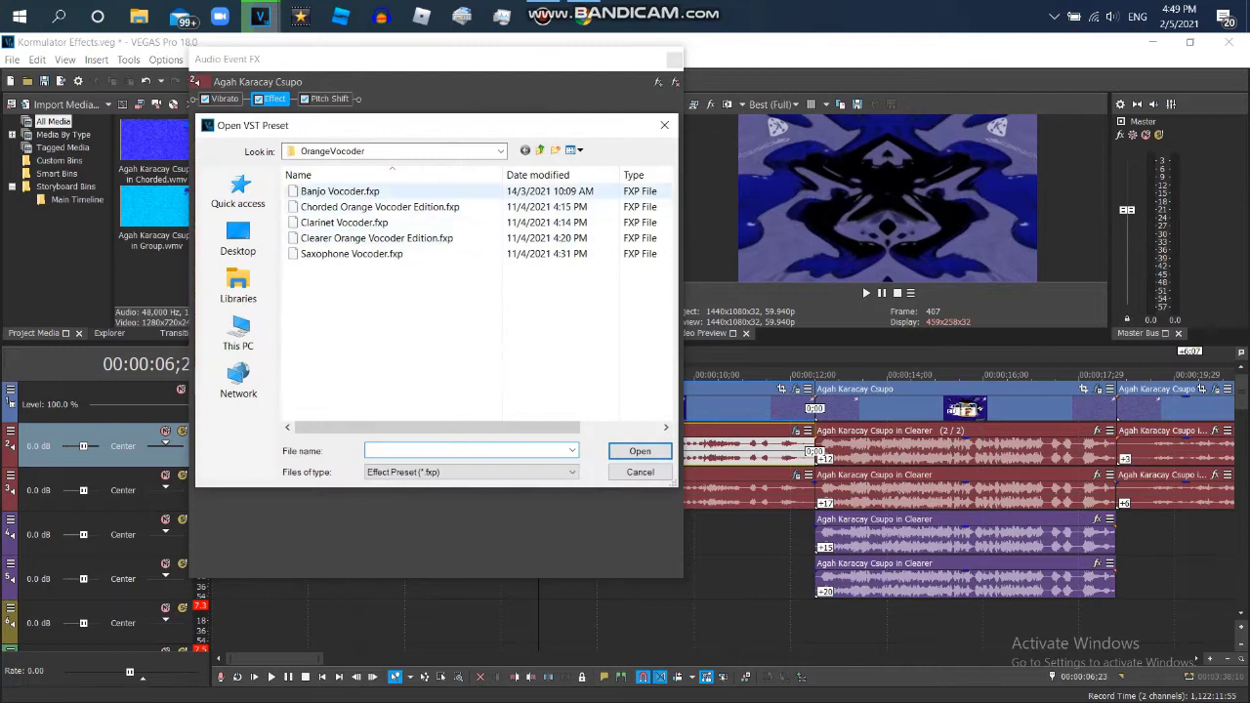
key("Escape")
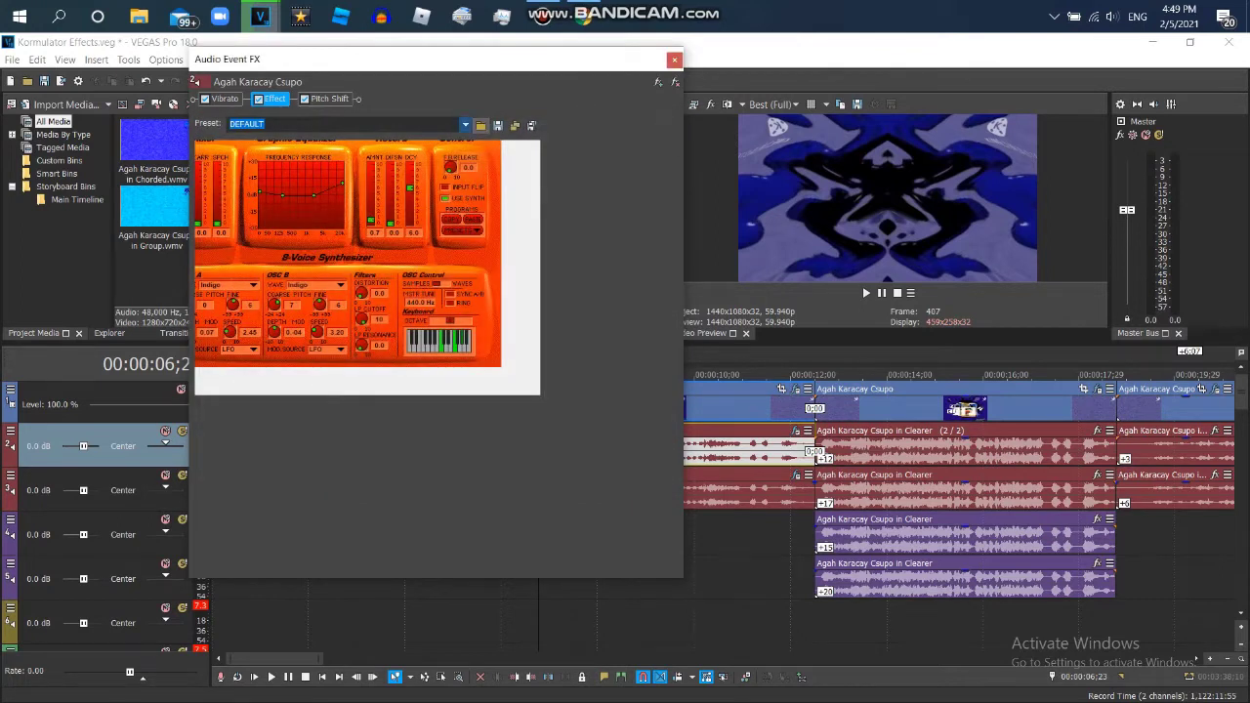
left_click(329, 98)
left_click(674, 59)
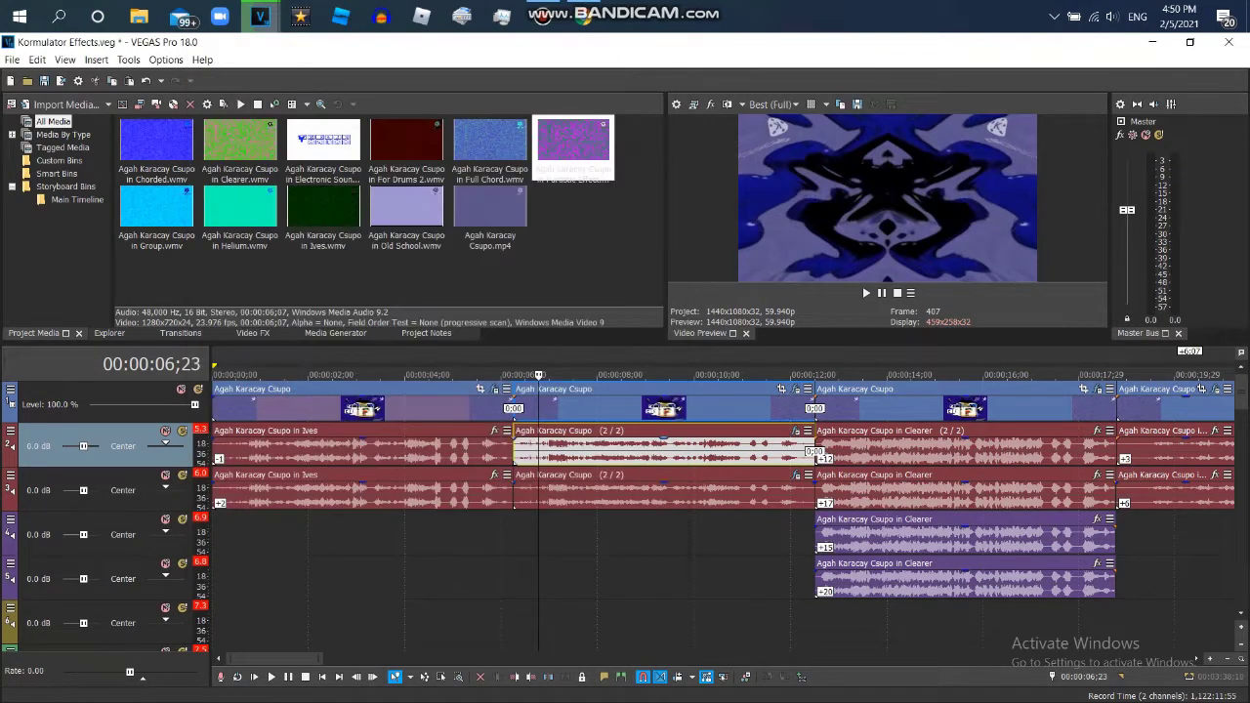
Review the Vibrato, Effect and Pitch Shift settings on the second clip's lower audio event.
left_click(796, 431)
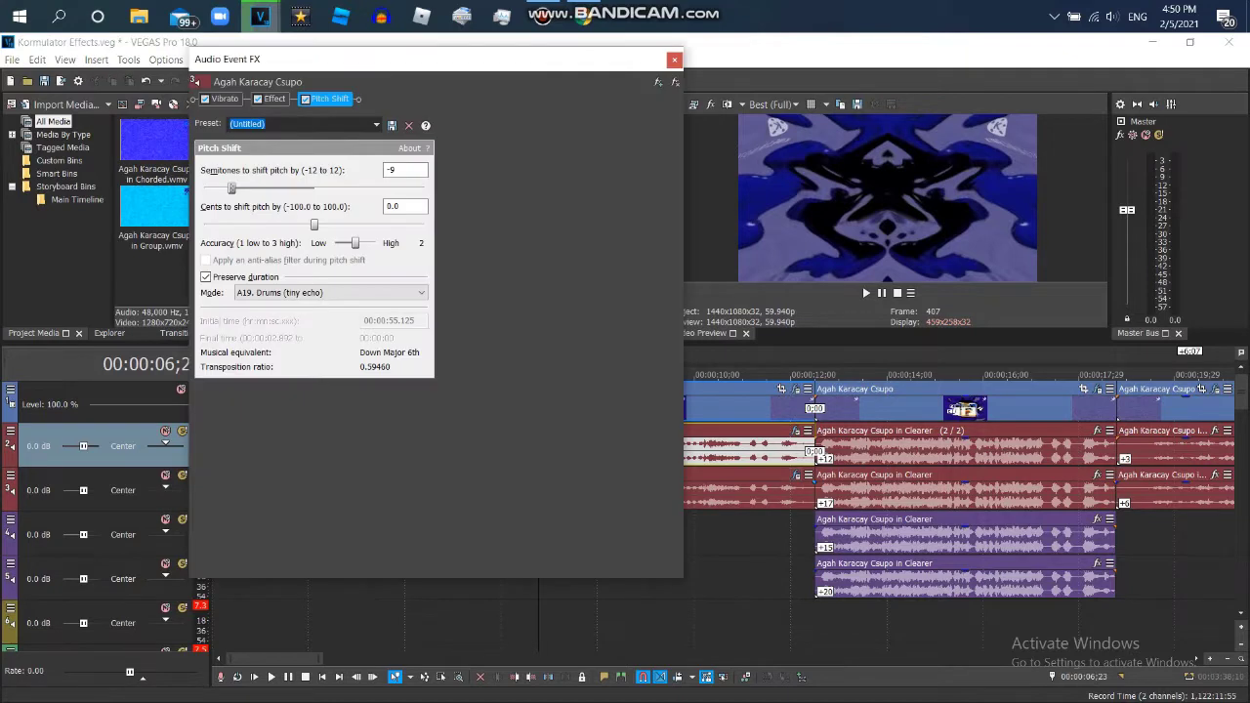
left_click(223, 98)
left_click(274, 99)
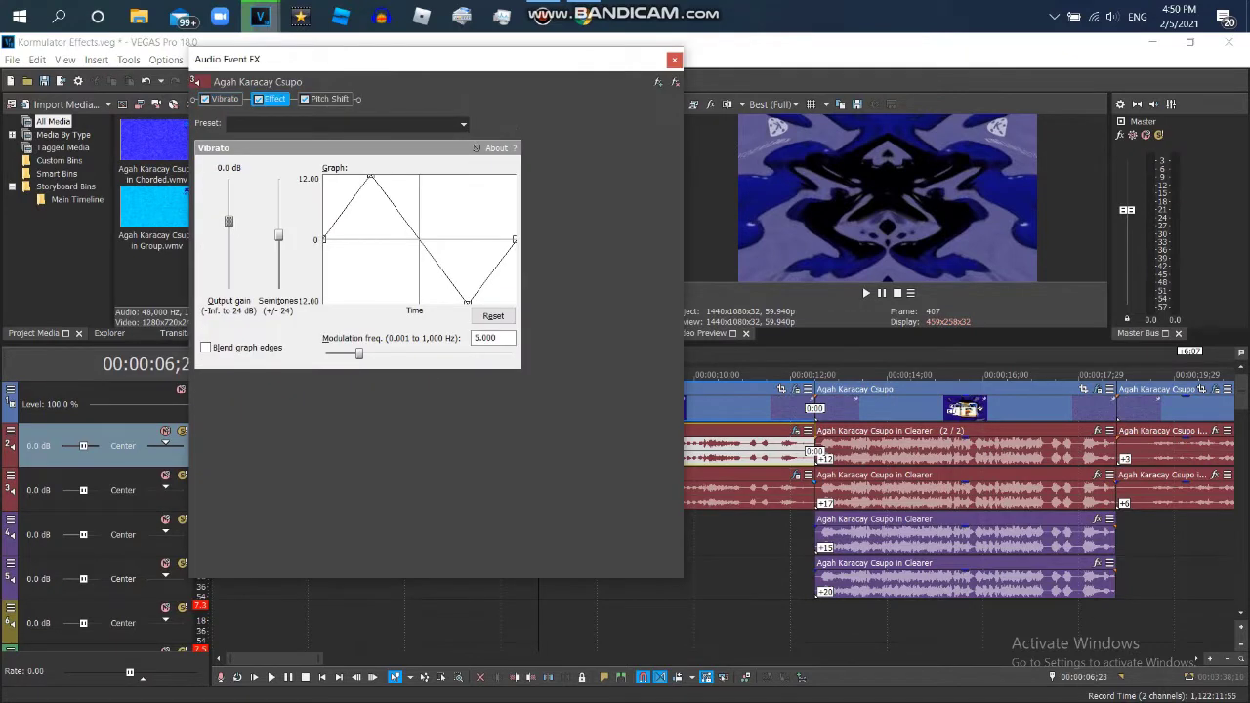
left_click(329, 98)
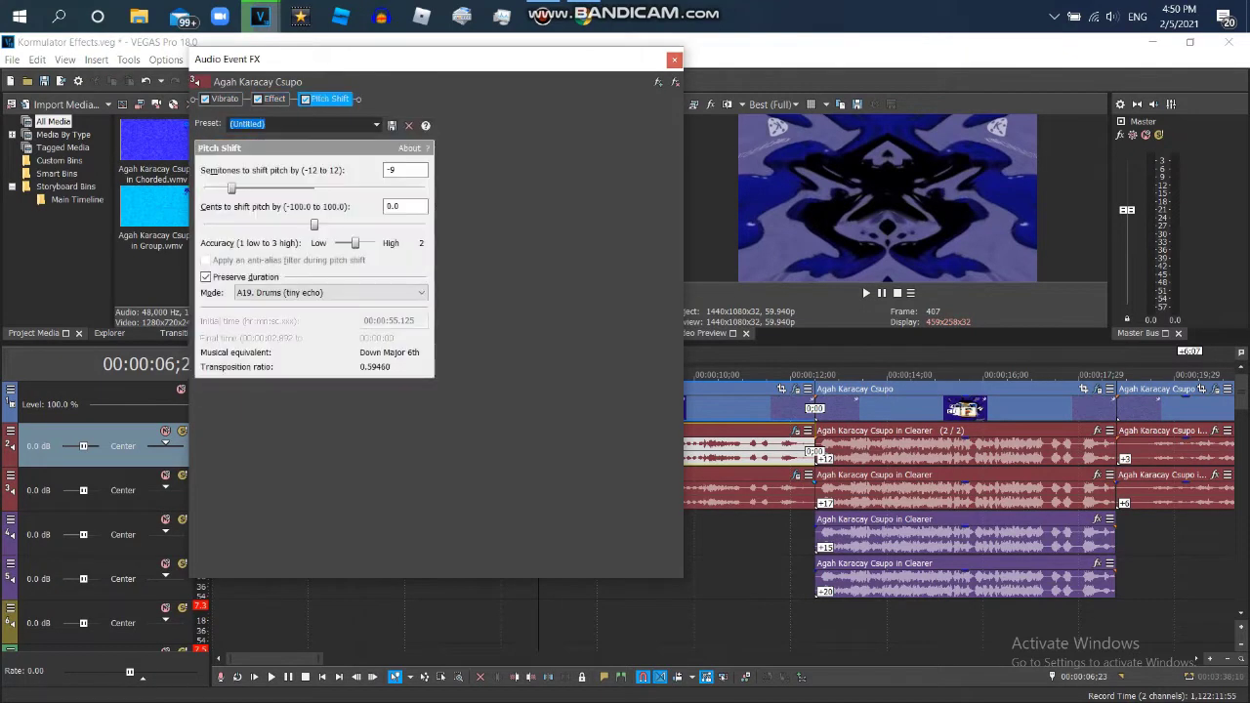
left_click(674, 59)
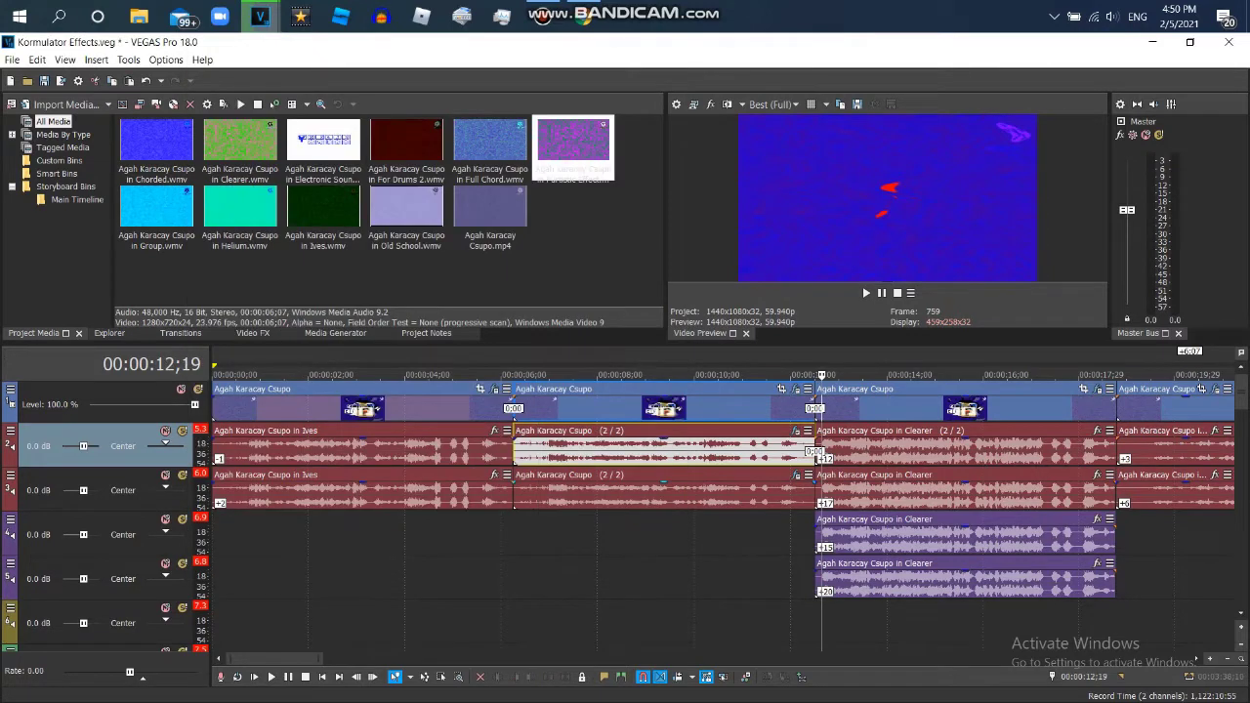
Inspect the third video event's Gradient Map control point colors and its TV Simulator and Wave settings.
left_click(781, 389)
left_click(225, 194)
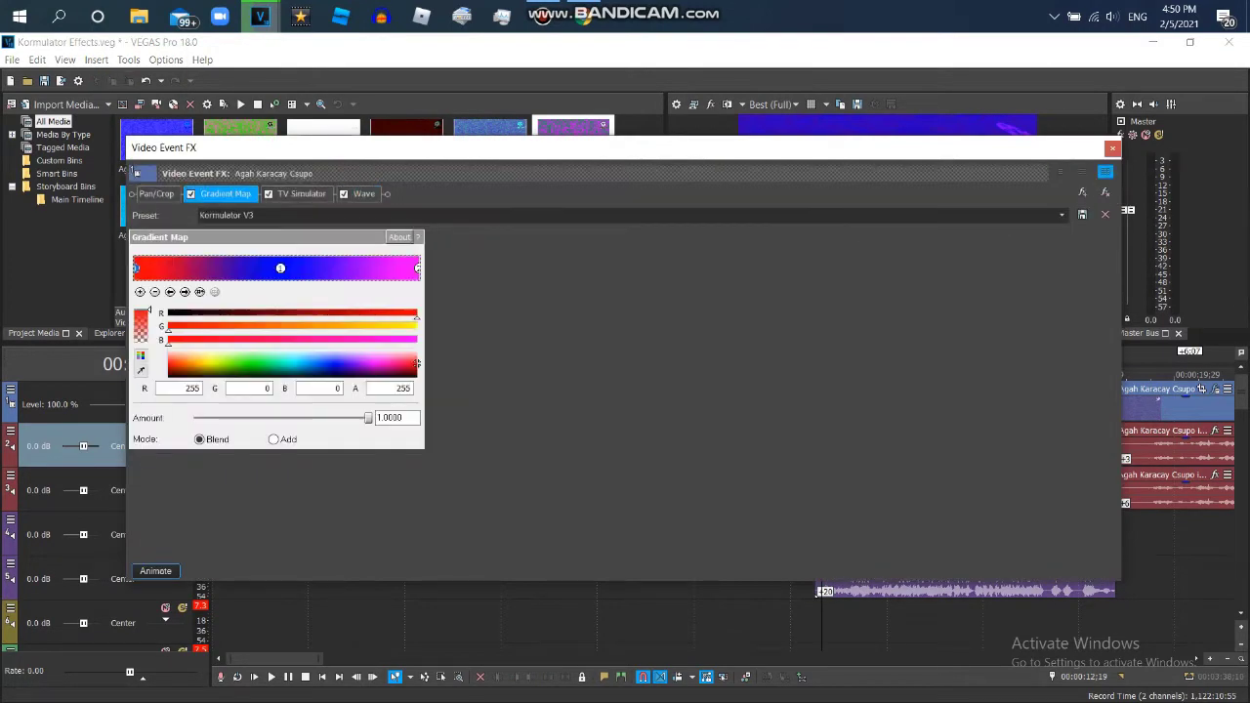
left_click(280, 268)
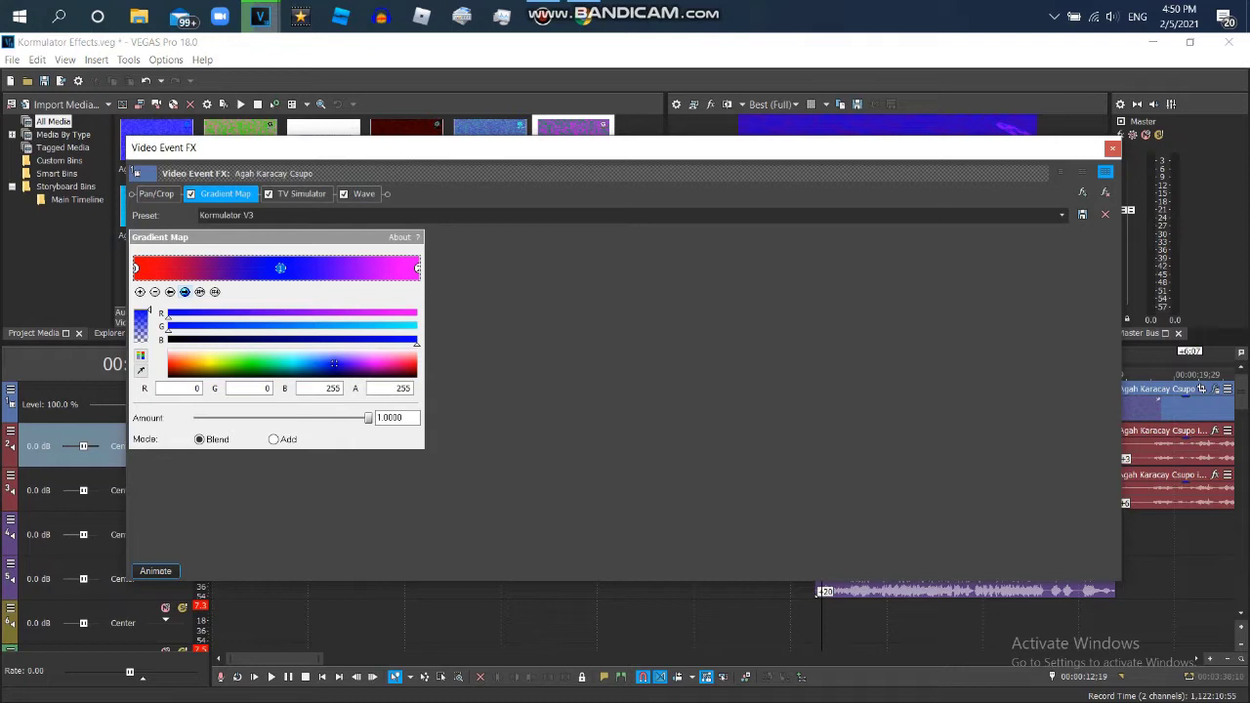
left_click(418, 268)
left_click(301, 193)
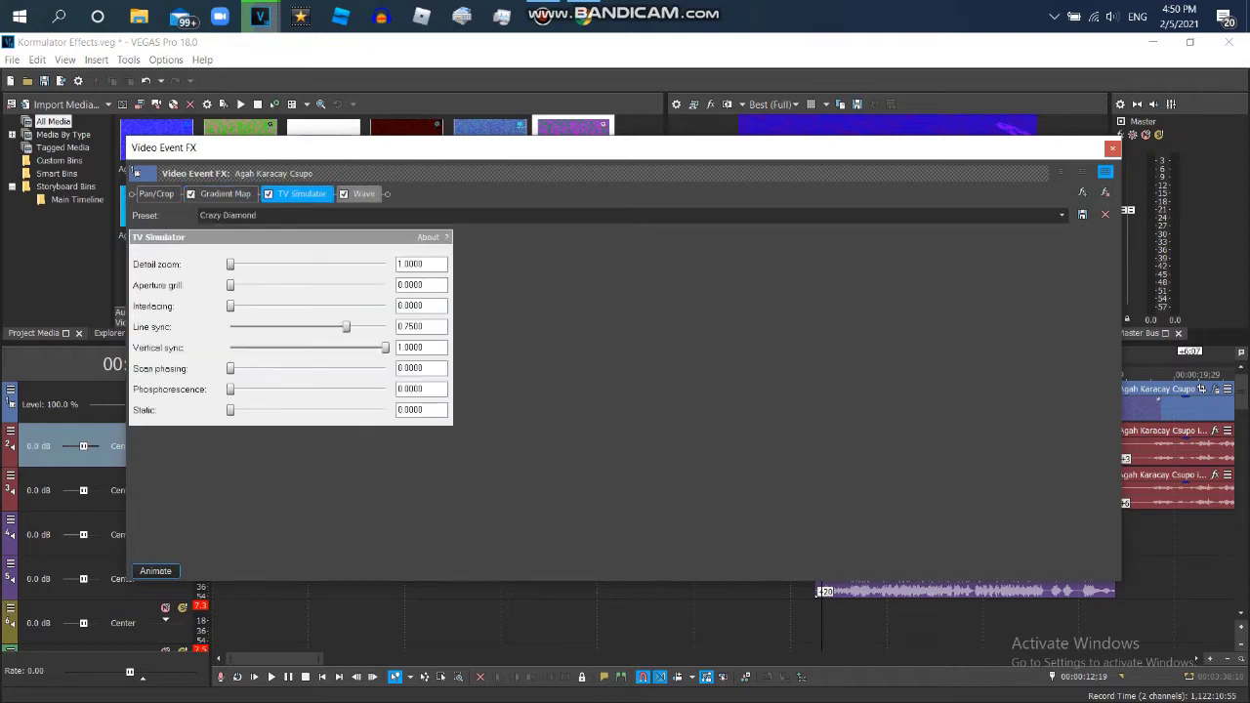
left_click(363, 193)
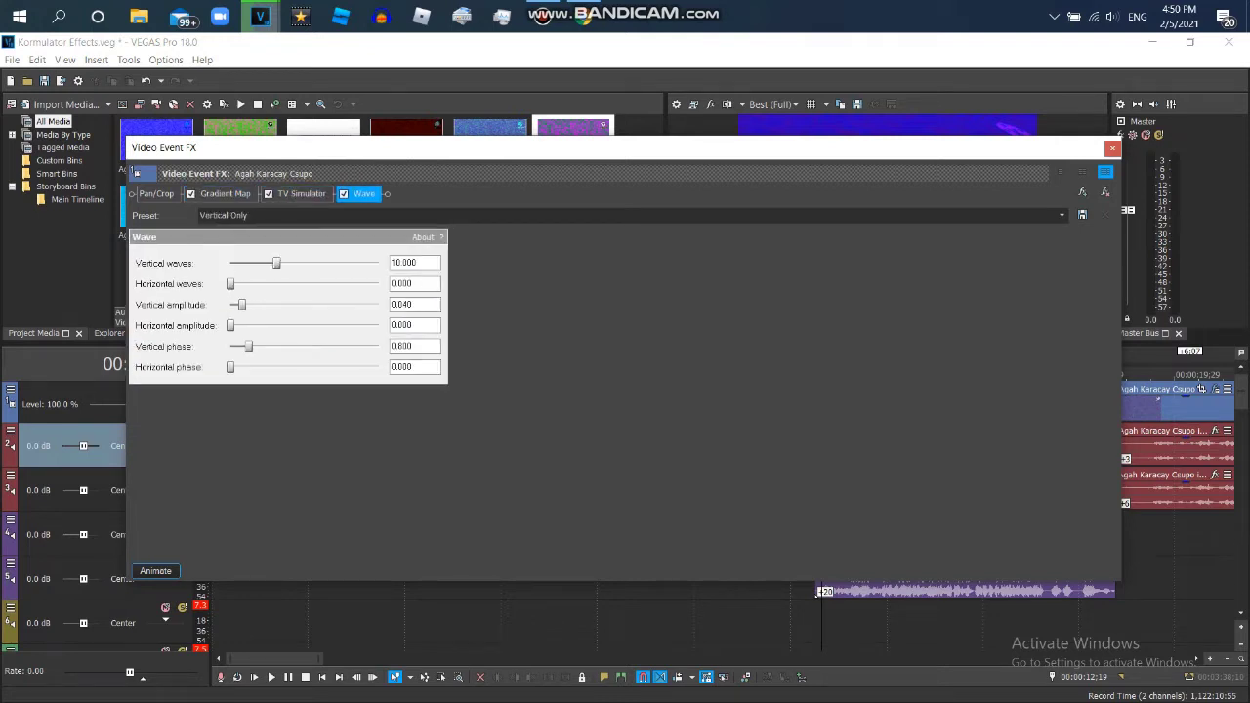
left_click(1111, 148)
Check the pitch shift properties of the third clip's two red audio events on tracks 2 and 3.
right_click(920, 450)
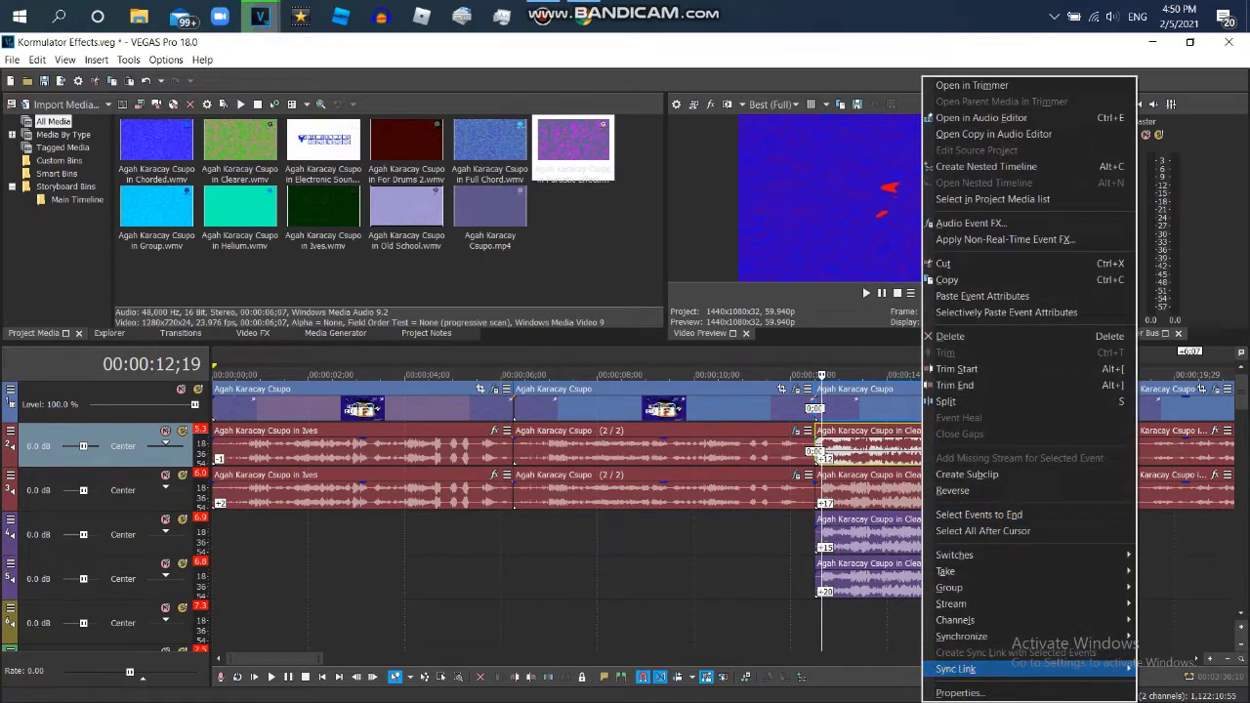
left_click(976, 692)
left_click(675, 572)
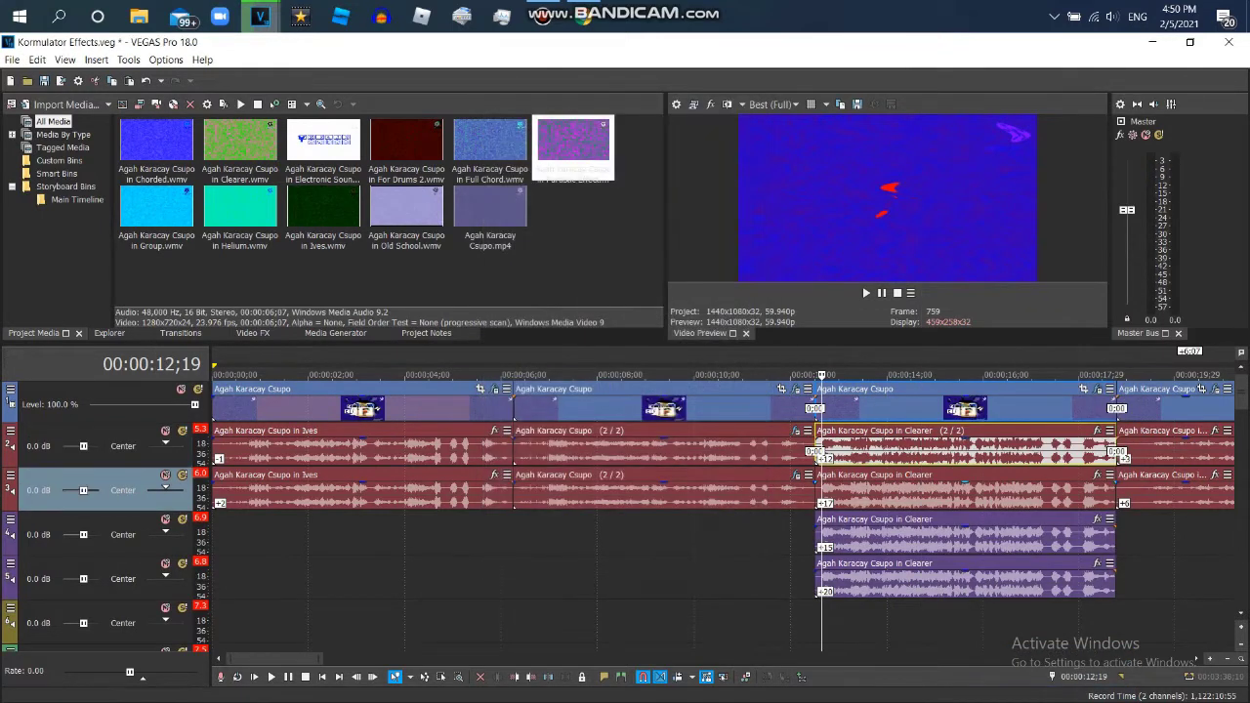
right_click(920, 489)
left_click(955, 693)
left_click(675, 572)
Check the pitch shift properties of the third clip's two purple audio events on tracks 4 and 5.
right_click(894, 533)
left_click(937, 693)
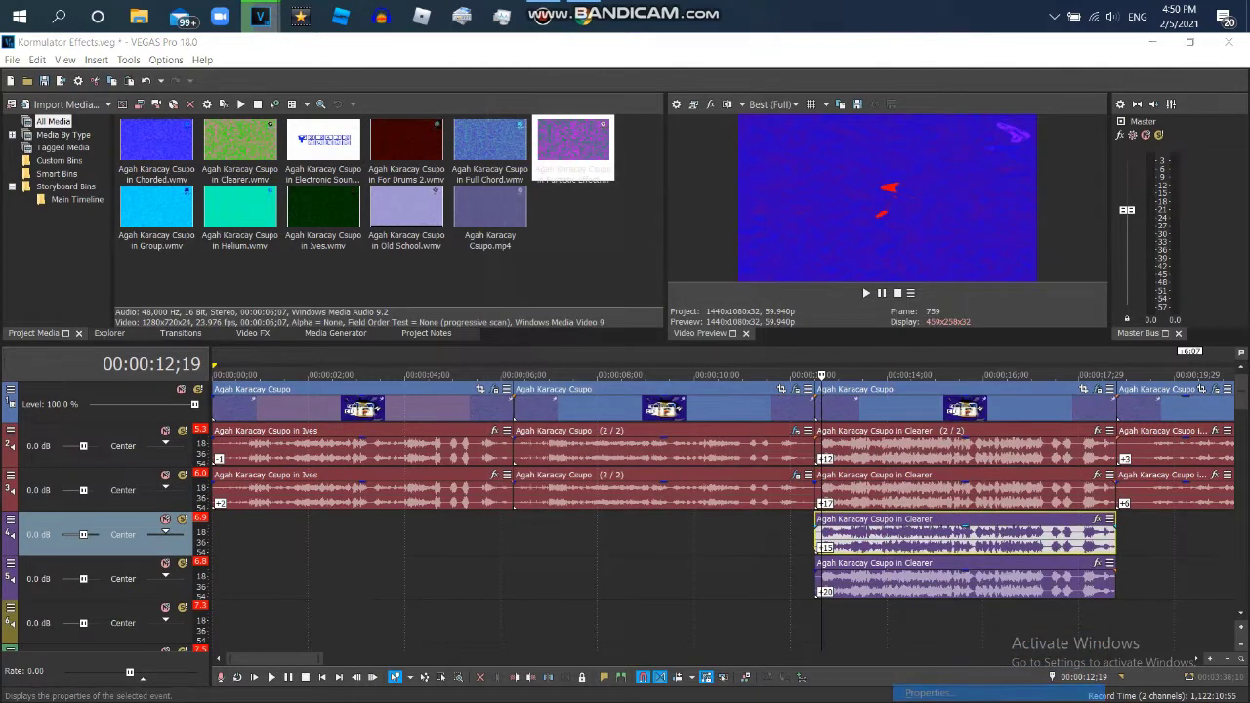
key("Return")
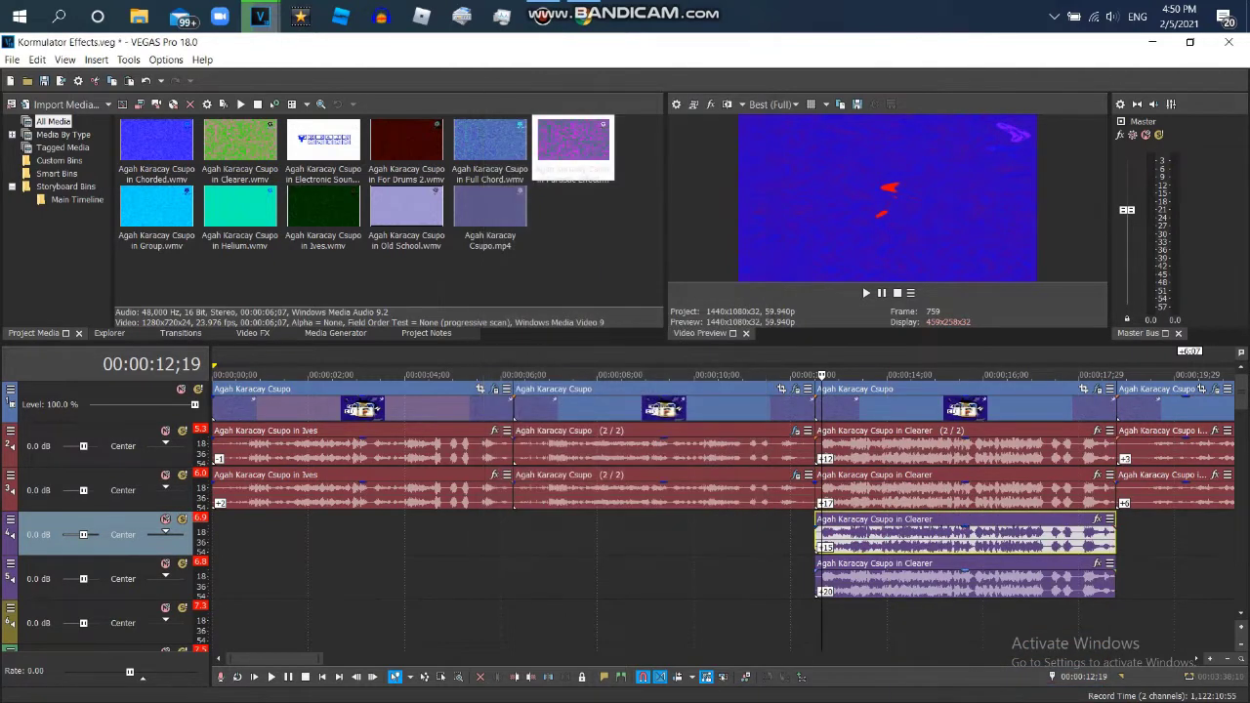
right_click(965, 577)
left_click(986, 693)
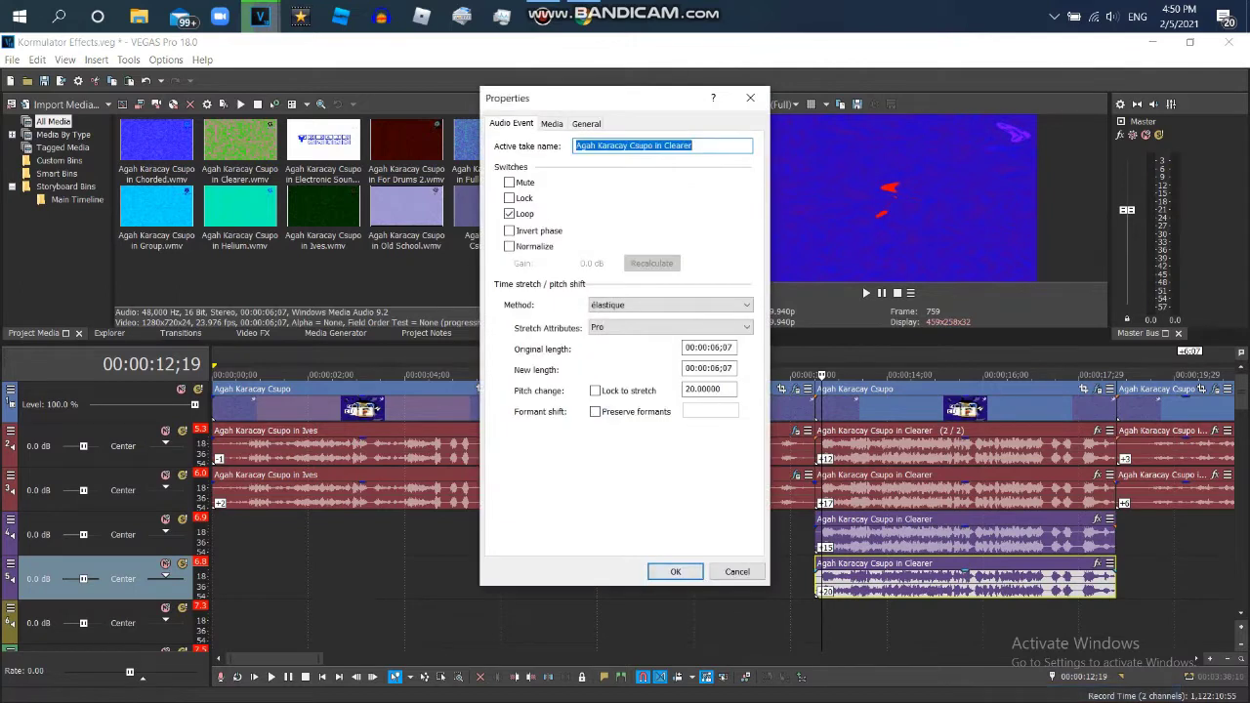
key("Return")
Inspect the fourth video event's Gradient Map control point colors and its Mirror and Swirl settings.
scroll(819, 593, "right", 5)
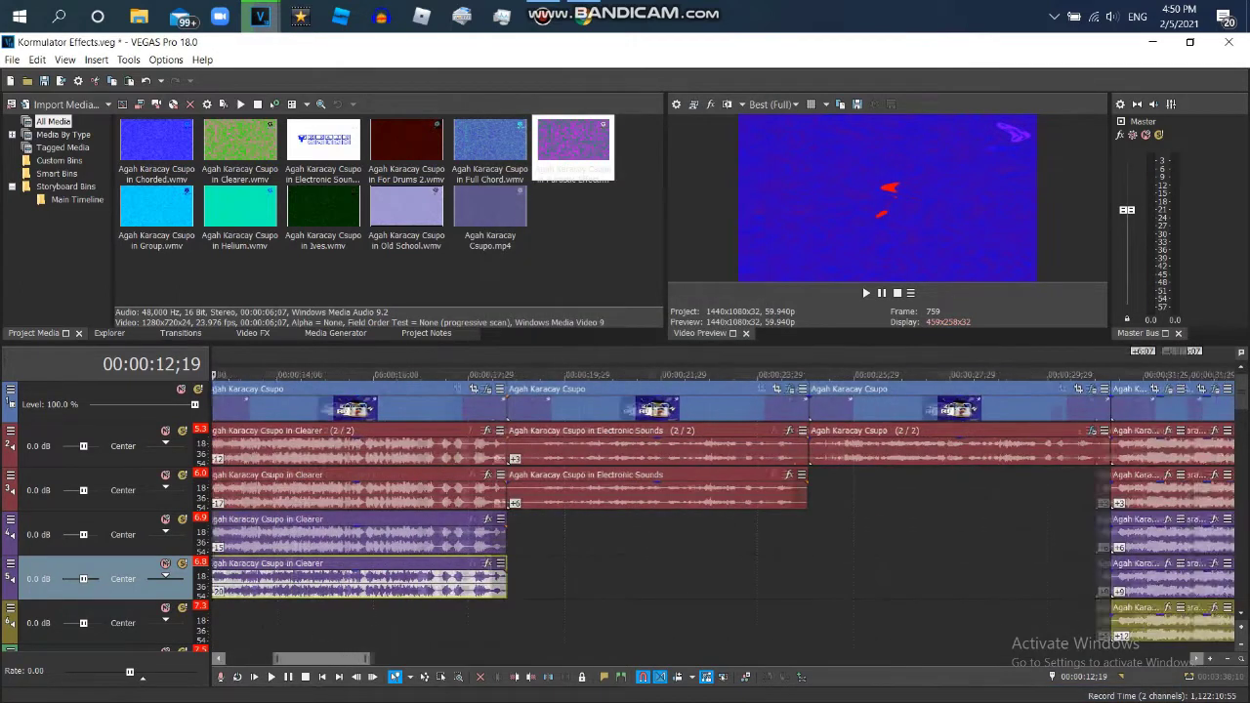
left_click(482, 375)
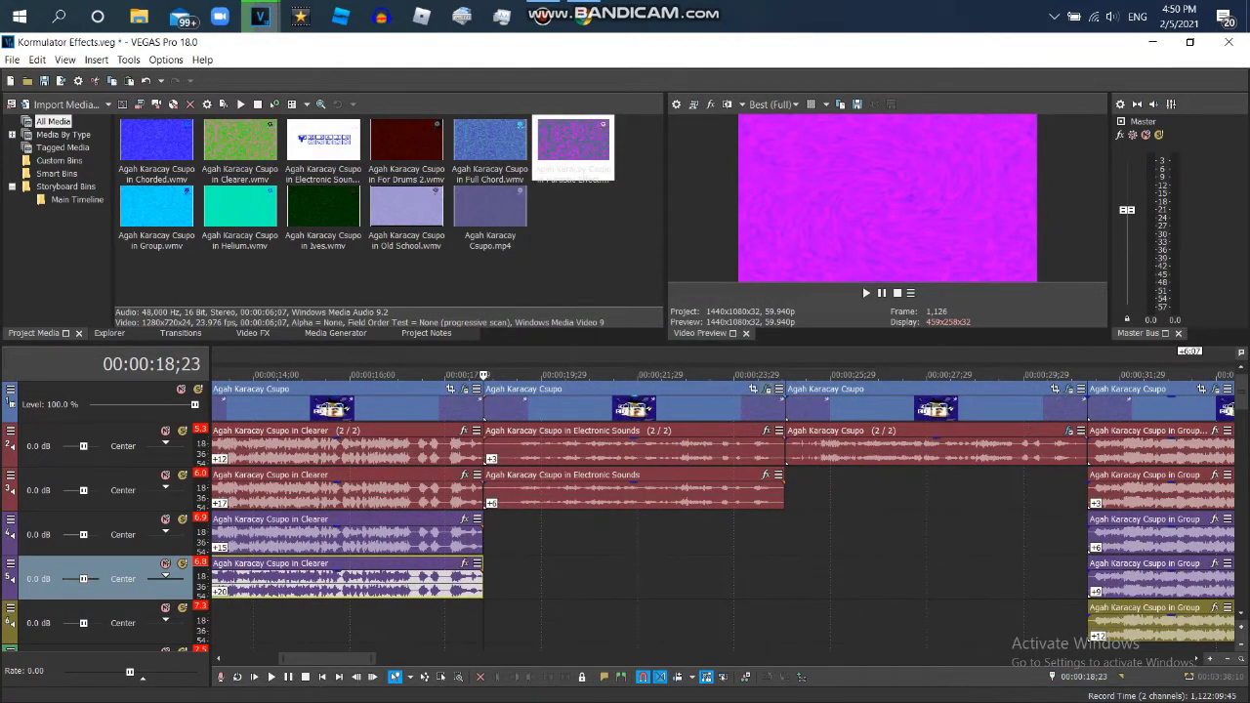
left_click(451, 389)
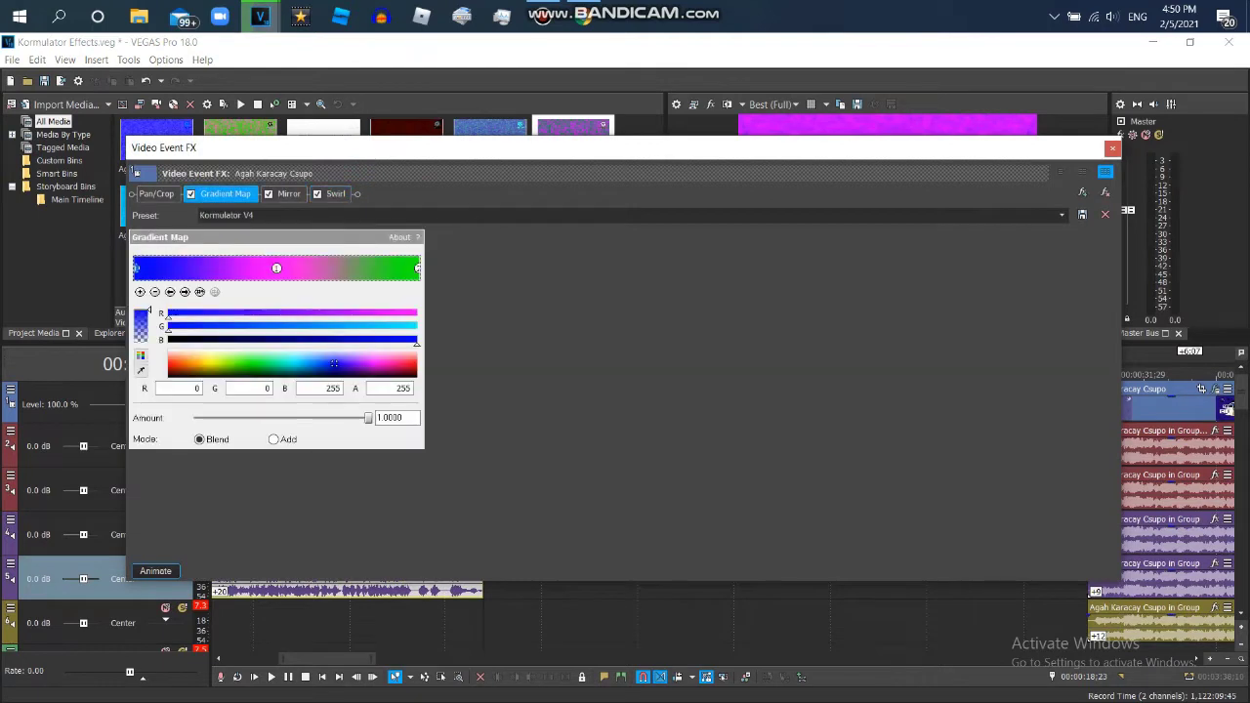
left_click(185, 291)
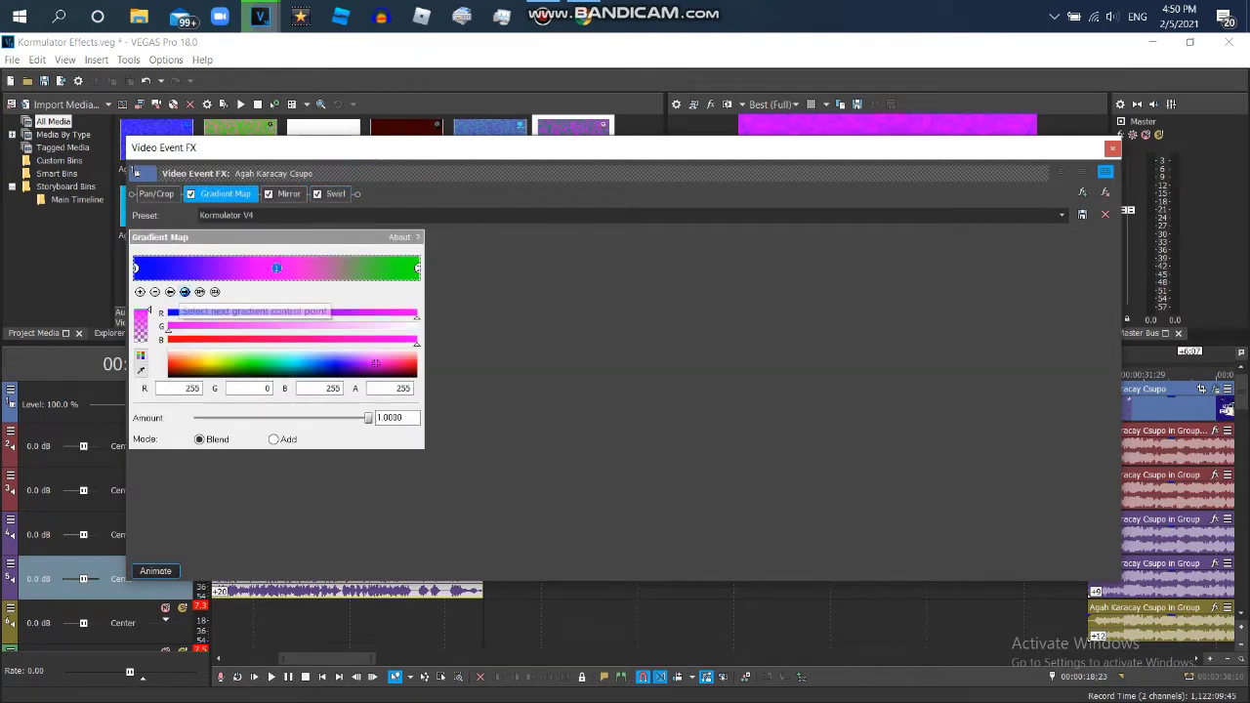
left_click(184, 291)
left_click(288, 194)
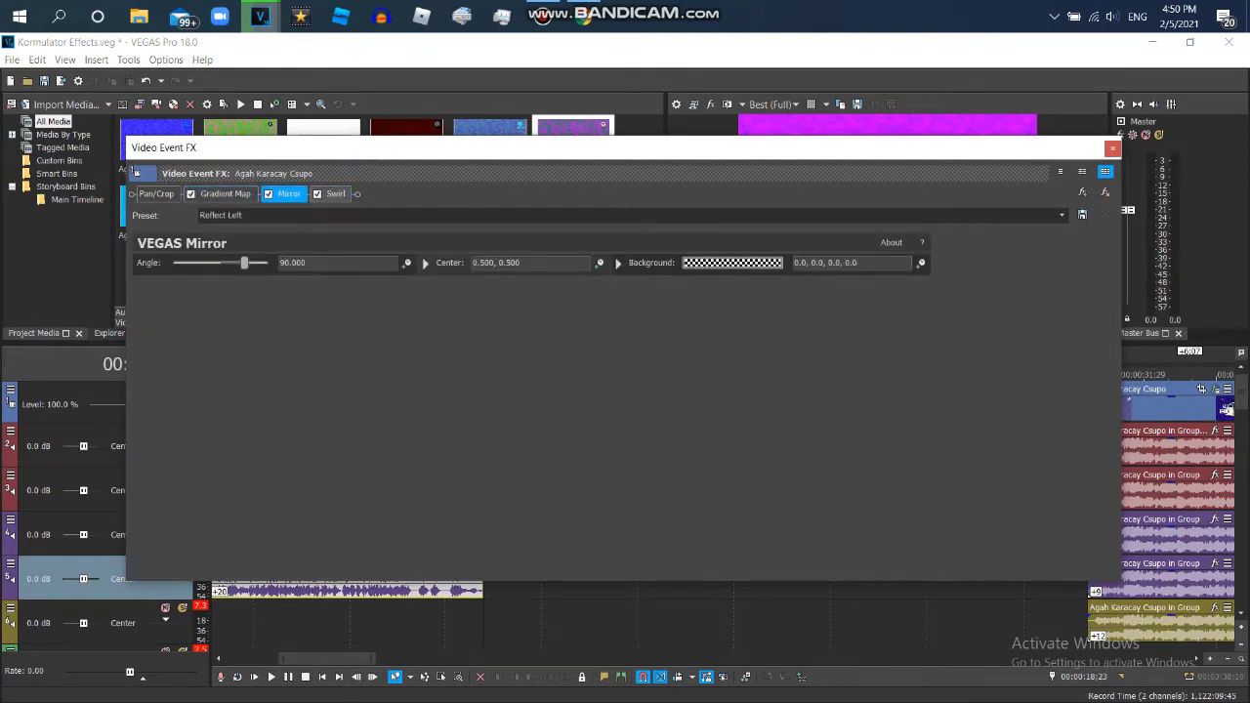
left_click(335, 194)
key("Escape")
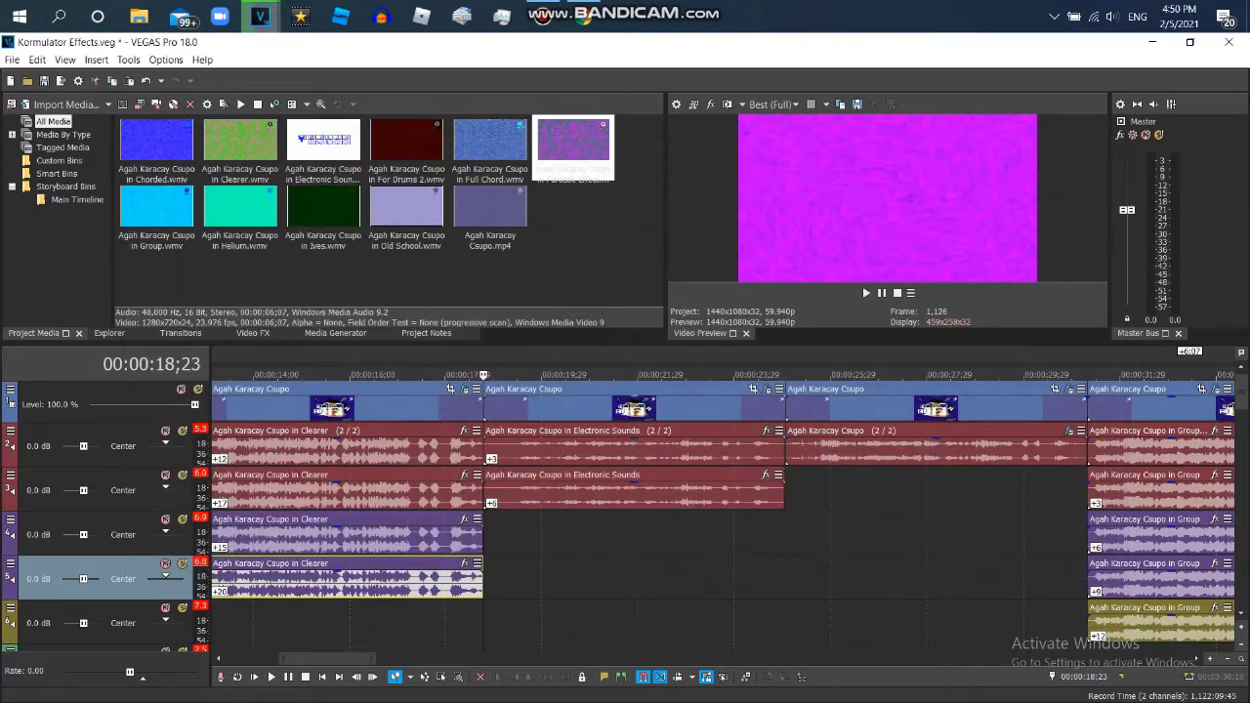
Check the pitch shift properties of the fourth clip's two red audio events on tracks 2 and 3.
left_click(686, 449)
right_click(687, 449)
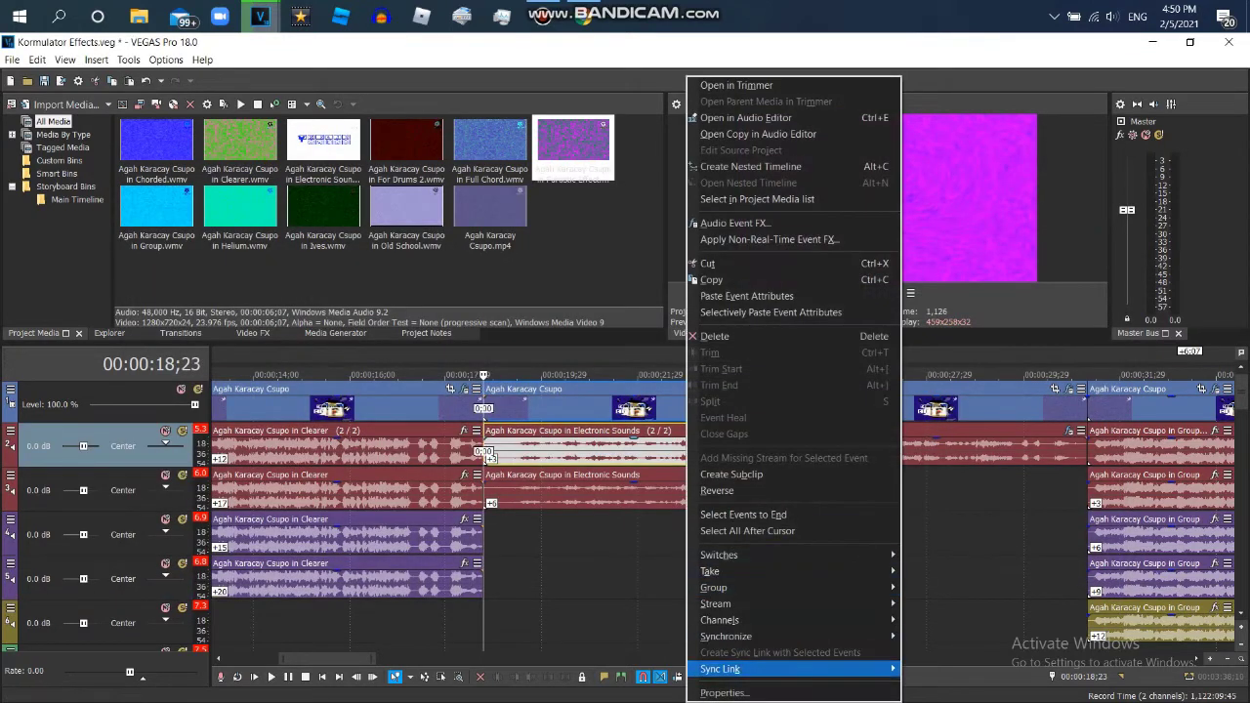
left_click(723, 692)
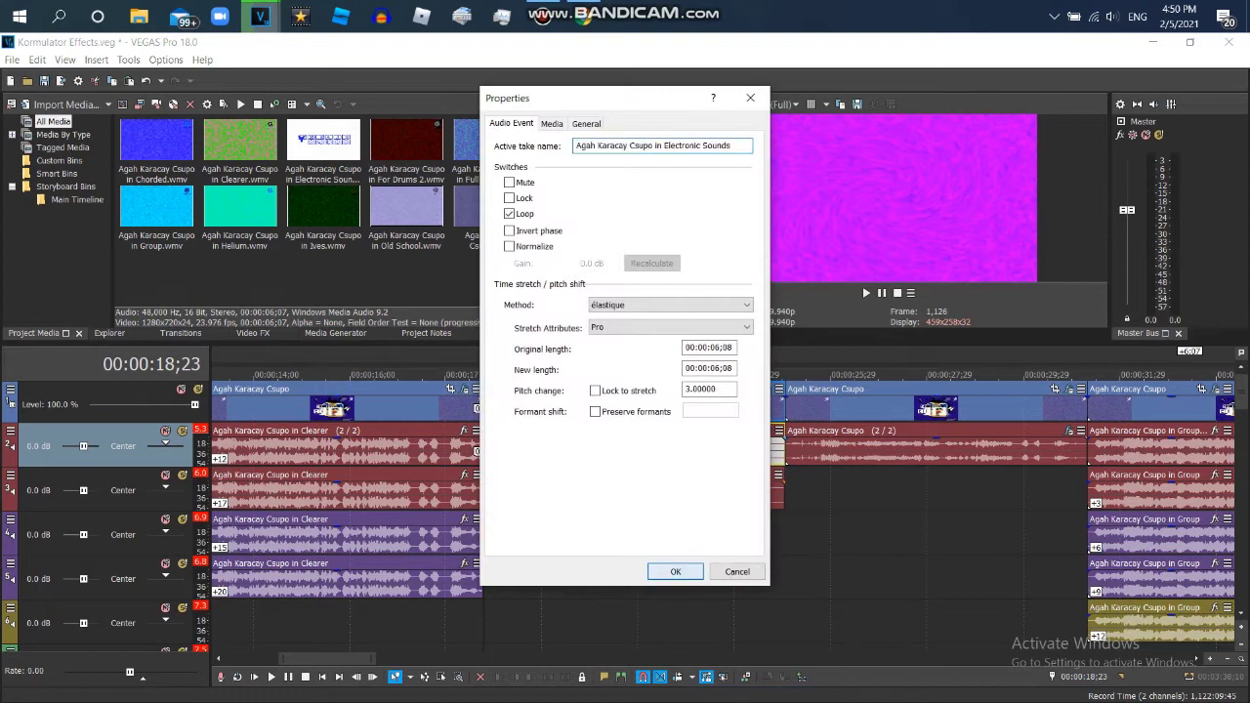
left_click(674, 571)
left_click(621, 488)
right_click(621, 489)
left_click(684, 688)
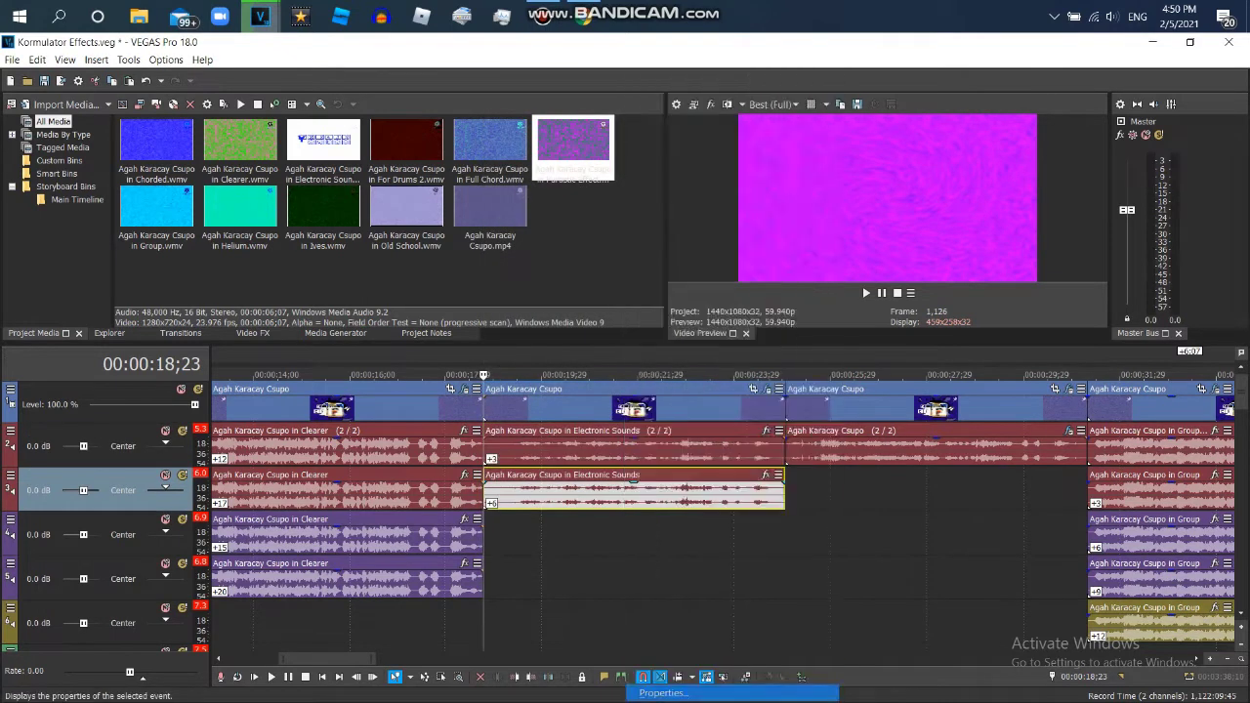
key("Return")
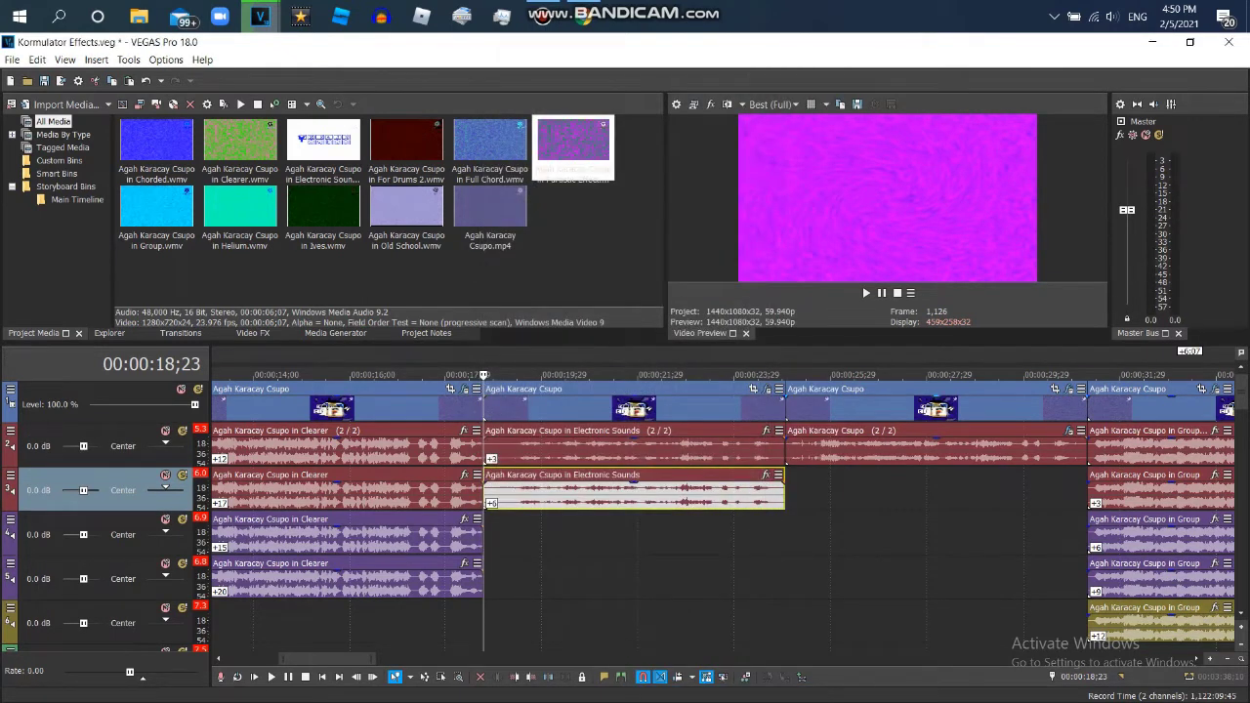
Inspect the fifth video event's Channel Blend, HSL Adjust and Color Curves settings.
left_click(814, 374)
left_click(1068, 388)
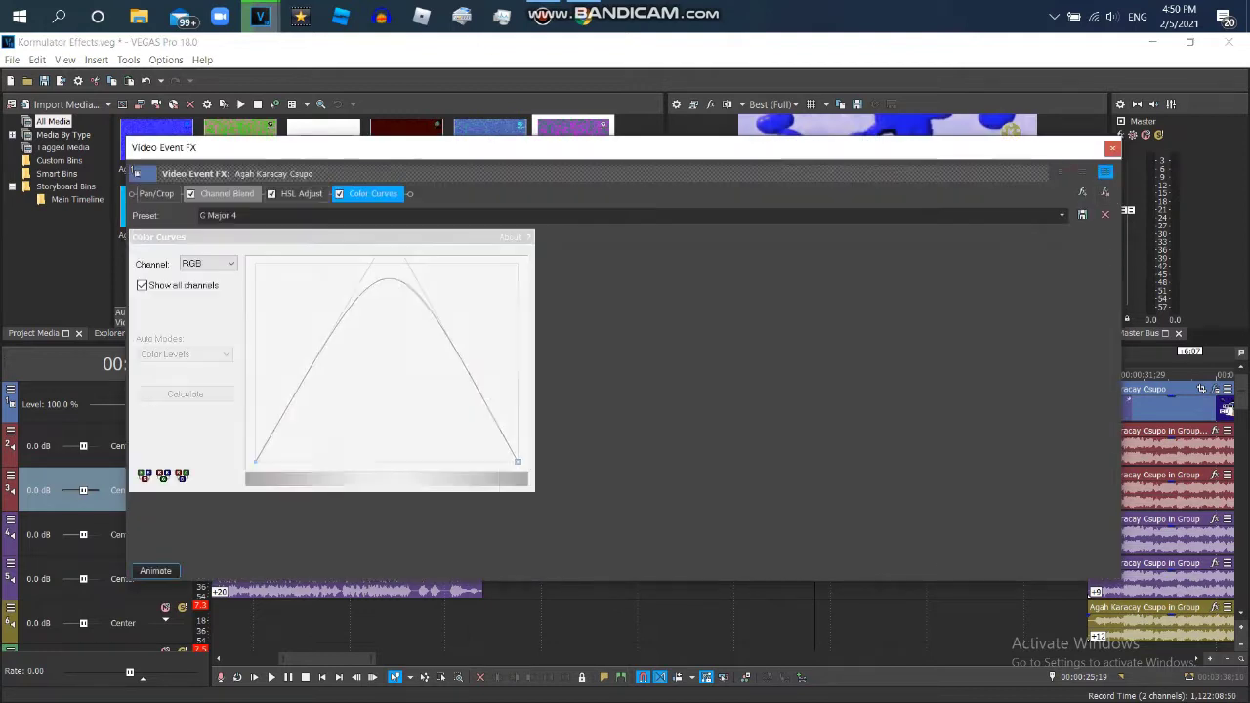
left_click(226, 194)
left_click(301, 194)
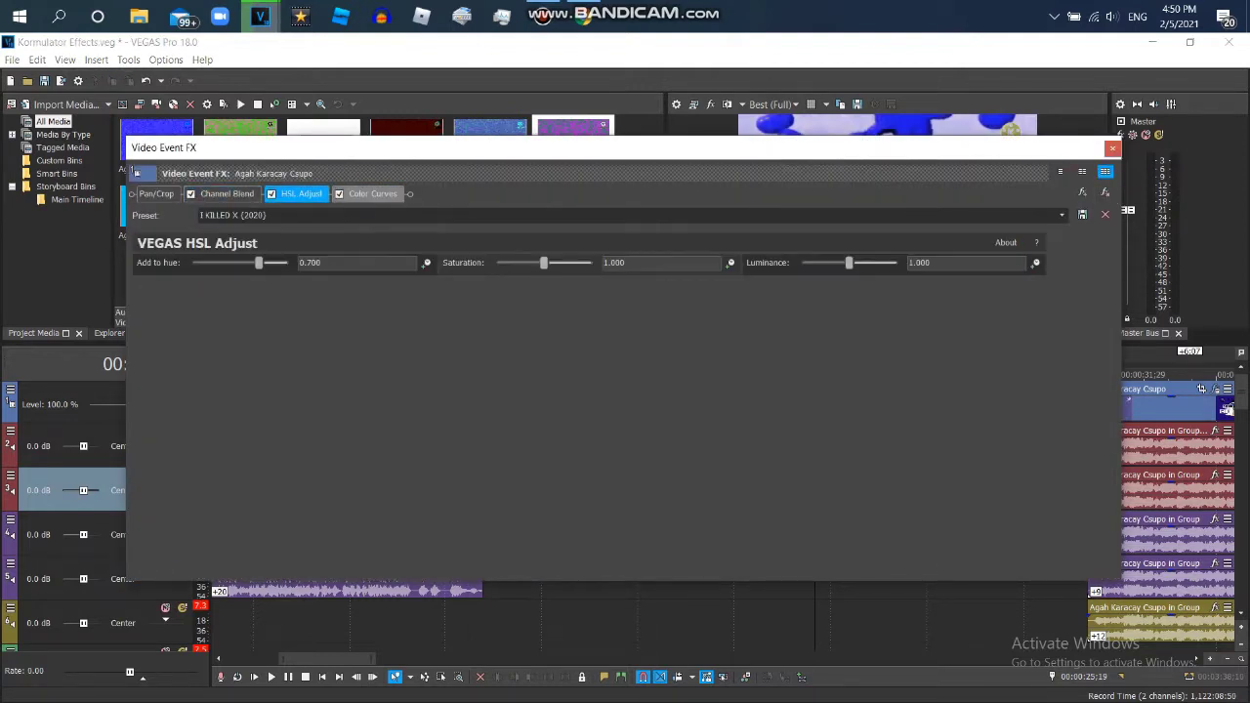
left_click(372, 193)
key("Escape")
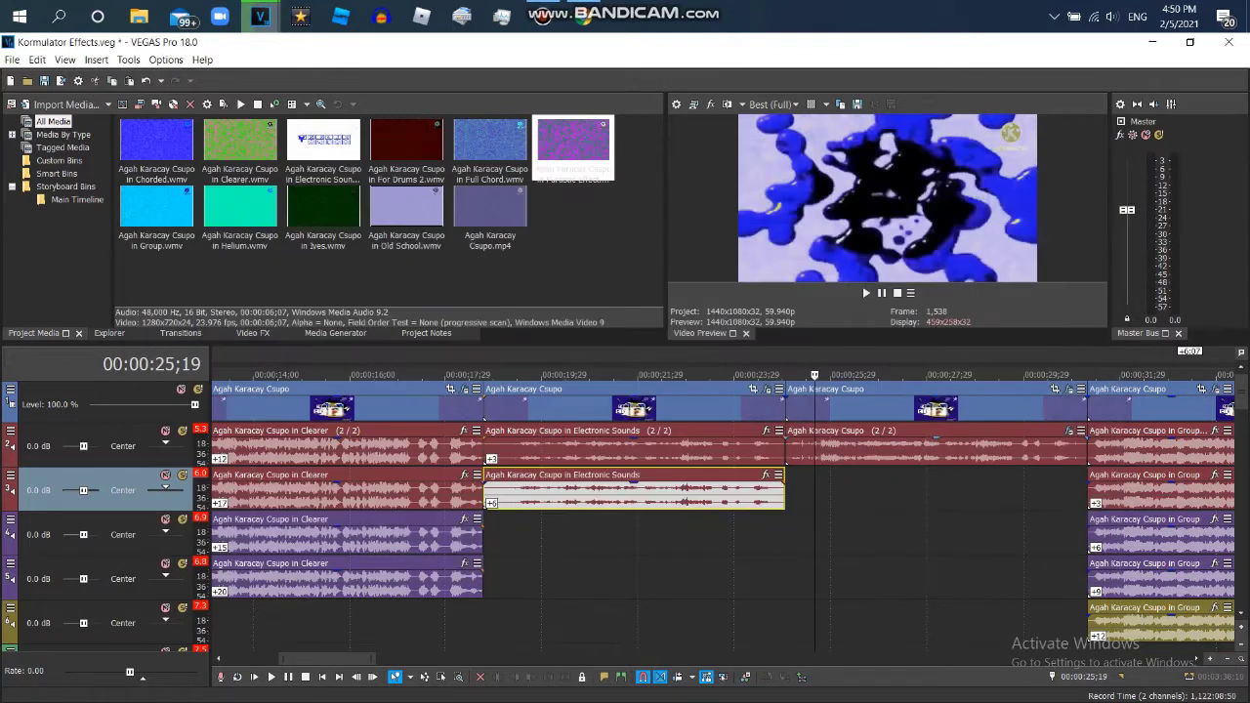
Inspect the IL Vocodex and Pitch Shift plug-in settings of the fifth clip's audio event on track 2.
left_click(1069, 430)
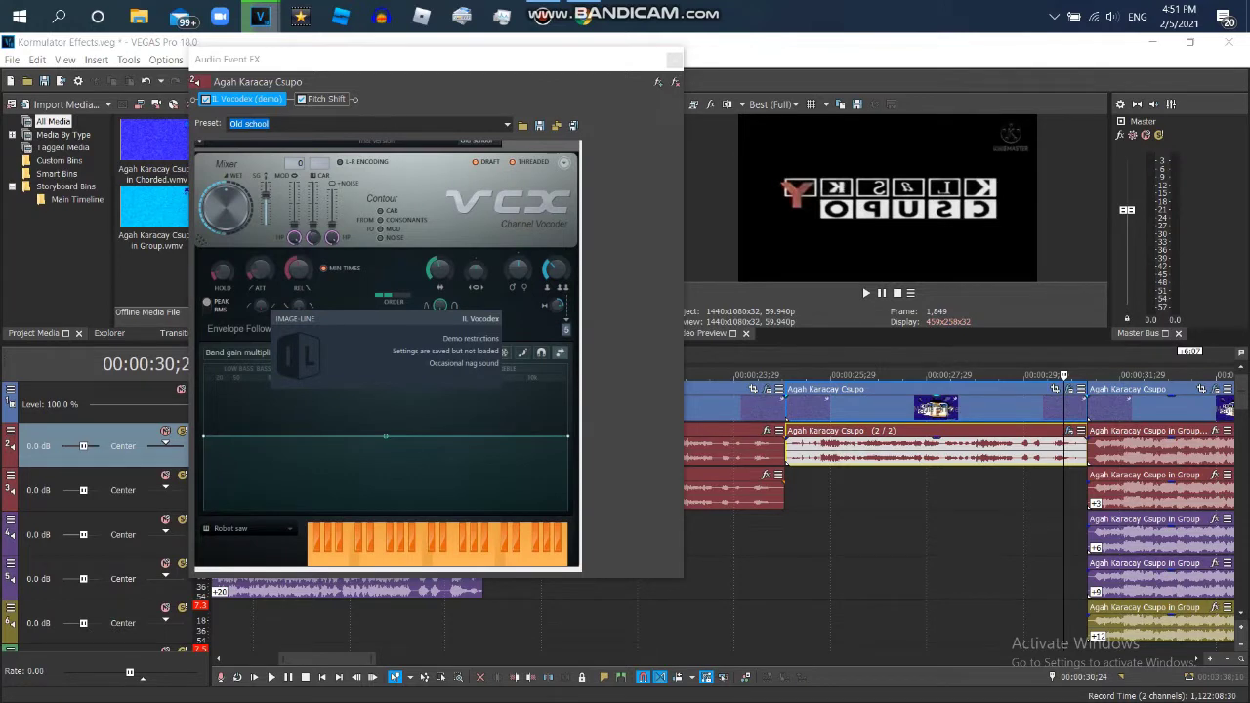
left_click(325, 99)
key("Escape")
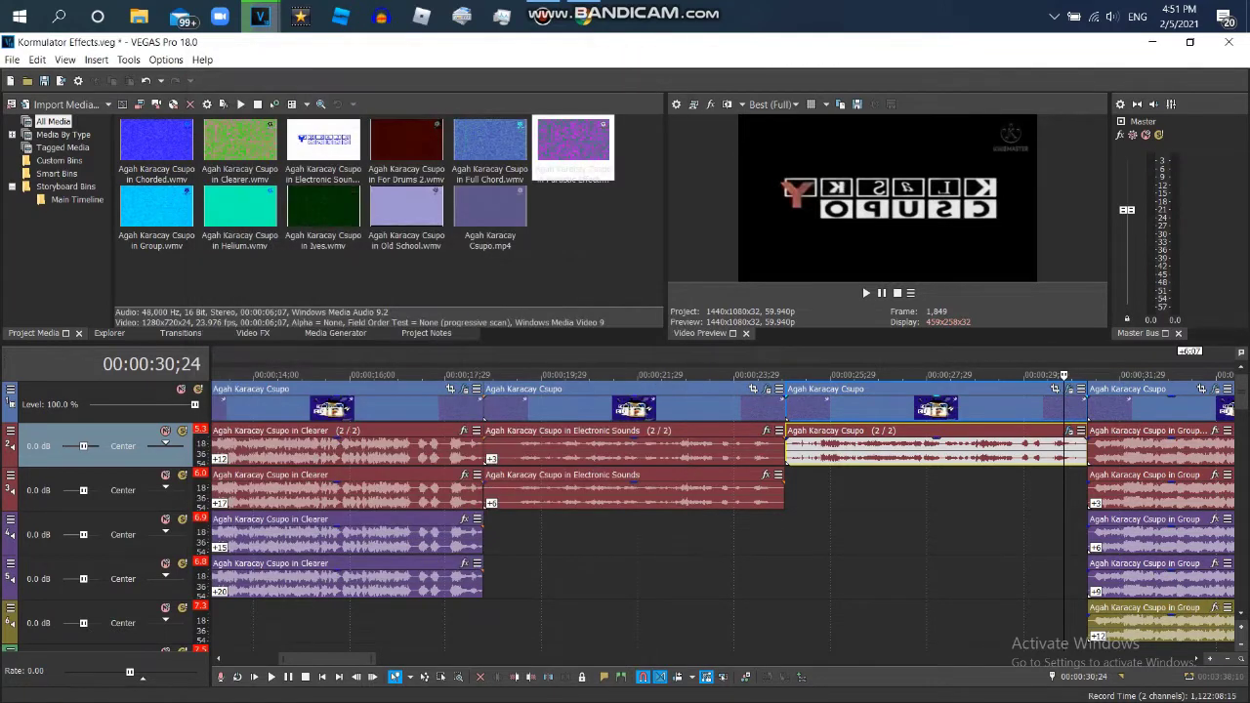
key("alt+Tab")
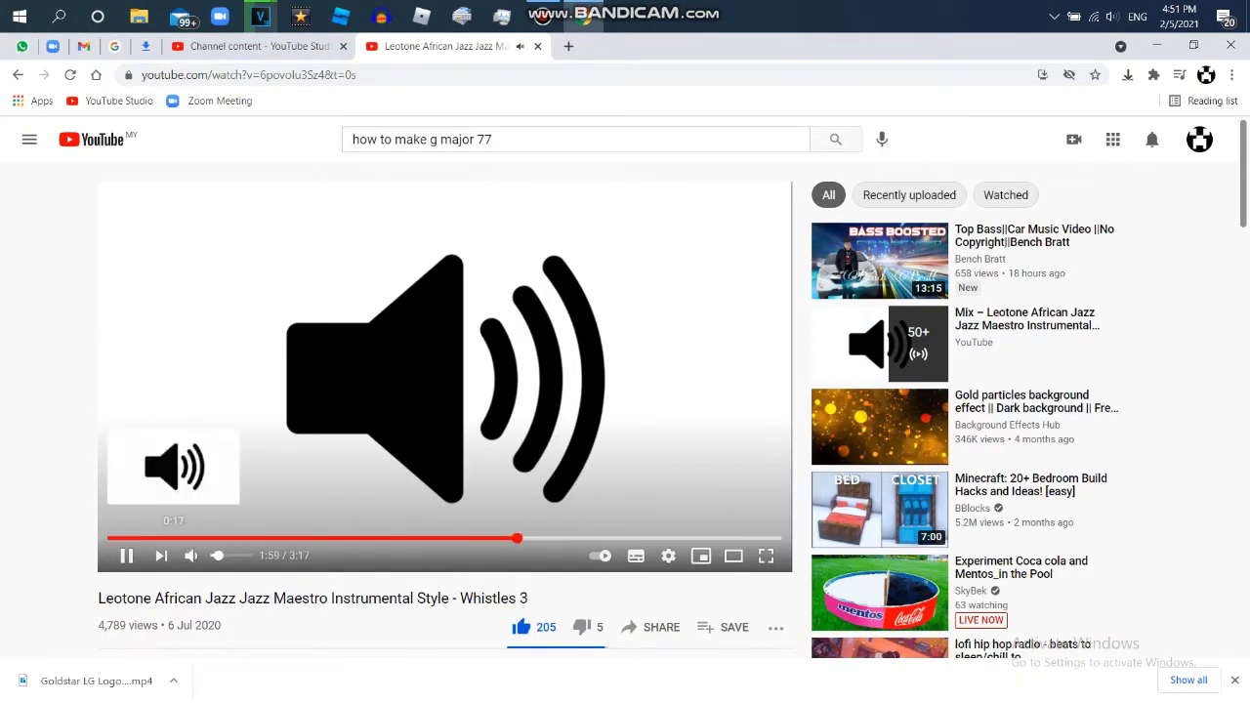
key("alt+Tab")
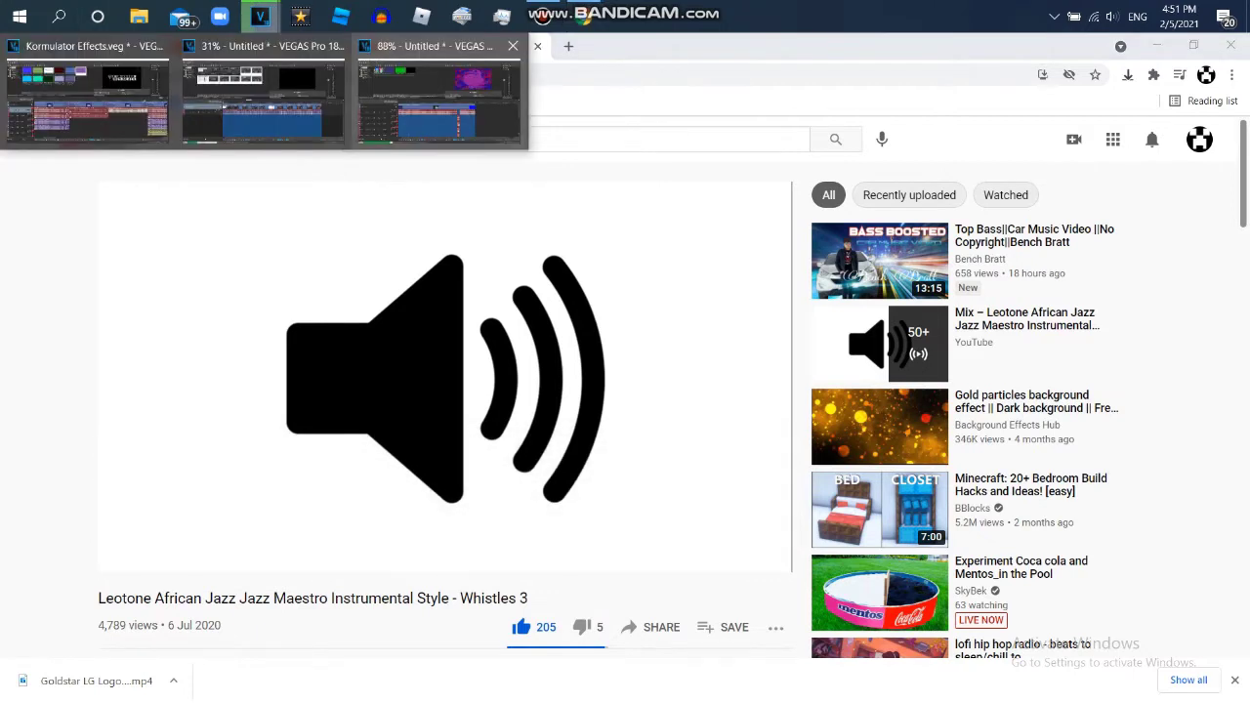
key("Tab")
key("Tab")
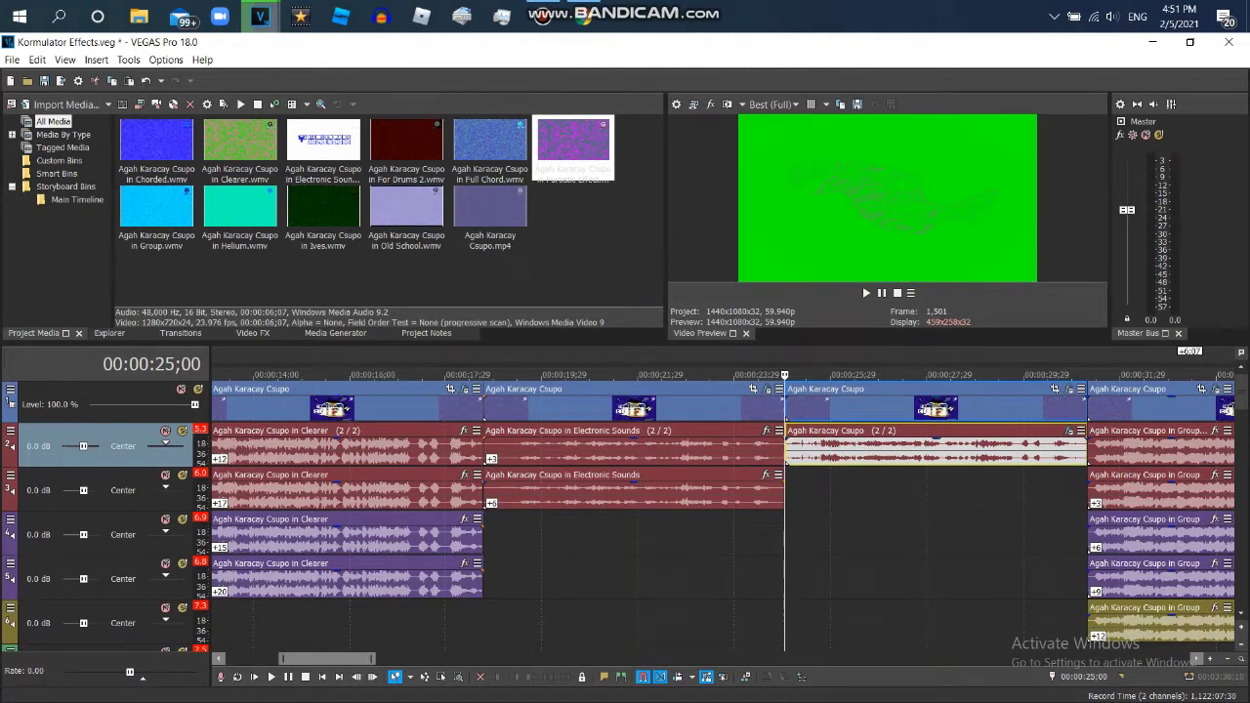
Inspect the sixth video event's Gradient Map control point colors and its Mirror, TV Simulator and Wave settings.
left_click(430, 660)
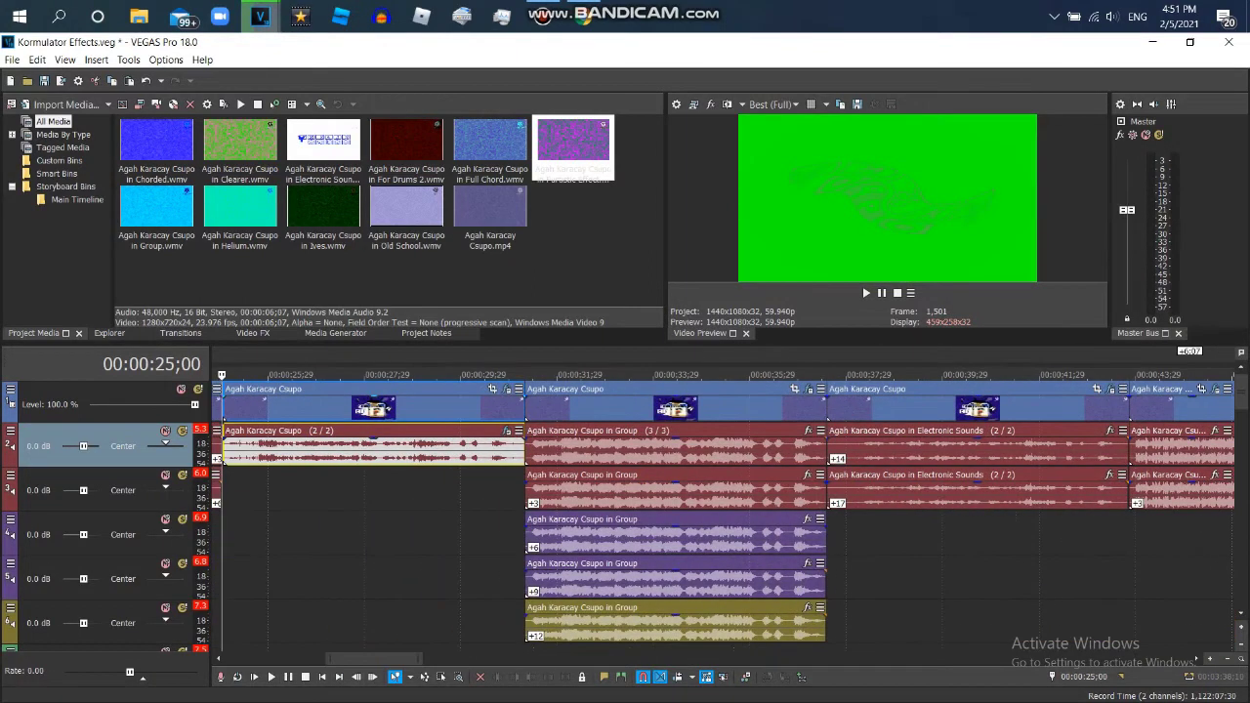
left_click(490, 375)
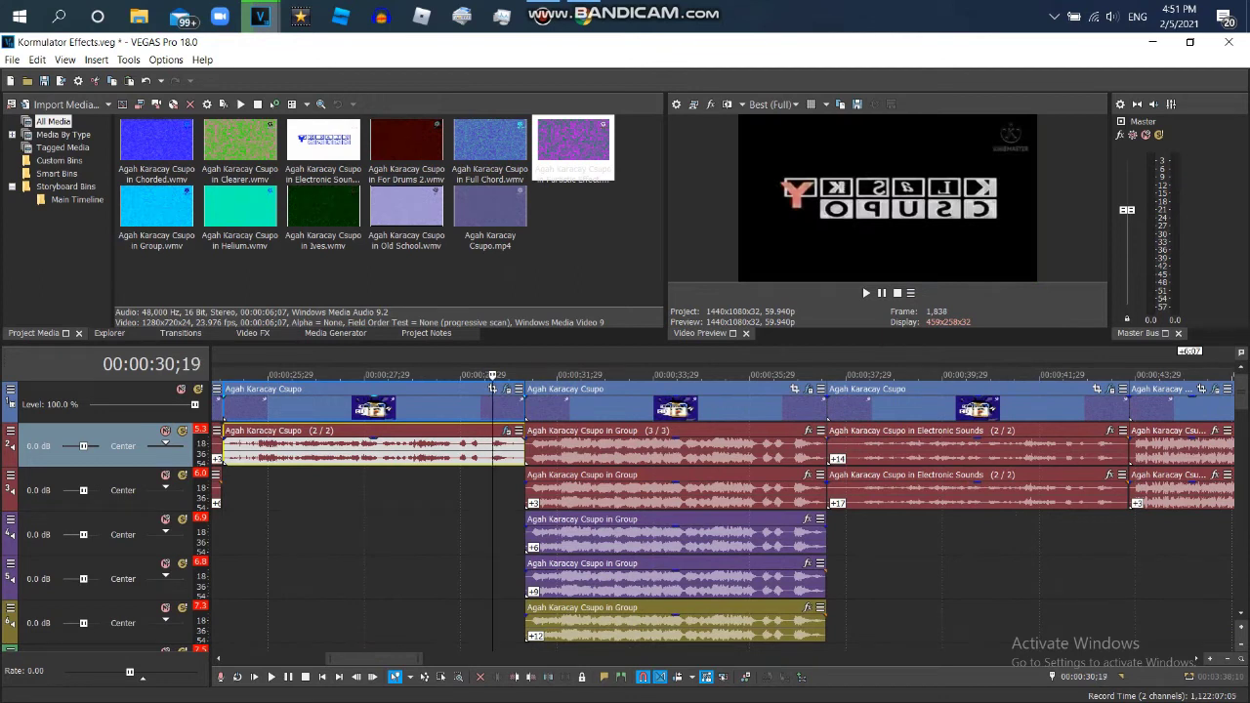
left_click(809, 389)
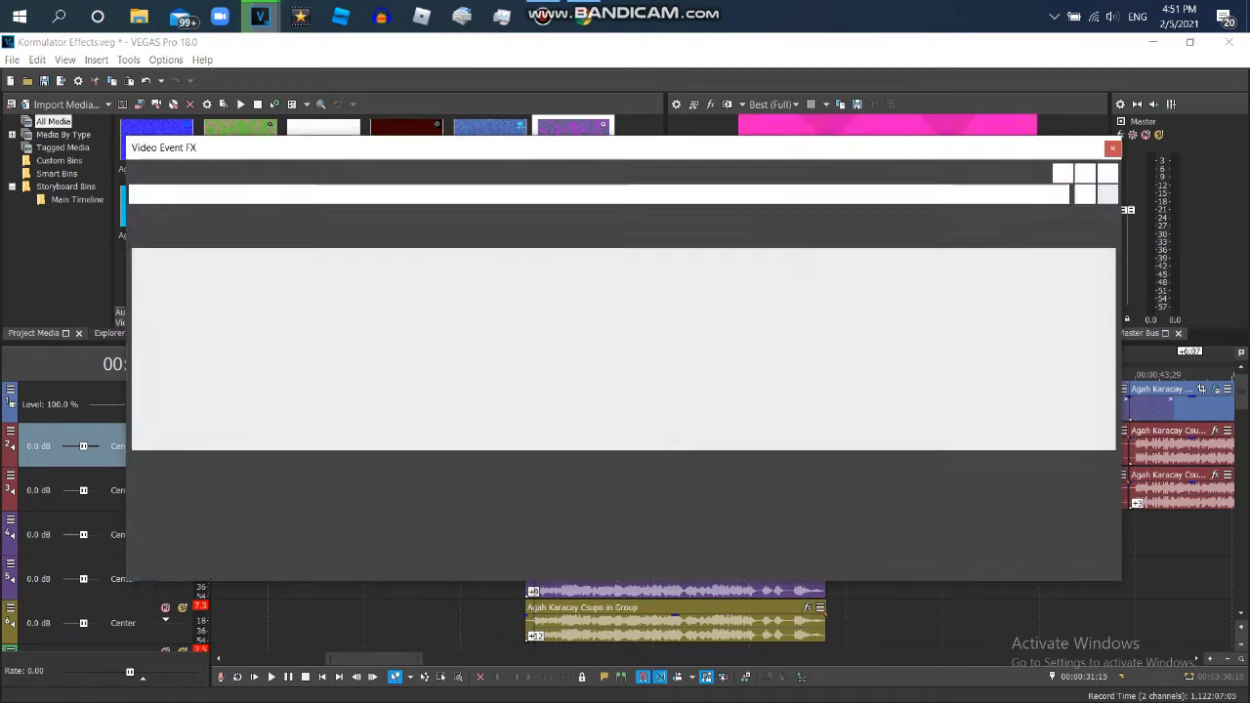
left_click(224, 194)
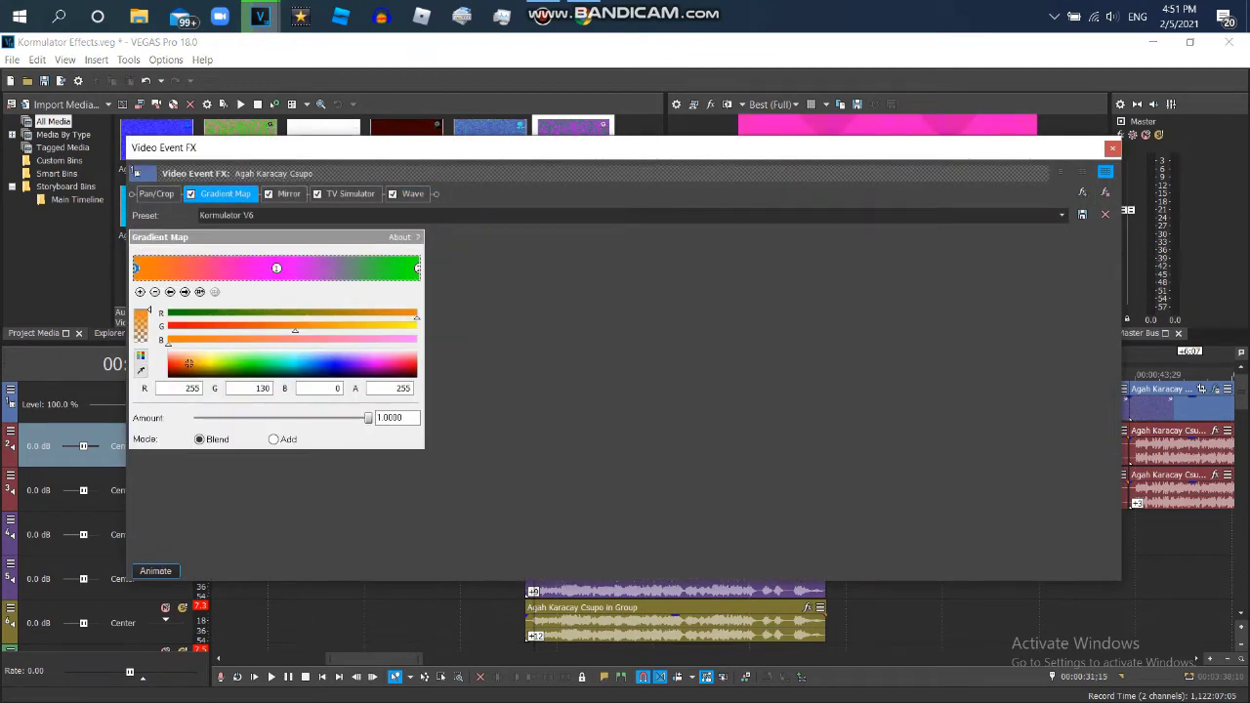
left_click(276, 268)
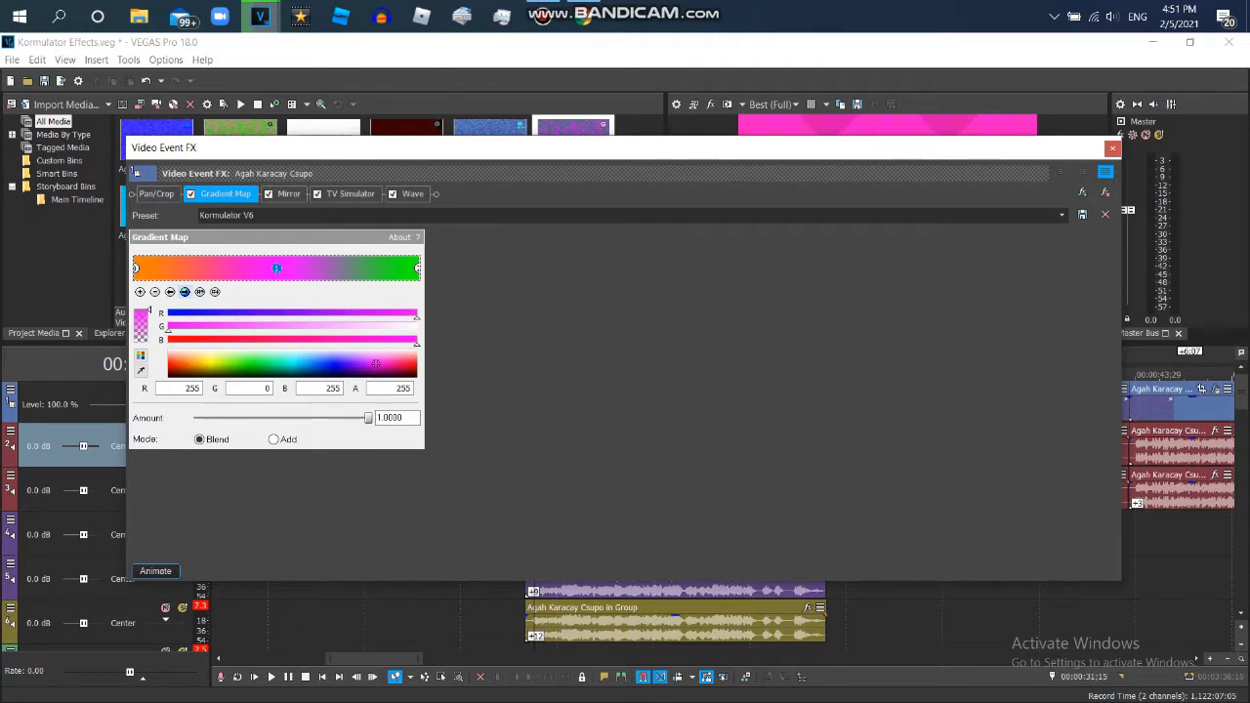
left_click(418, 268)
left_click(289, 194)
left_click(350, 194)
left_click(412, 193)
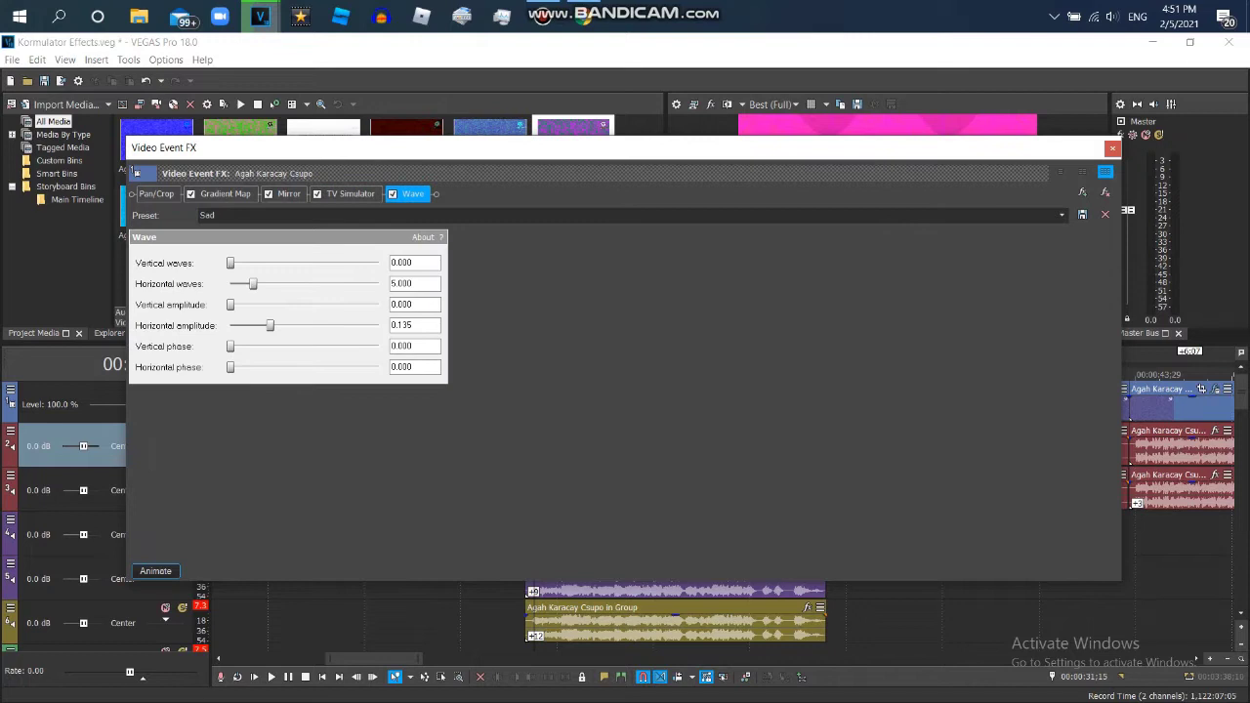
key("Escape")
Check the pitch shift properties of the sixth clip's two red audio events on tracks 2 and 3.
right_click(723, 624)
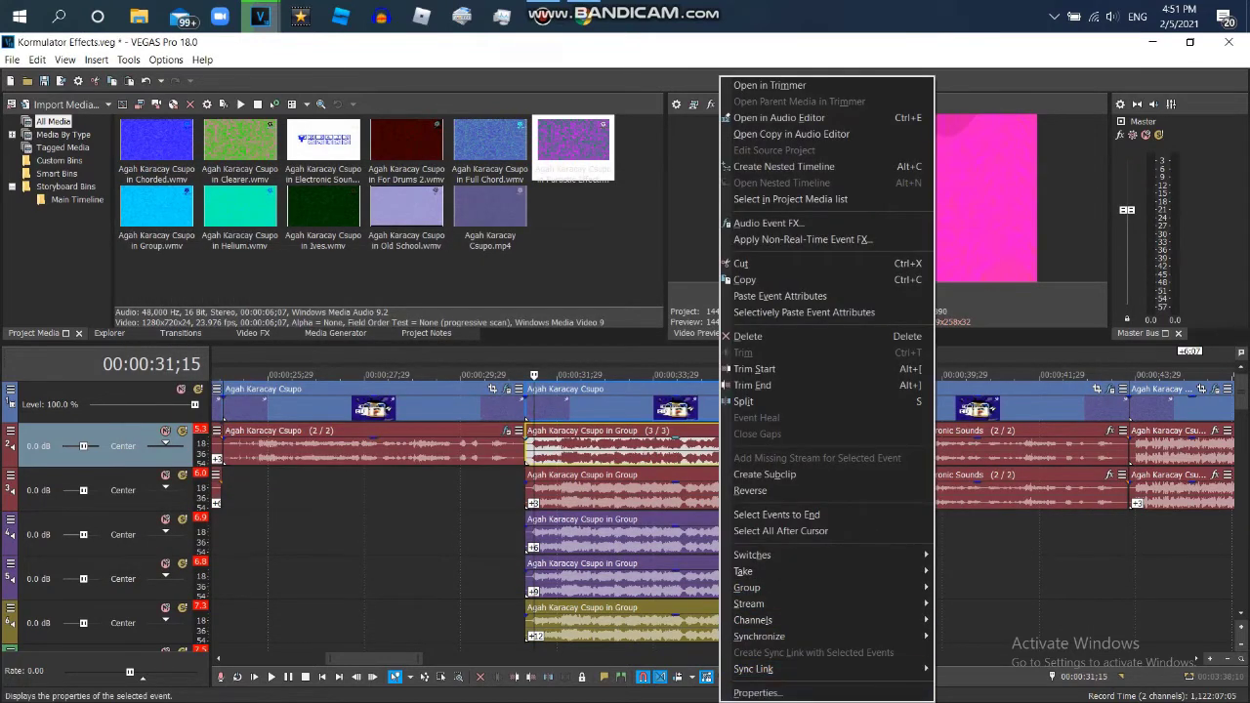
left_click(757, 693)
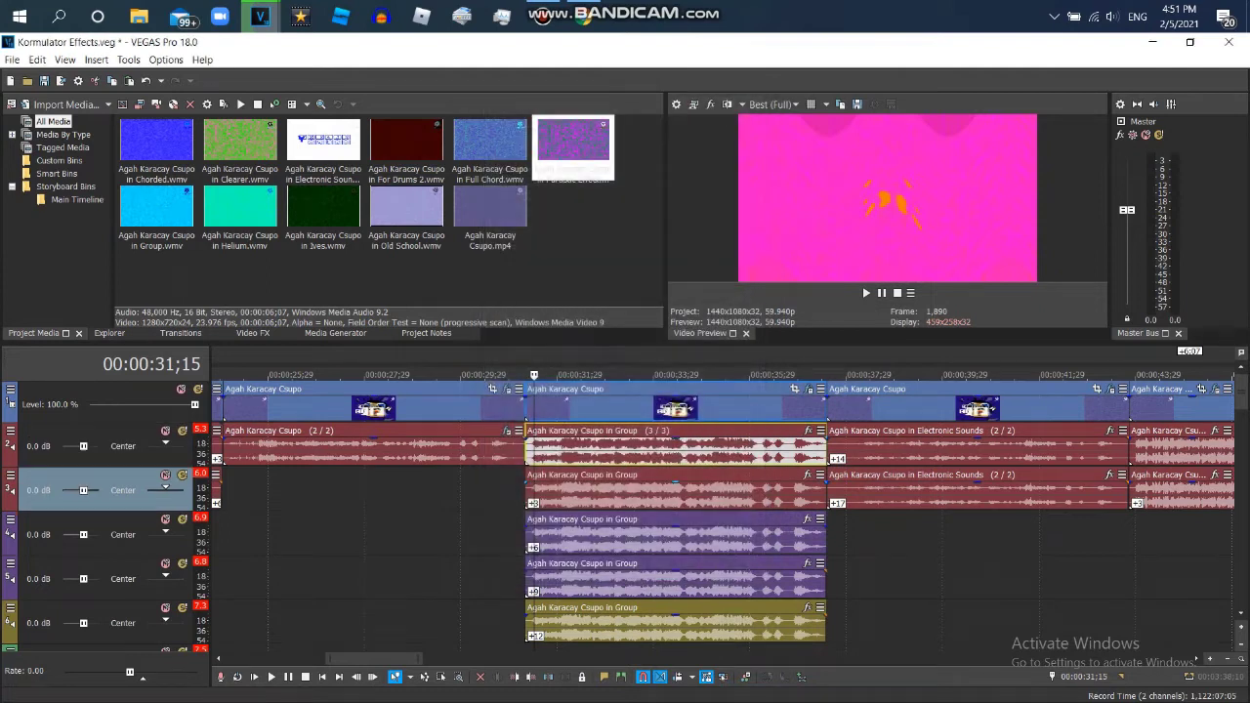
right_click(703, 488)
left_click(757, 681)
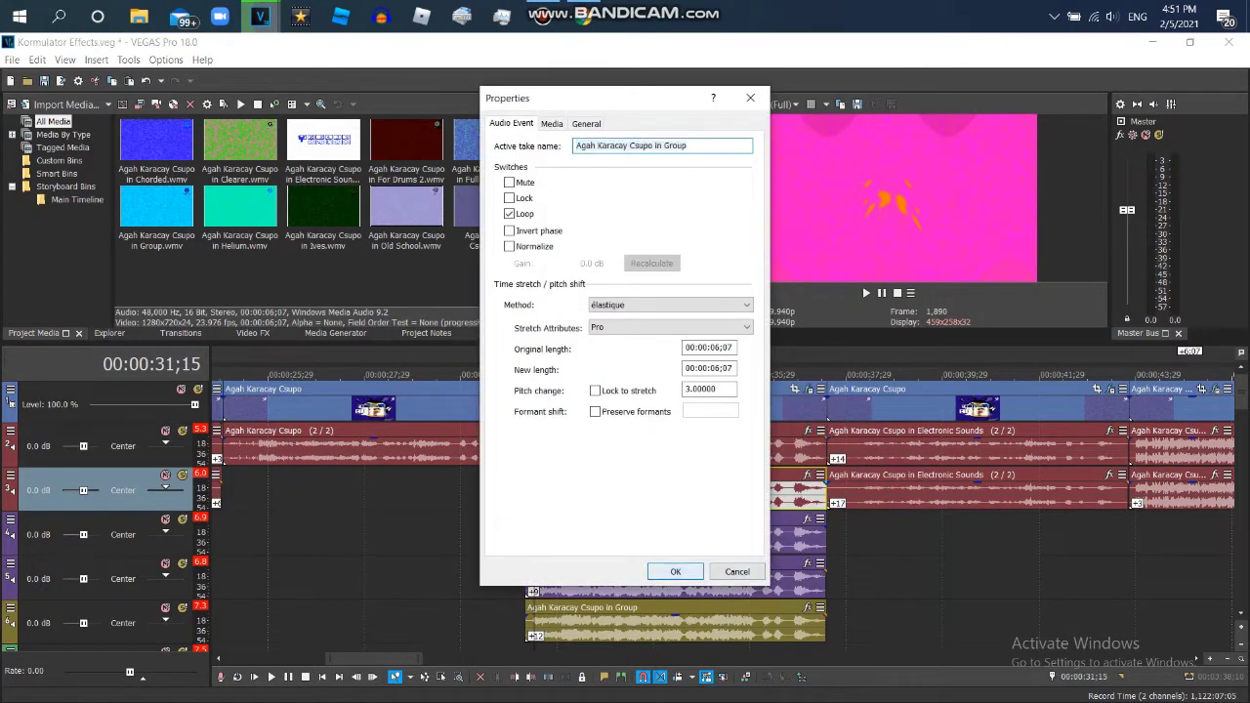
left_click(675, 572)
Check the pitch shift properties of the sixth clip's two purple audio events on tracks 4 and 5.
left_click(727, 535)
right_click(728, 534)
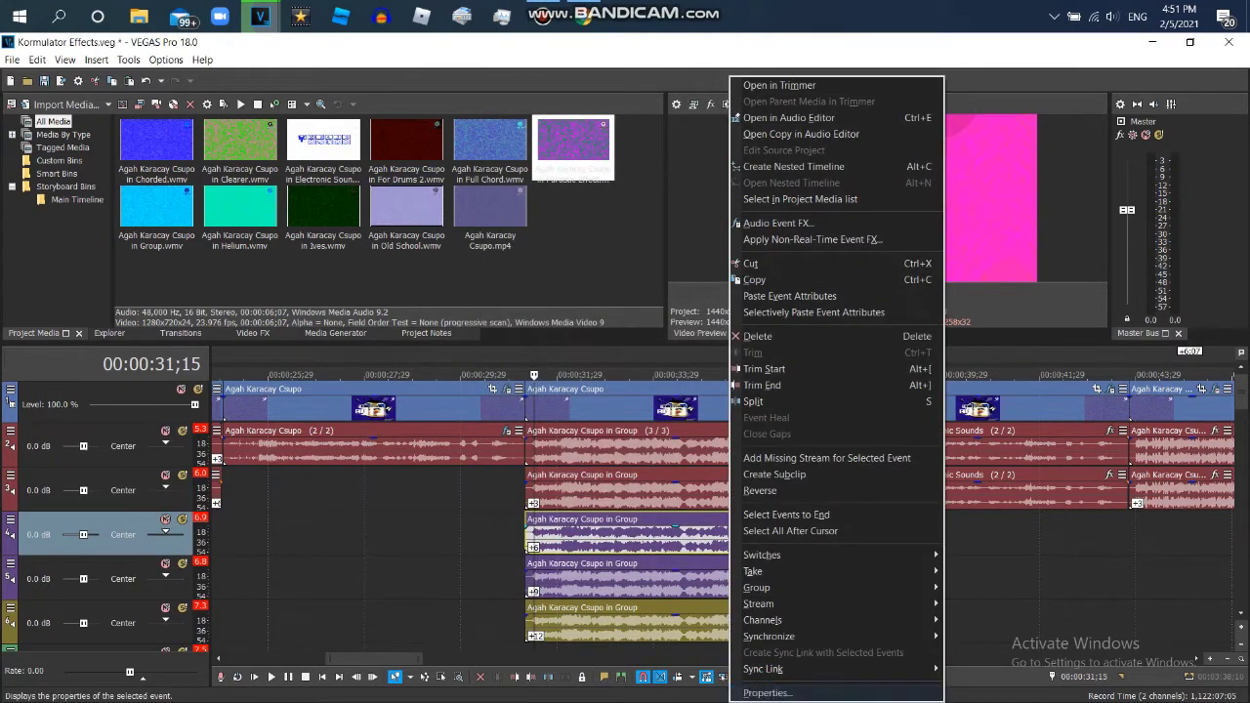
left_click(762, 693)
left_click(675, 572)
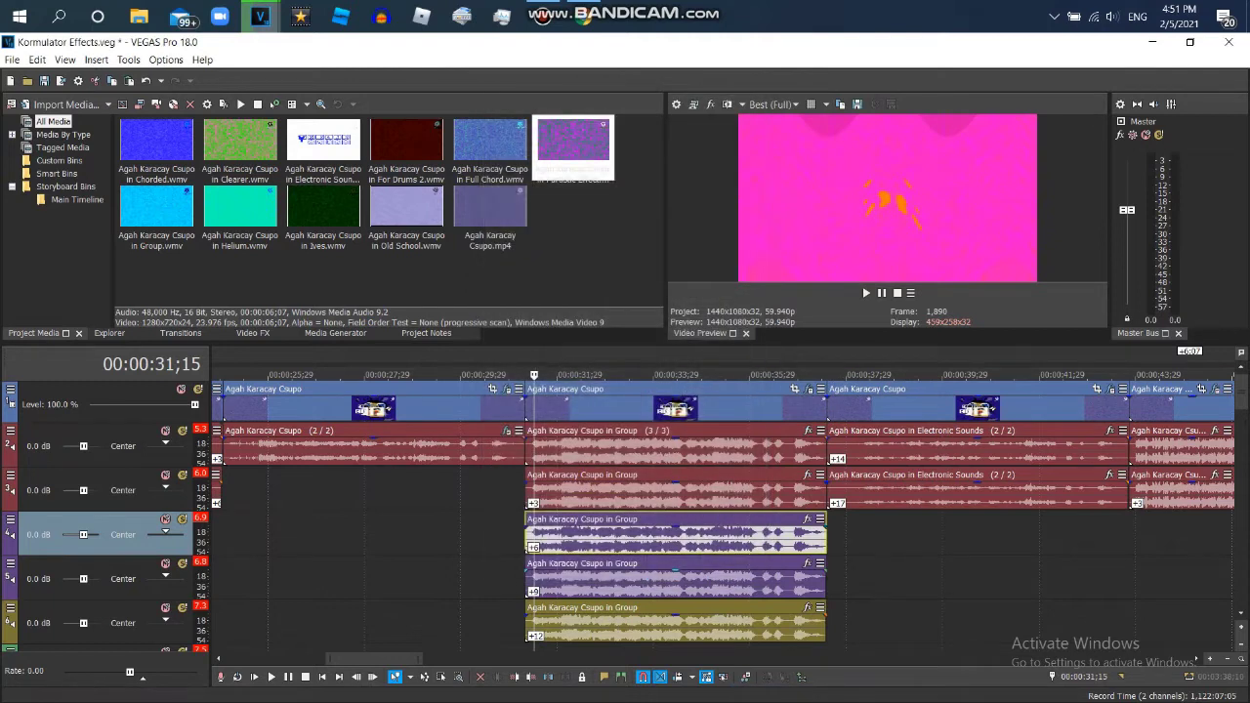
left_click(682, 579)
right_click(682, 578)
left_click(719, 693)
left_click(675, 572)
Check the pitch shift properties of the sixth clip's yellow audio event on track 6.
left_click(711, 622)
right_click(711, 622)
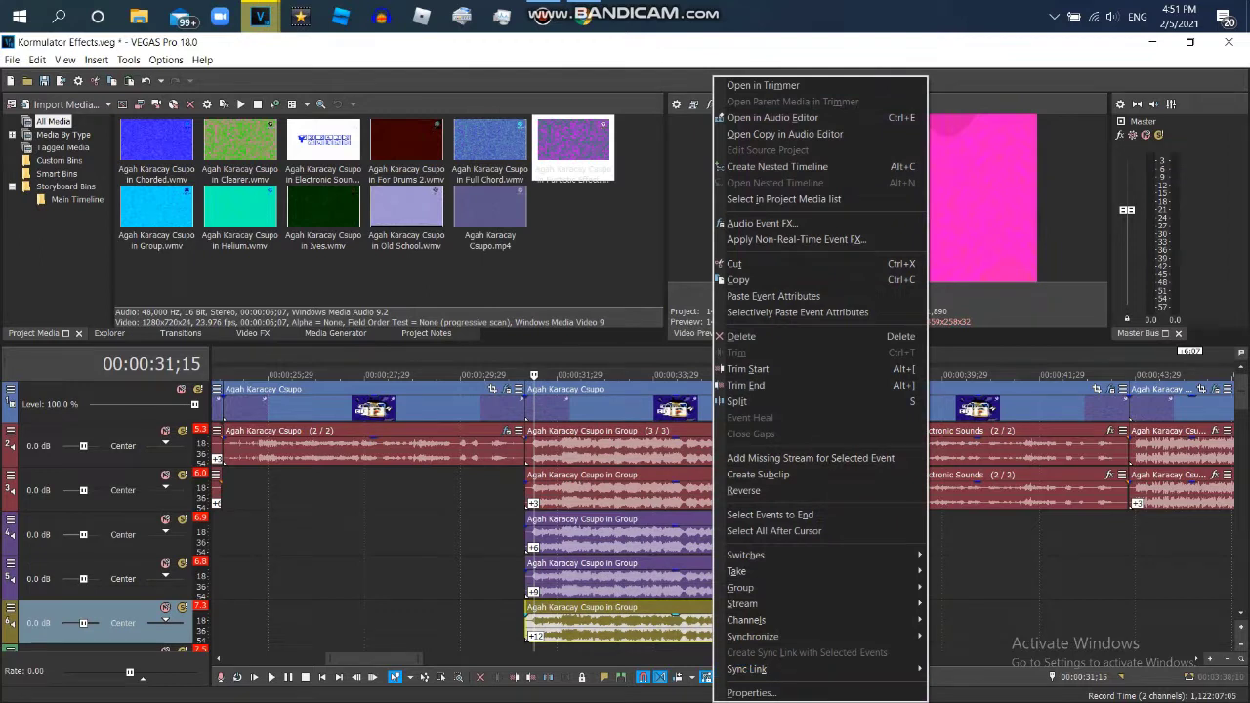
left_click(742, 690)
key("Return")
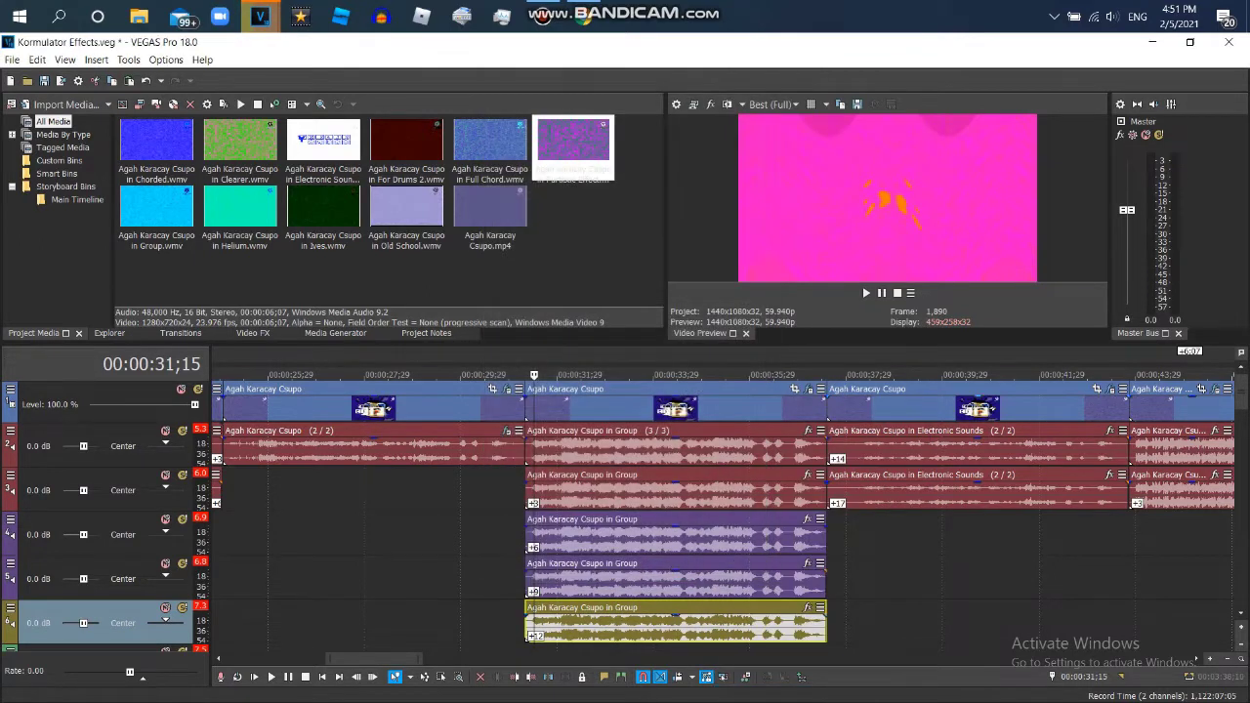
Inspect the seventh video event's Invert, HSL Adjust, TV Simulator and Wave settings.
key("Right")
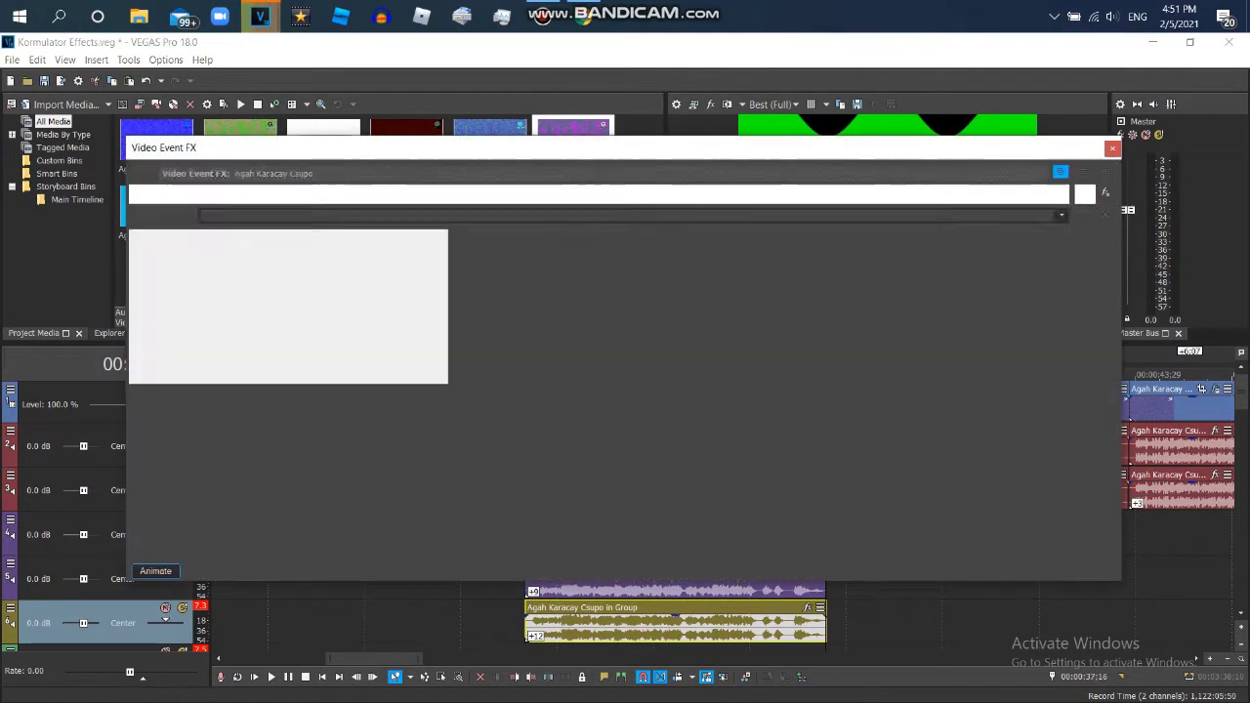
left_click(211, 193)
left_click(268, 193)
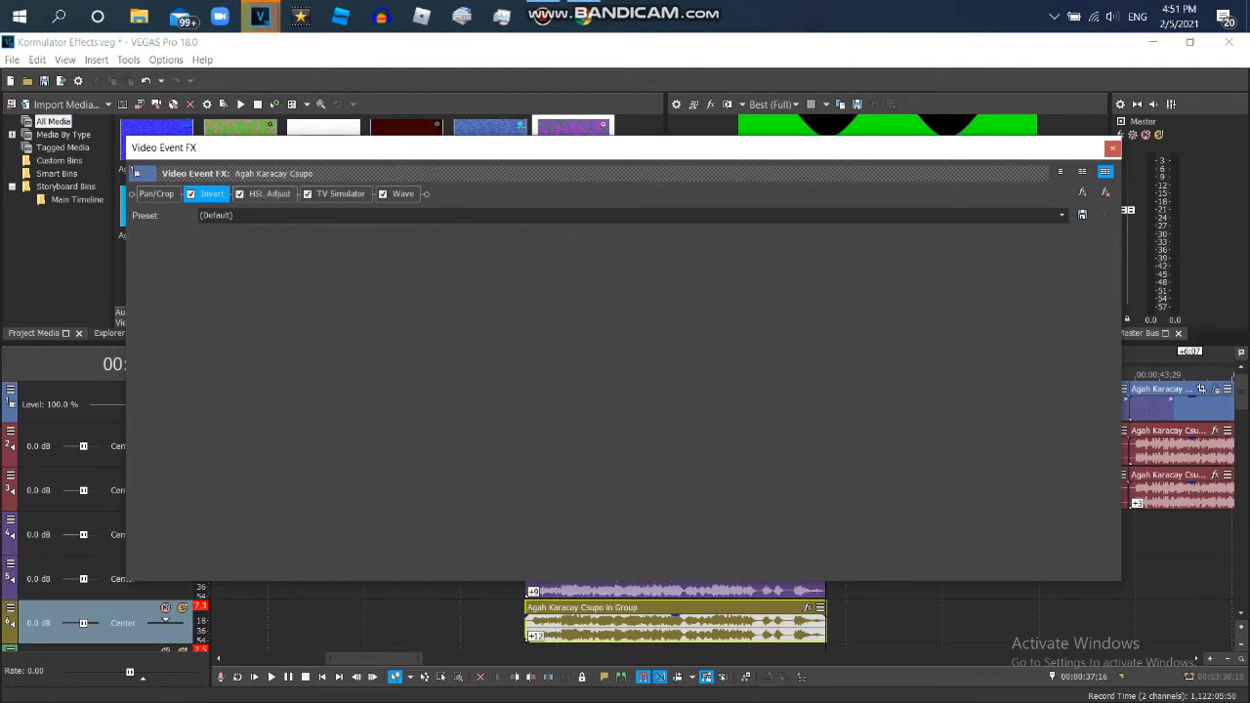
left_click(340, 194)
left_click(402, 194)
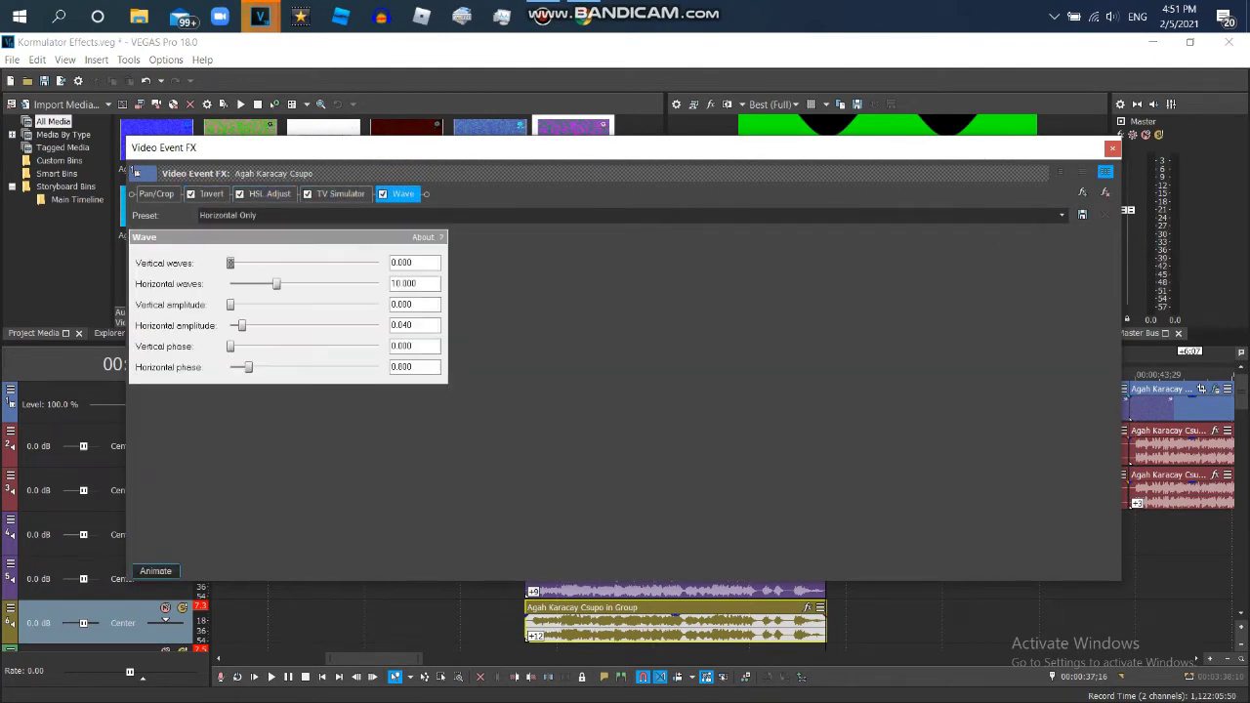
key("Escape")
Check the pitch shift properties of the seventh clip's two red audio events on tracks 2 and 3.
right_click(991, 446)
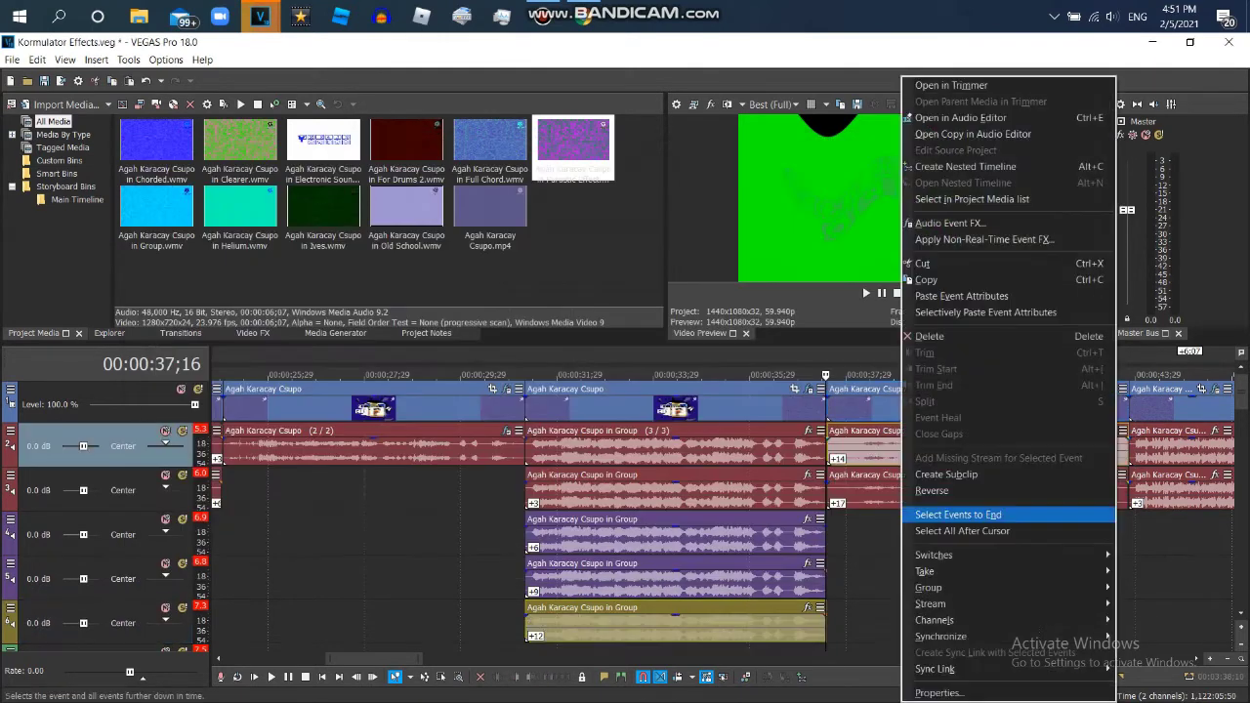
left_click(1016, 683)
key("Return")
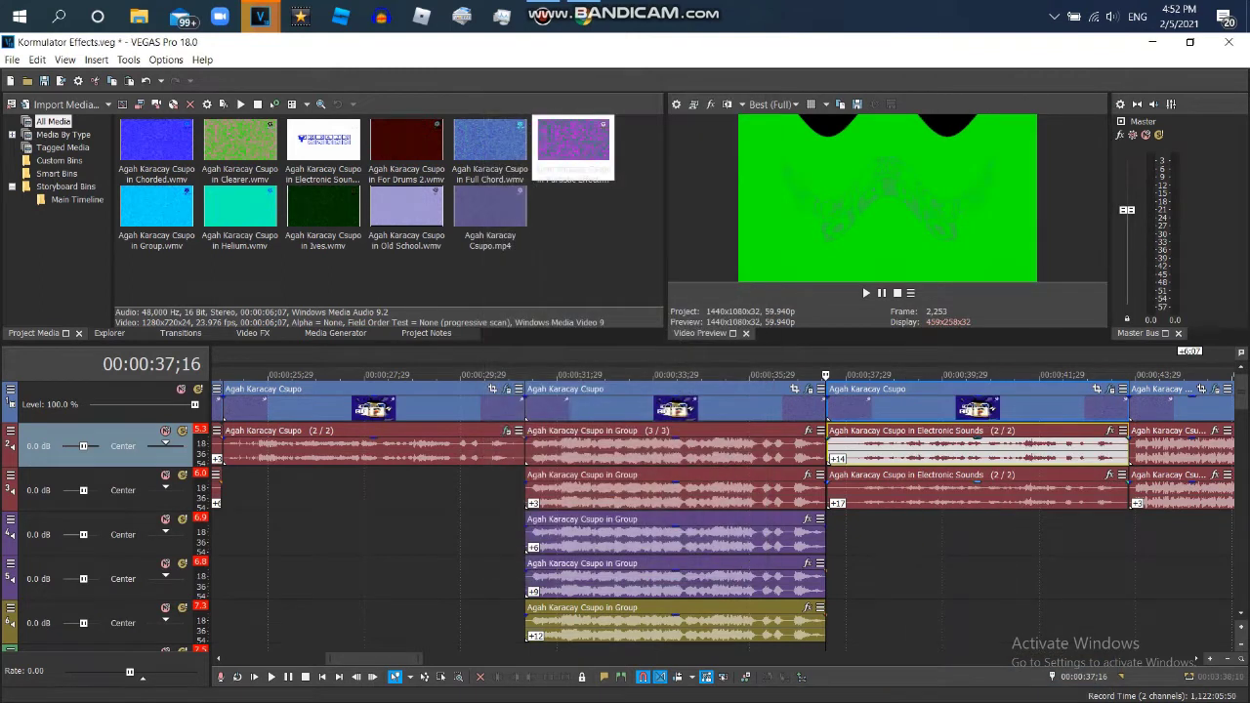
right_click(952, 489)
left_click(987, 691)
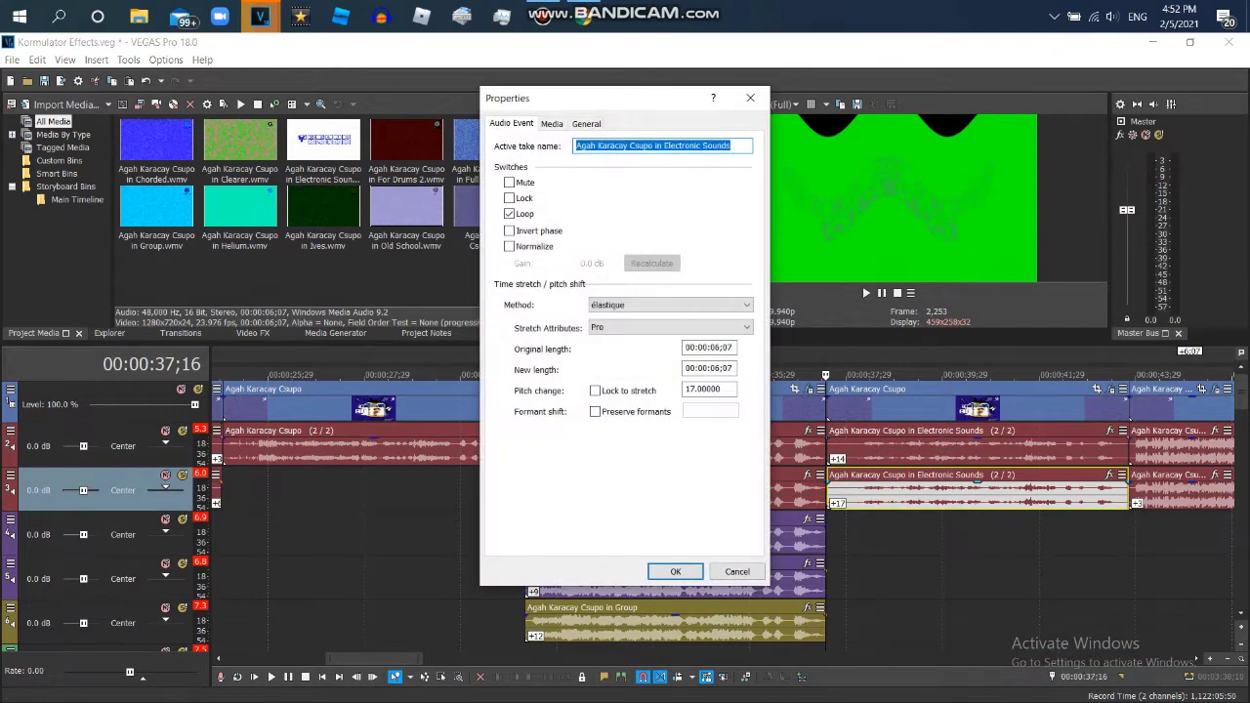
key("Return")
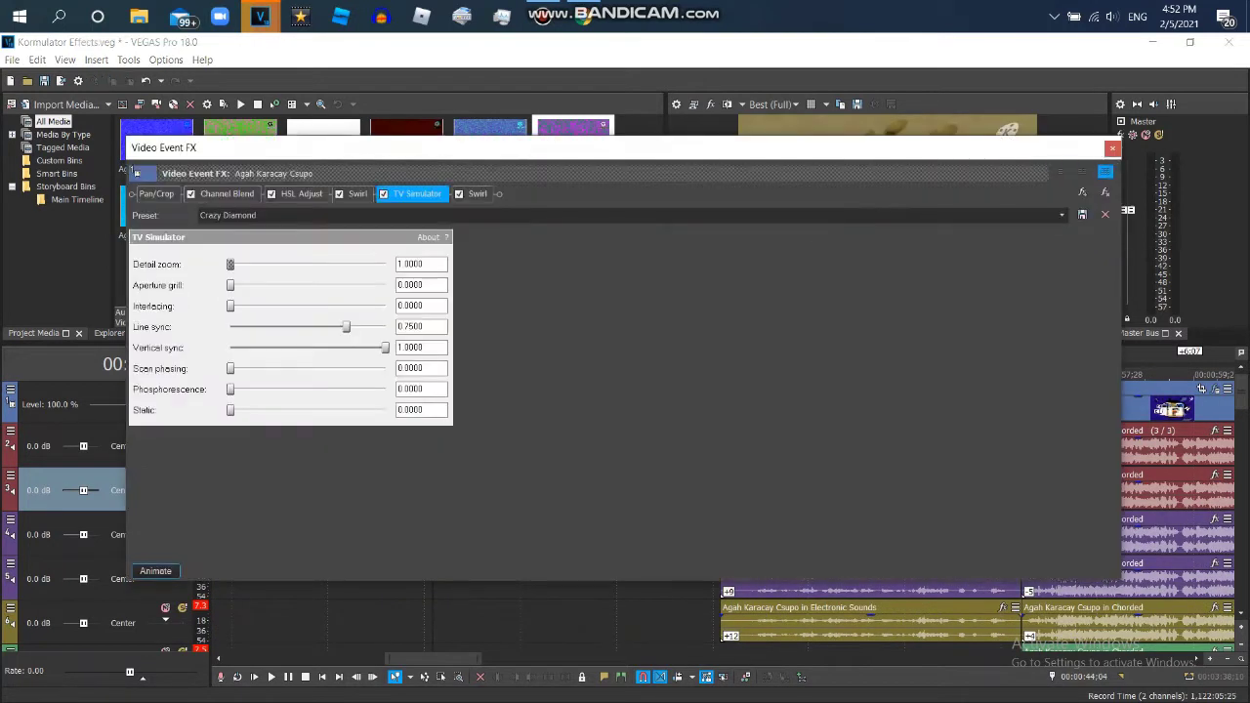
Inspect the eighth video event's Channel Blend, HSL Adjust, TV Simulator and both Swirl effect settings.
left_click(227, 193)
left_click(300, 194)
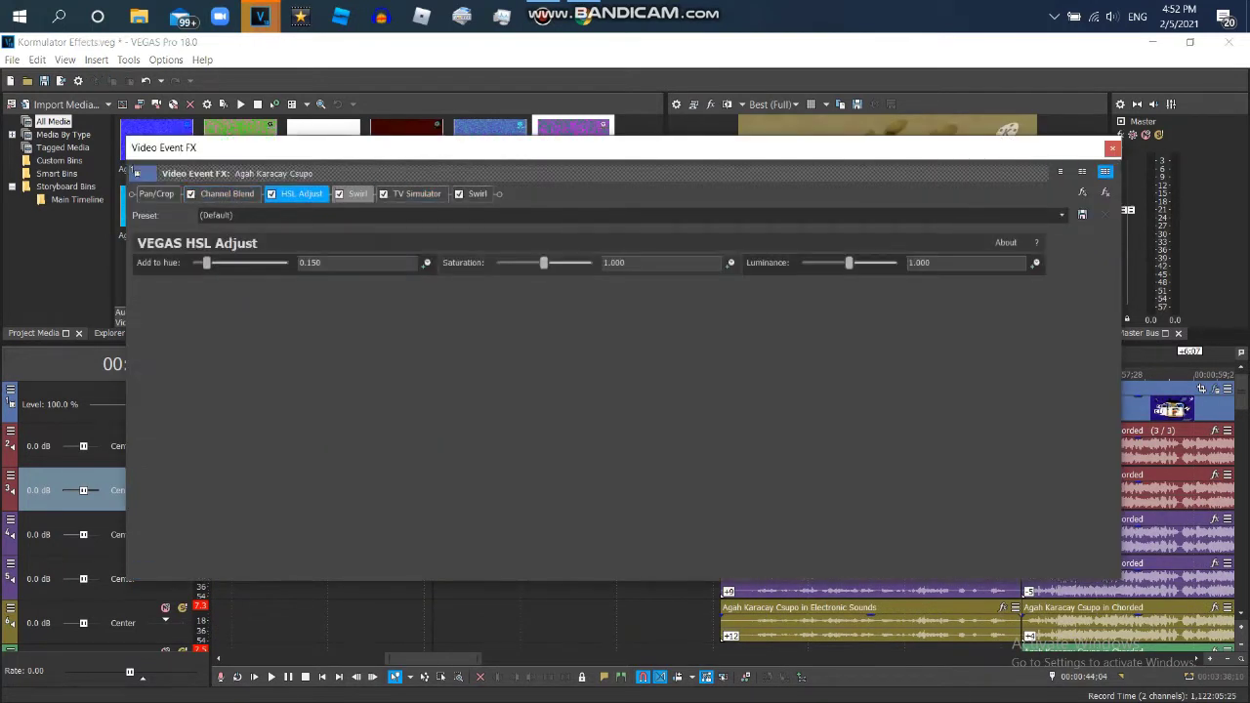
left_click(357, 193)
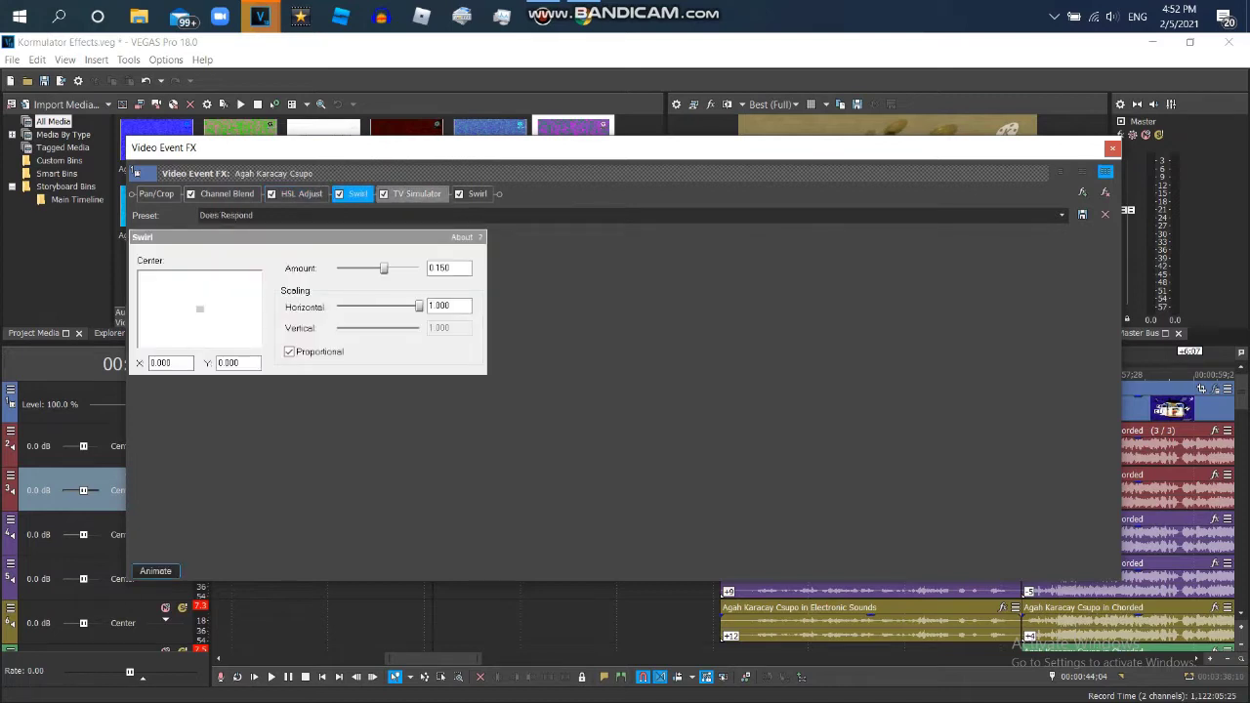
left_click(417, 193)
left_click(477, 193)
left_click(1113, 148)
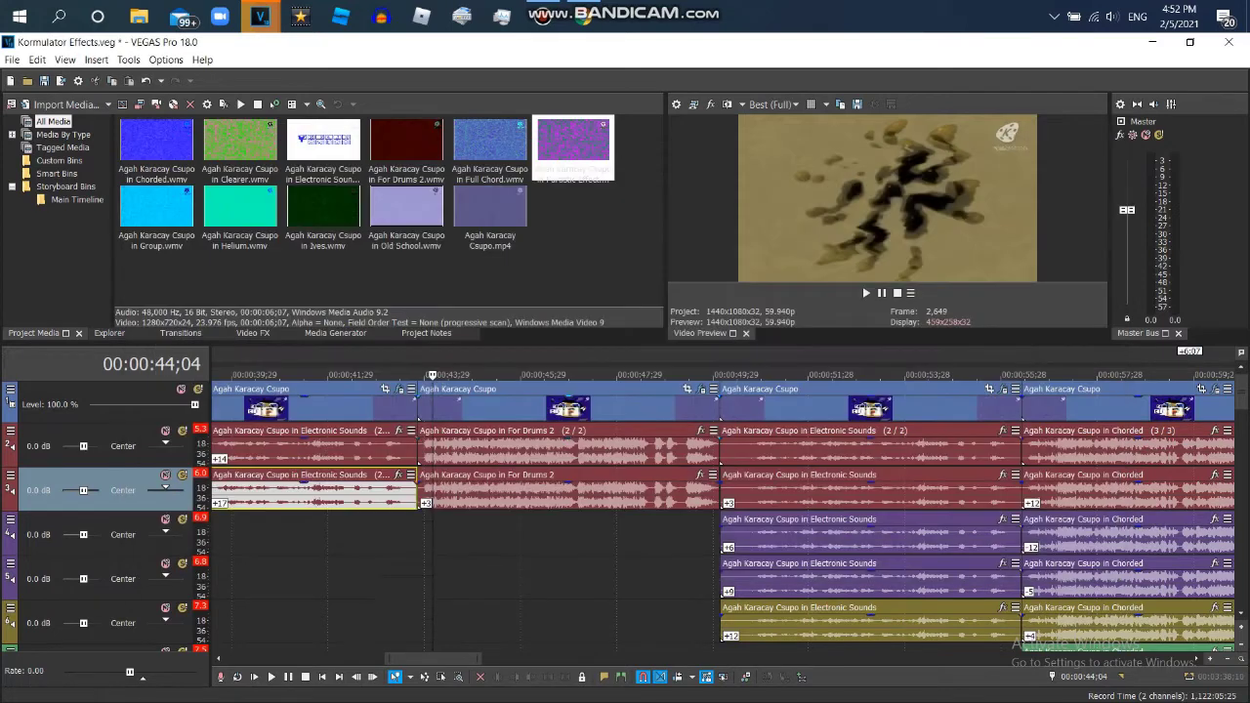
Check the pitch shift properties of the eighth clip's two red audio events on tracks 2 and 3.
right_click(528, 449)
left_click(568, 693)
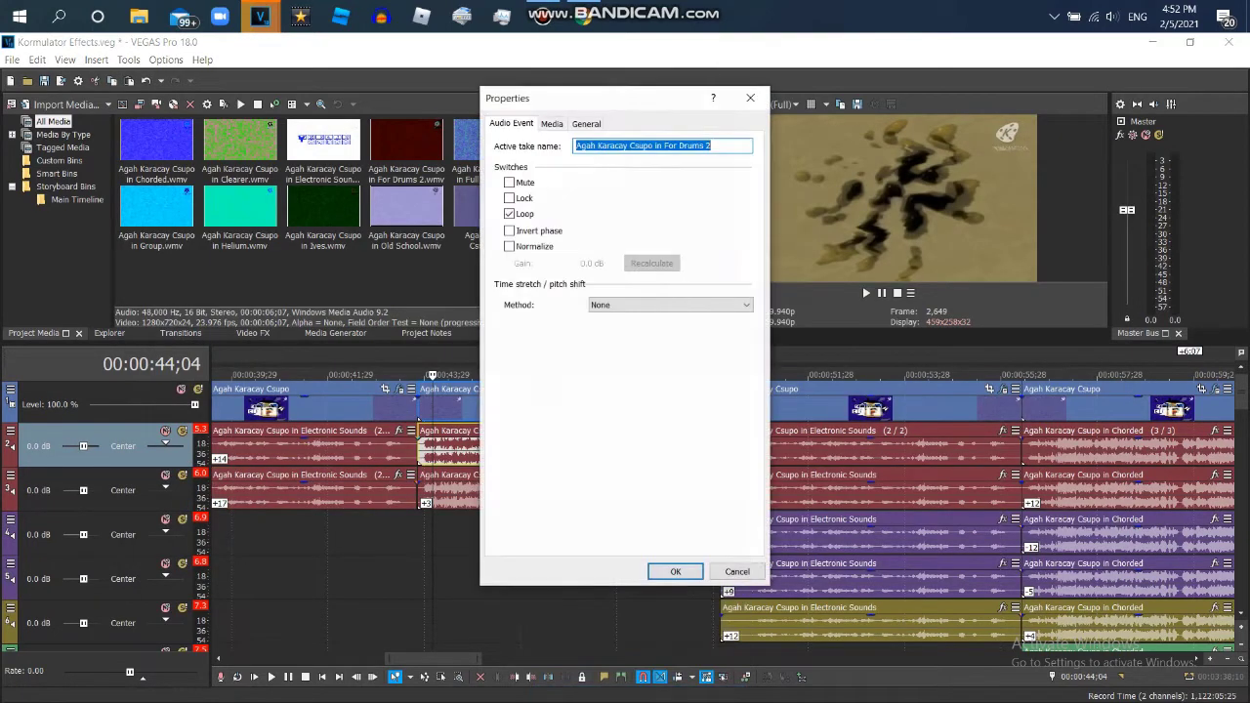
left_click(670, 569)
right_click(545, 488)
left_click(576, 662)
left_click(750, 98)
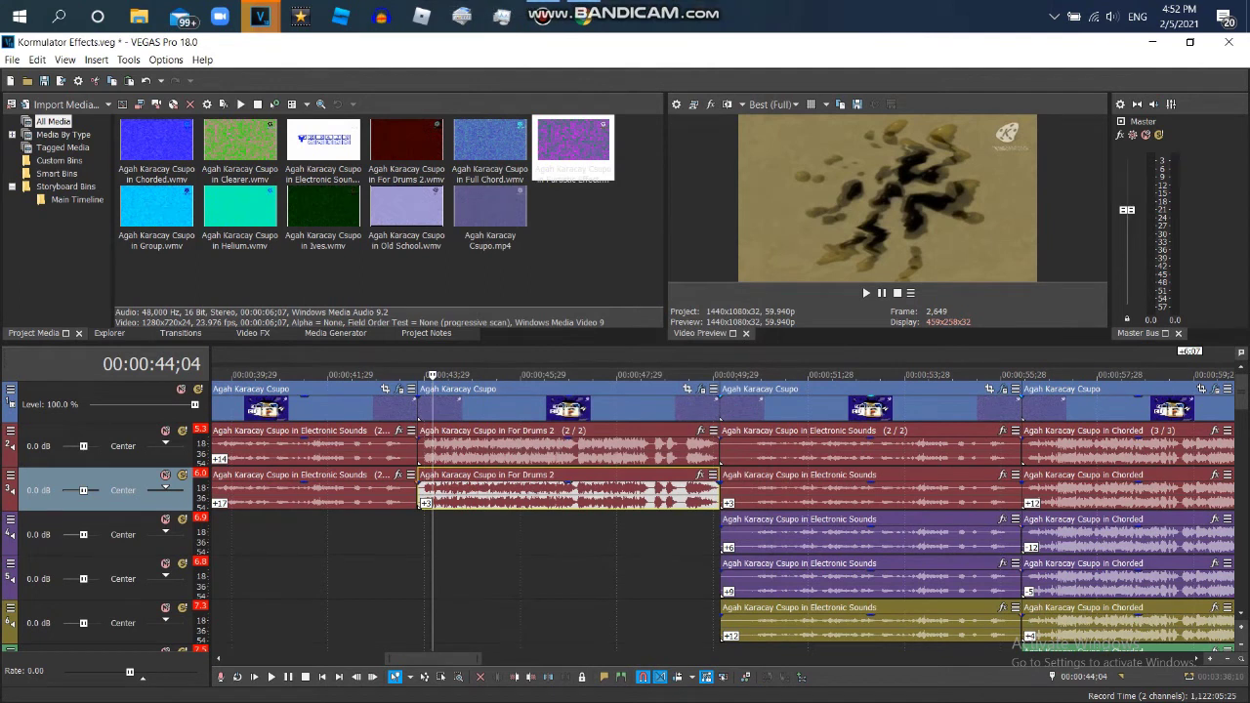
Inspect the ninth video event's Gradient Map, TV Simulator and Wave settings.
left_click(1003, 389)
left_click(225, 193)
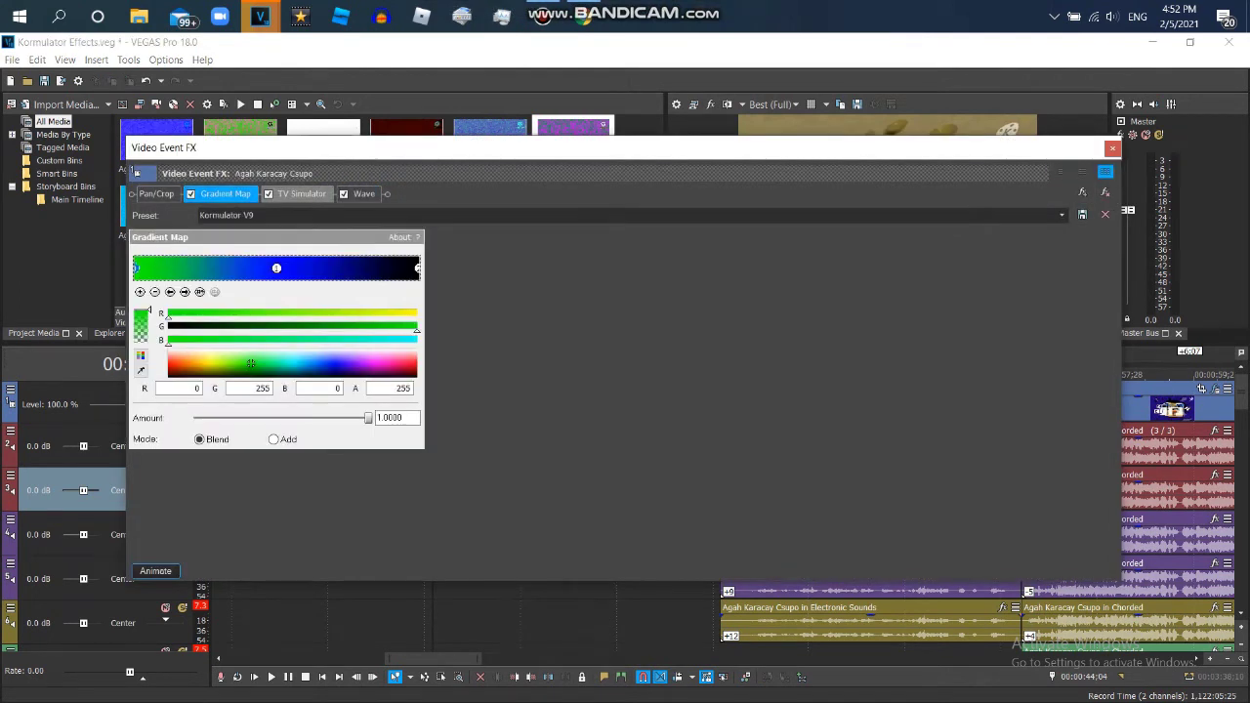
left_click(301, 194)
left_click(225, 193)
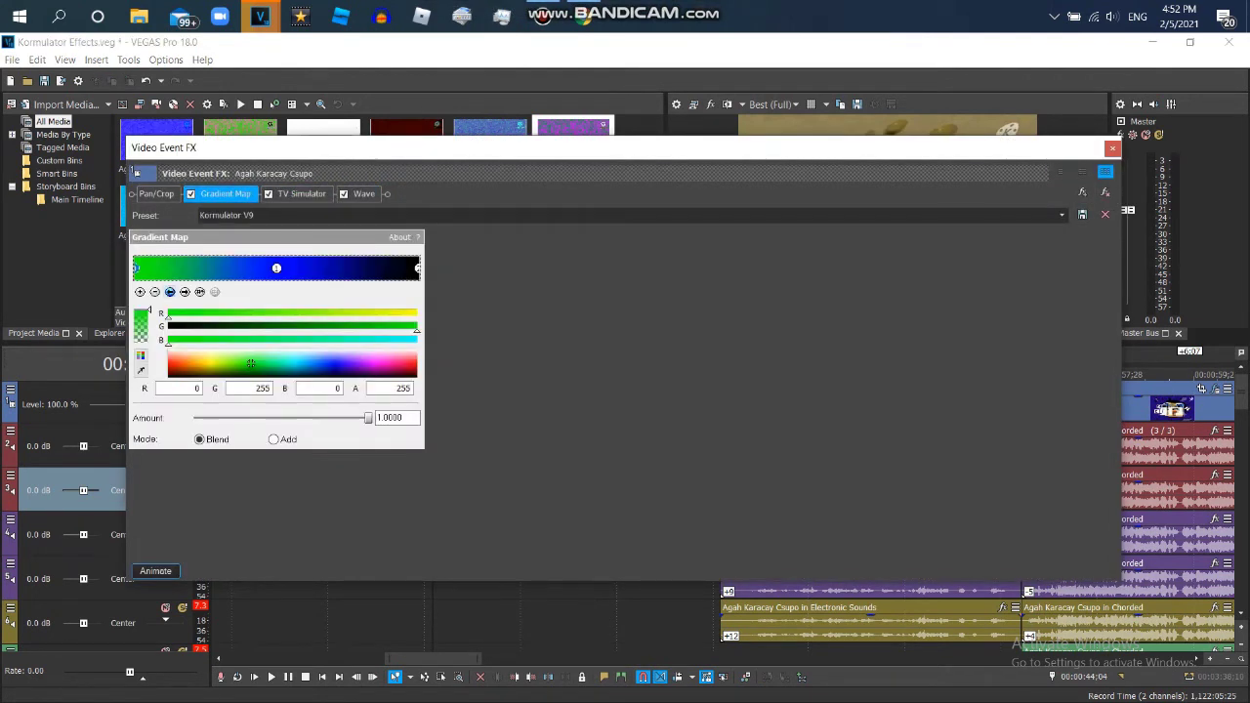
left_click(185, 291)
left_click(301, 193)
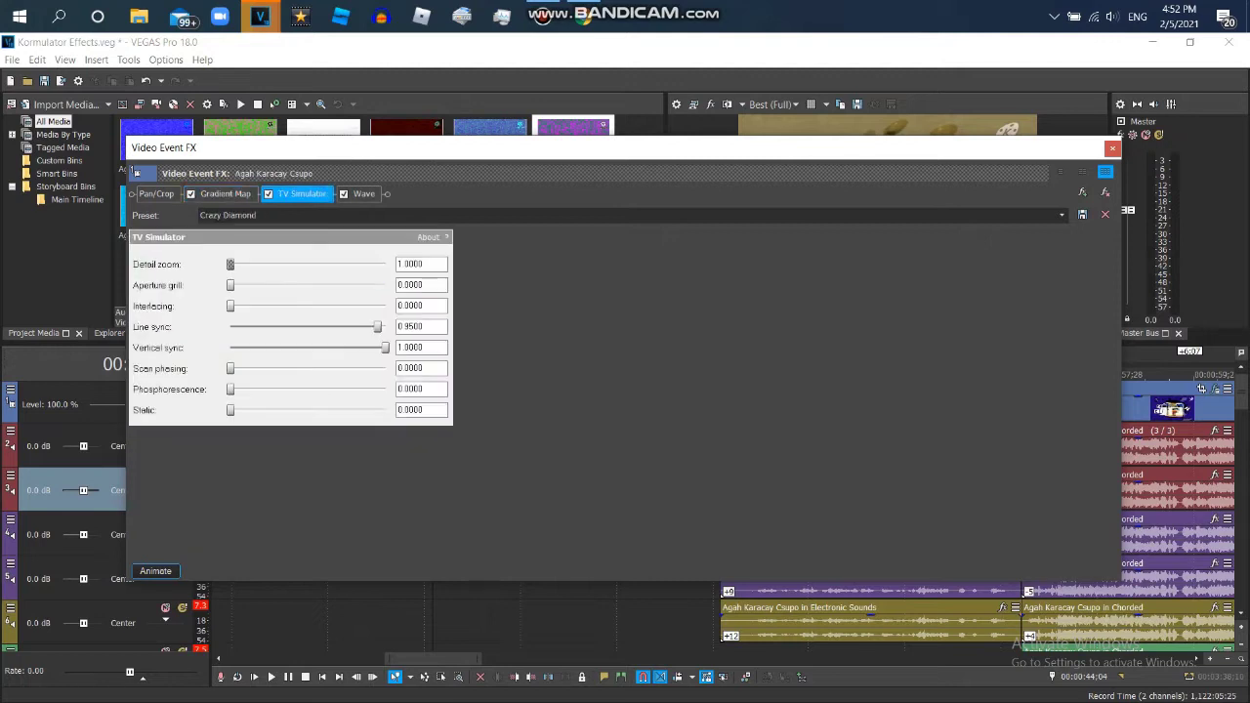
left_click(363, 194)
left_click(1113, 147)
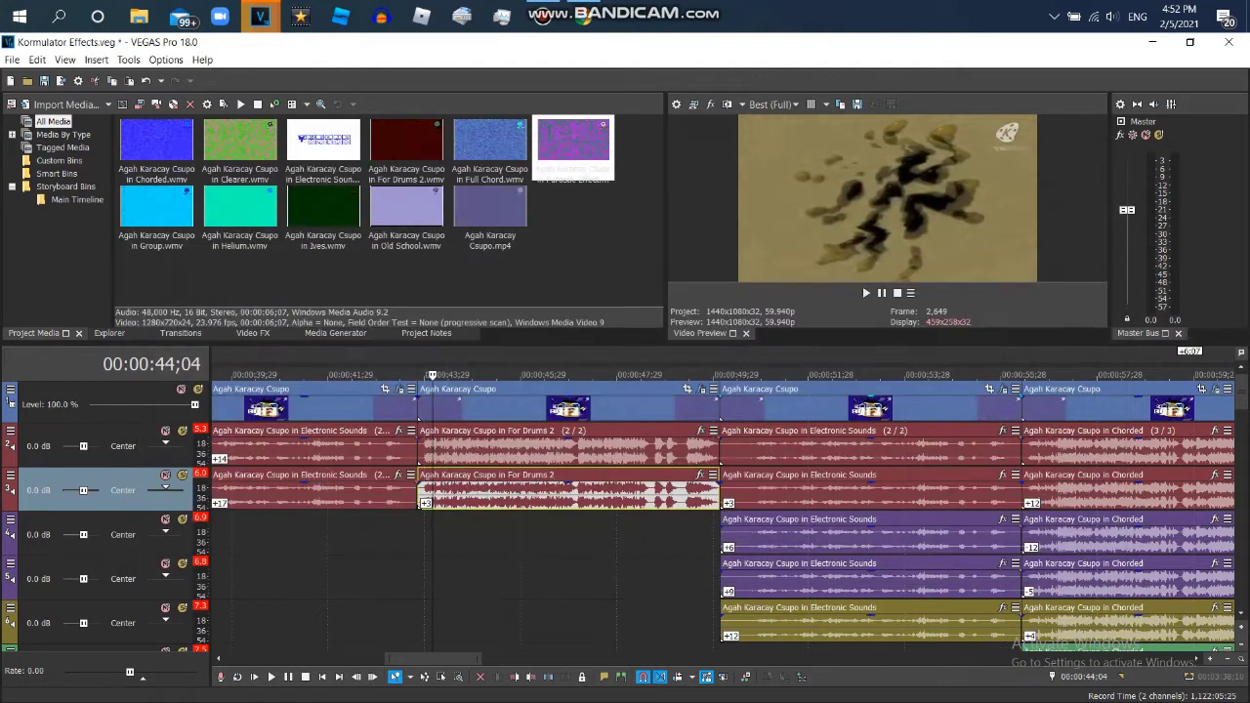
Check the pitch shift properties of the ninth clip's two red audio events on tracks 2 and 3.
left_click(838, 449)
right_click(838, 450)
left_click(879, 693)
key("Escape")
left_click(801, 488)
right_click(801, 489)
left_click(835, 693)
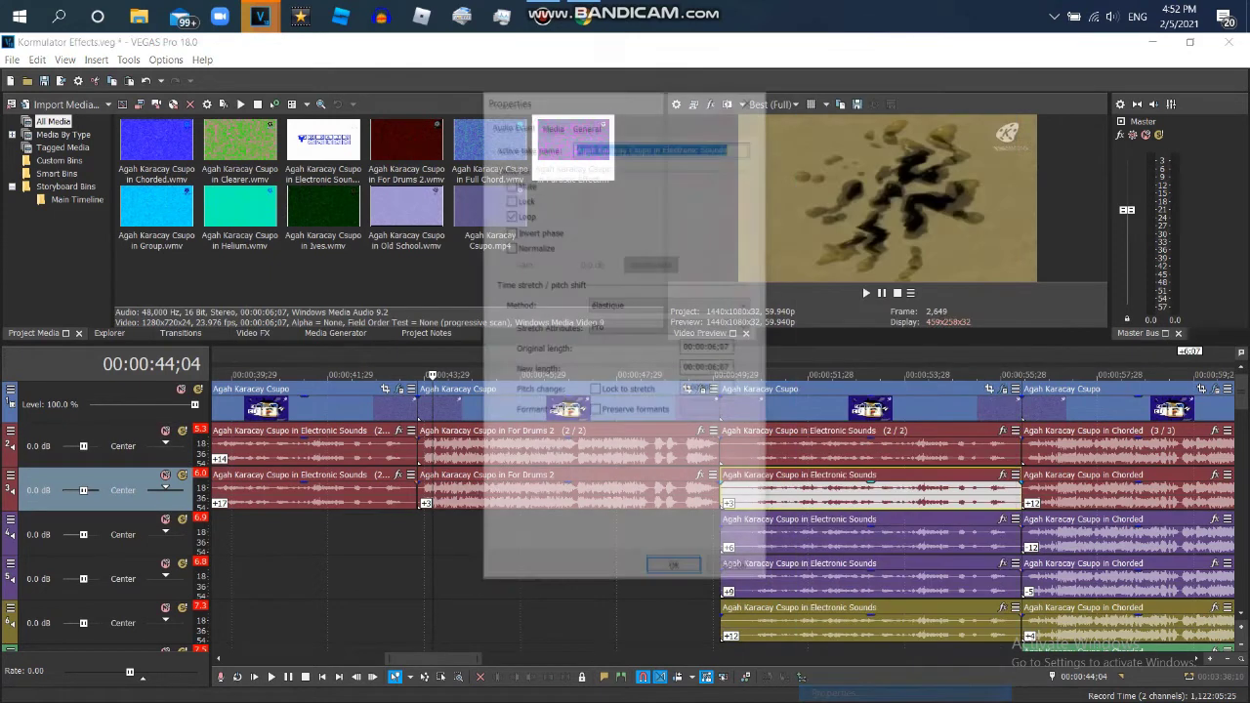
key("Escape")
Check the pitch shift properties of the ninth clip's two purple audio events on tracks 4 and 5.
left_click(772, 576)
right_click(772, 576)
key("Escape")
left_click(757, 535)
right_click(757, 535)
left_click(801, 686)
key("Escape")
left_click(793, 577)
right_click(793, 577)
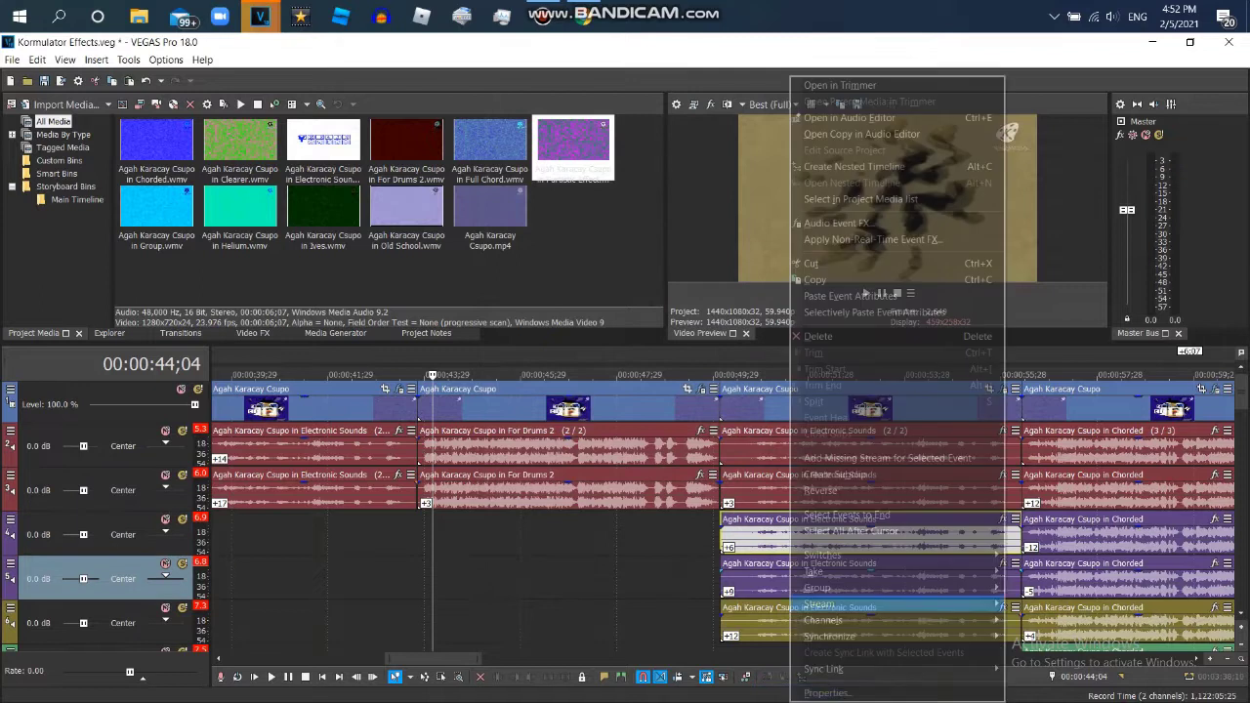
left_click(830, 679)
key("Escape")
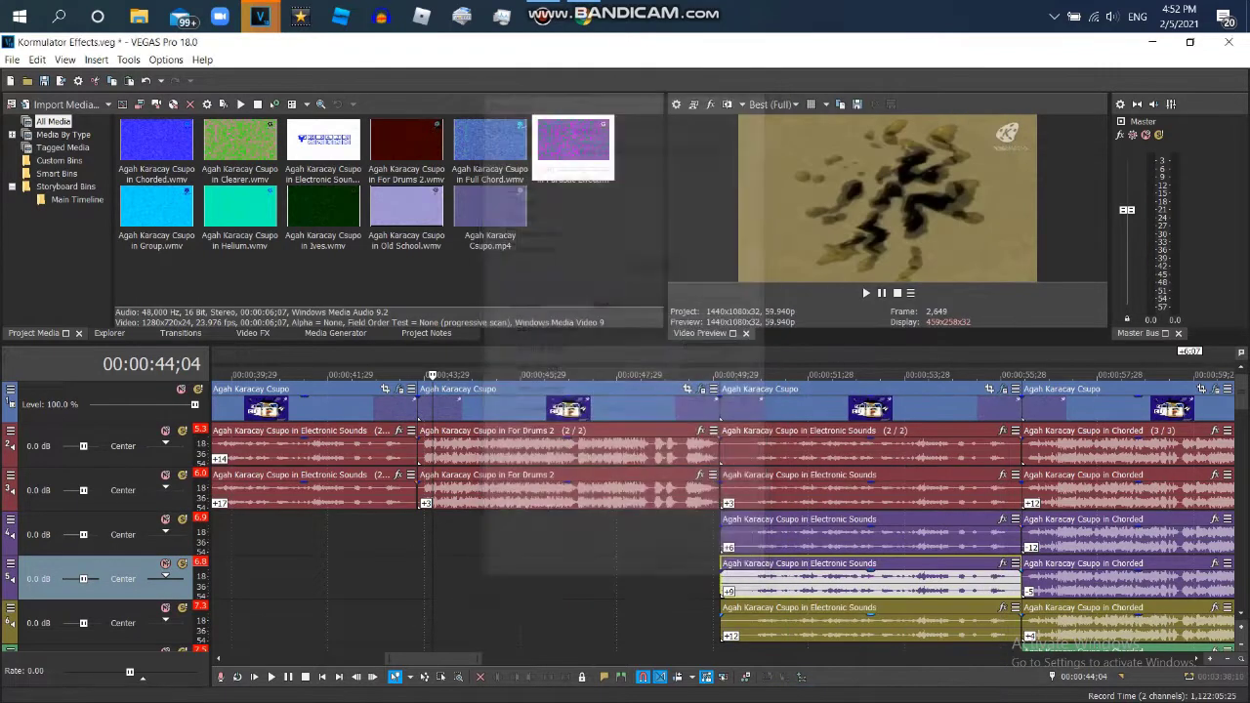
Check the pitch shift properties of the ninth clip's yellow audio event on track 6.
left_click(781, 622)
right_click(781, 622)
left_click(825, 692)
key("Escape")
Inspect the tenth video event's LAB Adjust, Invert, HSL Adjust, Mirror, TV Simulator and Wave settings.
key("ctrl+Right")
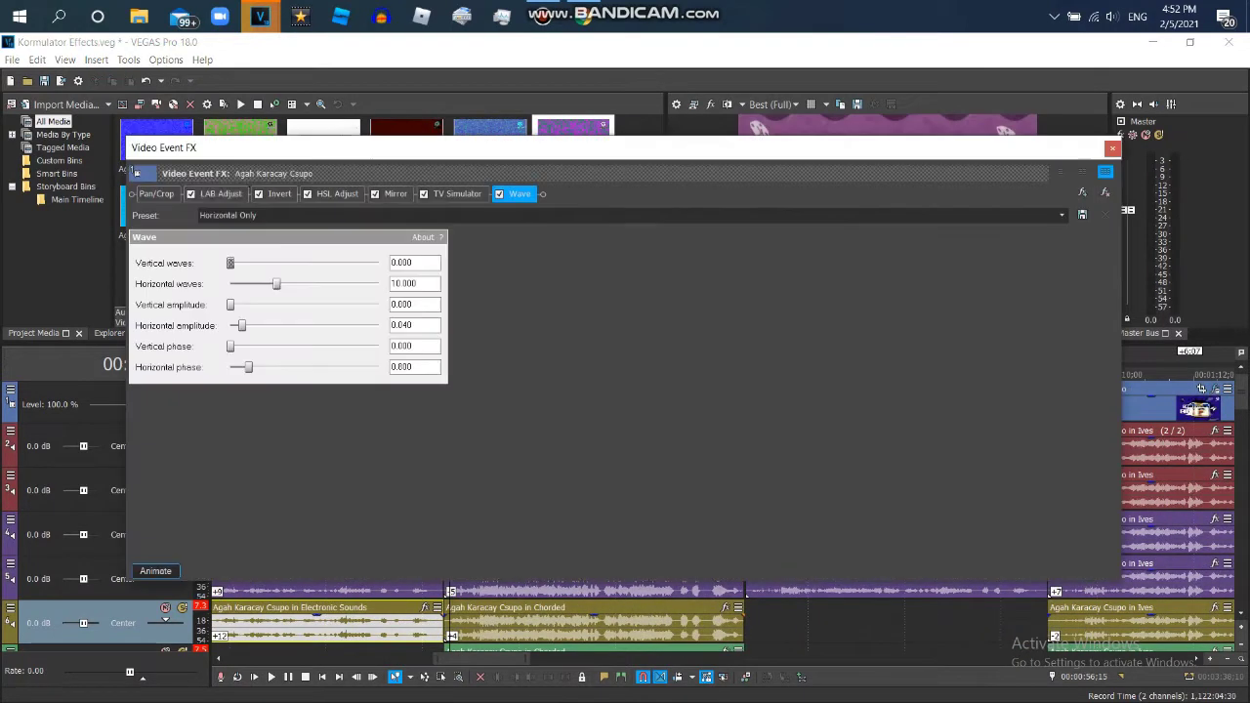
left_click(221, 193)
left_click(280, 193)
left_click(337, 193)
left_click(396, 193)
left_click(457, 193)
key("Escape")
Check the pitch shift properties of the tenth clip's two red audio events on tracks 2 and 3.
right_click(523, 446)
left_click(562, 693)
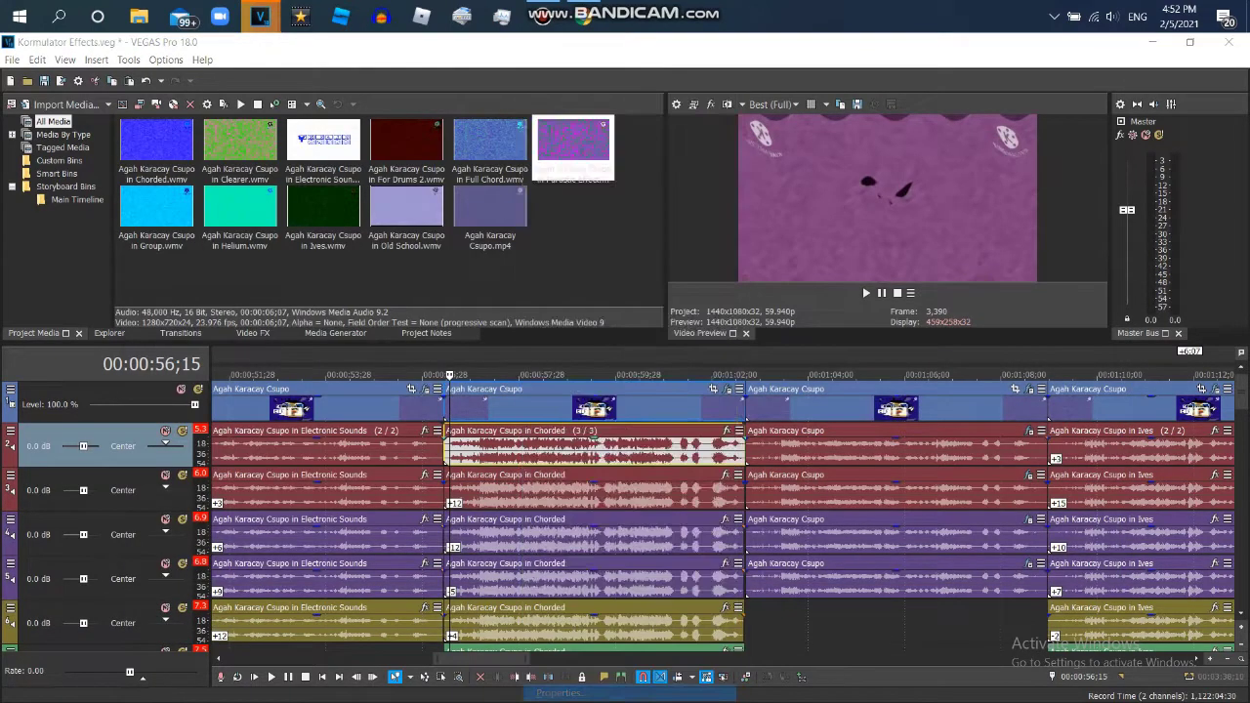
left_click(670, 569)
right_click(590, 488)
left_click(626, 687)
left_click(670, 570)
Check the pitch shift properties of the tenth clip's two purple audio events on tracks 4 and 5.
right_click(524, 533)
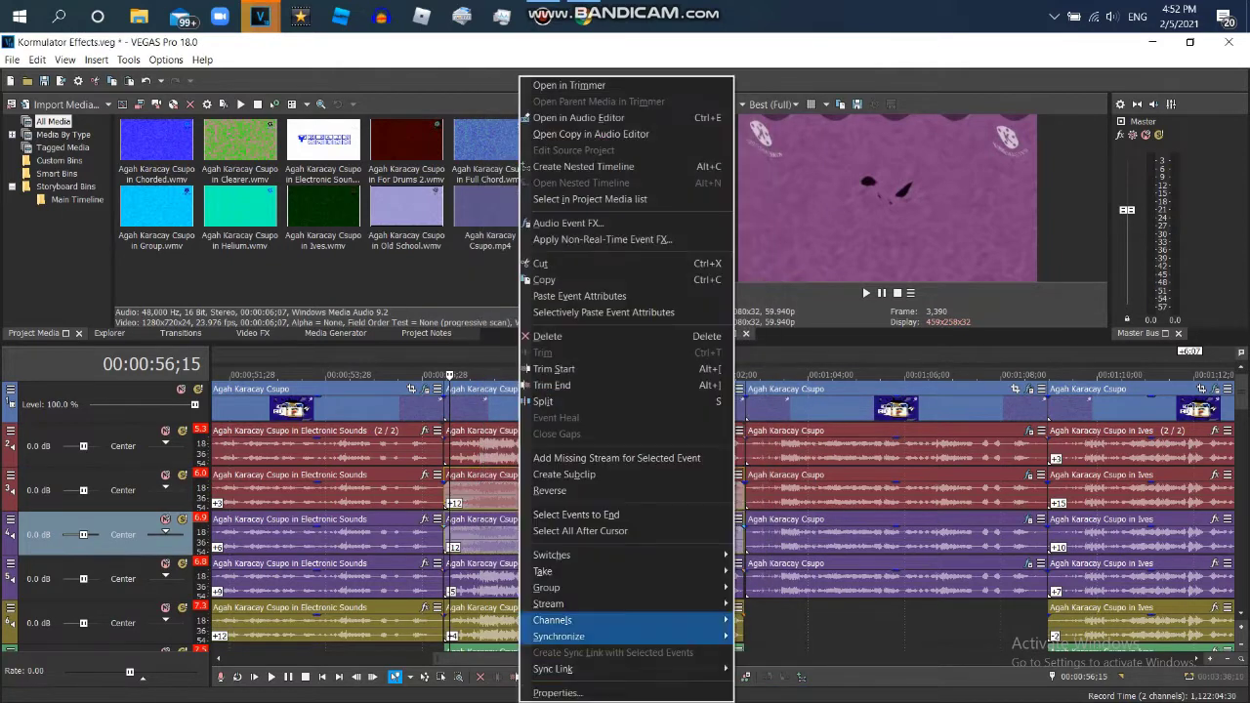
left_click(625, 686)
left_click(649, 569)
right_click(642, 576)
left_click(670, 664)
left_click(670, 570)
Check the pitch shift properties of the tenth clip's yellow and green audio events on tracks 6 and 7.
right_click(630, 625)
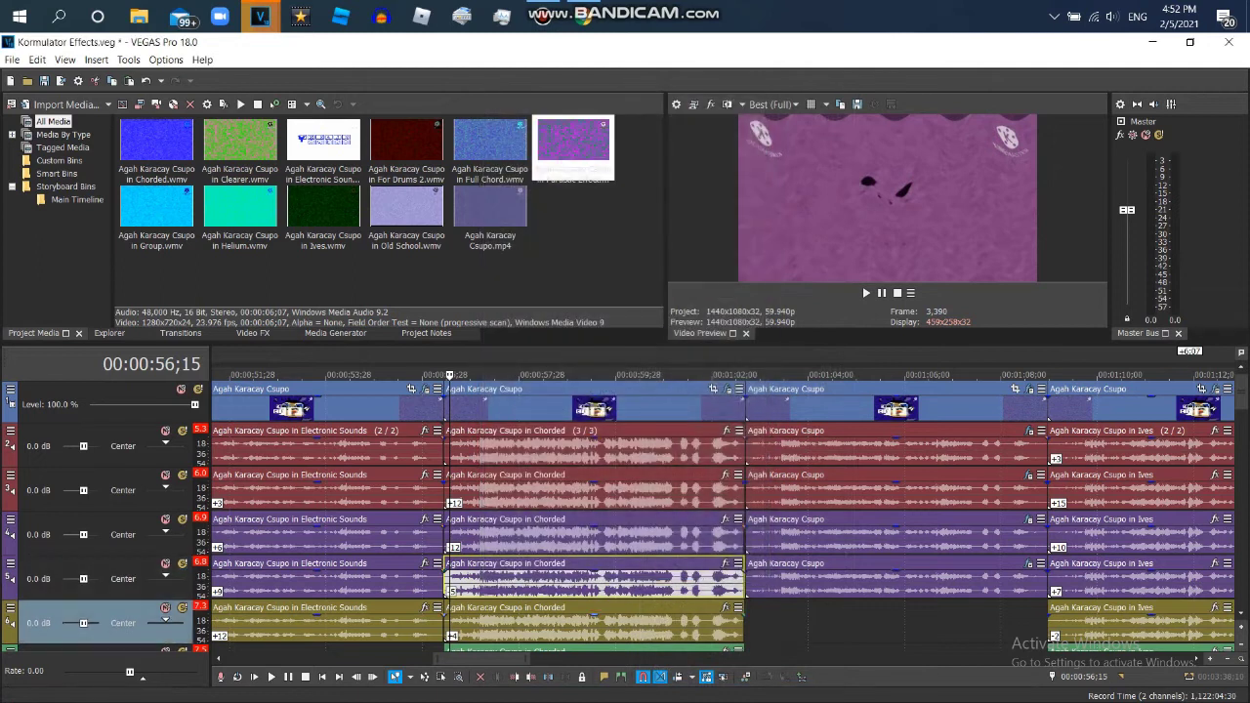
left_click(670, 687)
key("Return")
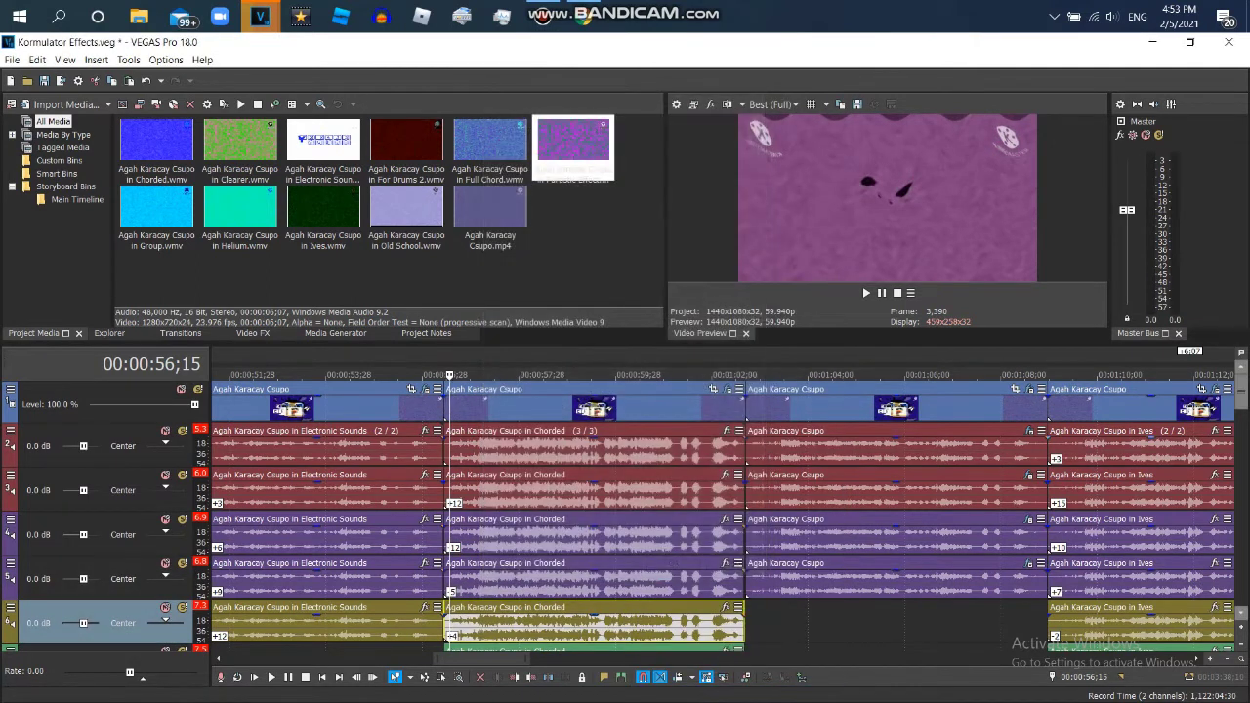
scroll(723, 512, "down", 5)
right_click(532, 448)
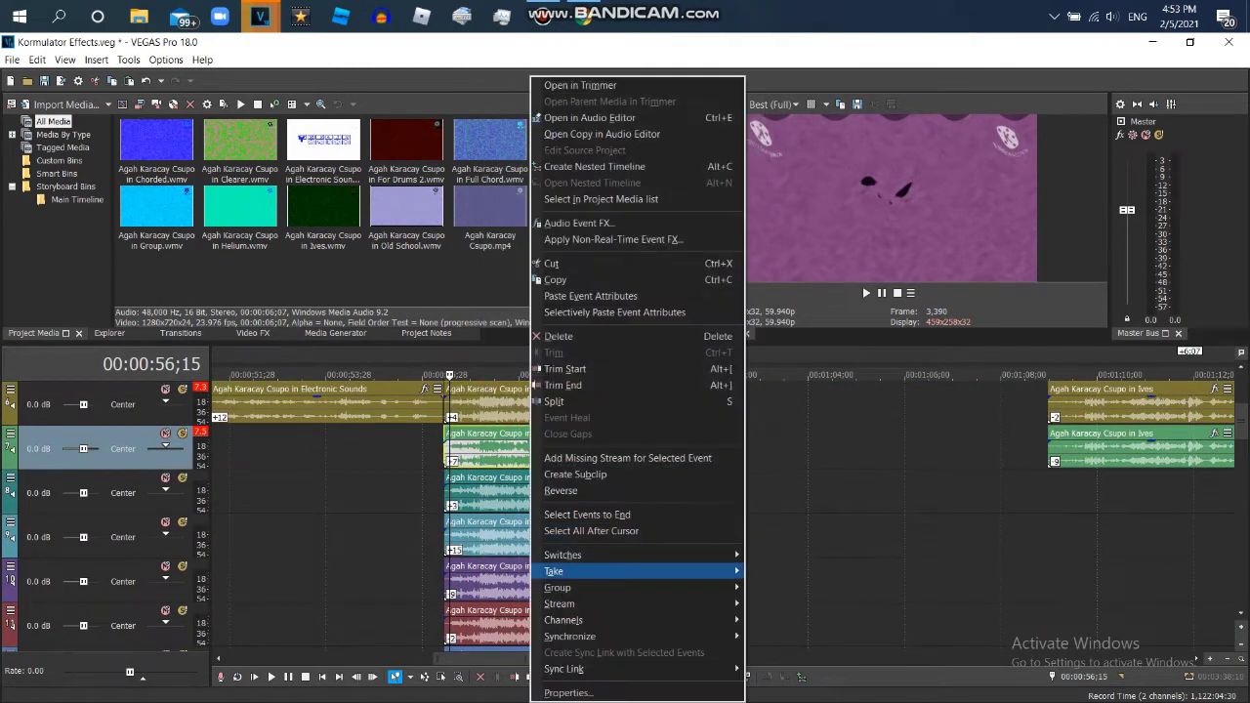
left_click(586, 668)
key("Return")
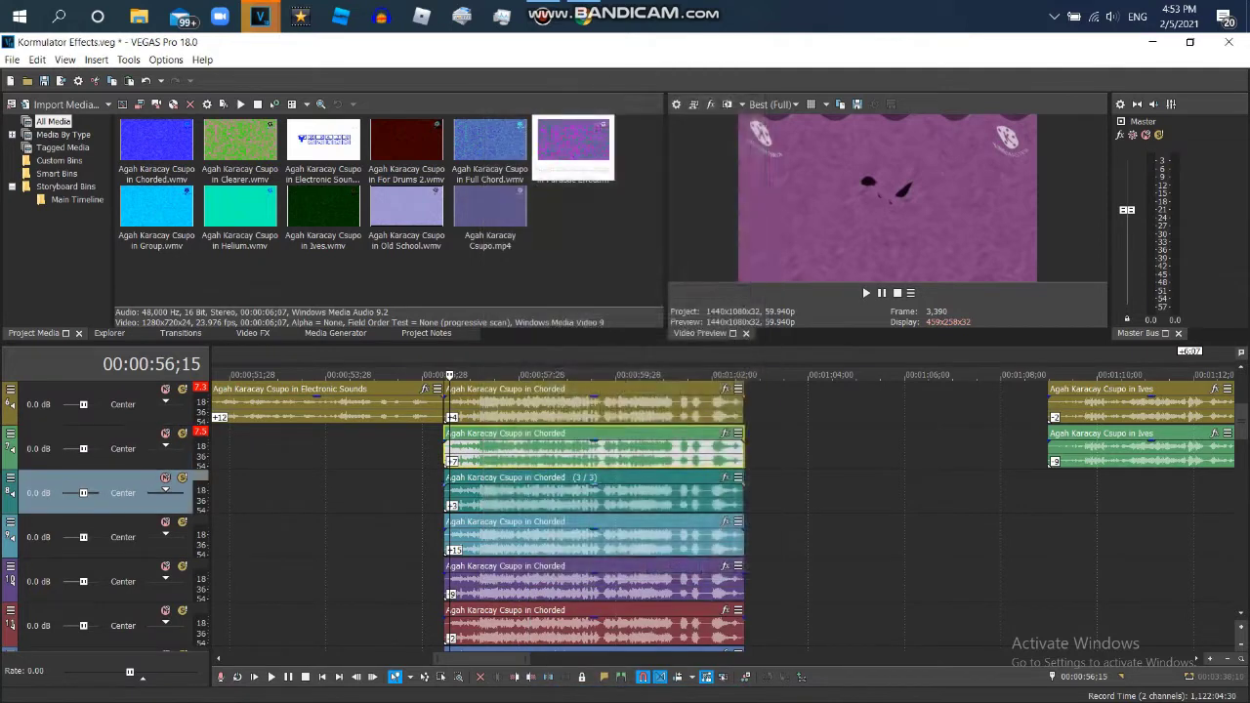
Check the pitch shift properties of the tenth clip's teal, light blue and purple audio events on tracks 8 to 10.
right_click(547, 494)
left_click(587, 688)
key("Return")
right_click(656, 537)
left_click(693, 692)
key("Return")
right_click(614, 581)
left_click(653, 693)
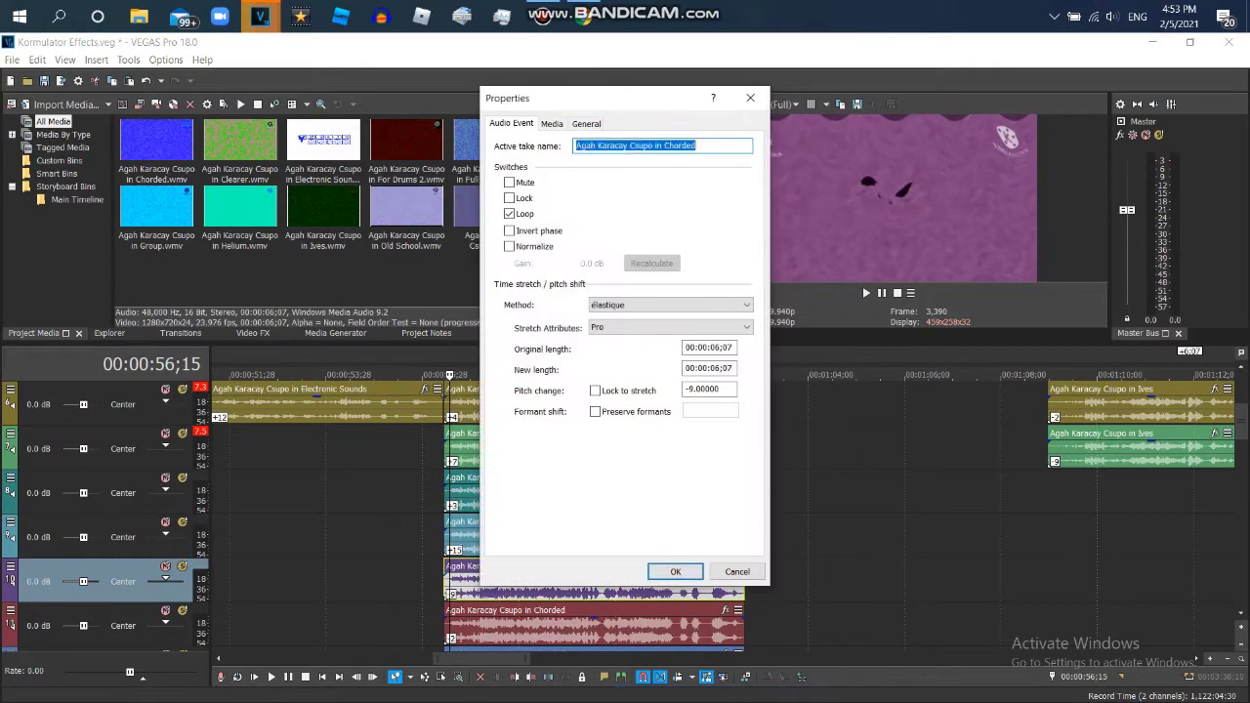
key("Return")
Check the pitch shift properties of the tenth clip's red and two blue audio events on tracks 11 to 13.
scroll(586, 508, "down", 2)
scroll(595, 488, "down", 2)
right_click(595, 450)
left_click(653, 693)
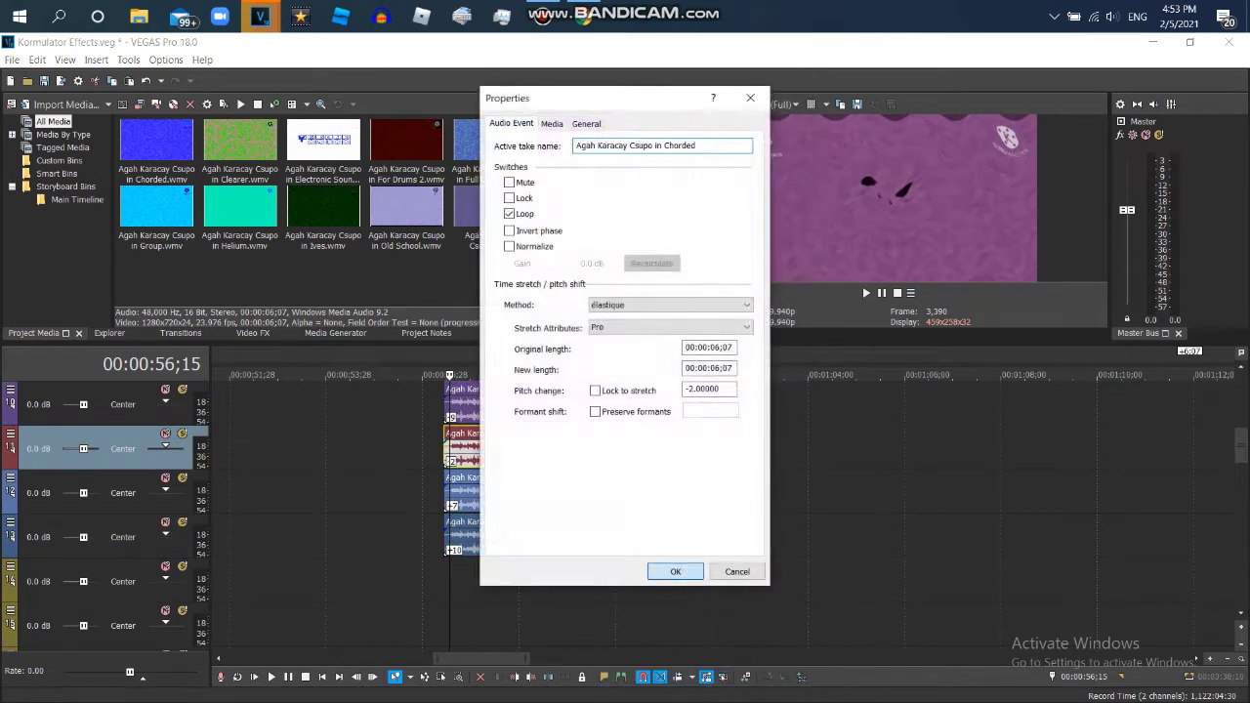
key("Return")
right_click(564, 494)
left_click(626, 693)
key("Return")
right_click(658, 537)
left_click(684, 693)
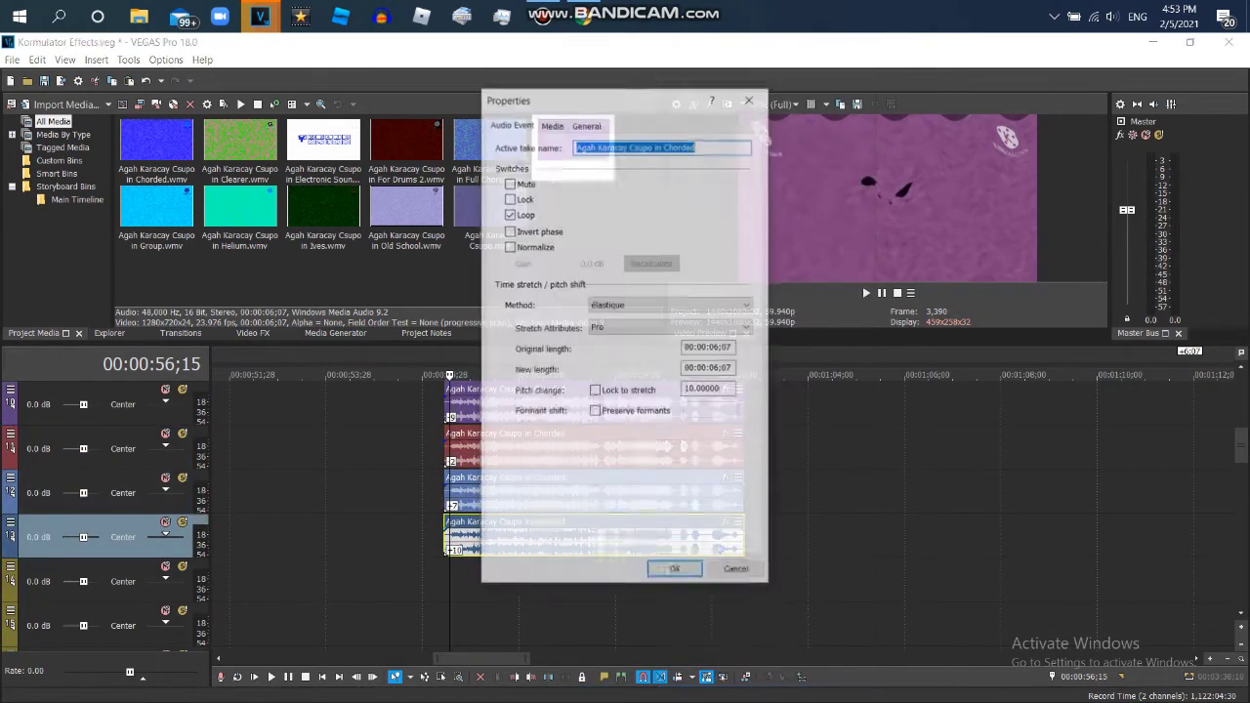
key("Return")
Inspect the colour points of the Gradient Map effect on the eleventh video event.
scroll(595, 513, "up", 1)
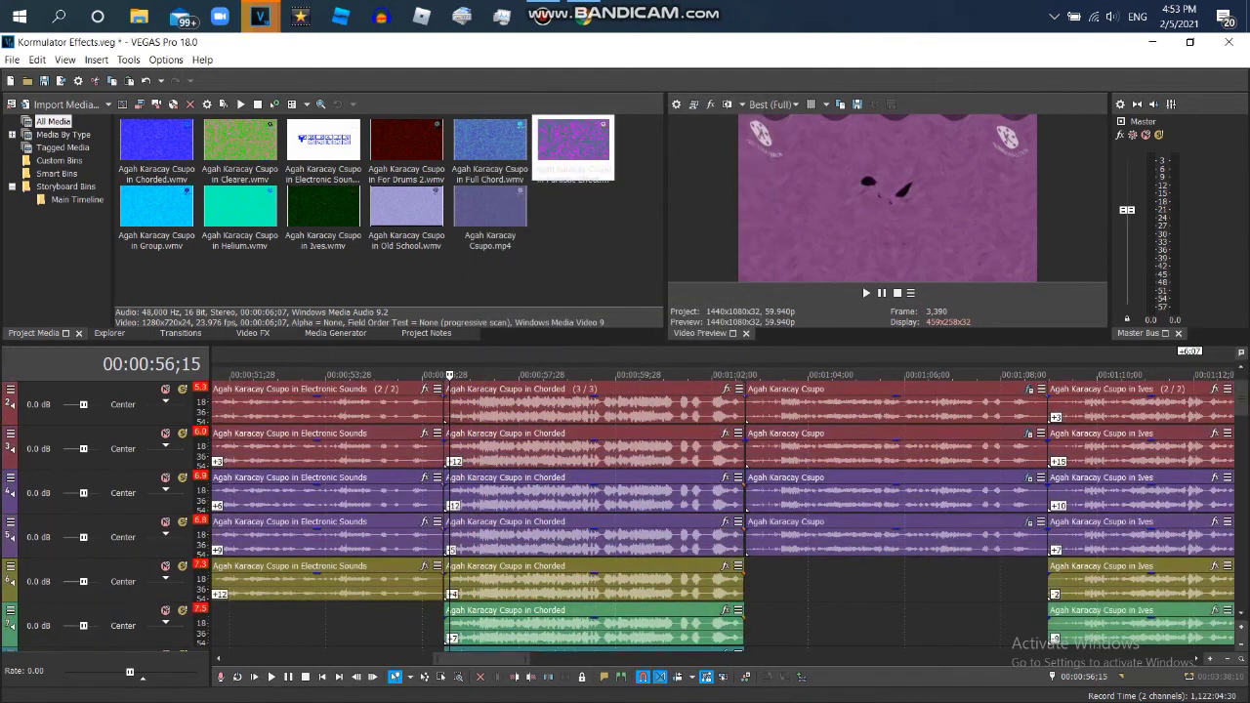
scroll(723, 512, "up", 3)
left_click(759, 374)
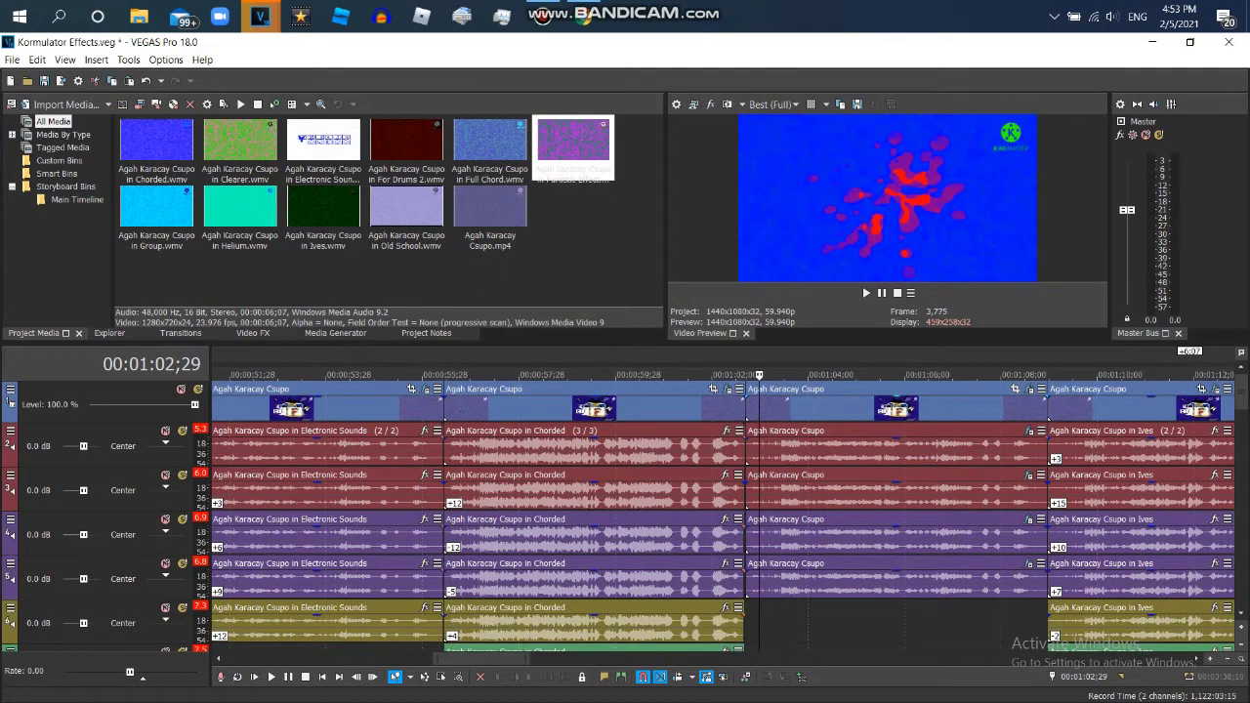
left_click(1017, 388)
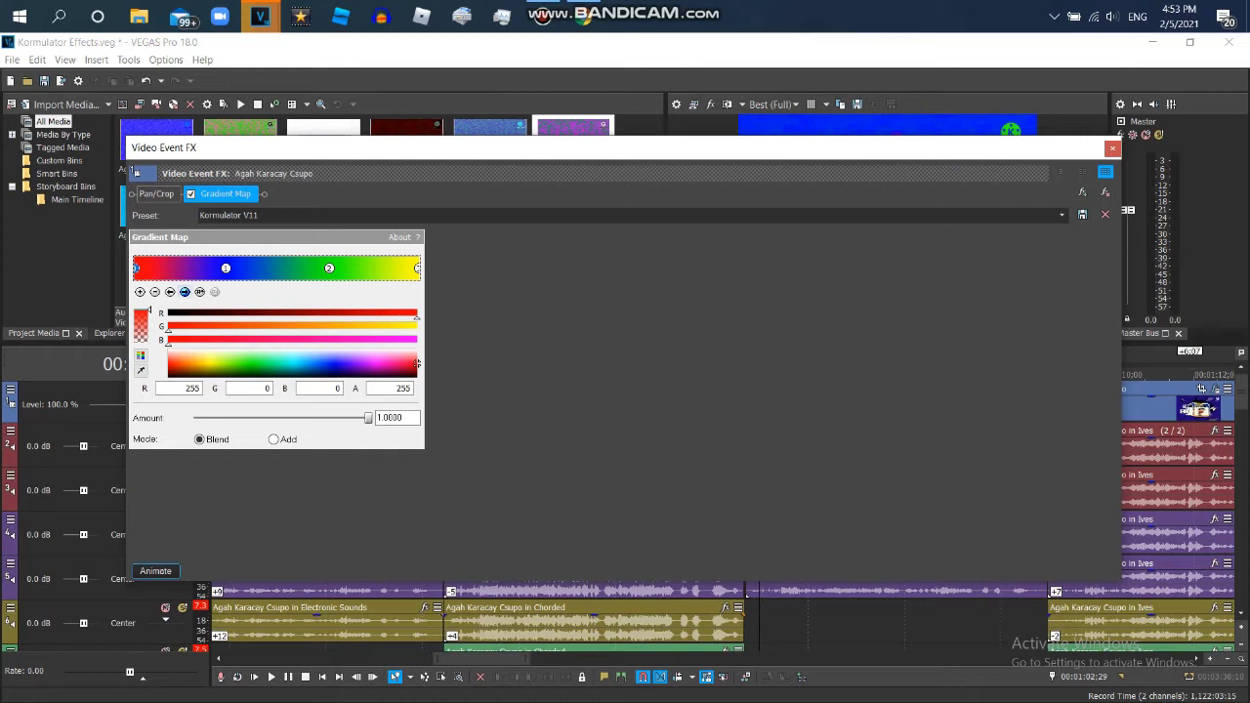
left_click(330, 268)
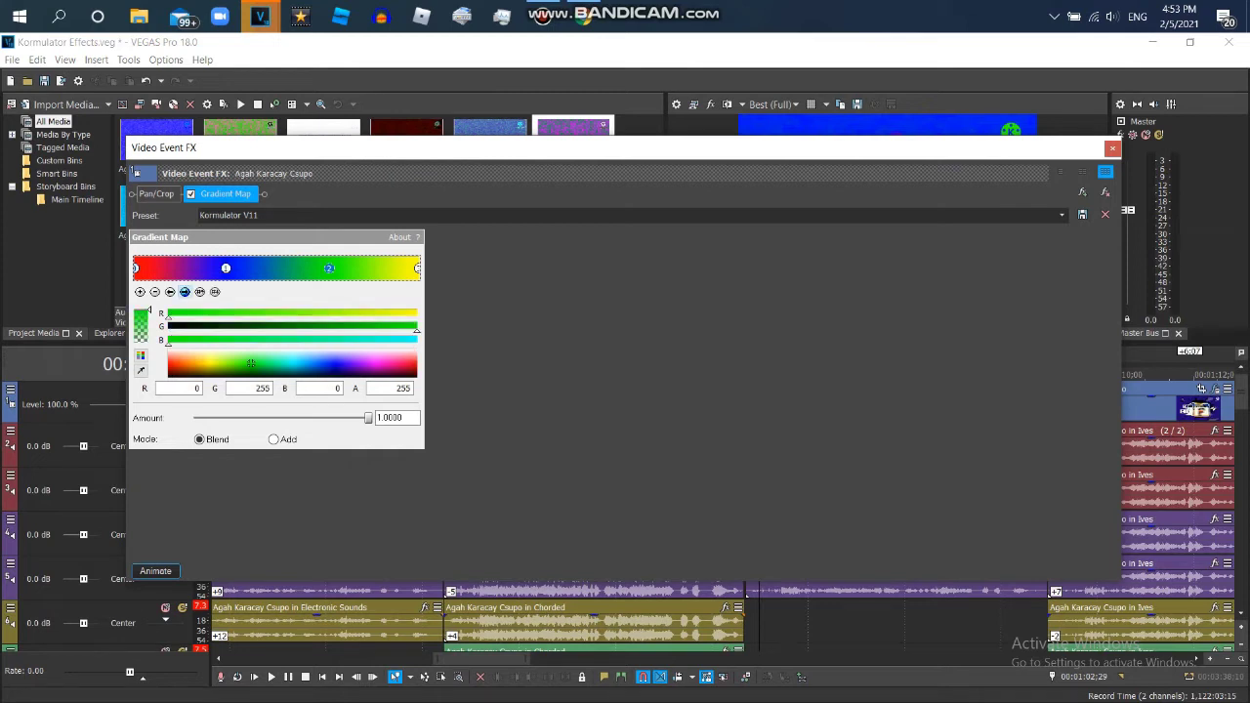
left_click_drag(251, 364, 209, 363)
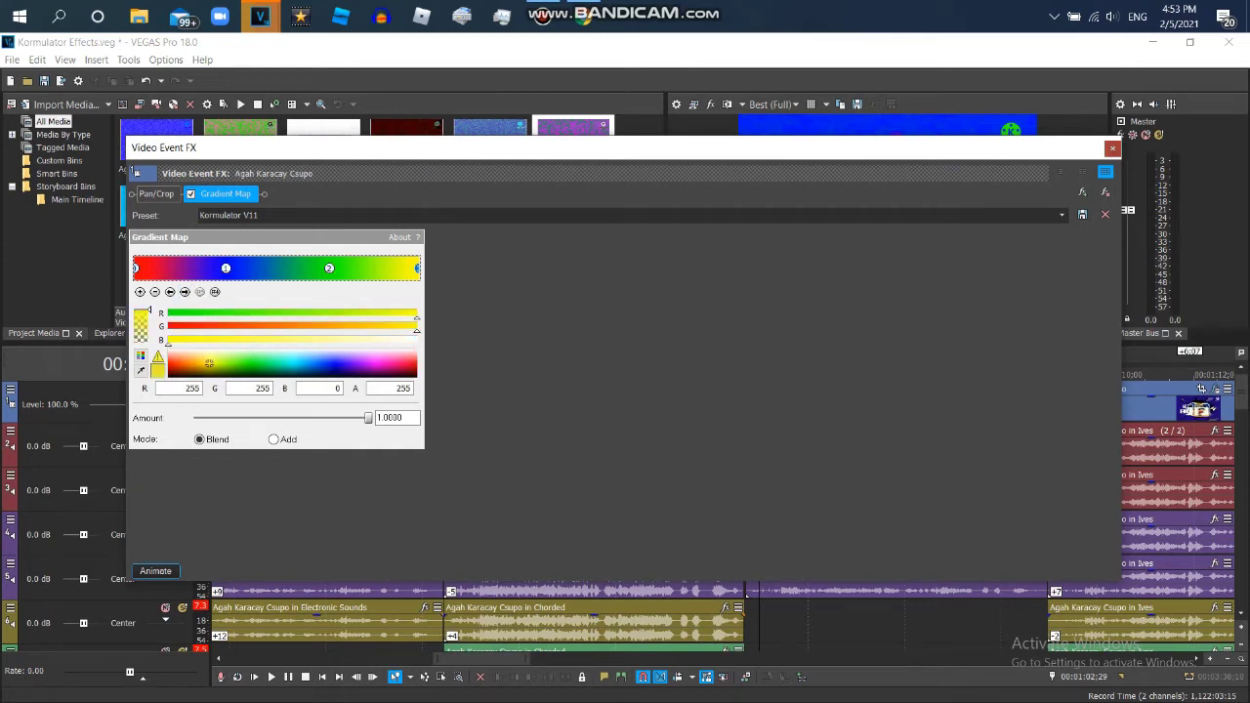
key("Escape")
key("alt+Tab")
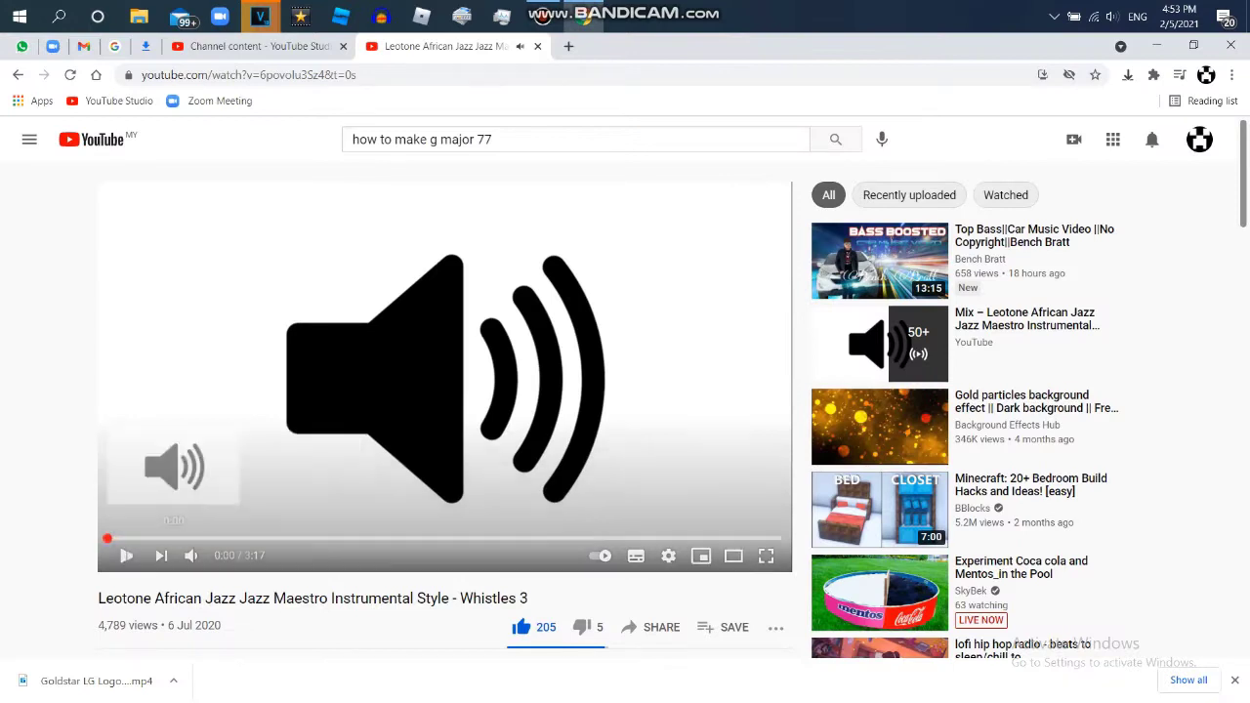
mouse_move(260, 16)
left_click(423, 92)
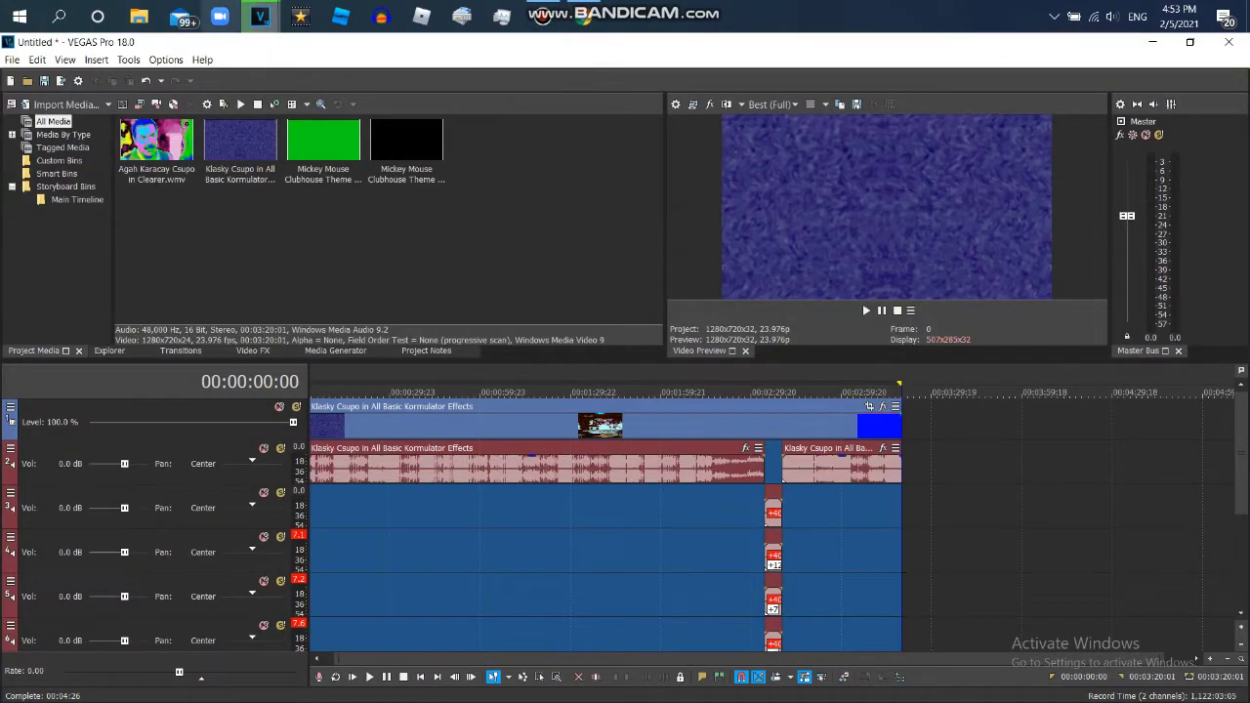
left_click(86, 98)
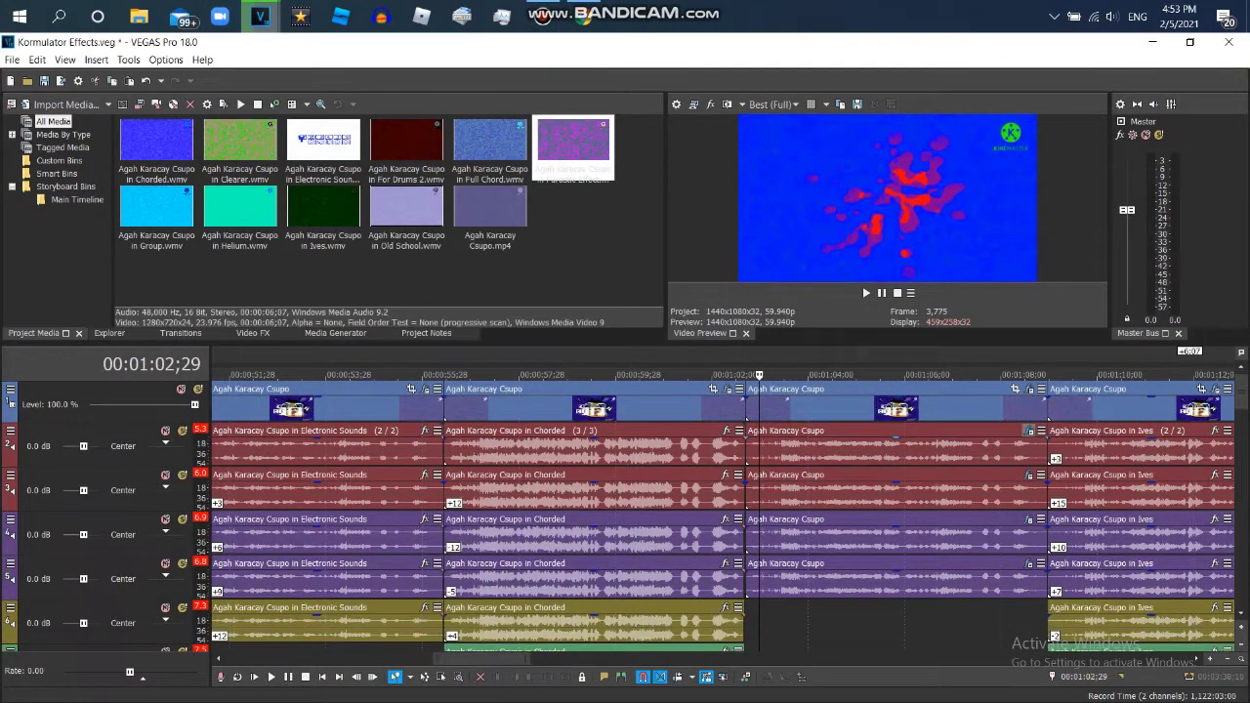
Inspect the Effect and Pitch Shift plug-in settings on the eleventh clip's audio events.
left_click(1029, 430)
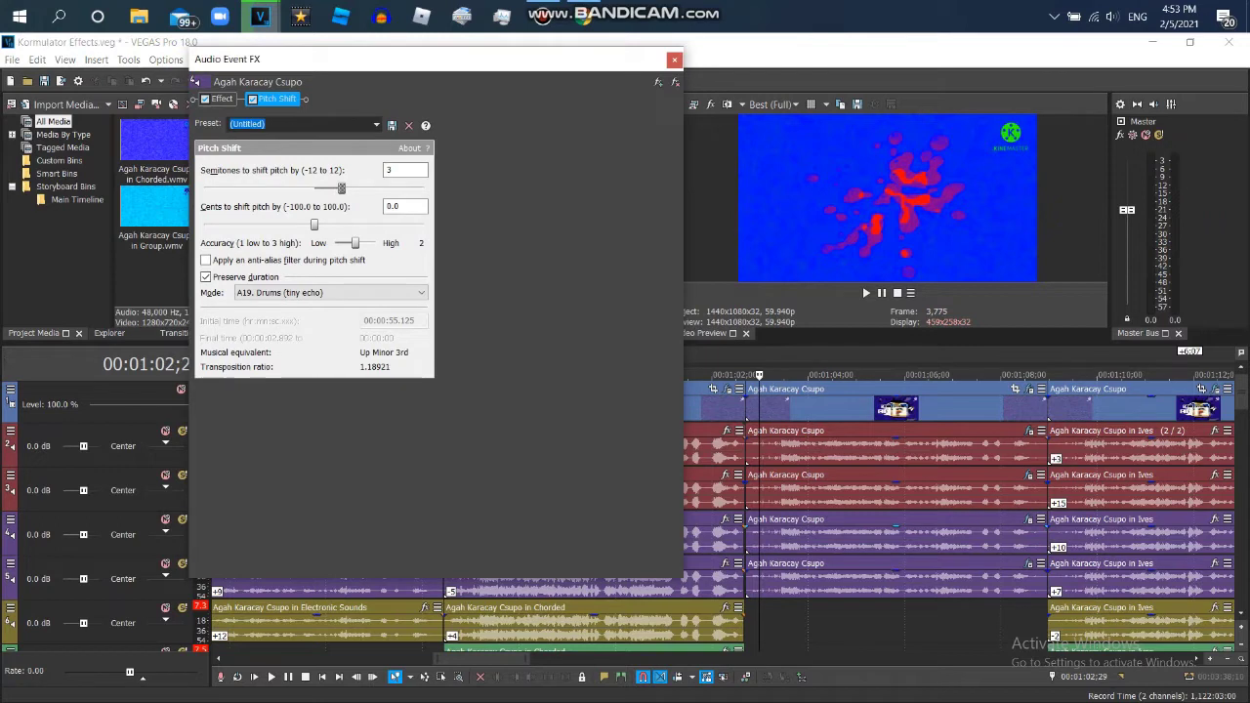
left_click(218, 98)
left_click(274, 99)
left_click_drag(341, 188, 387, 187)
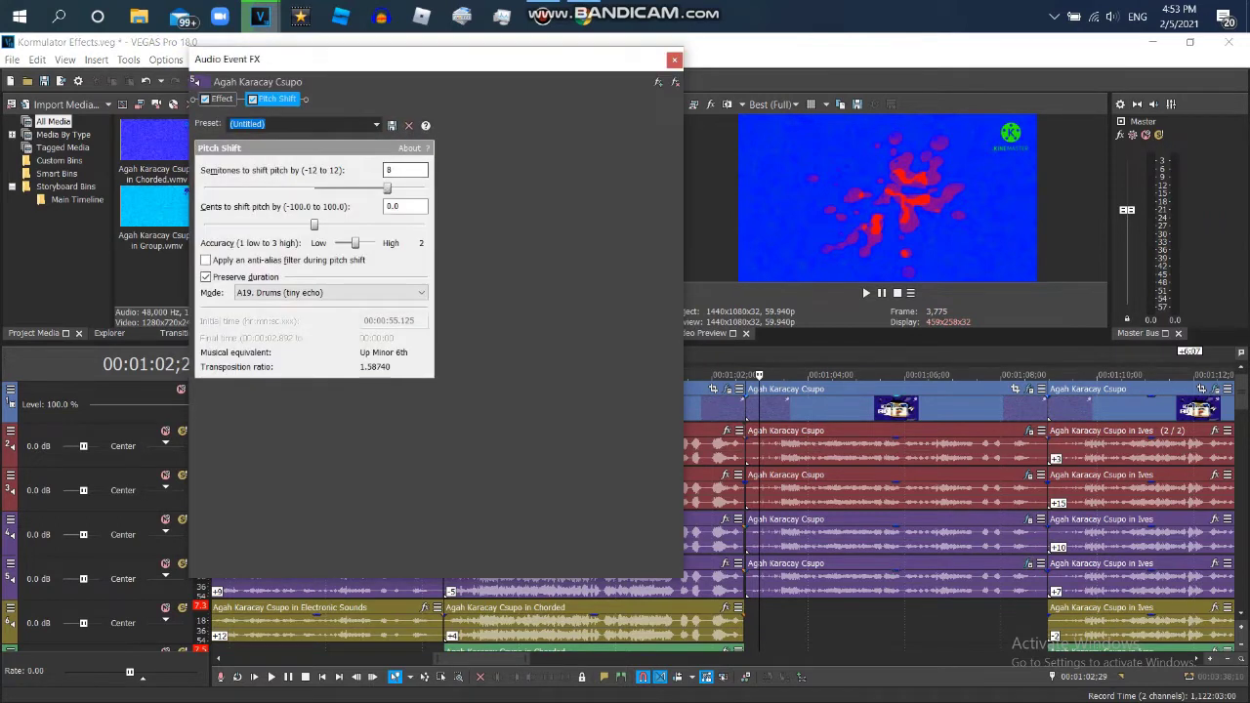
left_click(218, 99)
left_click(275, 99)
key("Escape")
Inspect the twelfth video event's Channel Blend, Color Corrector (Secondary), Invert and both Wave effect settings.
key("Right")
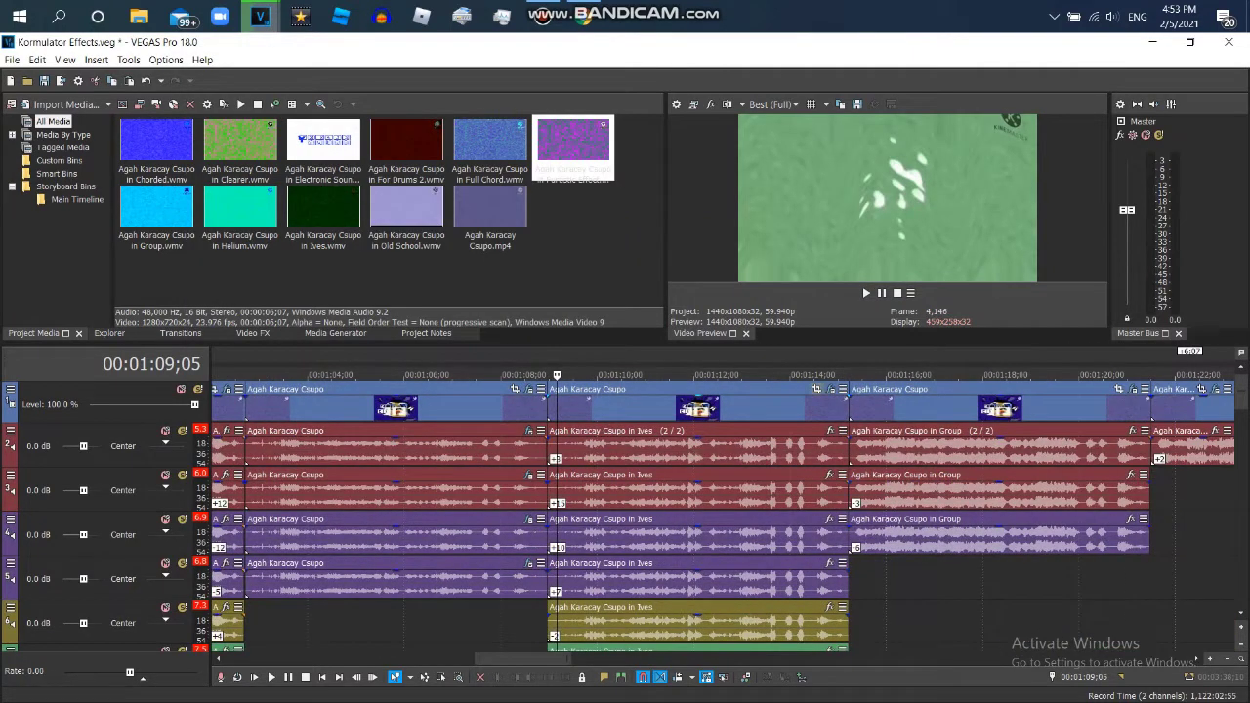
left_click(830, 388)
key("Right")
key("Right")
key("Right")
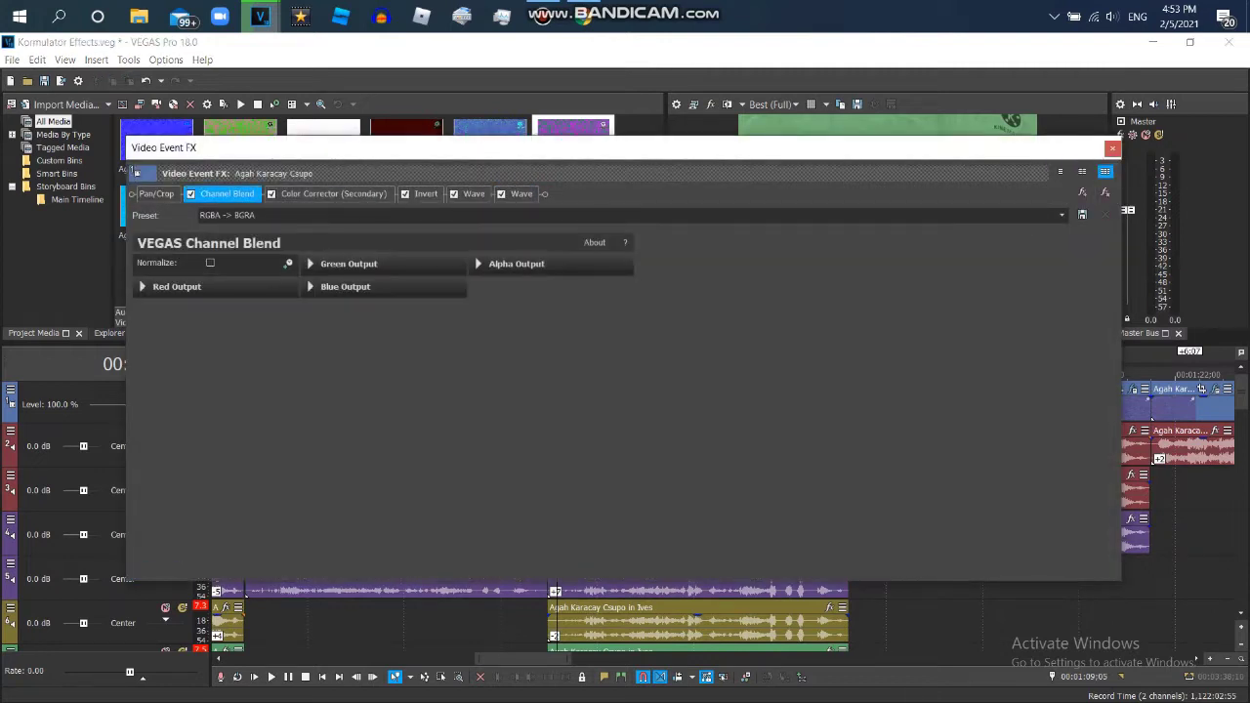
key("Right")
key("Right")
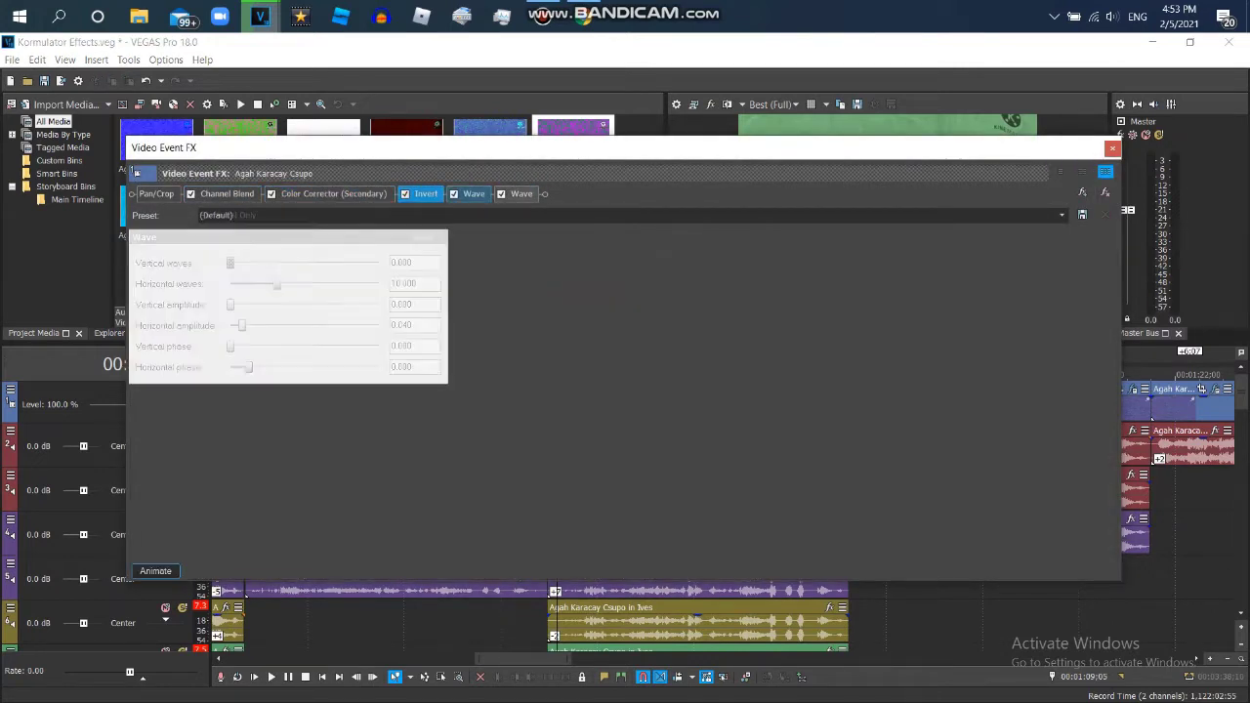
key("Escape")
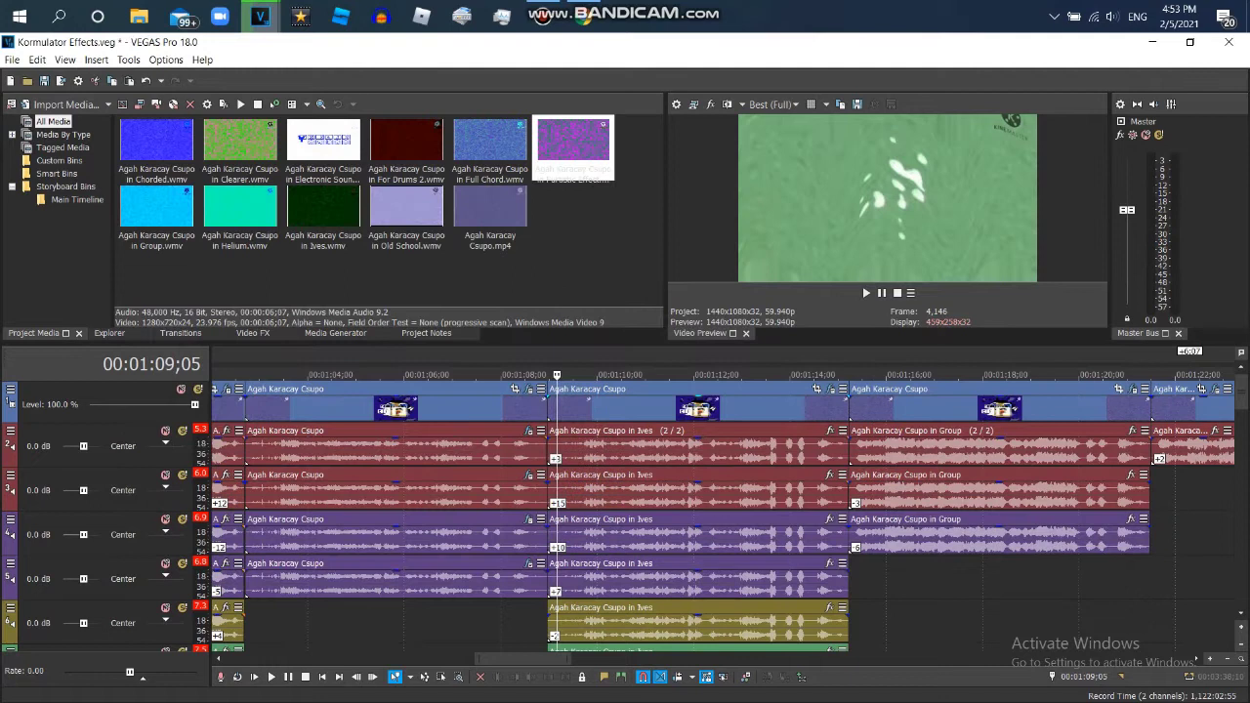
Enlarge the timeline area to show all the twelfth clip's audio tracks and open the screen drawing tools.
left_click_drag(863, 342, 862, 228)
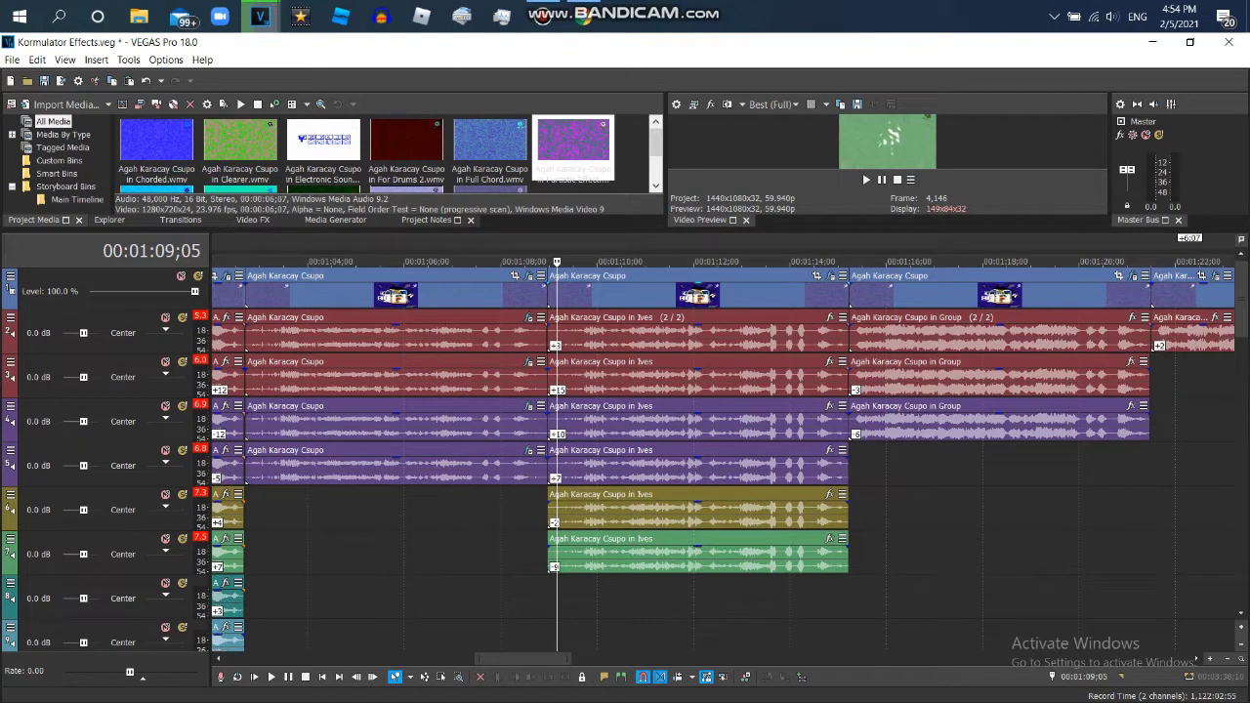
key("ctrl+alt+d")
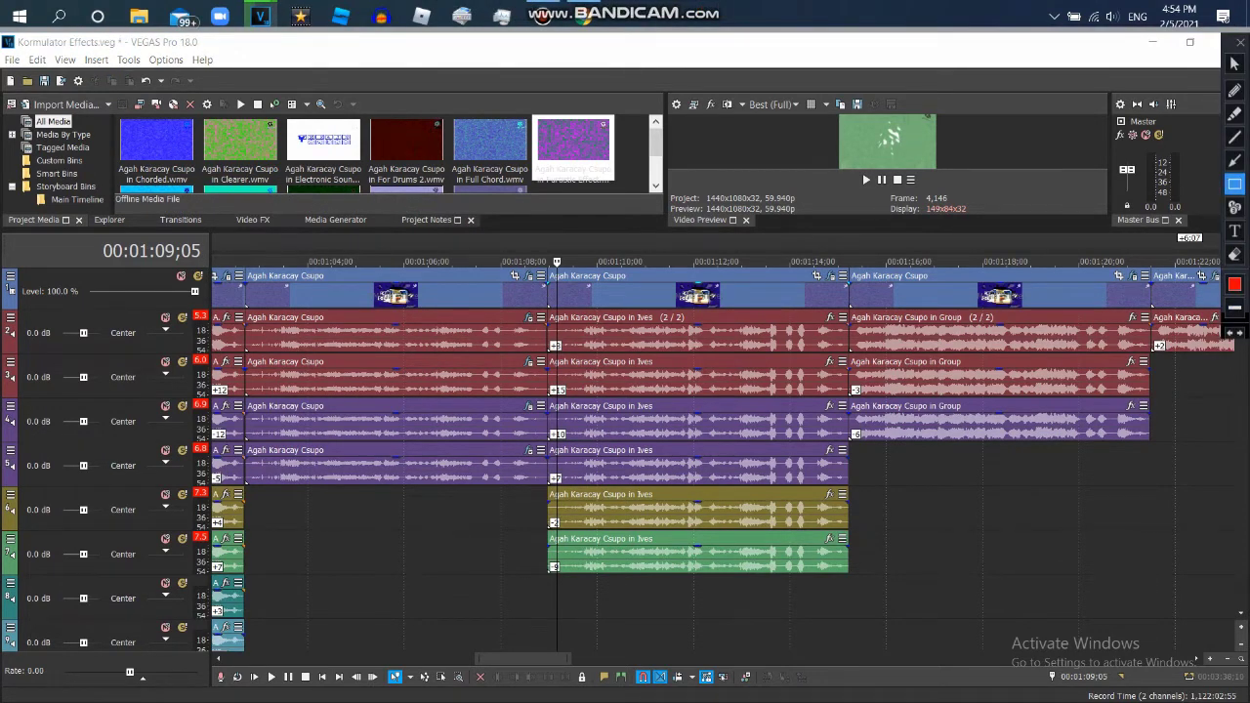
Mark the pitch values at the start of the twelfth clip's audio events with a red rectangle and leave drawing mode.
left_click_drag(573, 565, 579, 578)
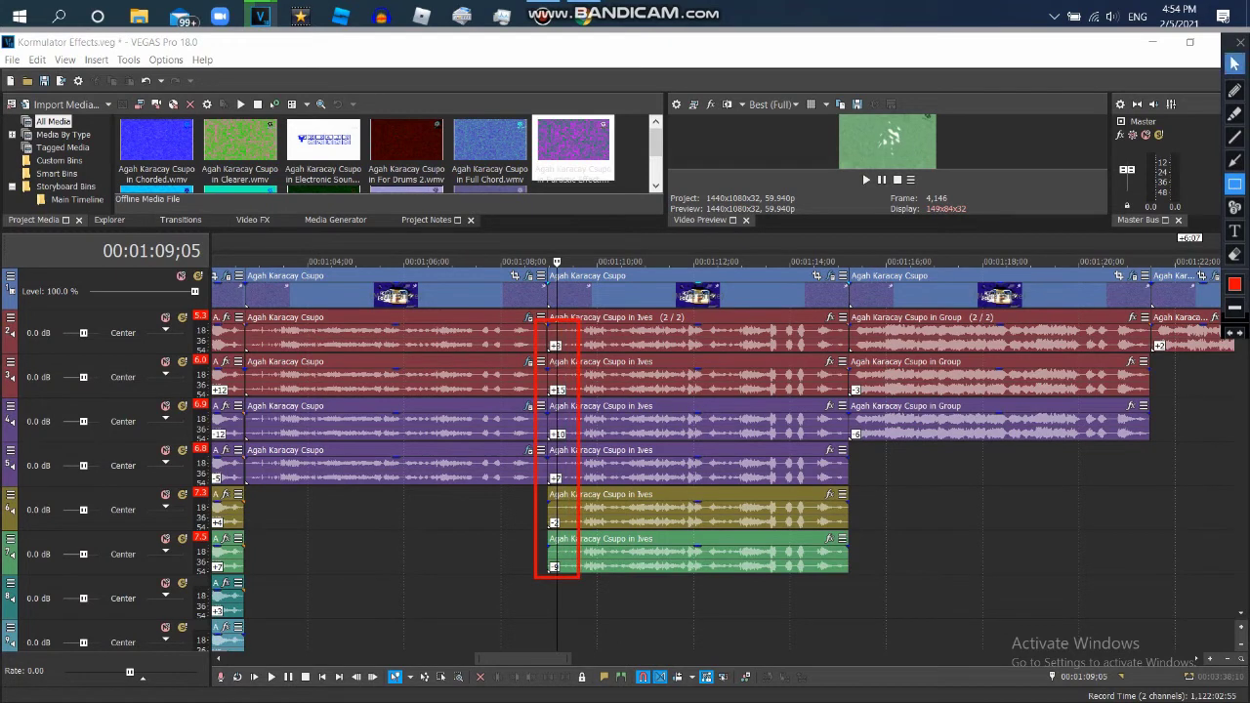
key("ctrl+alt+d")
Inspect the thirteenth video event's Gradient Map colour points and its TV Simulator, Wave and Mirror effect settings.
left_click_drag(523, 659, 547, 659)
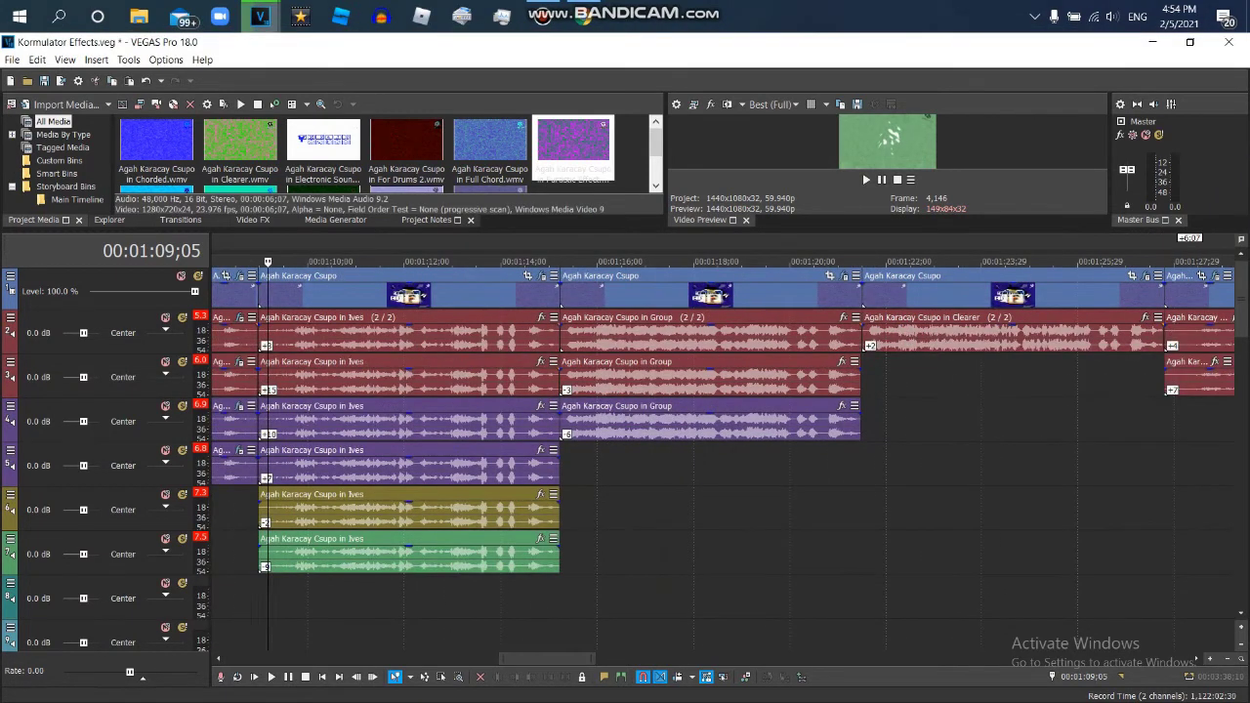
left_click(580, 293)
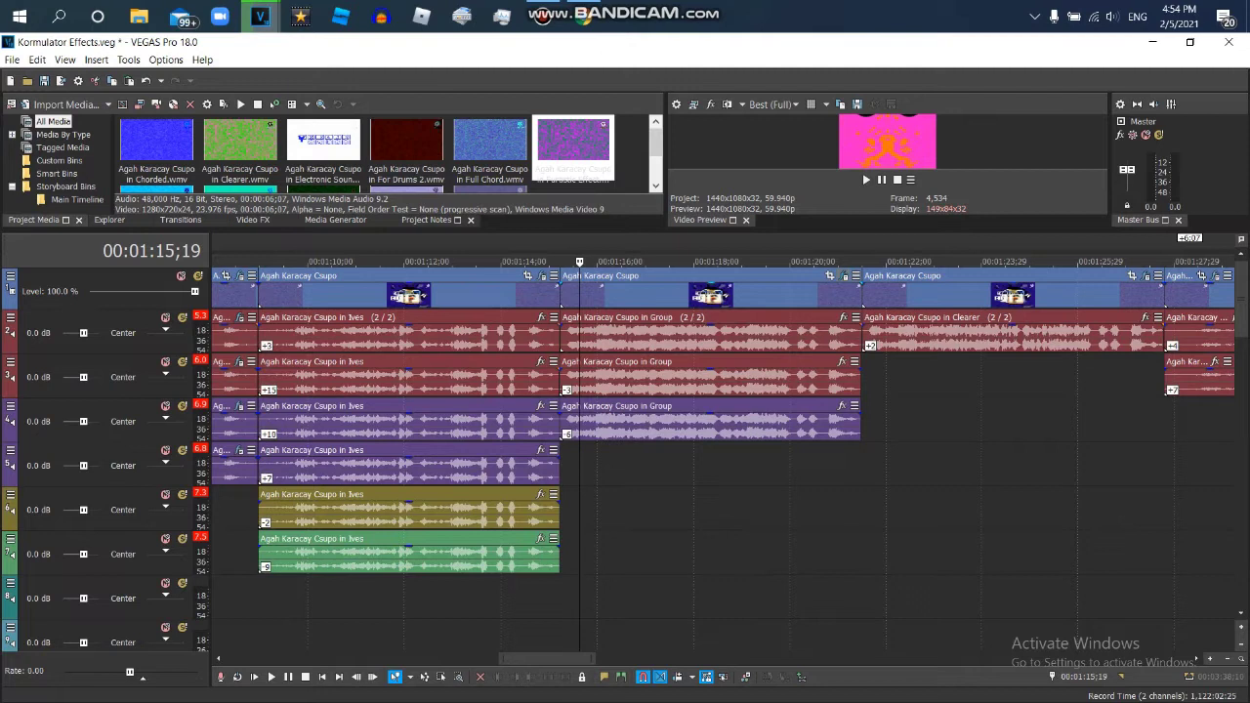
left_click(842, 275)
left_click(224, 194)
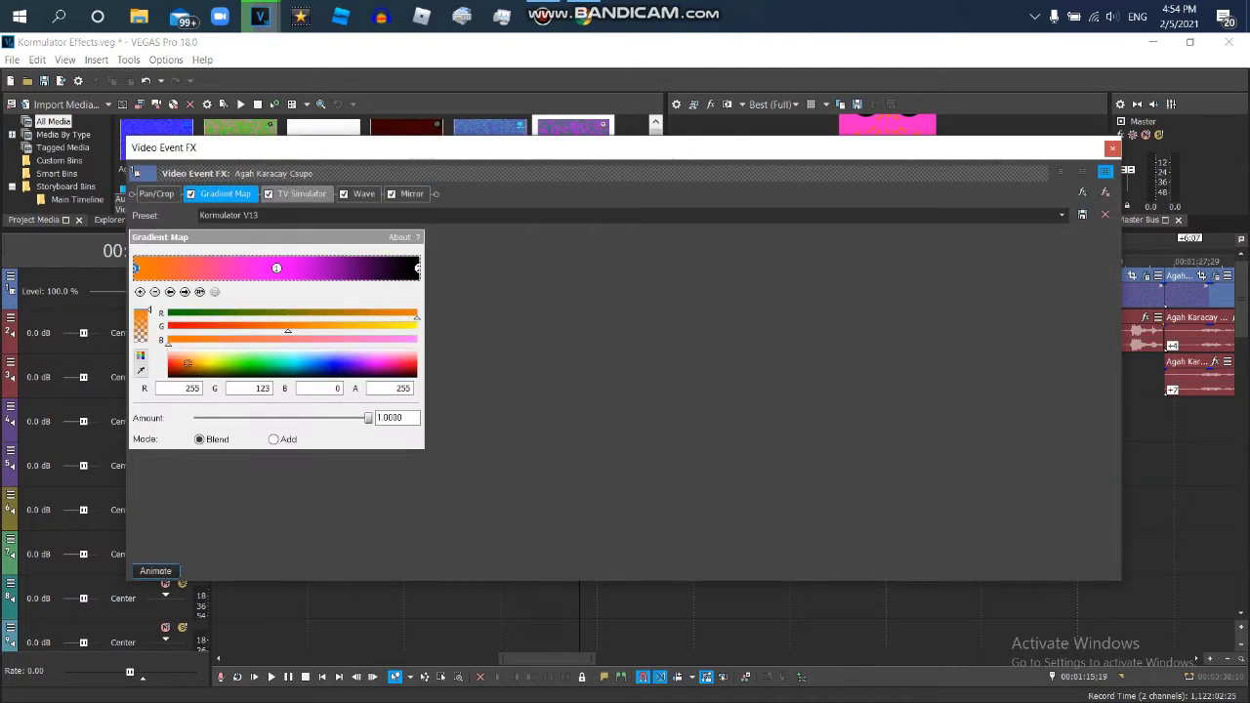
left_click(184, 291)
left_click(184, 291)
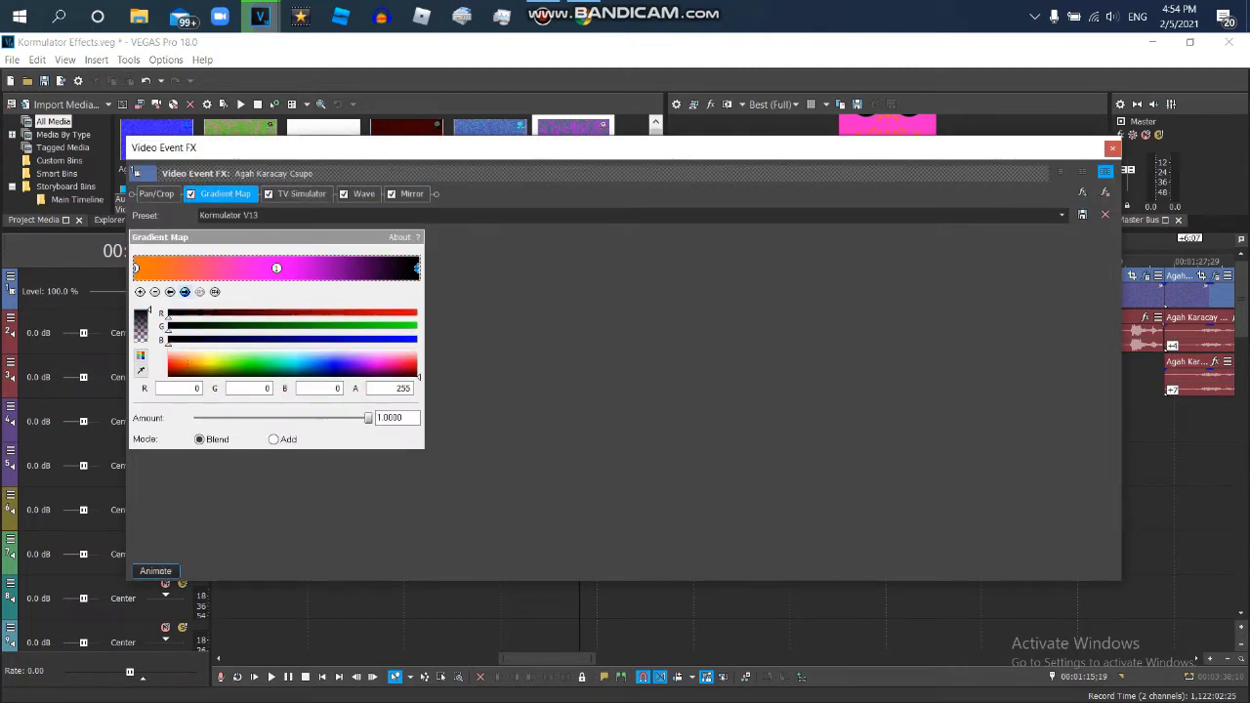
left_click(301, 193)
left_click(363, 193)
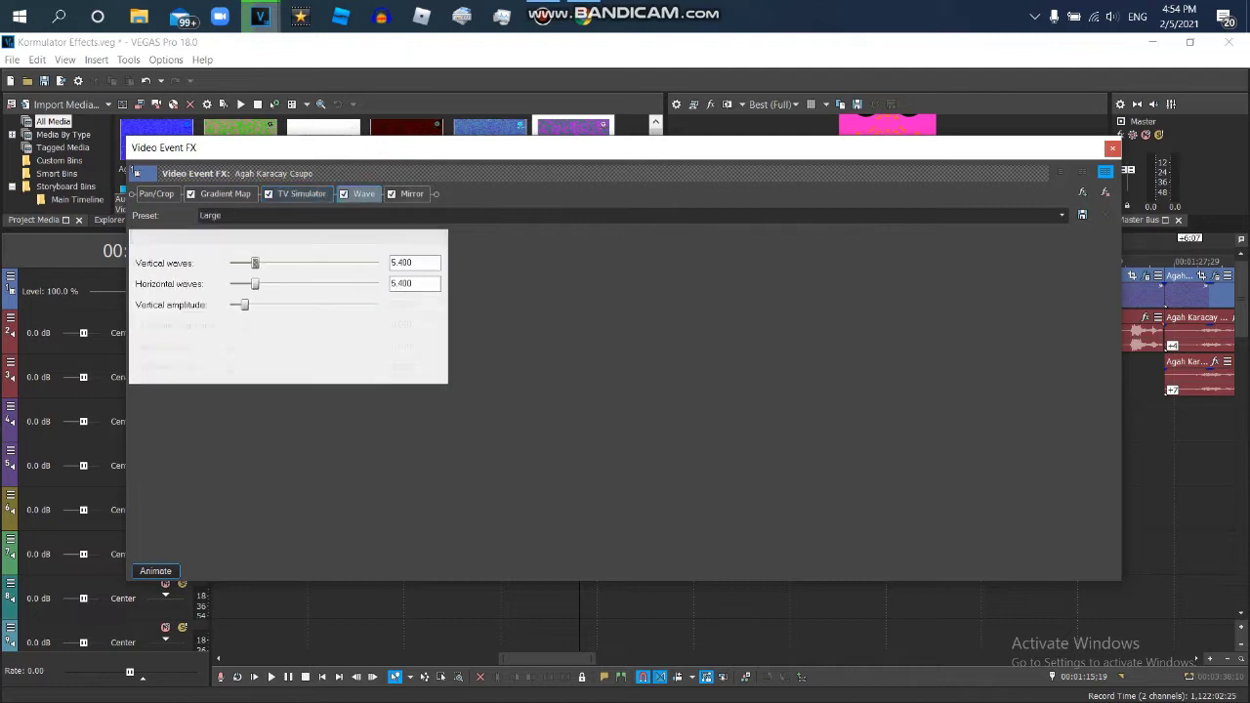
left_click(411, 193)
key("Escape")
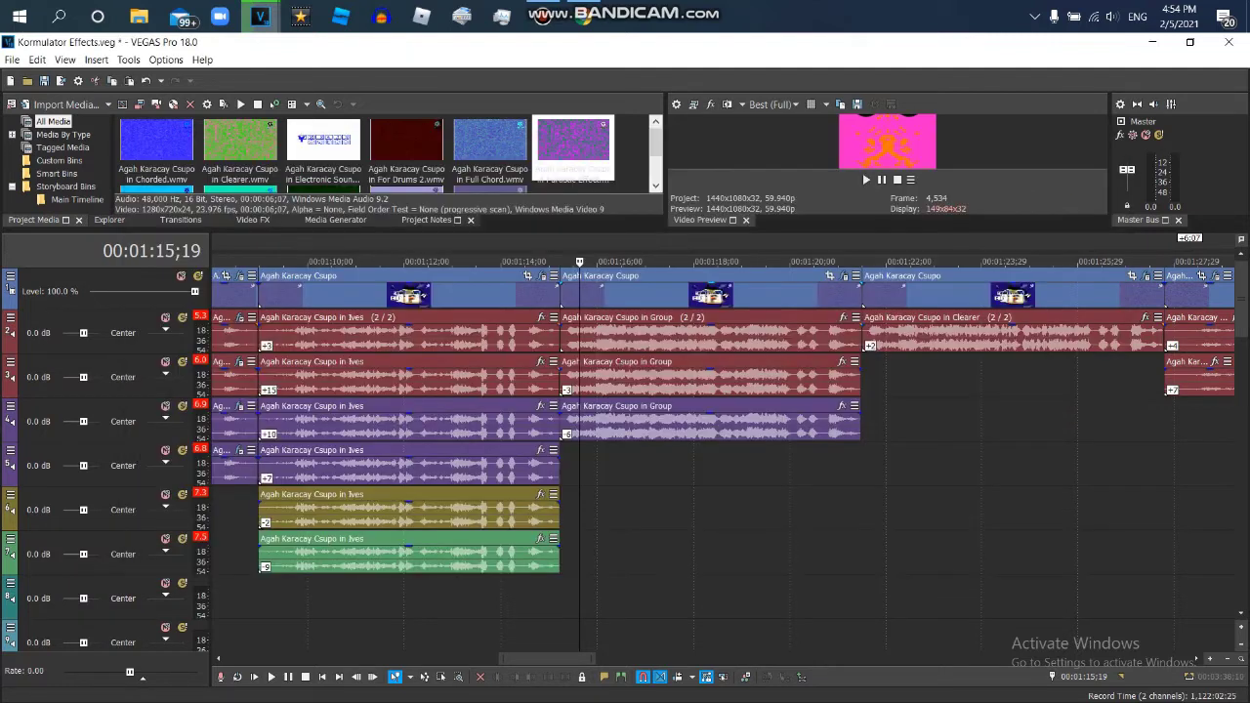
Check the properties of the thirteenth clip's two lower audio events.
left_click(642, 376)
right_click(642, 376)
left_click(684, 687)
left_click(675, 571)
right_click(722, 420)
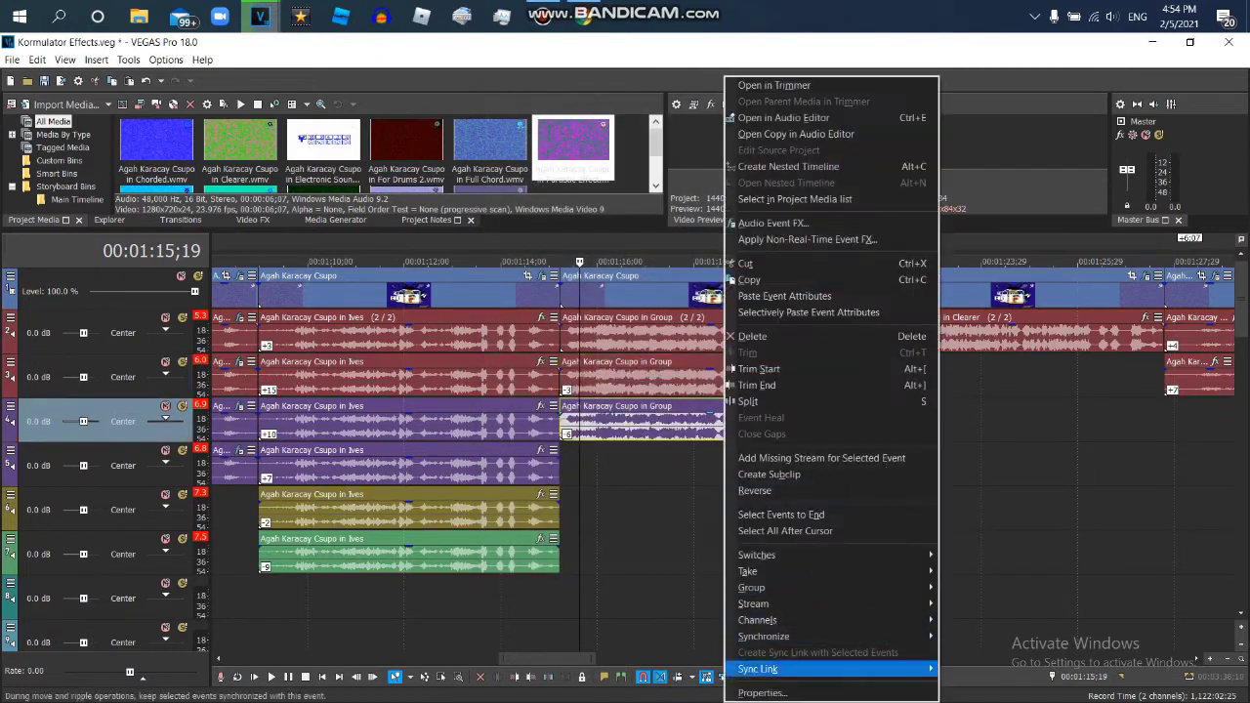
left_click(762, 686)
key("Escape")
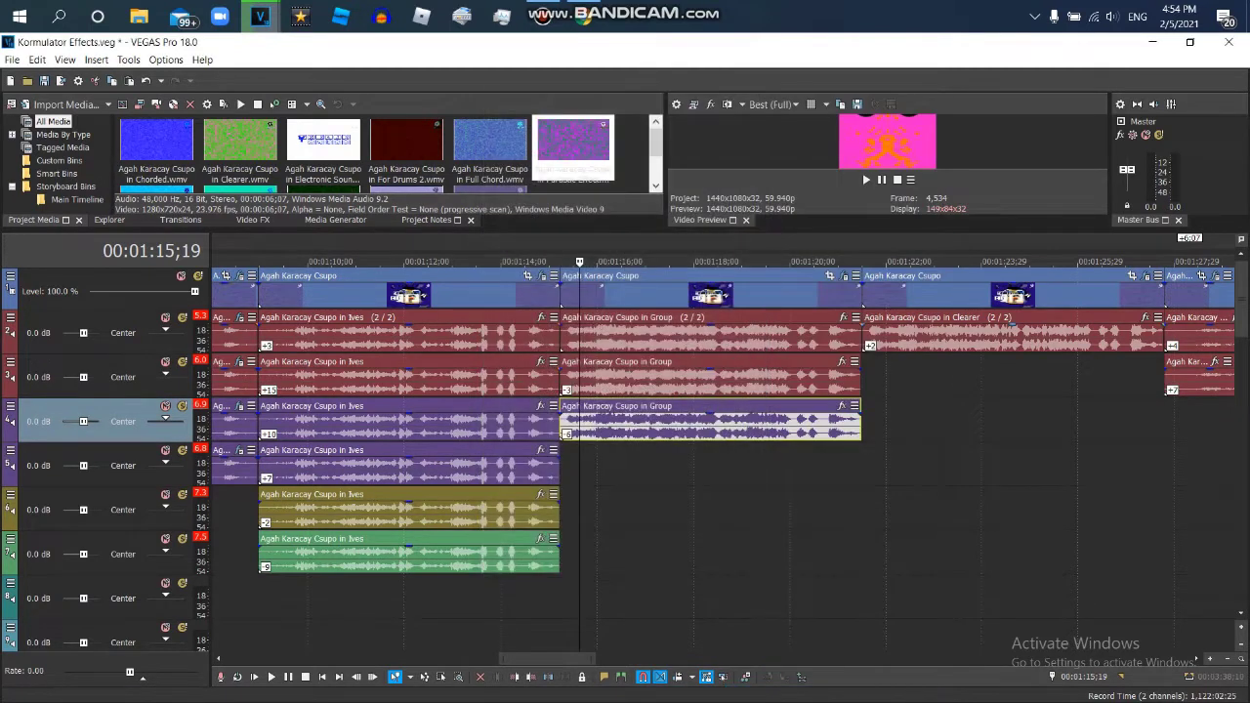
Inspect the fourteenth video event's Channel Blend, HSL Adjust, Mirror and Wave effect settings.
left_click(895, 262)
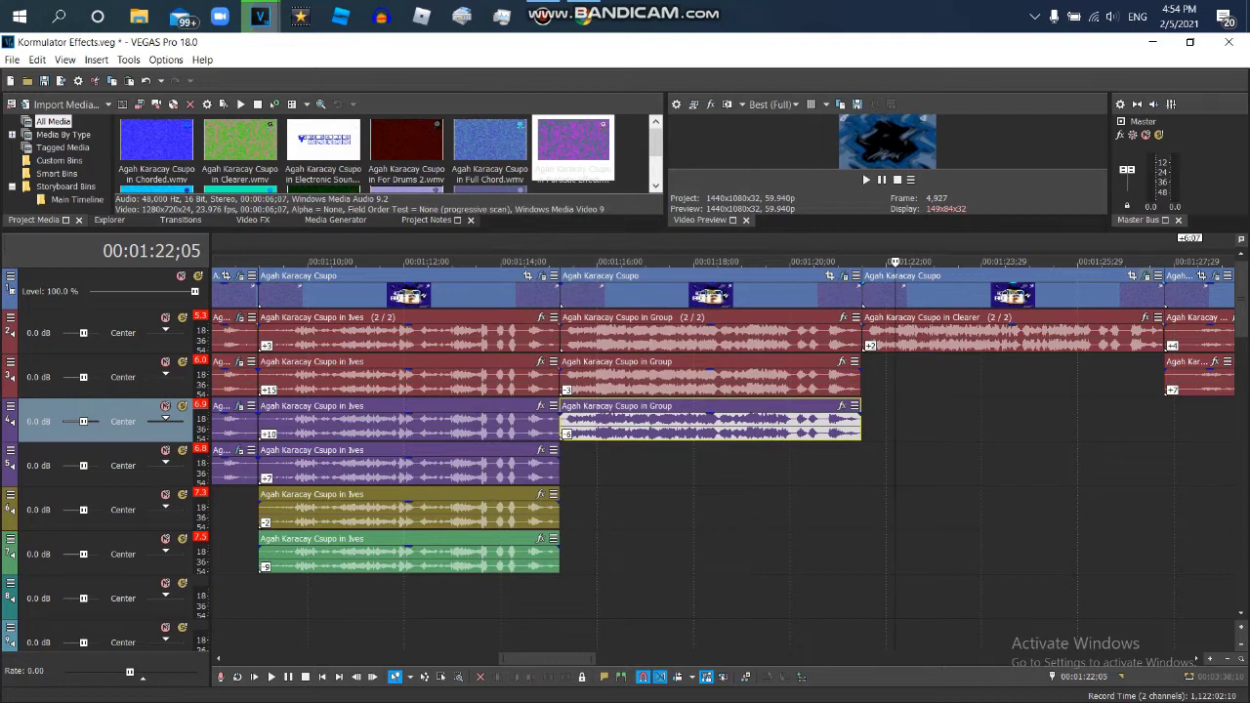
left_click(1132, 275)
left_click(227, 193)
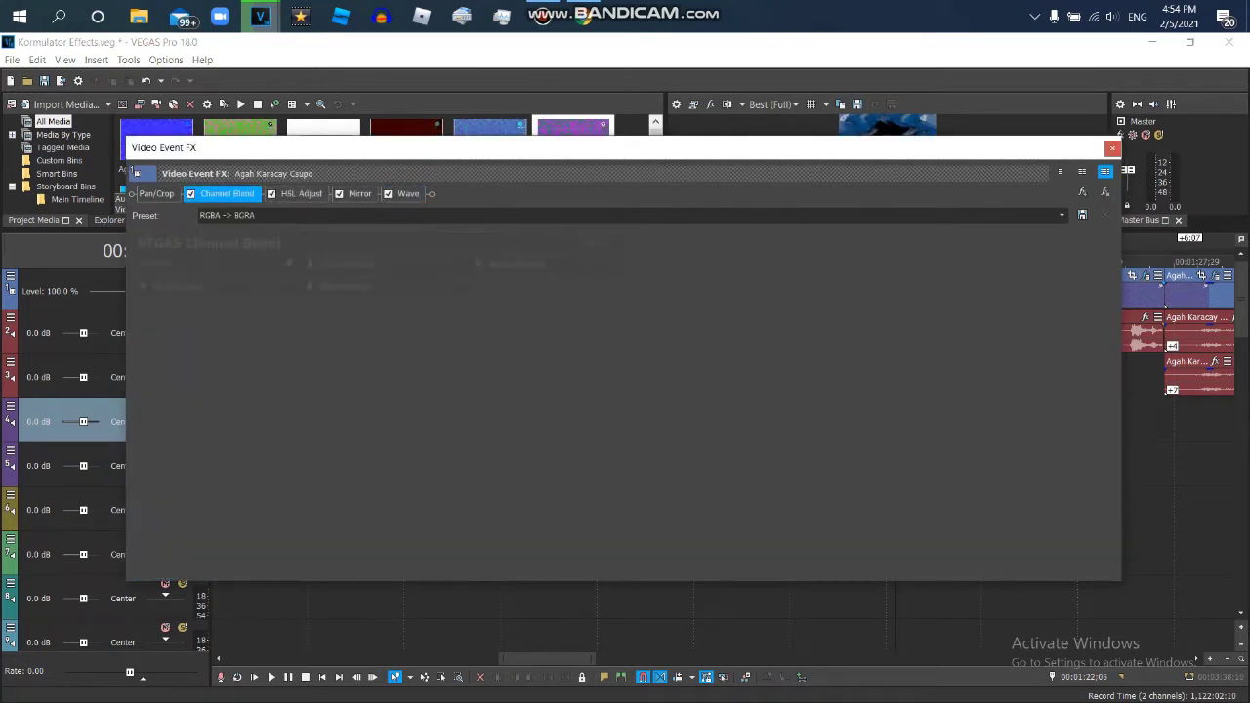
left_click(302, 193)
left_click(360, 194)
left_click(408, 193)
key("Escape")
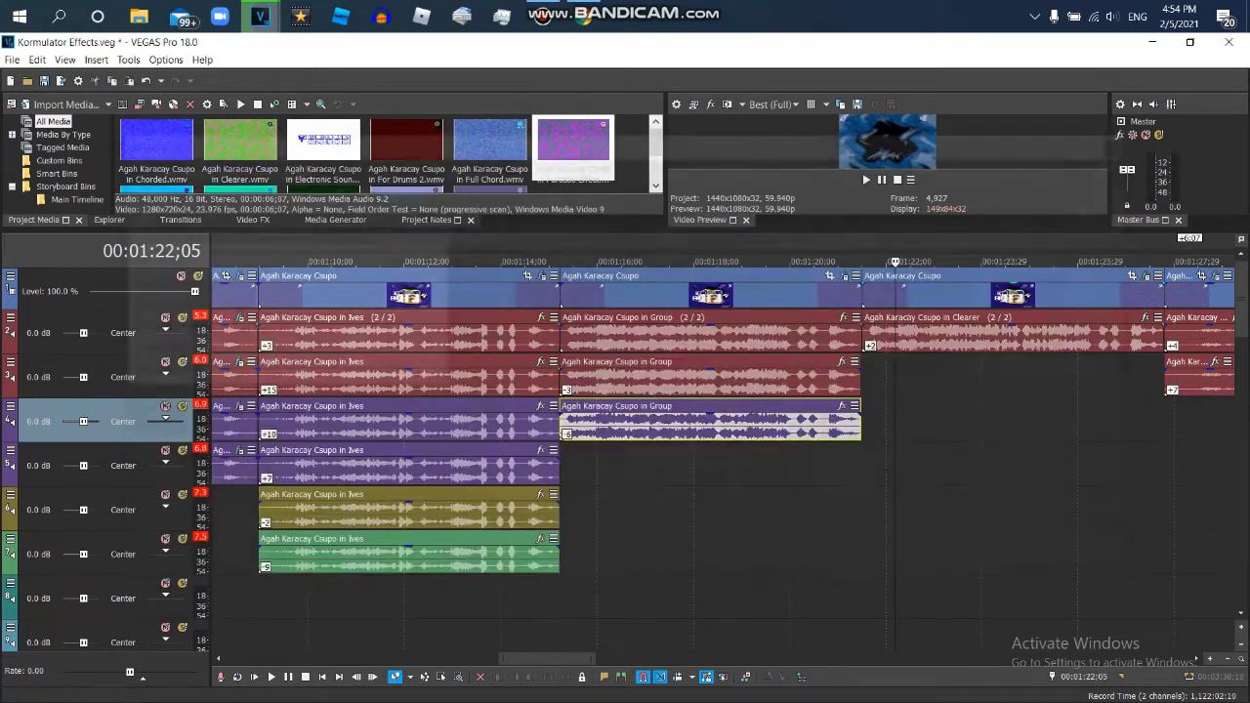
Check the properties of the fourteenth clip's audio event.
right_click(924, 332)
left_click(962, 670)
key("Escape")
Inspect the fifteenth video event's Gradient Map and TV Simulator effect settings.
scroll(723, 449, "right", 6)
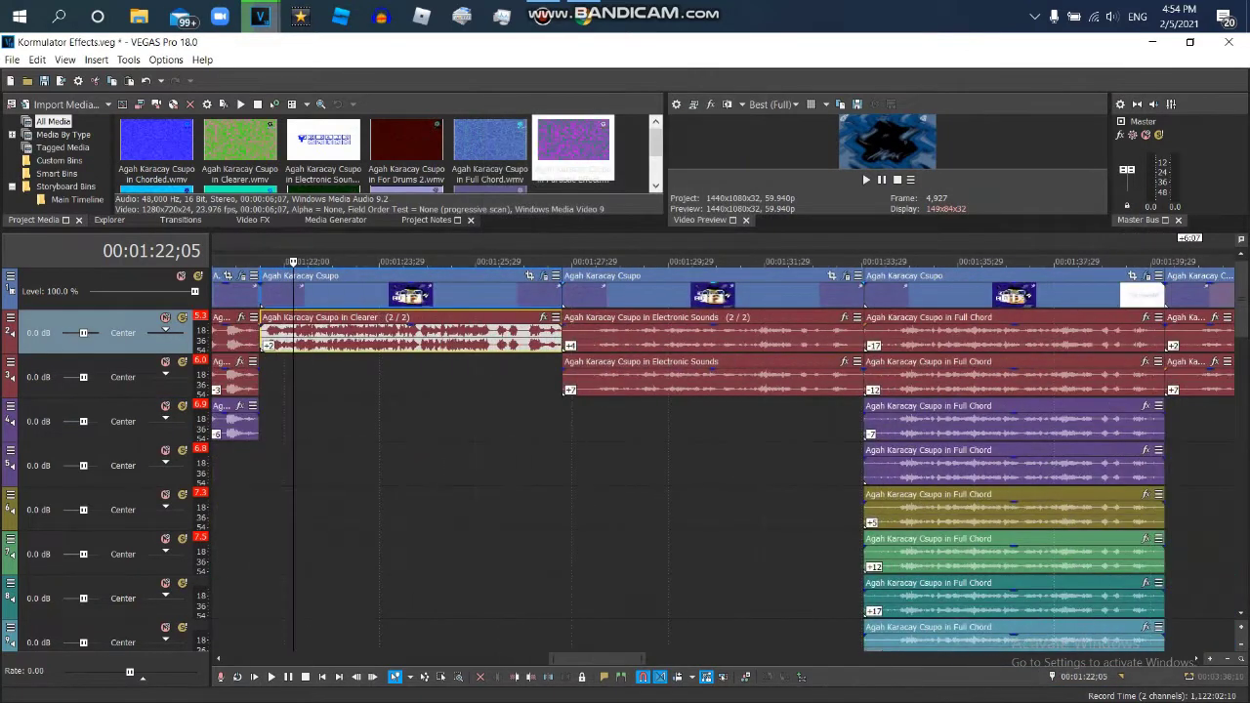
left_click(620, 293)
left_click(831, 275)
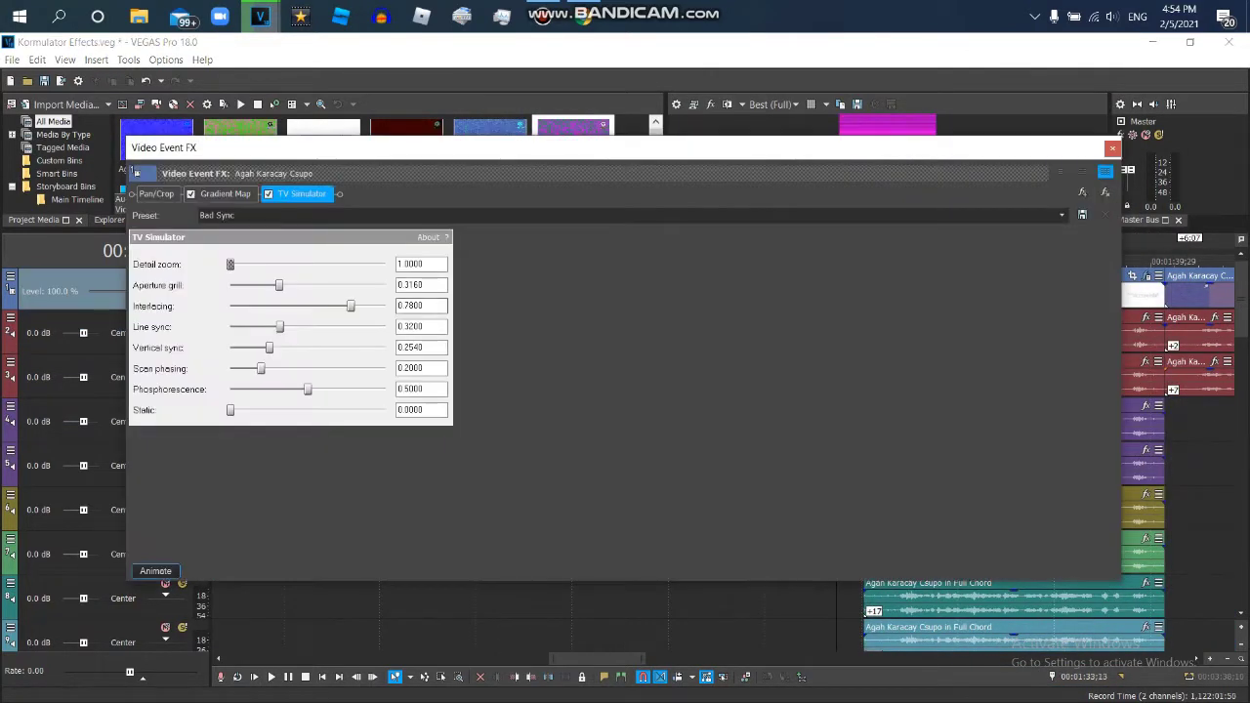
left_click(224, 194)
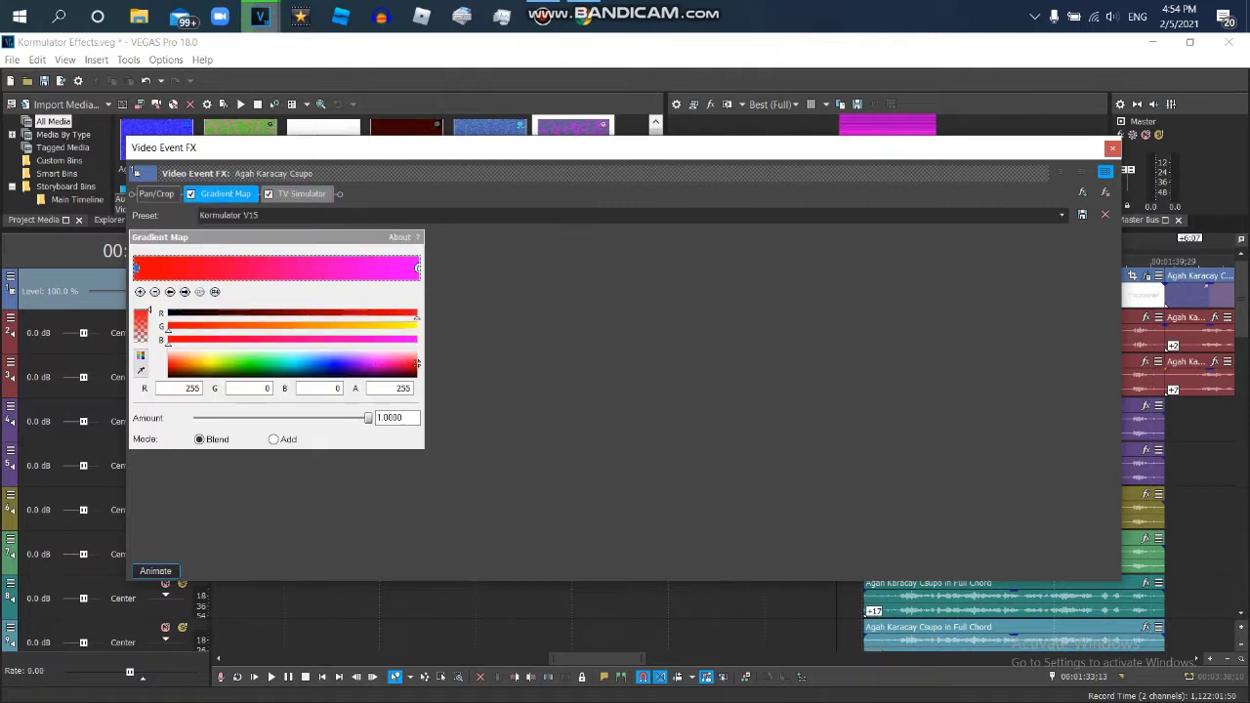
left_click(301, 193)
left_click(1113, 148)
Check the properties of both audio events of the fifteenth clip.
right_click(692, 332)
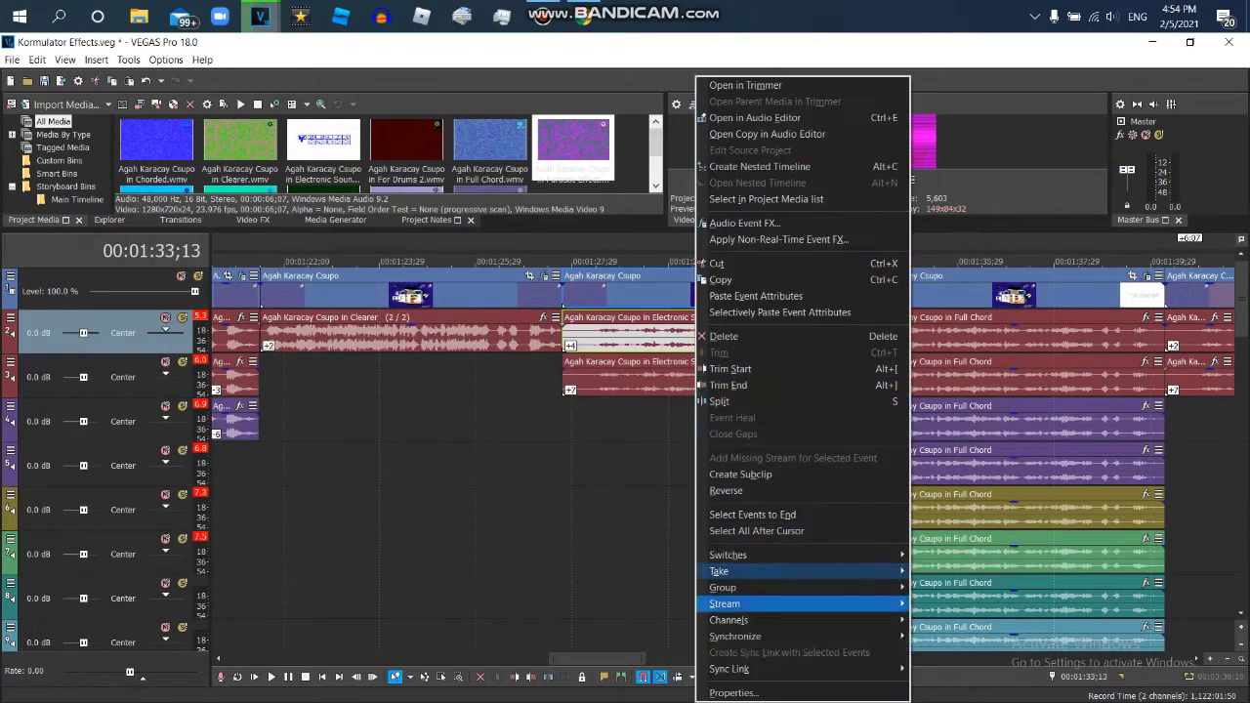
left_click(733, 692)
key("Escape")
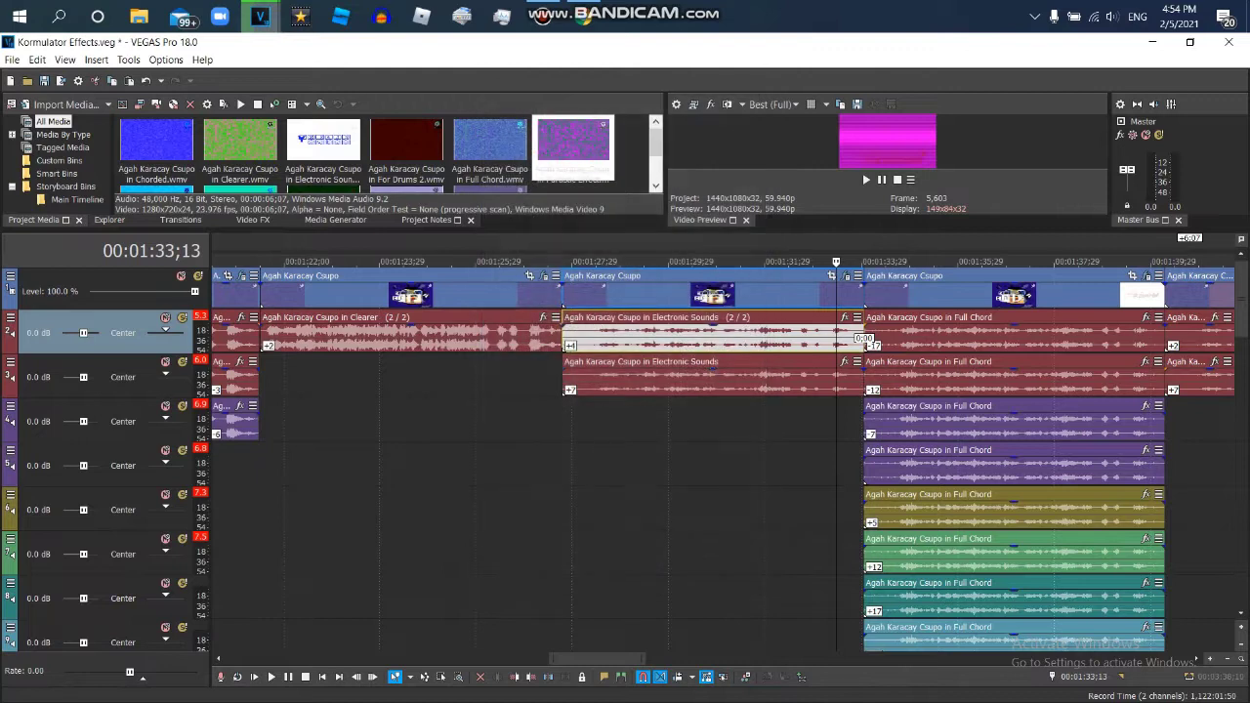
right_click(758, 376)
key("Return")
key("Escape")
Inspect the sixteenth video event's HSL Adjust, Wave, Color Corrector (Secondary) and TV Simulator effect settings.
left_click(863, 173)
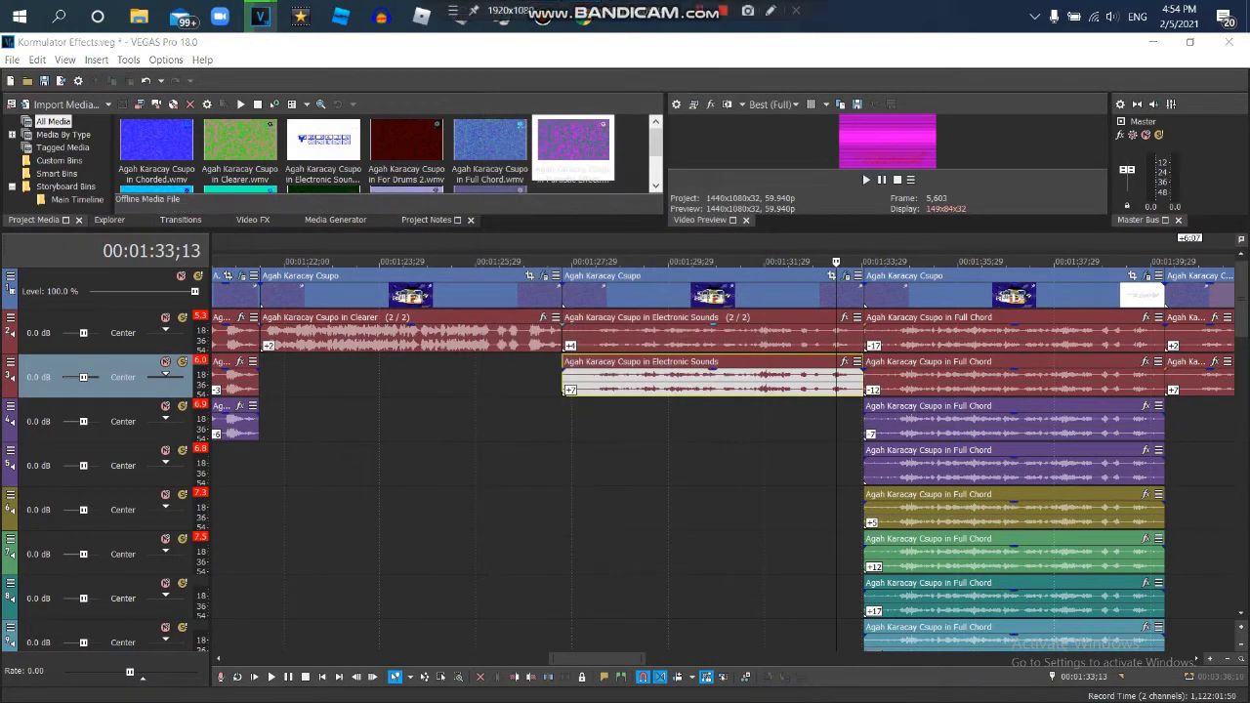
left_click(1147, 276)
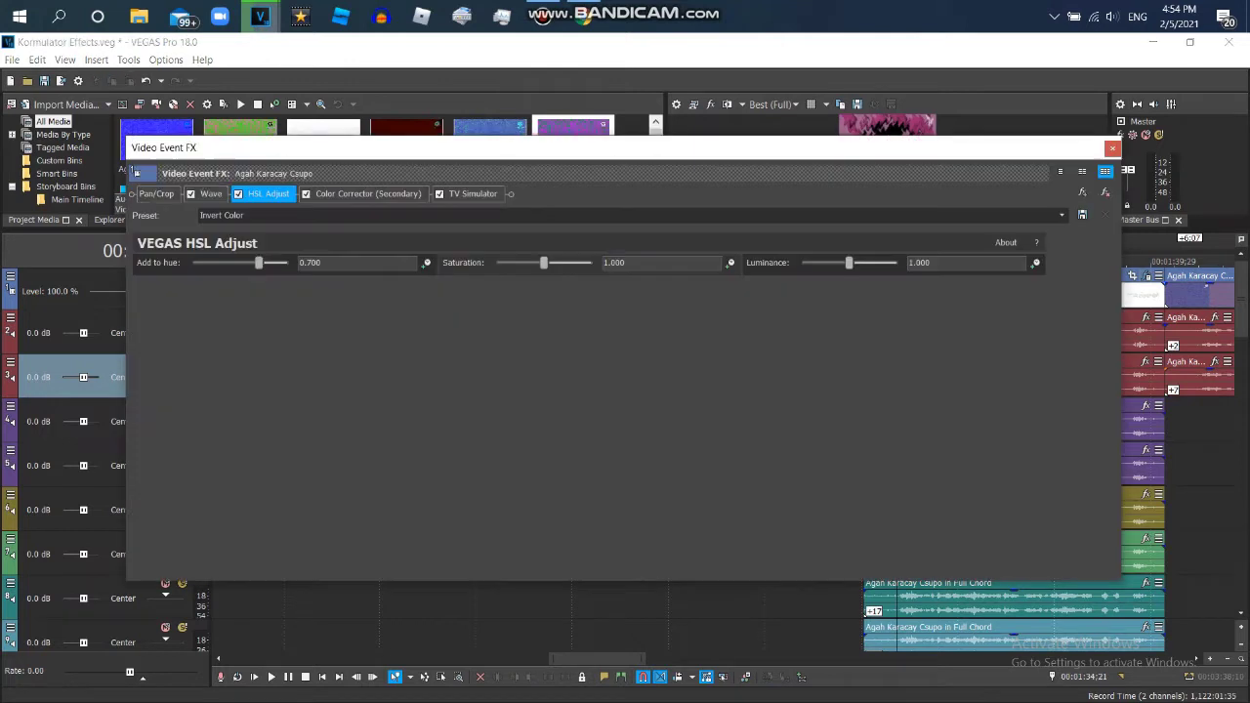
left_click(207, 193)
left_click(367, 194)
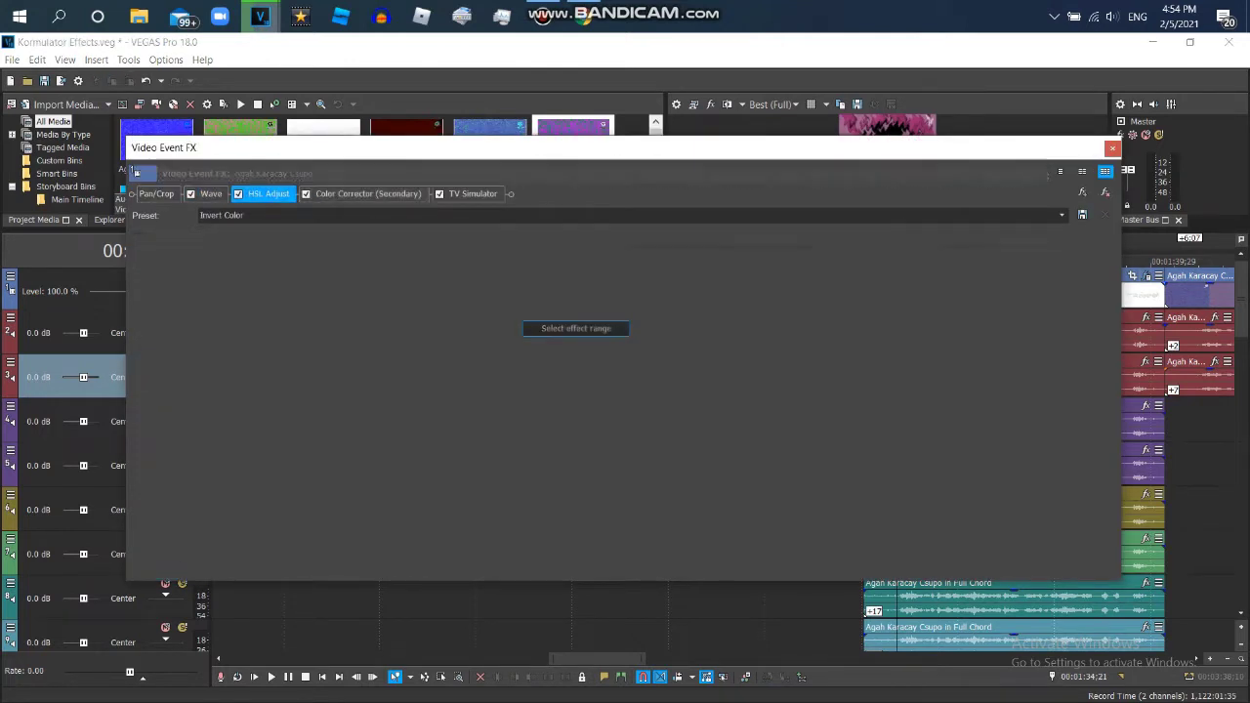
left_click(473, 193)
key("Escape")
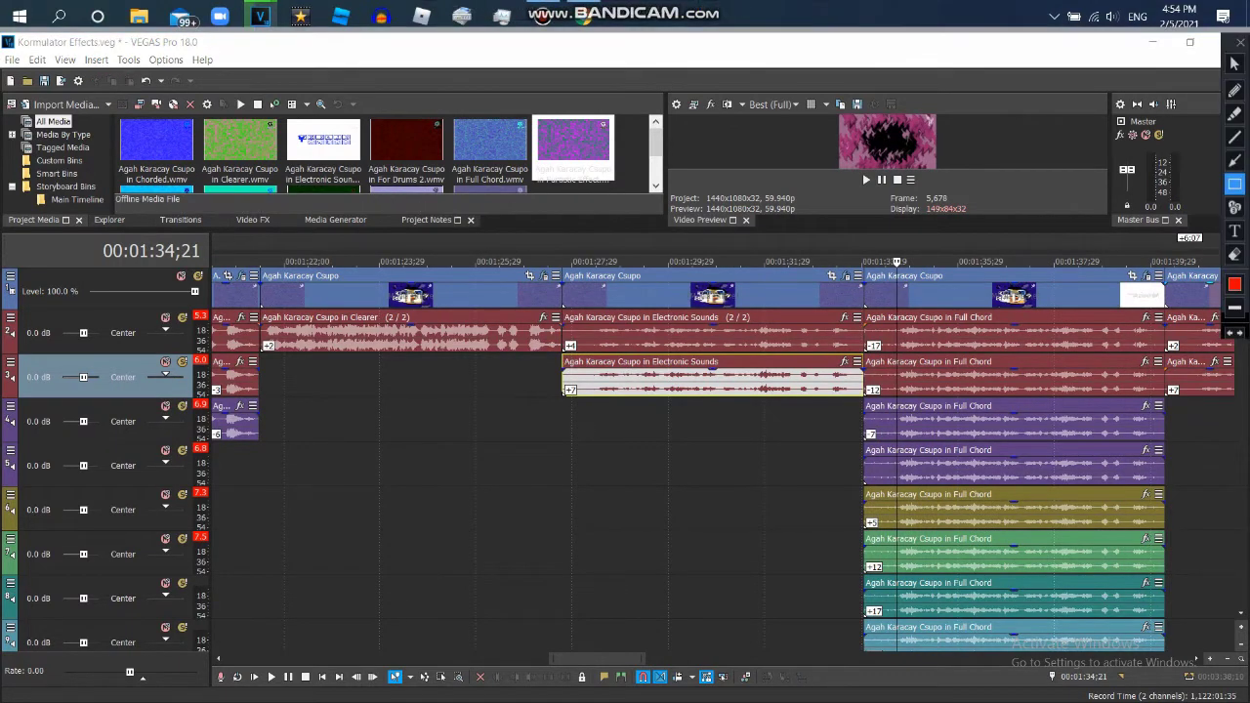
Mark the pitch values of the sixteenth clip's upper audio events and enlarge the timeline area to show its lowest tracks.
left_click_drag(864, 333, 890, 646)
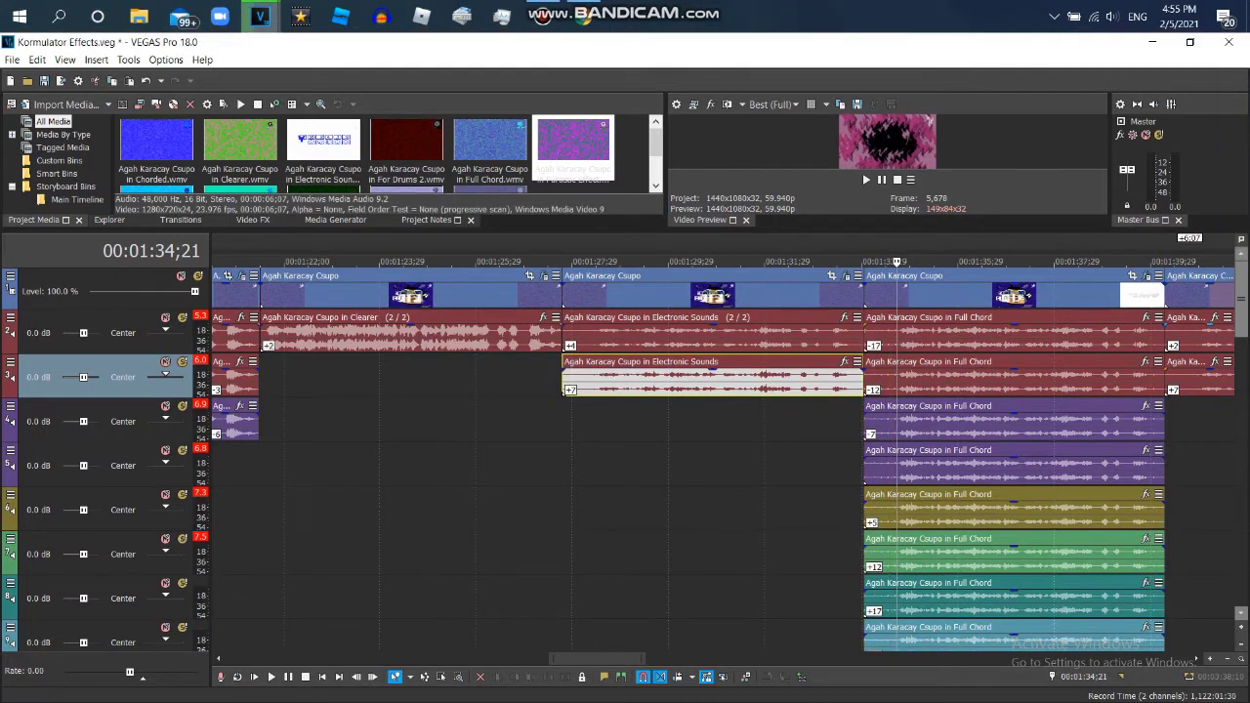
scroll(723, 459, "down", 2)
scroll(723, 459, "down", 5)
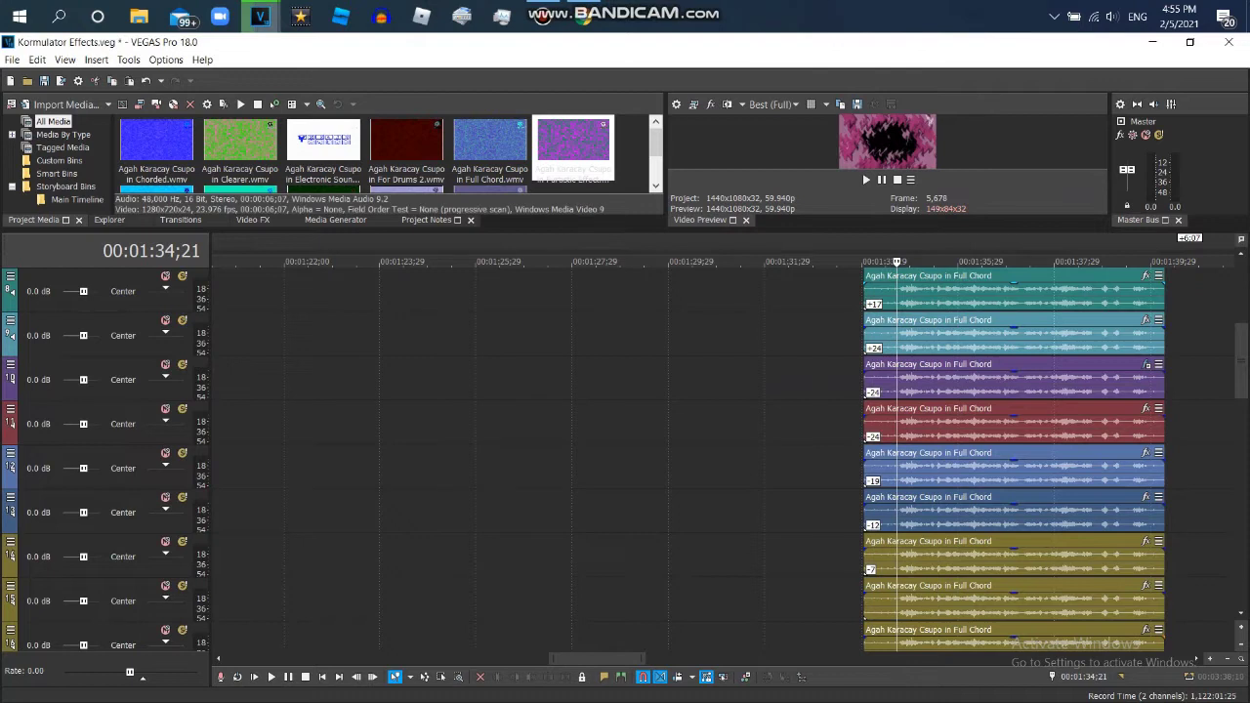
key("F11")
scroll(723, 459, "down", 13)
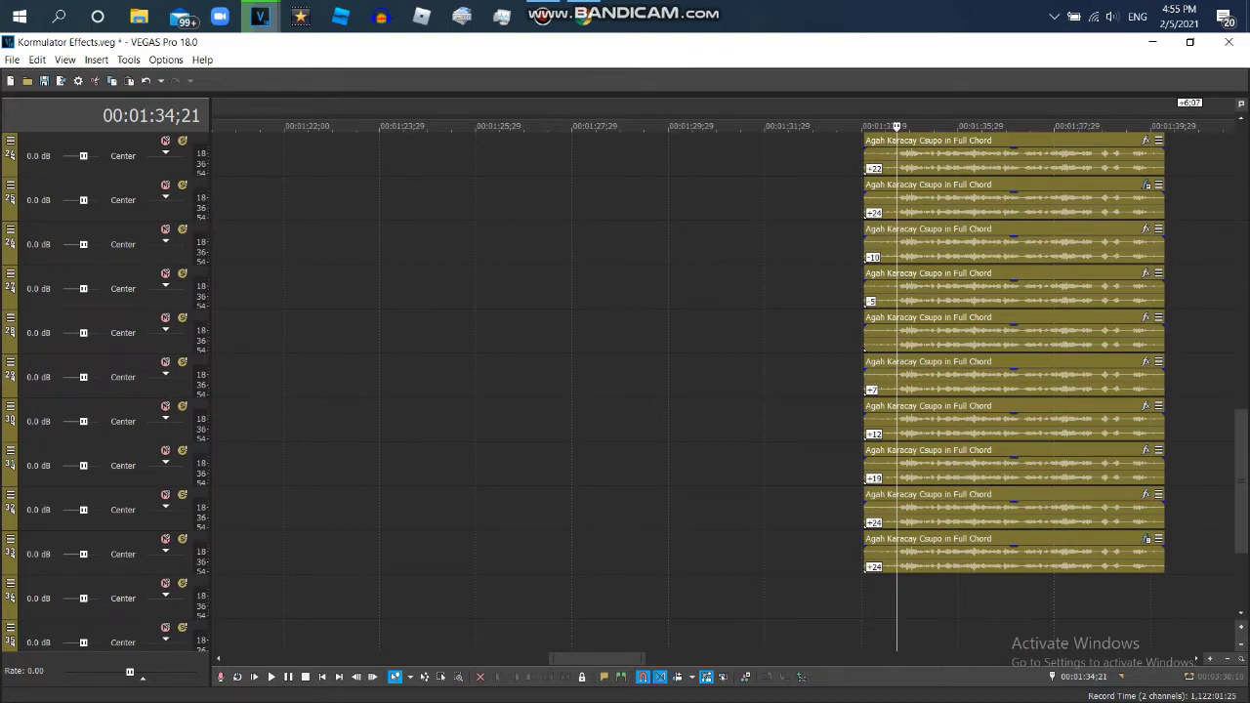
Inspect the Pitch Shift plug-in settings on the sixteenth clip's -24 audio event and the lower +24 events with extra effects.
left_click(1146, 538)
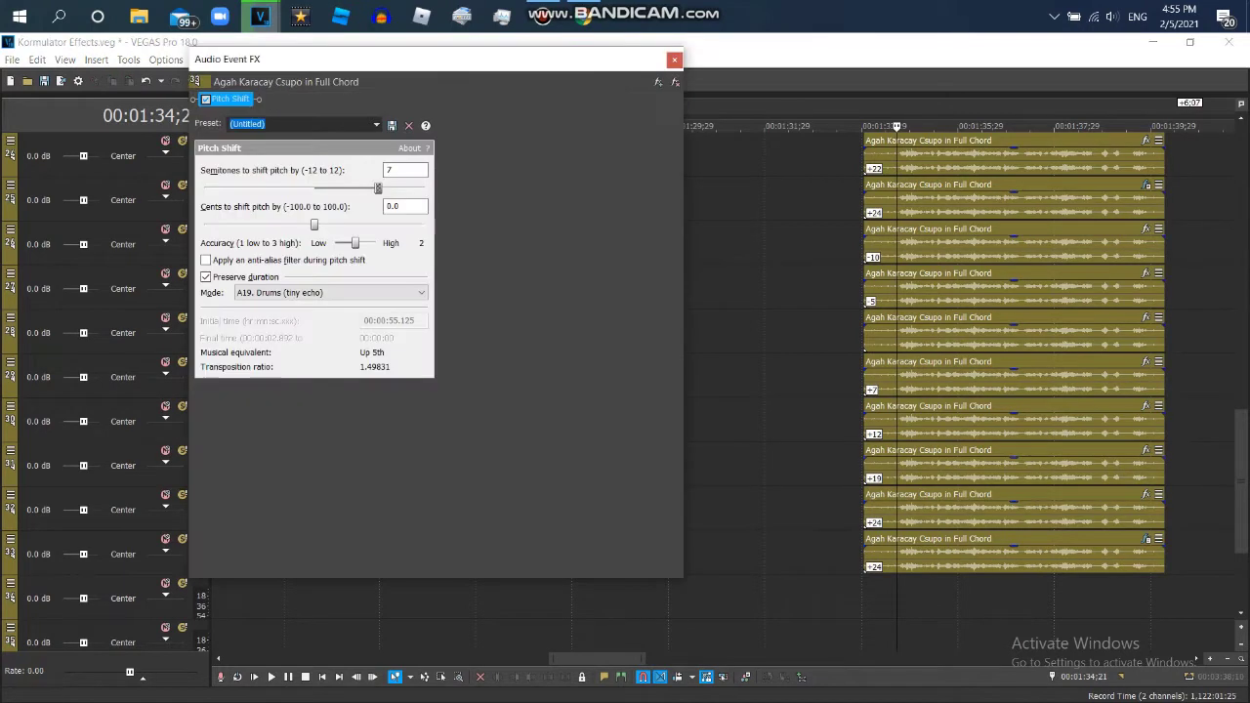
key("Escape")
scroll(625, 390, "up", 1)
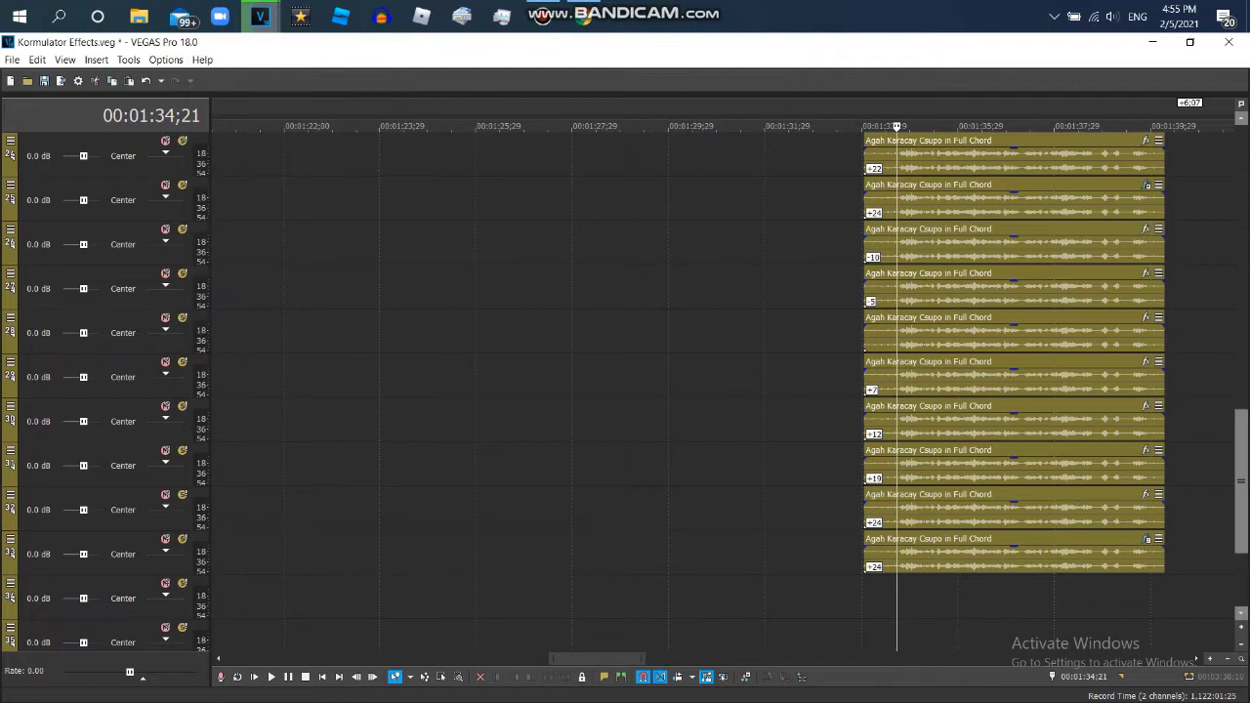
scroll(1146, 273, "up", 1)
left_click(1147, 273)
key("Escape")
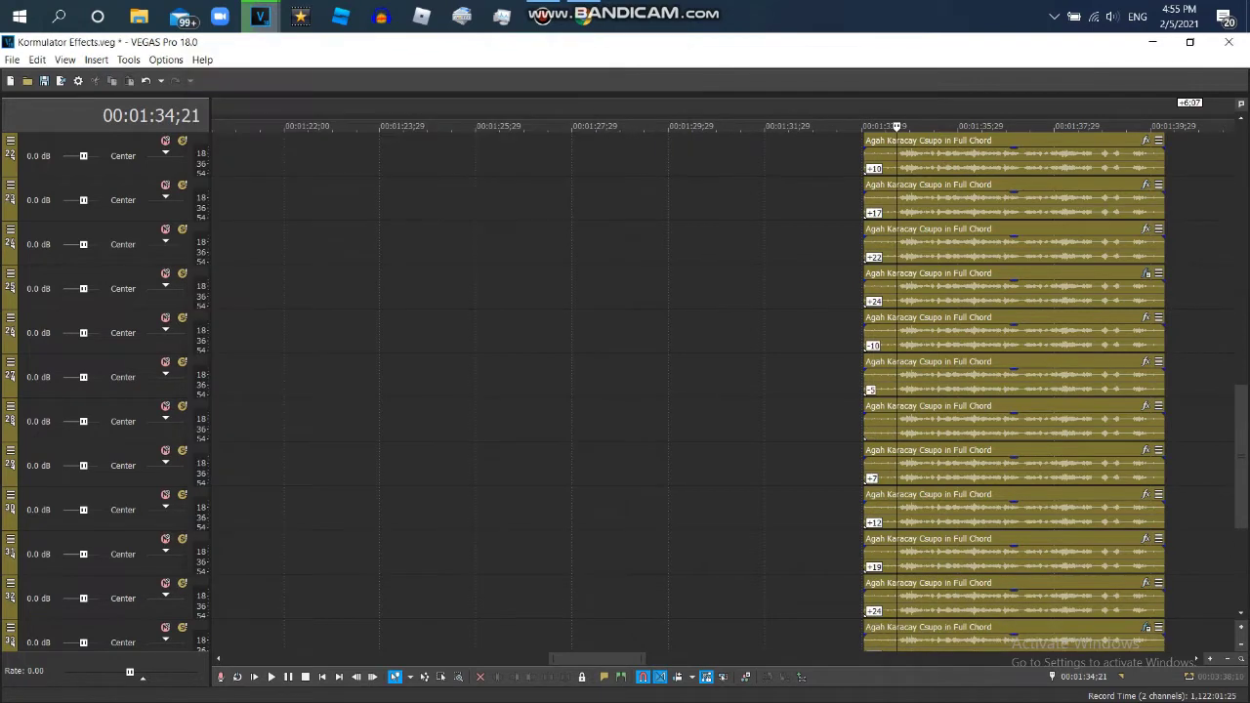
scroll(1014, 390, "up", 6)
scroll(1014, 390, "up", 9)
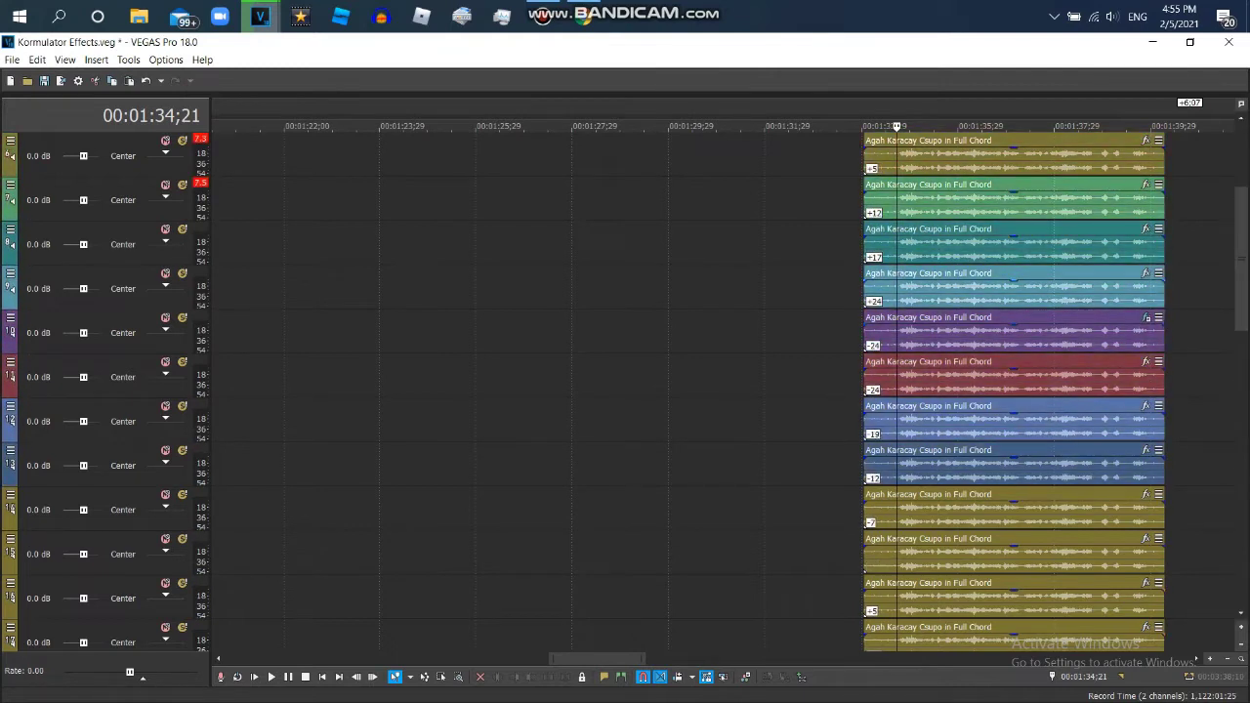
left_click(1147, 318)
key("Escape")
scroll(1014, 390, "up", 5)
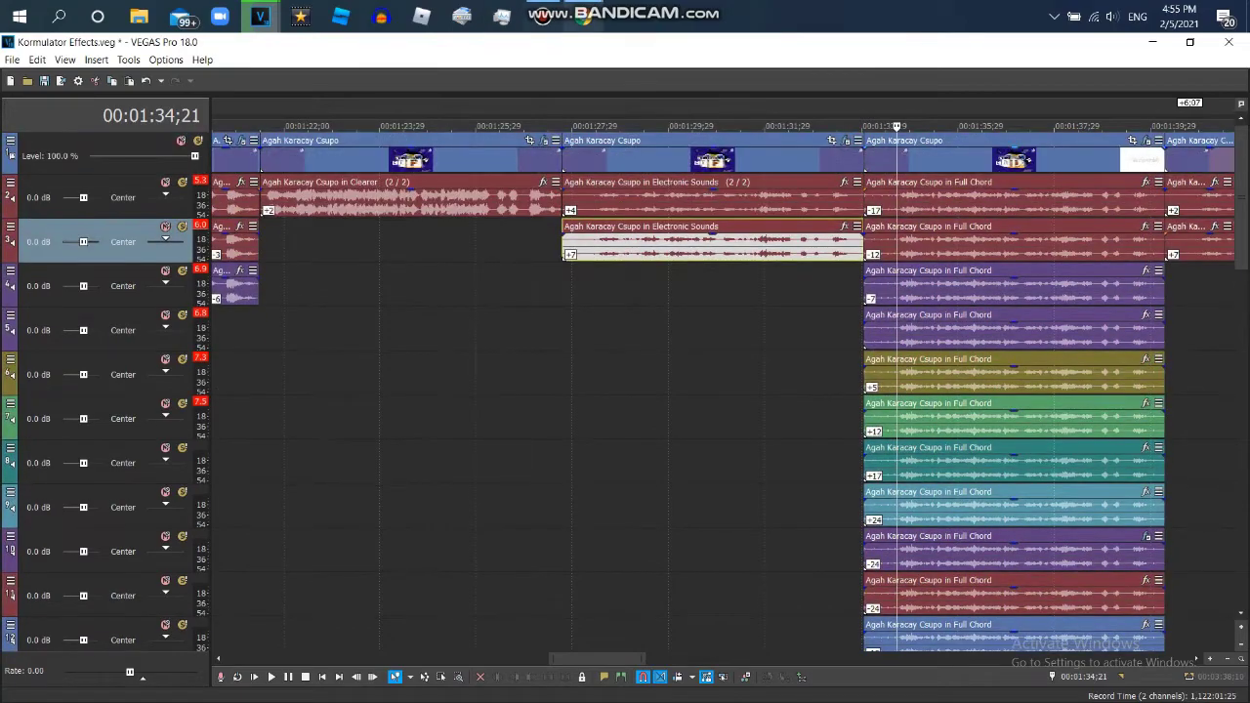
Switch to the YouTube video in the Chrome browser and return to the VEGAS Pro project.
left_click(582, 16)
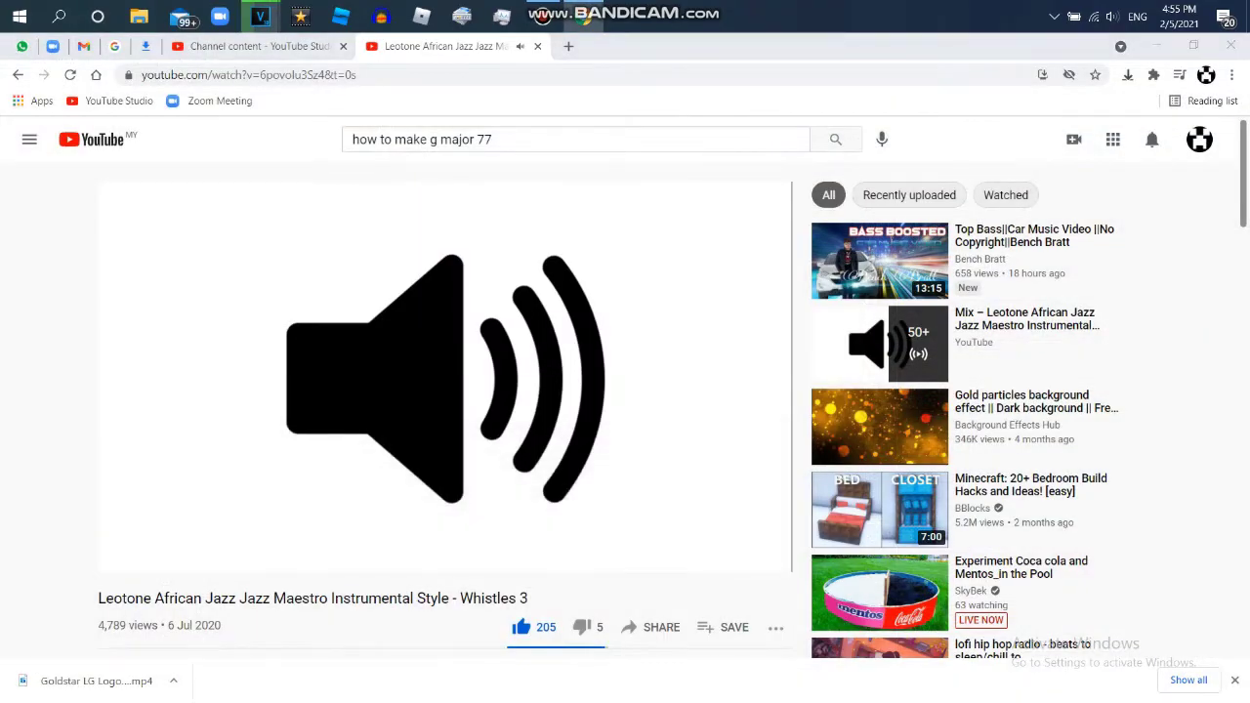
mouse_move(258, 16)
left_click(87, 88)
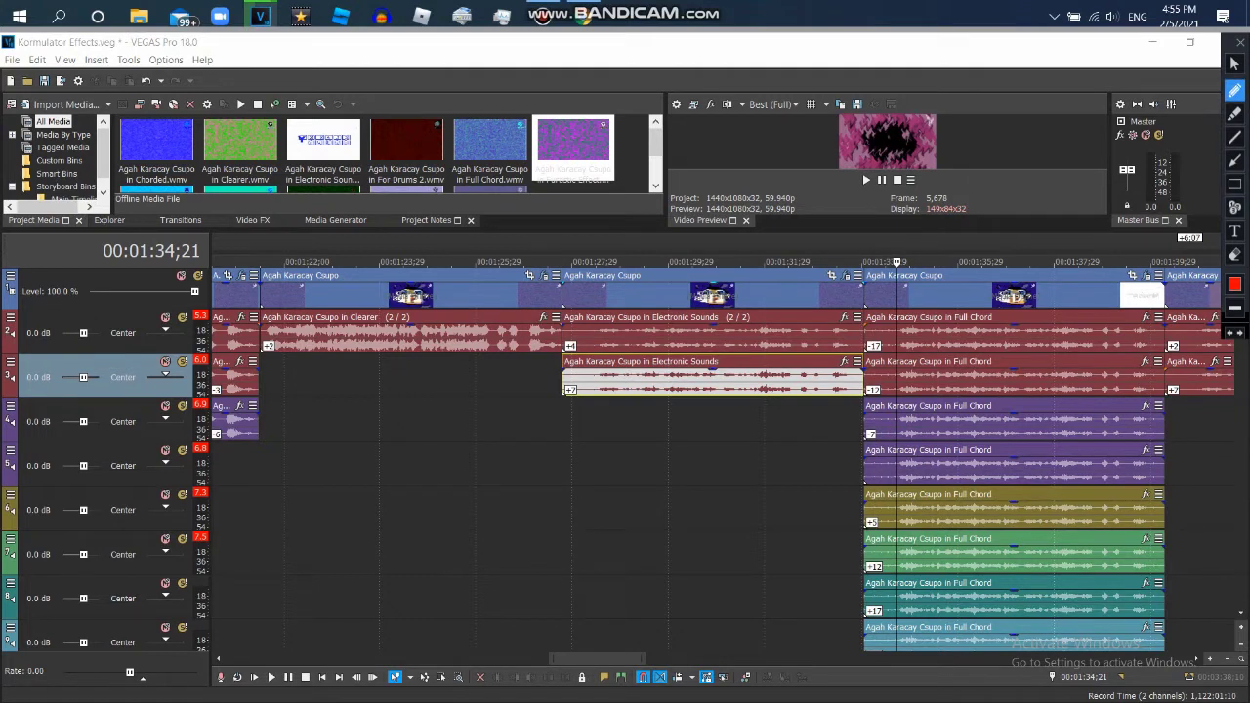
Open the colour choices for the on-screen drawing pen and accept the selection.
left_click(1235, 284)
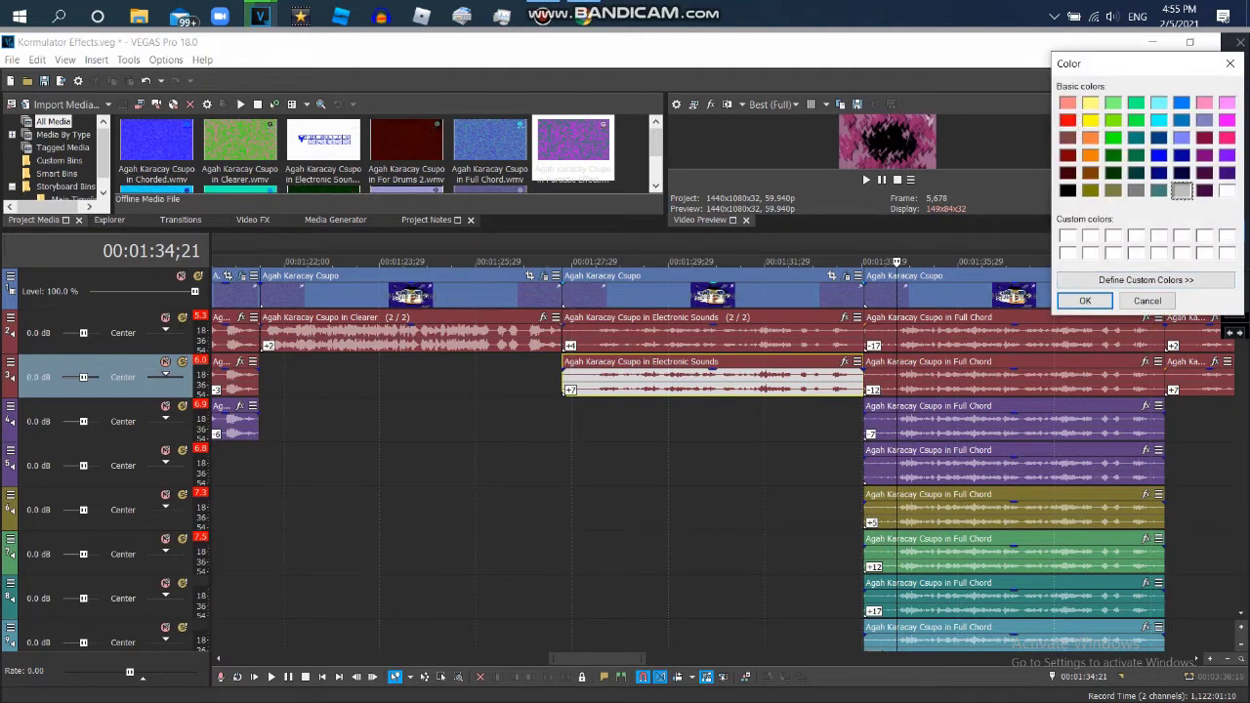
key("Return")
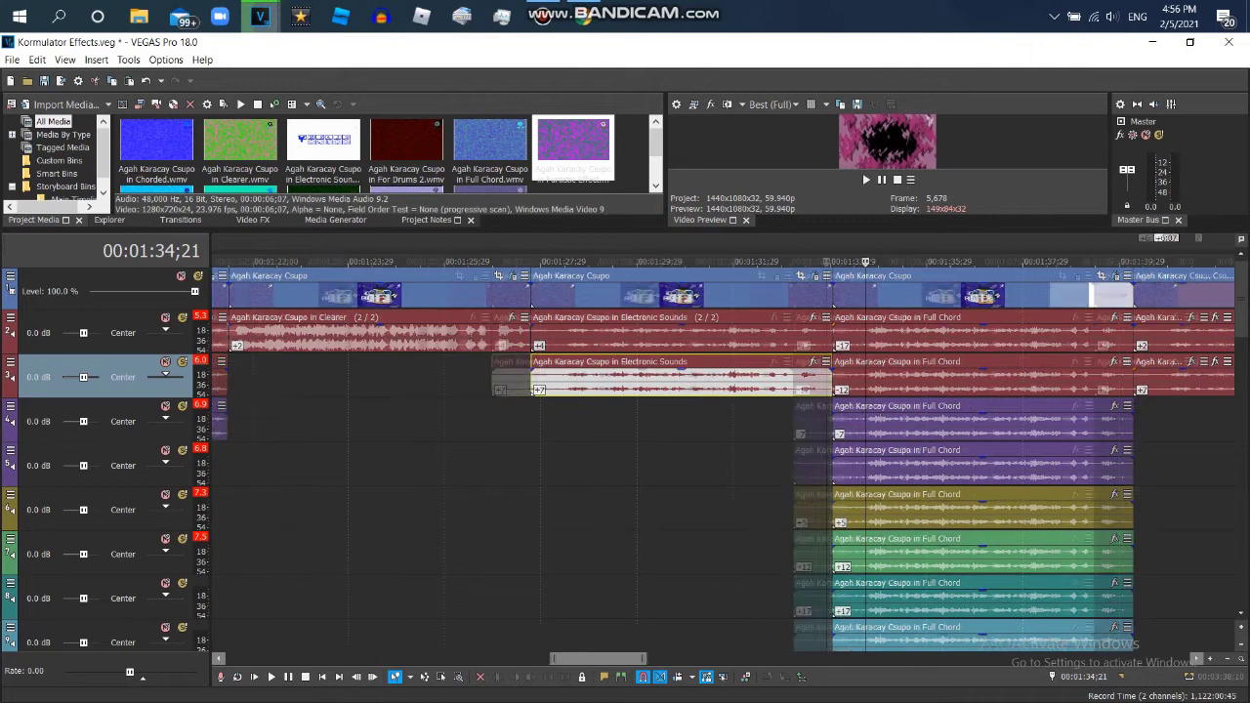
Enlarge the video preview area and inspect the seventeenth clip's Gradient Map, Spherize and Mirror video effects, including the gradient's colour points.
left_click_drag(863, 232, 863, 344)
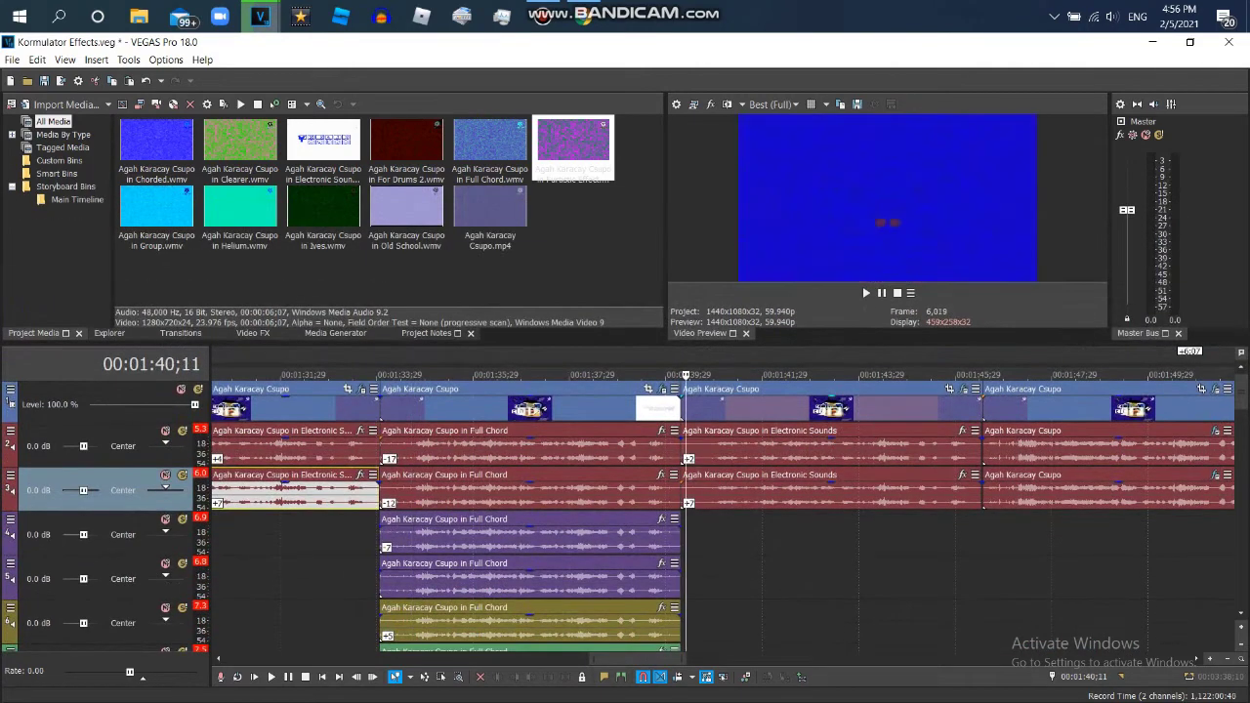
left_click(965, 389)
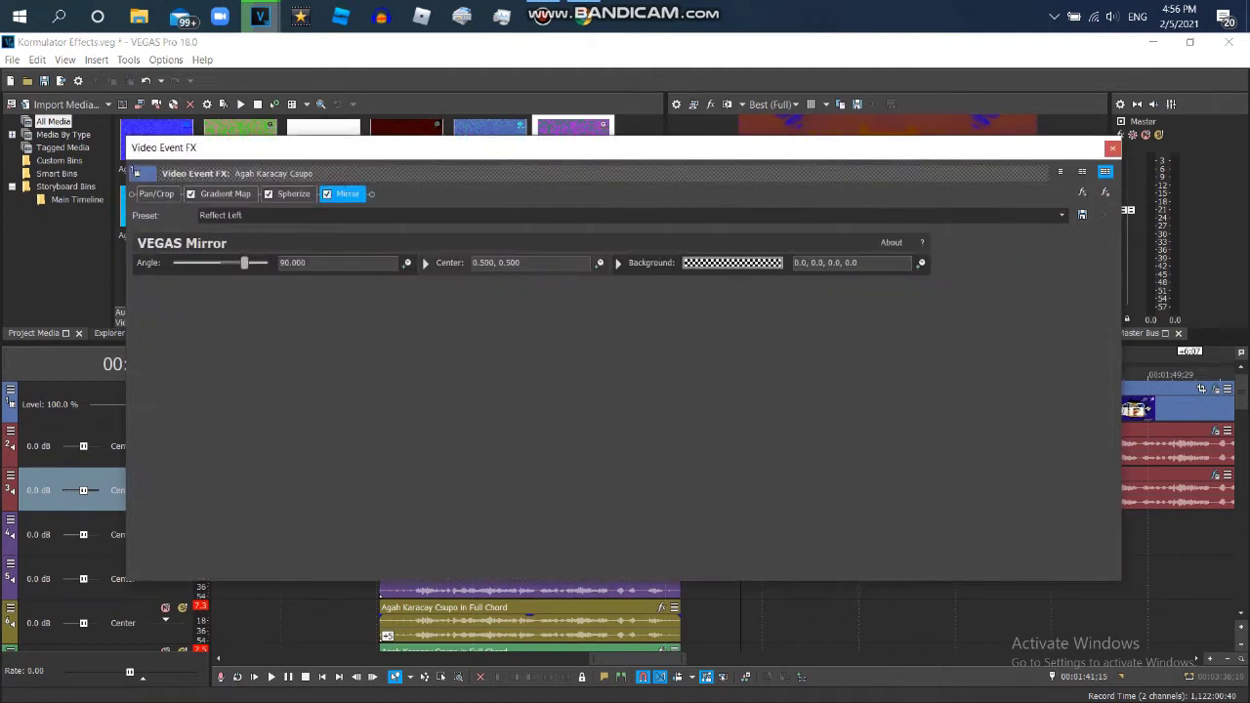
left_click(223, 193)
left_click(276, 267)
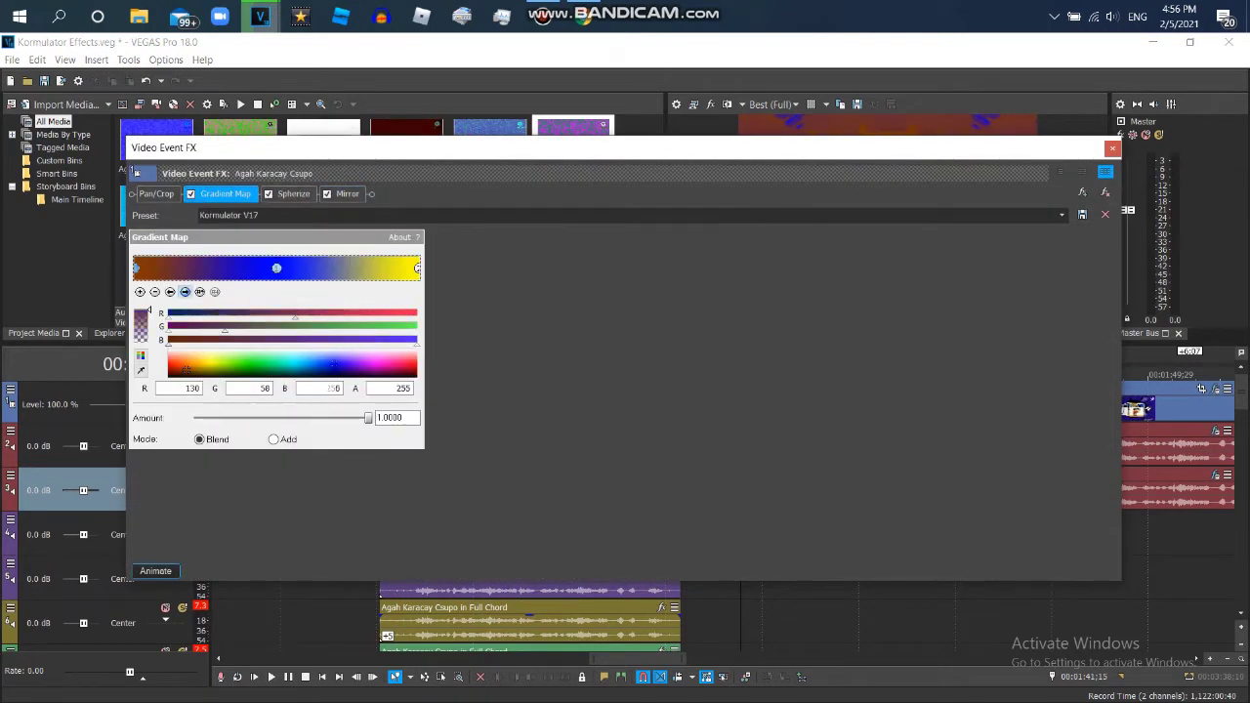
left_click(418, 267)
left_click(293, 193)
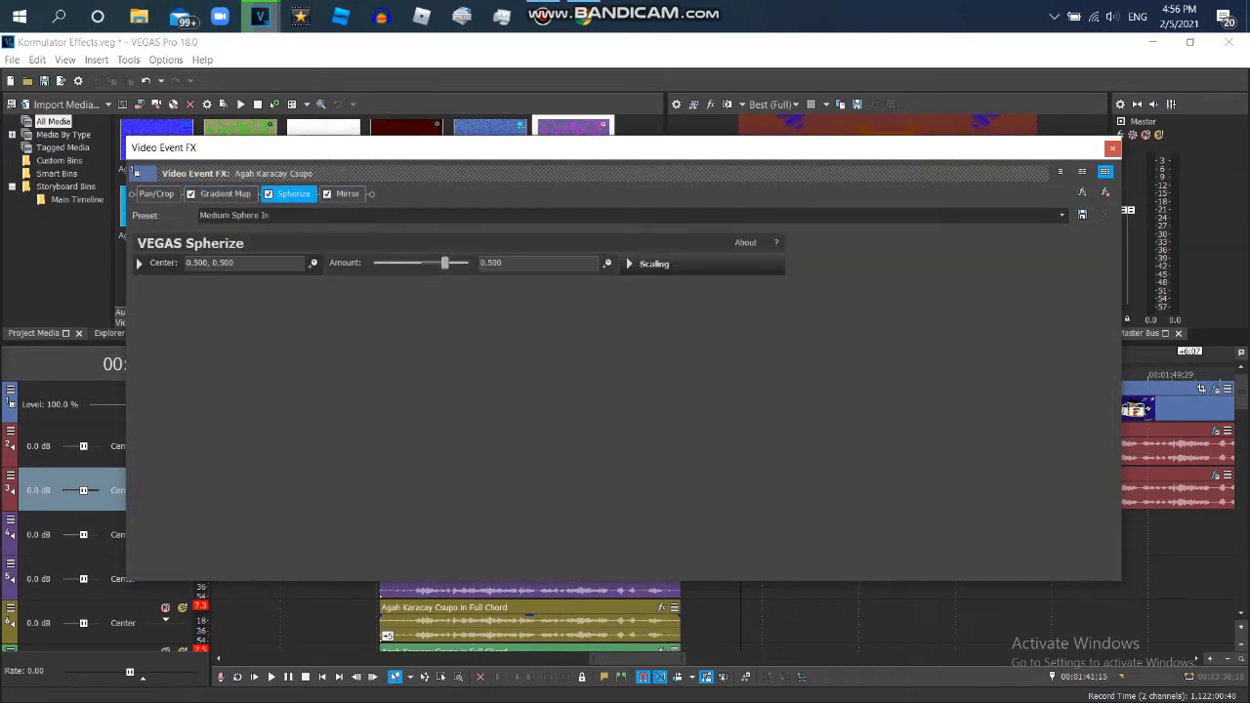
left_click(347, 193)
left_click(1112, 147)
Inspect the pitch change in the properties of the seventeenth clip's two audio events.
right_click(753, 444)
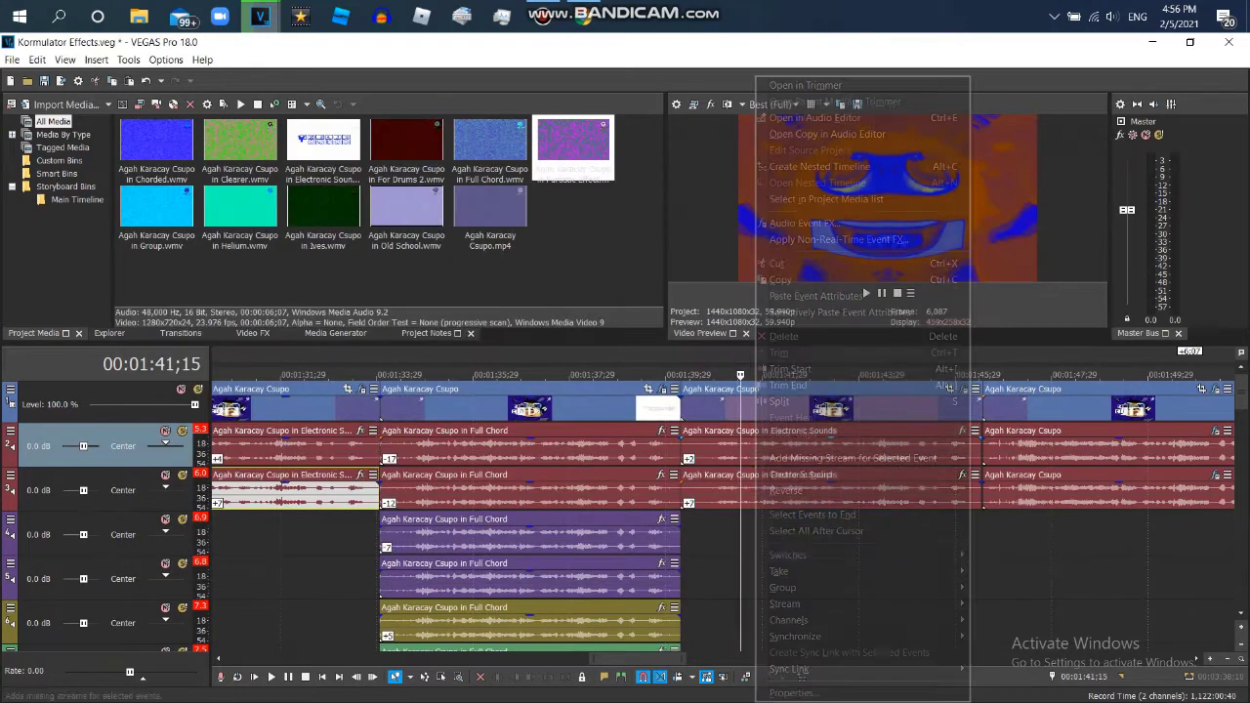
left_click(850, 674)
left_click(1130, 569)
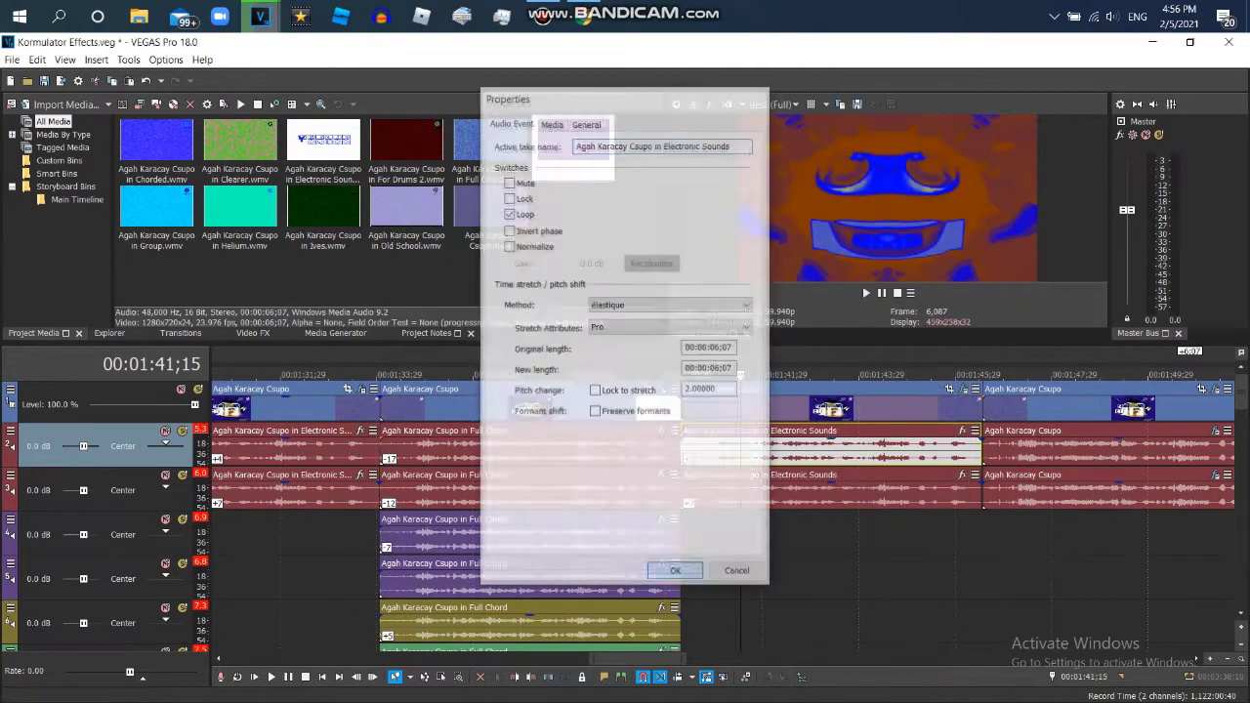
right_click(833, 489)
left_click(868, 693)
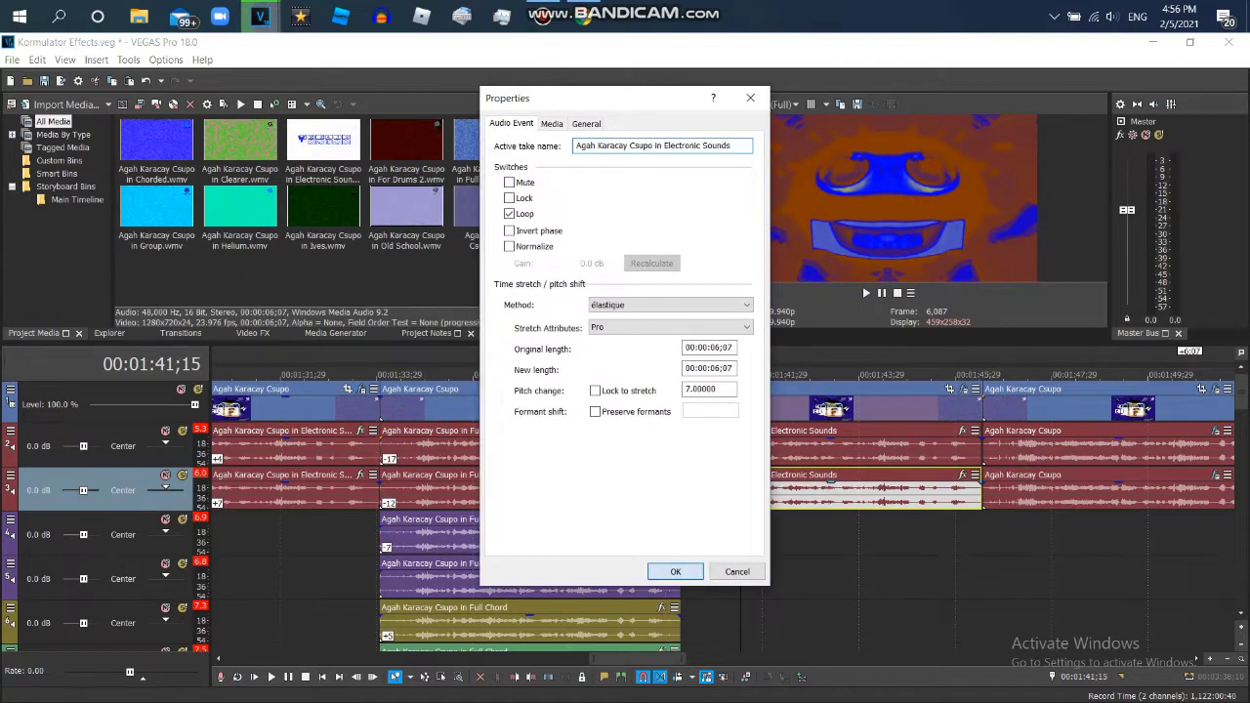
left_click(670, 570)
Inspect the eighteenth clip's Color Curves, Color Corrector (Secondary), HSL Adjust and TV Simulator video effects.
scroll(723, 527, "right", 5)
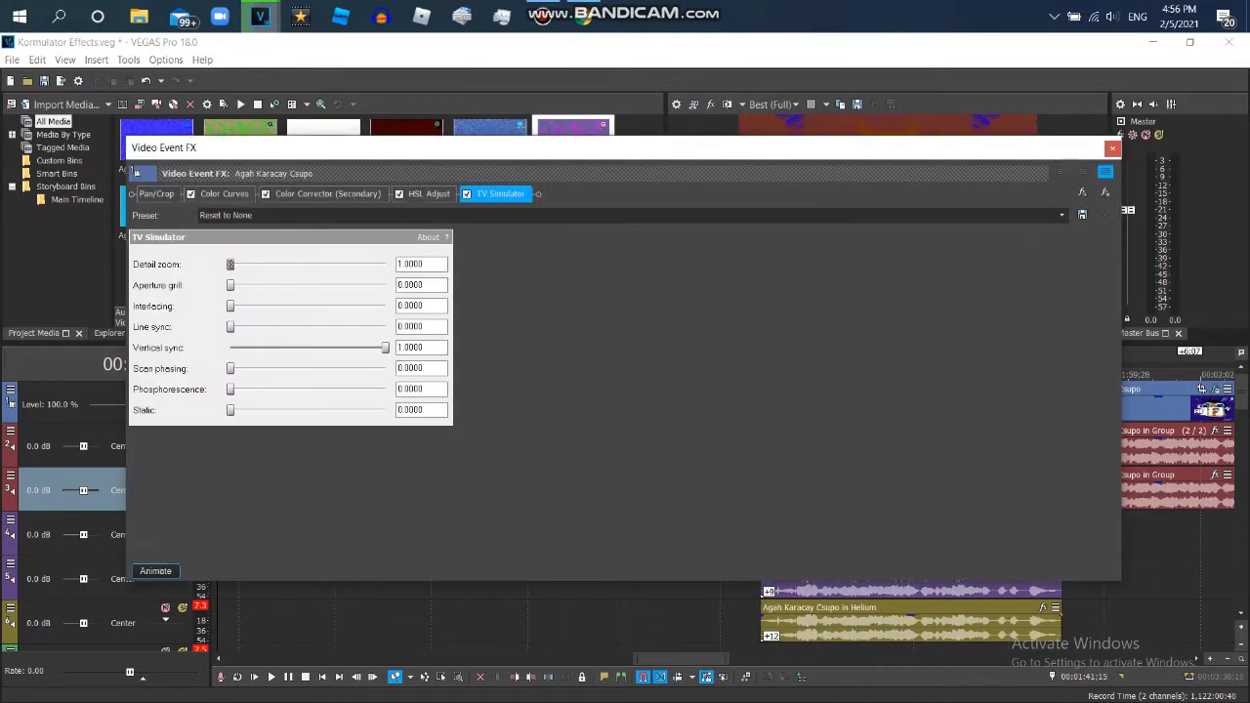
left_click(225, 194)
left_click(327, 194)
left_click(428, 193)
left_click(501, 194)
left_click(1113, 148)
Inspect the vocoder effect and Pitch Shift plug-ins on the eighteenth clip's upper audio event.
left_click(536, 445)
right_click(535, 444)
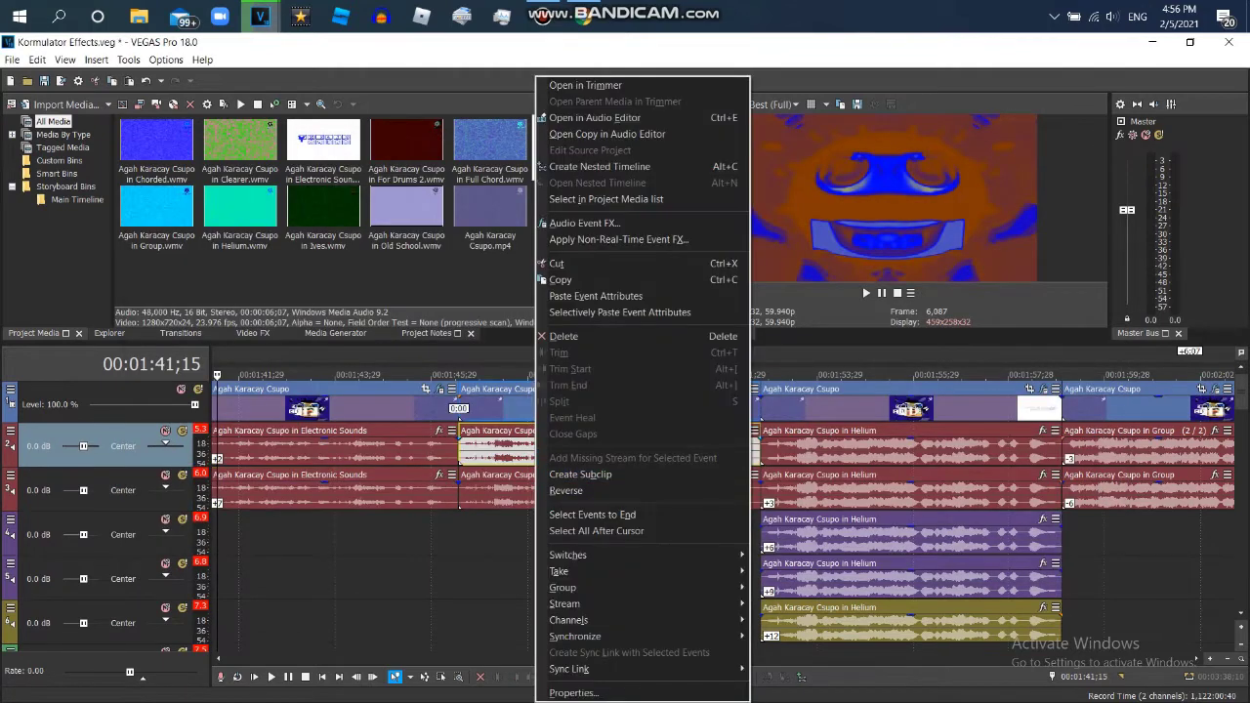
left_click(584, 222)
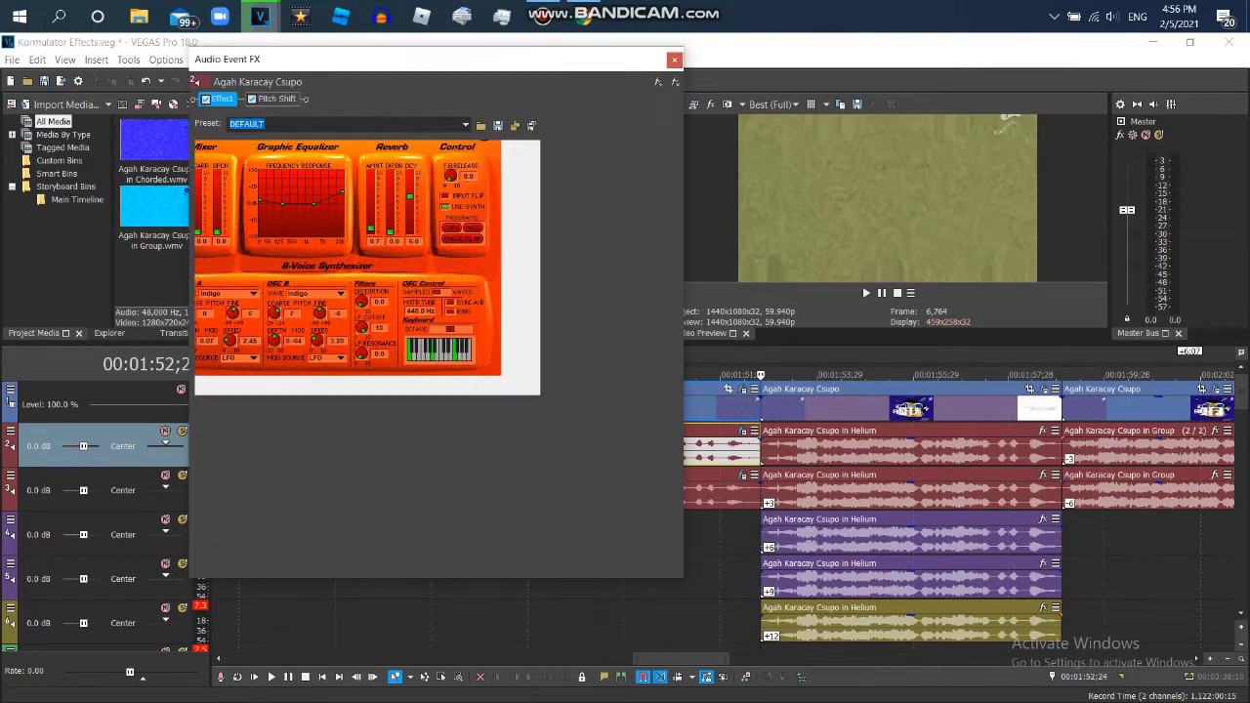
left_click(276, 99)
key("Escape")
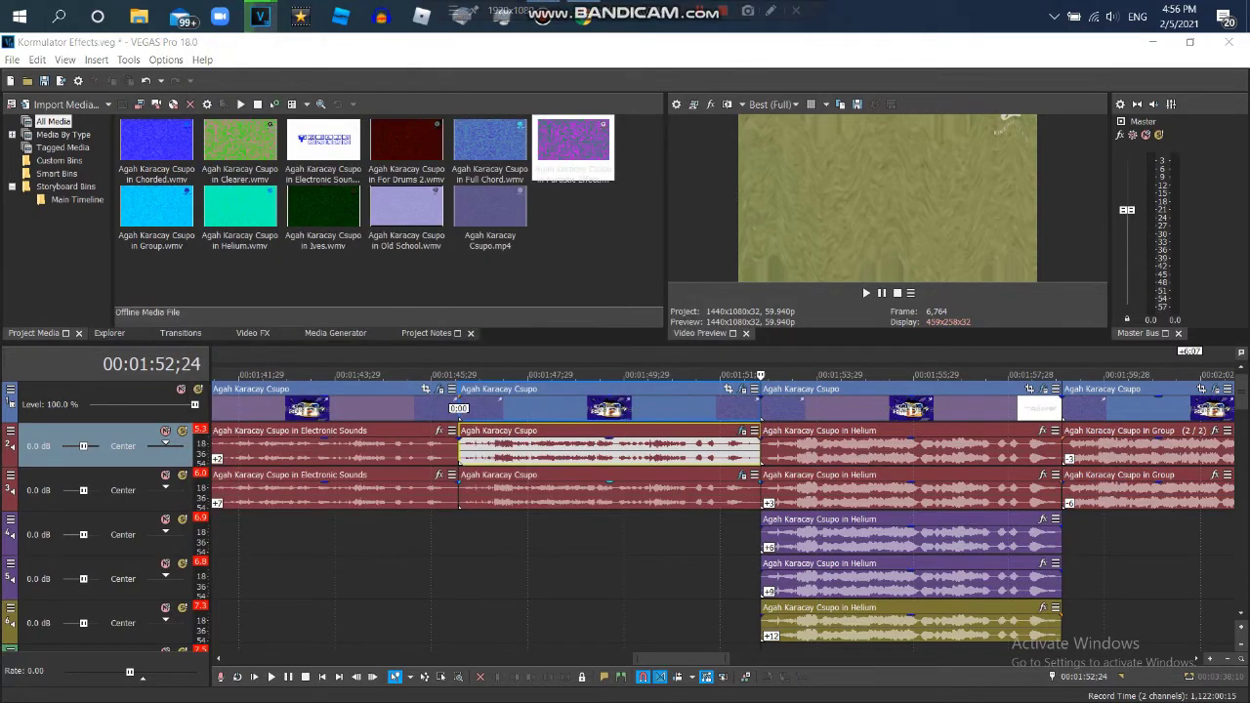
Write an on-screen text note beside the video preview for the nineteenth clip.
left_click(863, 288)
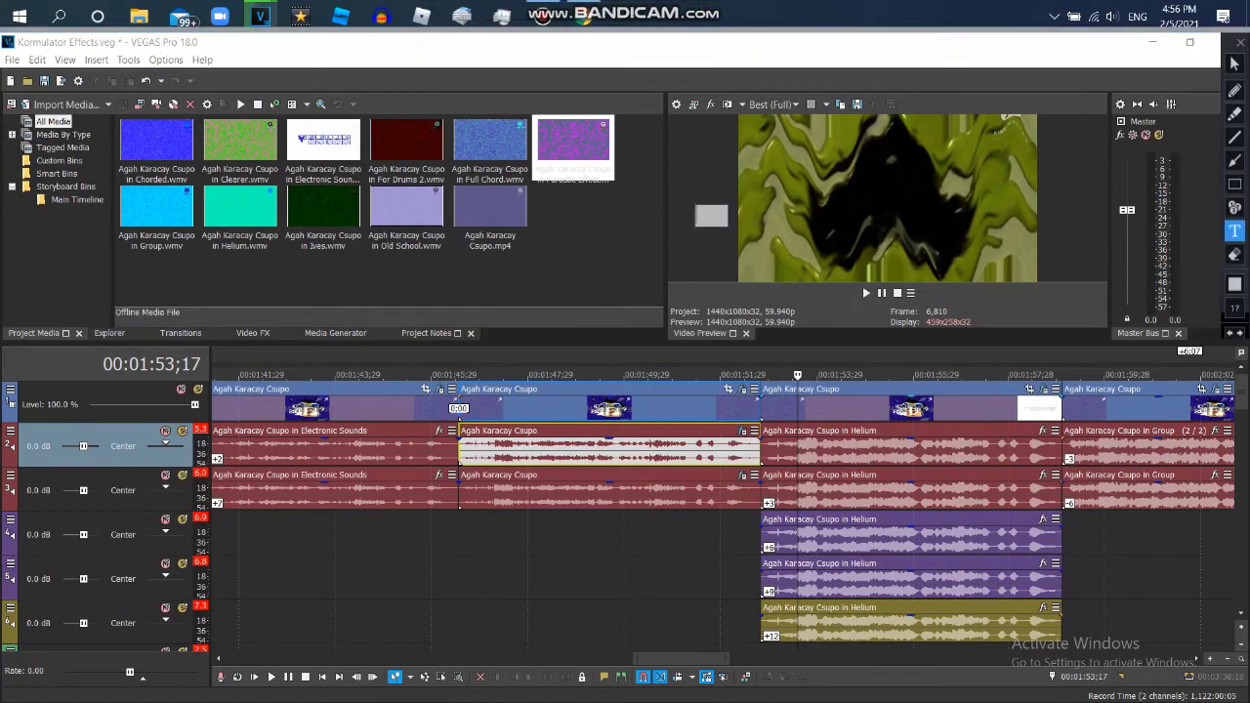
type(":")
key("Return")
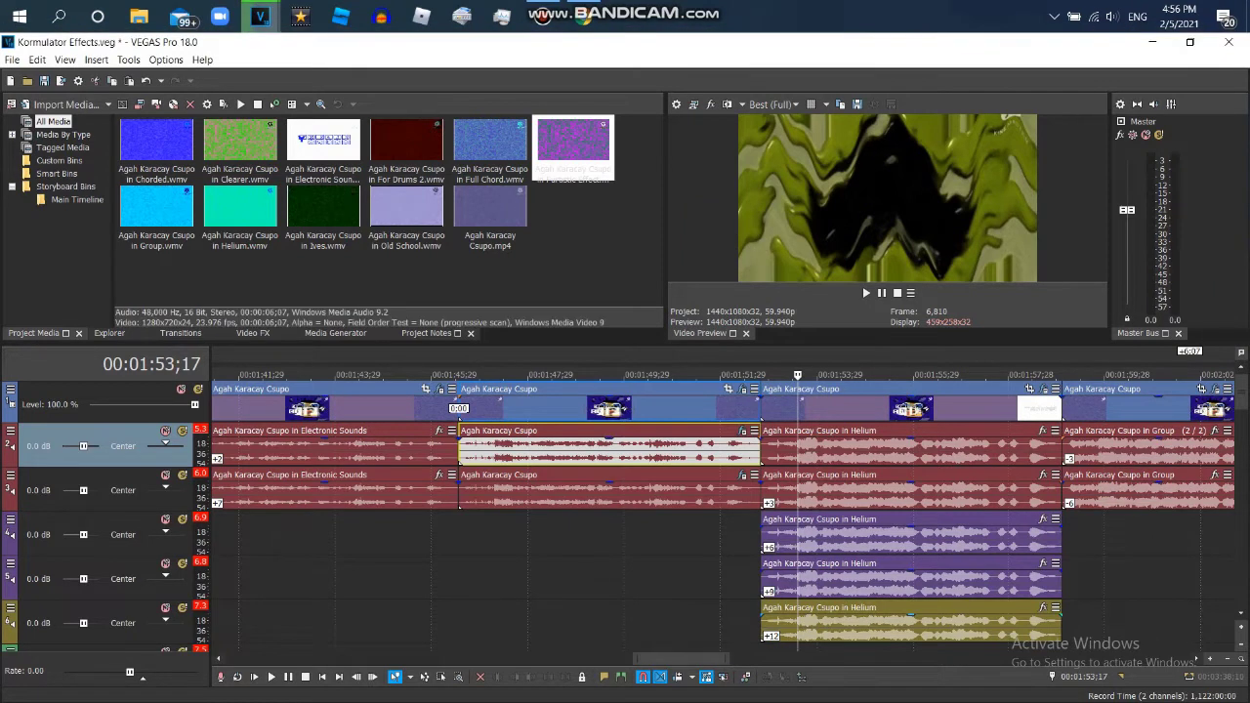
Inspect the twentieth clip's HSL Adjust, Invert, Light Rays and Mirror video effects.
scroll(974, 418, "right", 4)
left_click(677, 374)
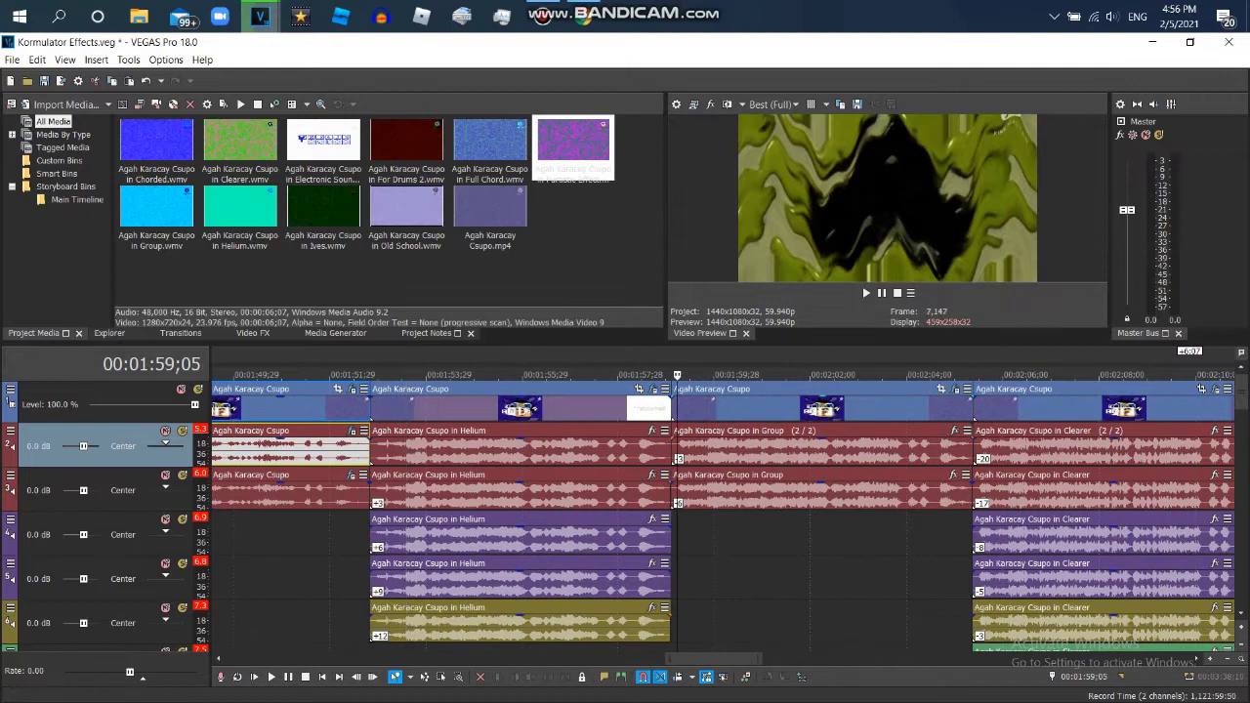
left_click(639, 389)
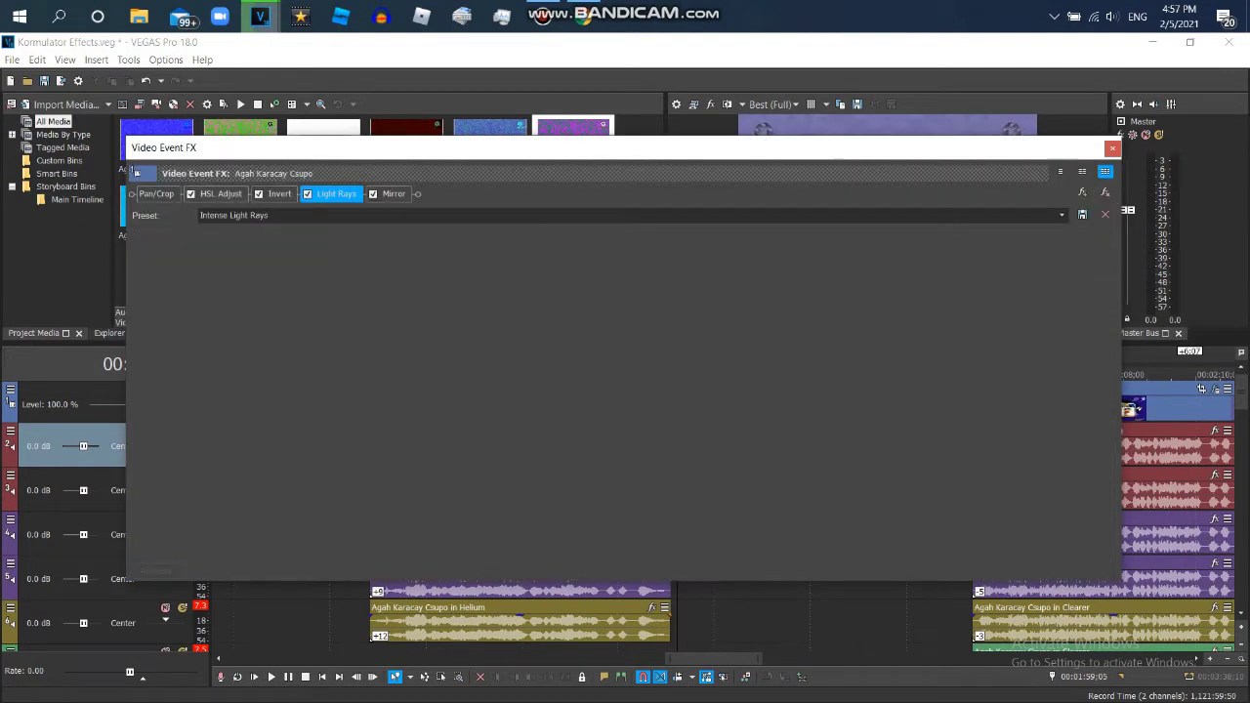
left_click(219, 194)
left_click(280, 193)
left_click(336, 193)
left_click(392, 193)
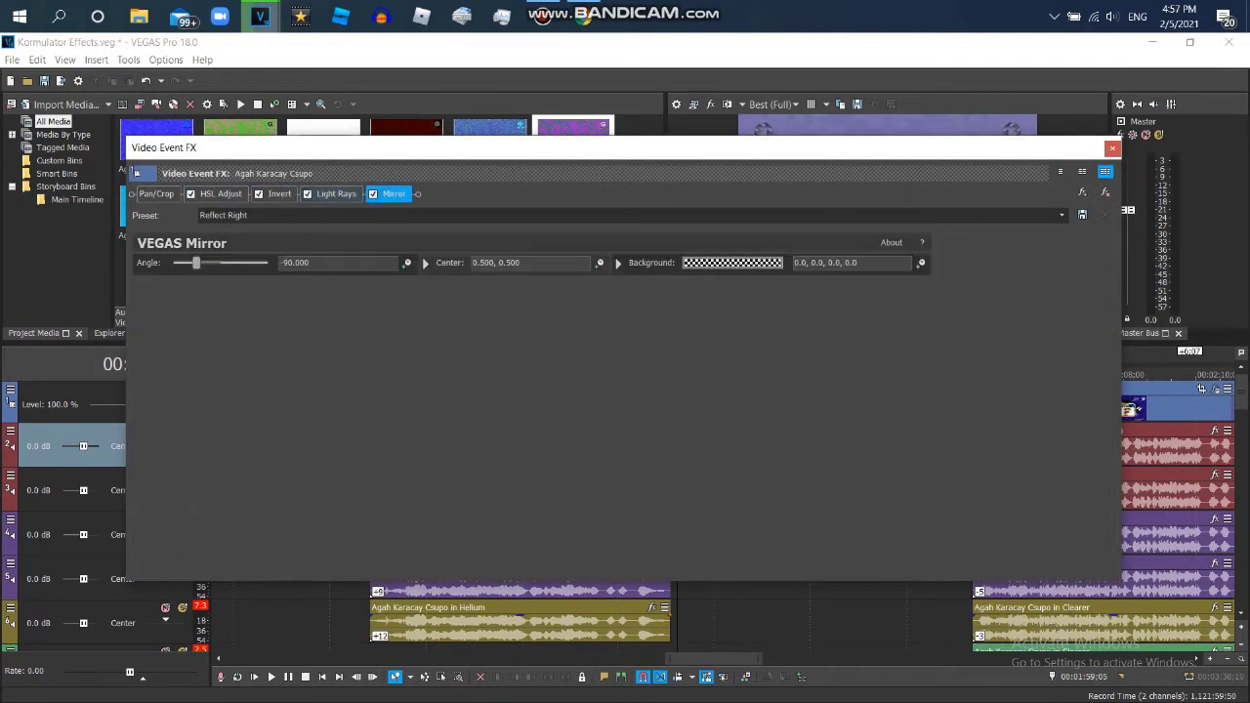
left_click(1112, 147)
Inspect the pitch change in the properties of the twentieth clip's two audio events.
right_click(818, 450)
left_click(850, 681)
key("Escape")
right_click(820, 494)
left_click(850, 681)
key("Escape")
Inspect the twenty-first clip's Color Curves, Channel Blend, LAB Adjust, HSL Adjust, TV Simulator and both Swirl video effects.
scroll(723, 508, "right", 5)
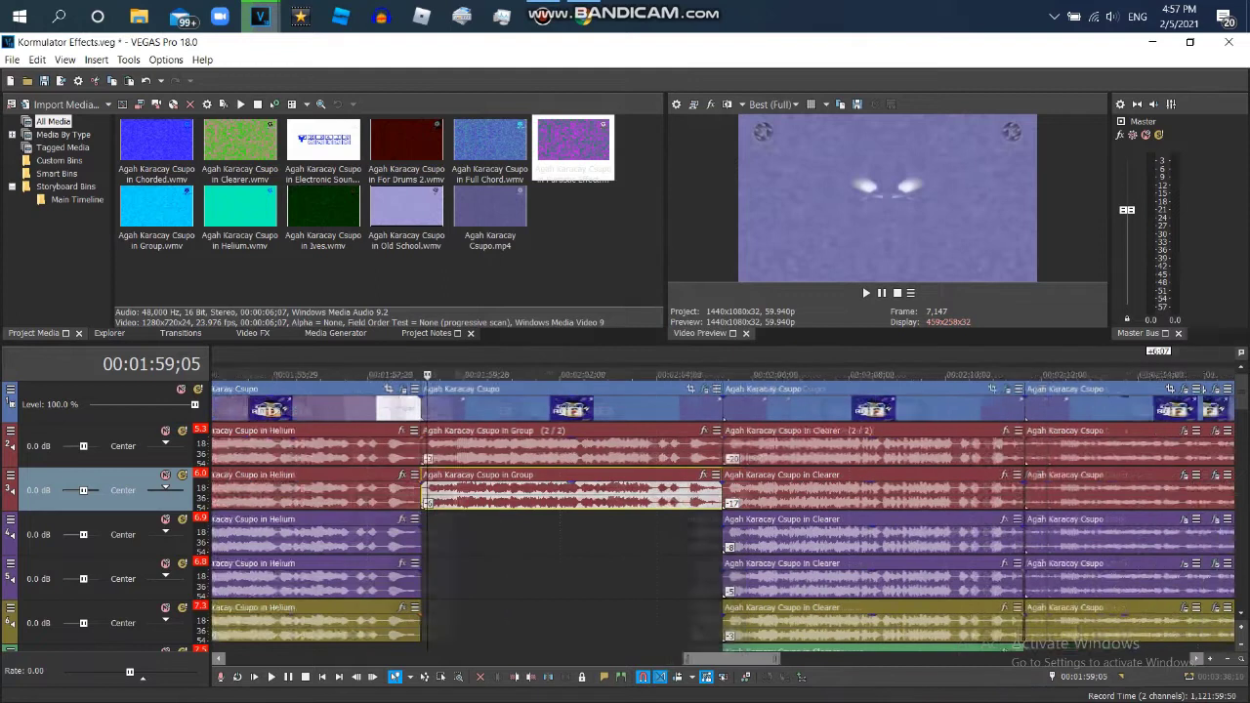
left_click(501, 375)
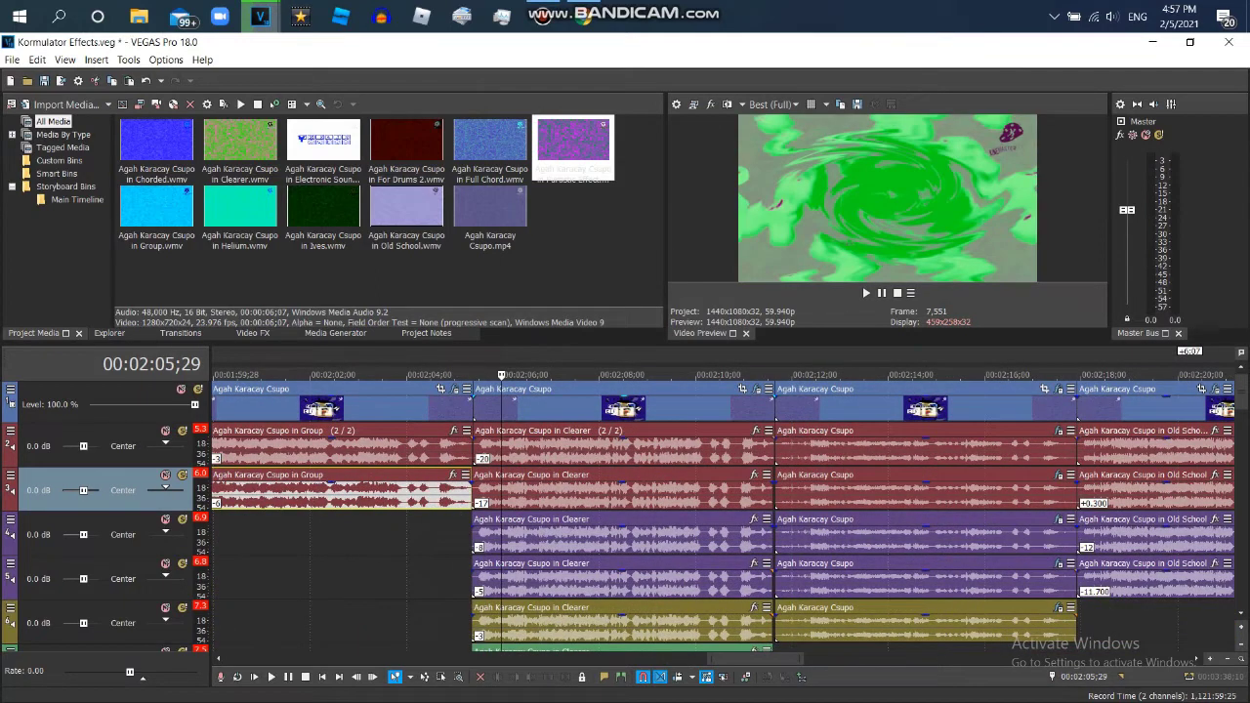
left_click(754, 389)
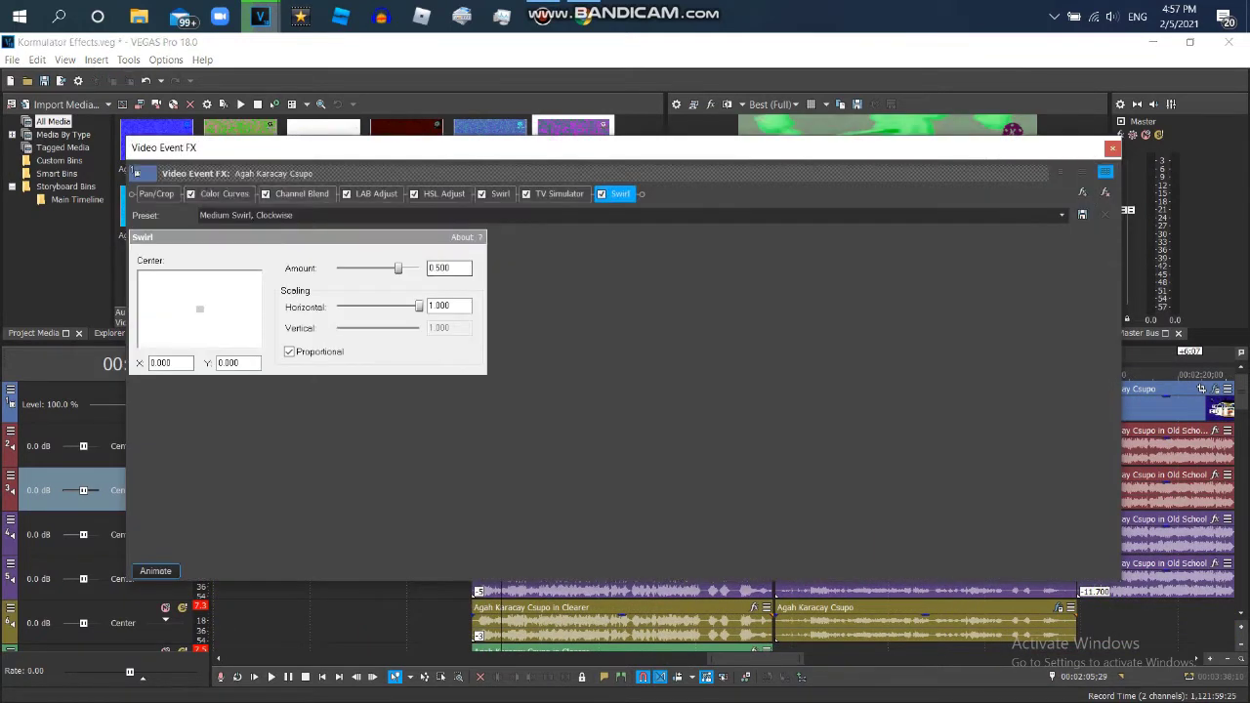
left_click(225, 194)
left_click(302, 193)
left_click(376, 194)
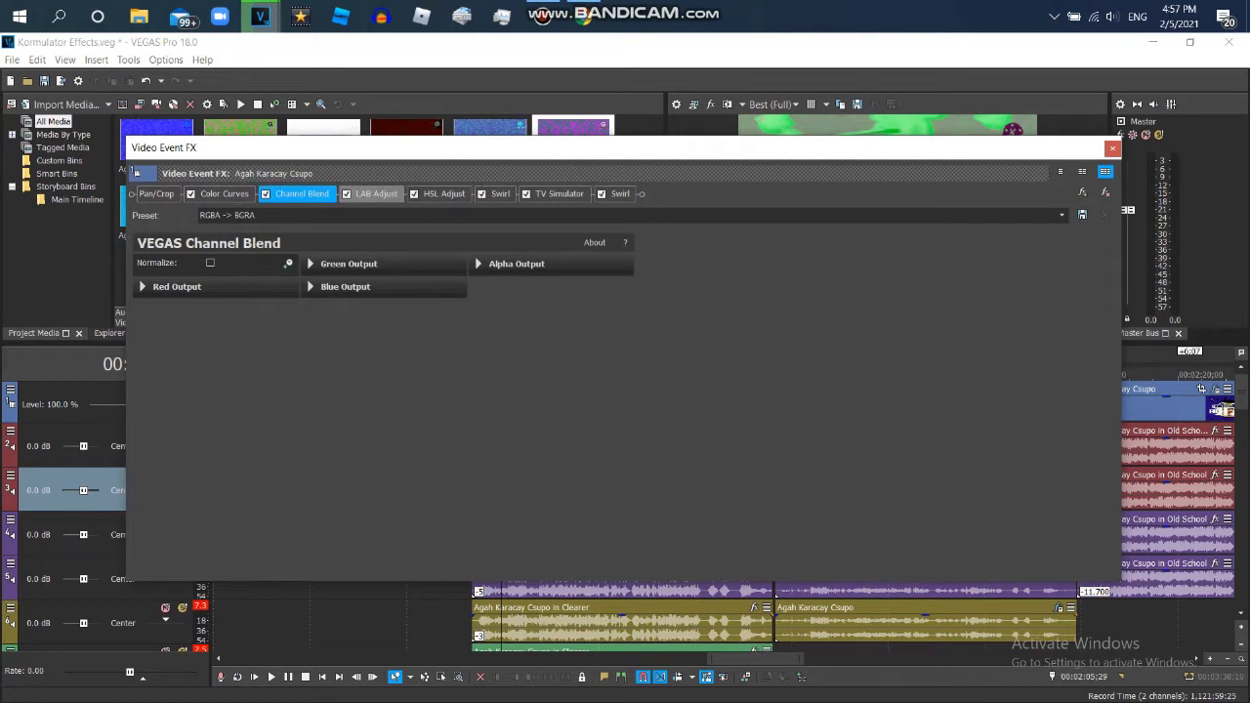
left_click(444, 194)
left_click(499, 193)
left_click(559, 194)
left_click(620, 194)
left_click(1113, 147)
Expand the timeline to full height and examine the pitch values of all the twenty-first clip's audio events.
scroll(723, 512, "down", 2)
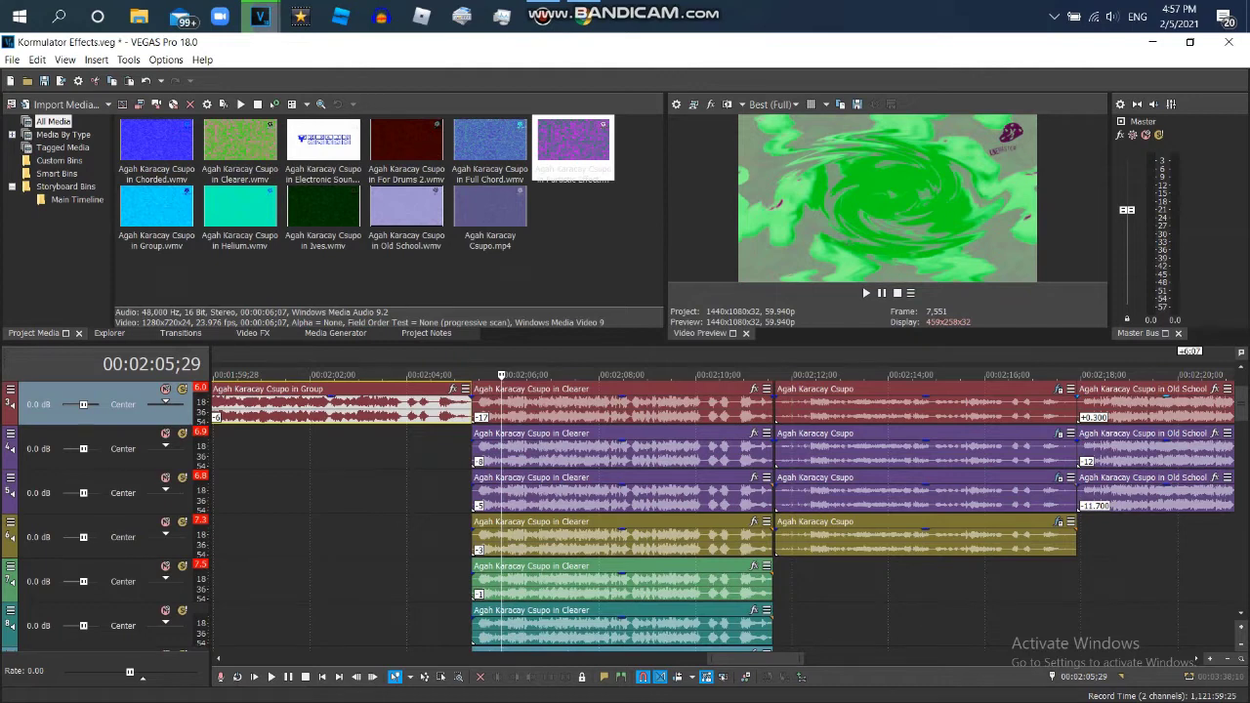
key("F11")
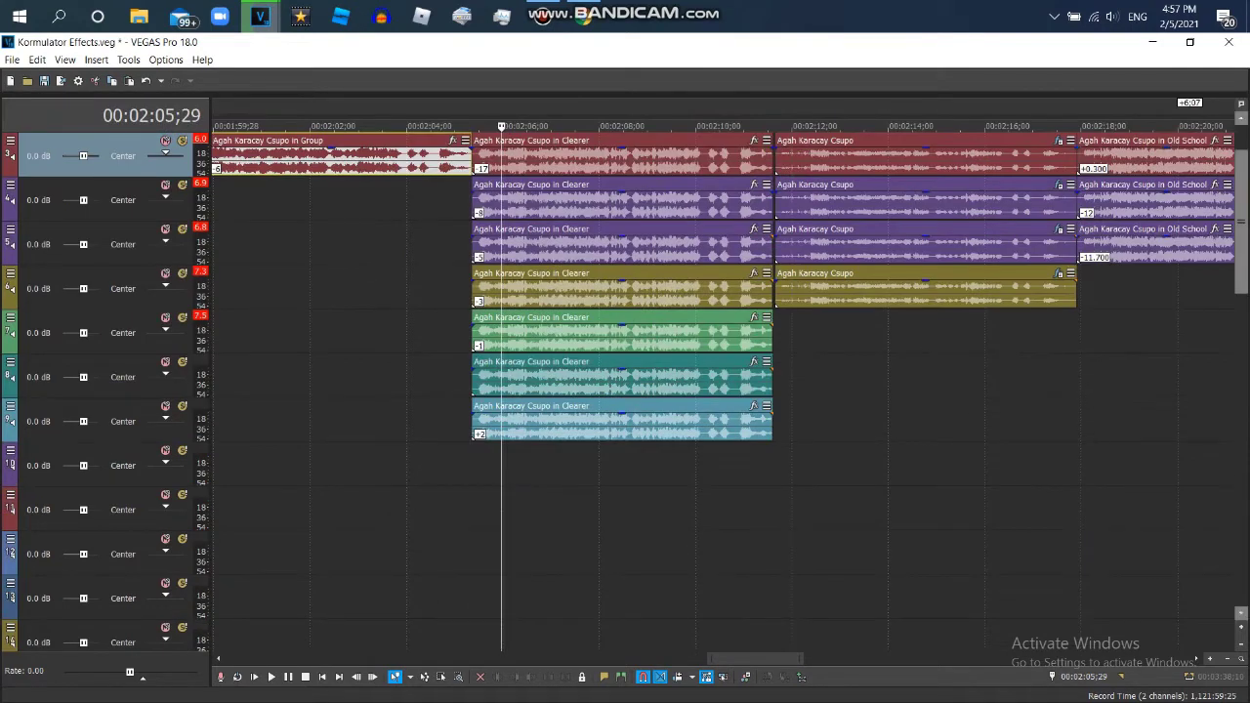
scroll(723, 391, "up", 2)
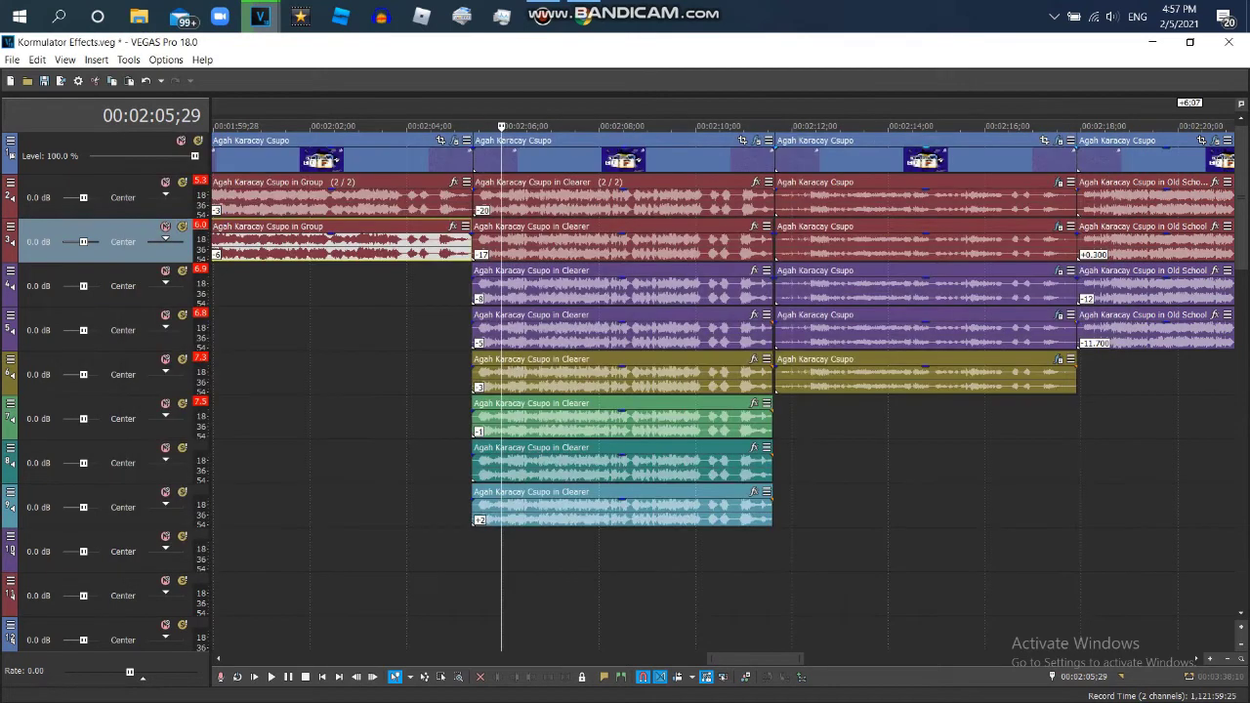
Inspect the twenty-second clip's video effects and annotate its audio on screen with "Audio: Chorded Orange Vocoder G Major 13".
left_click(825, 126)
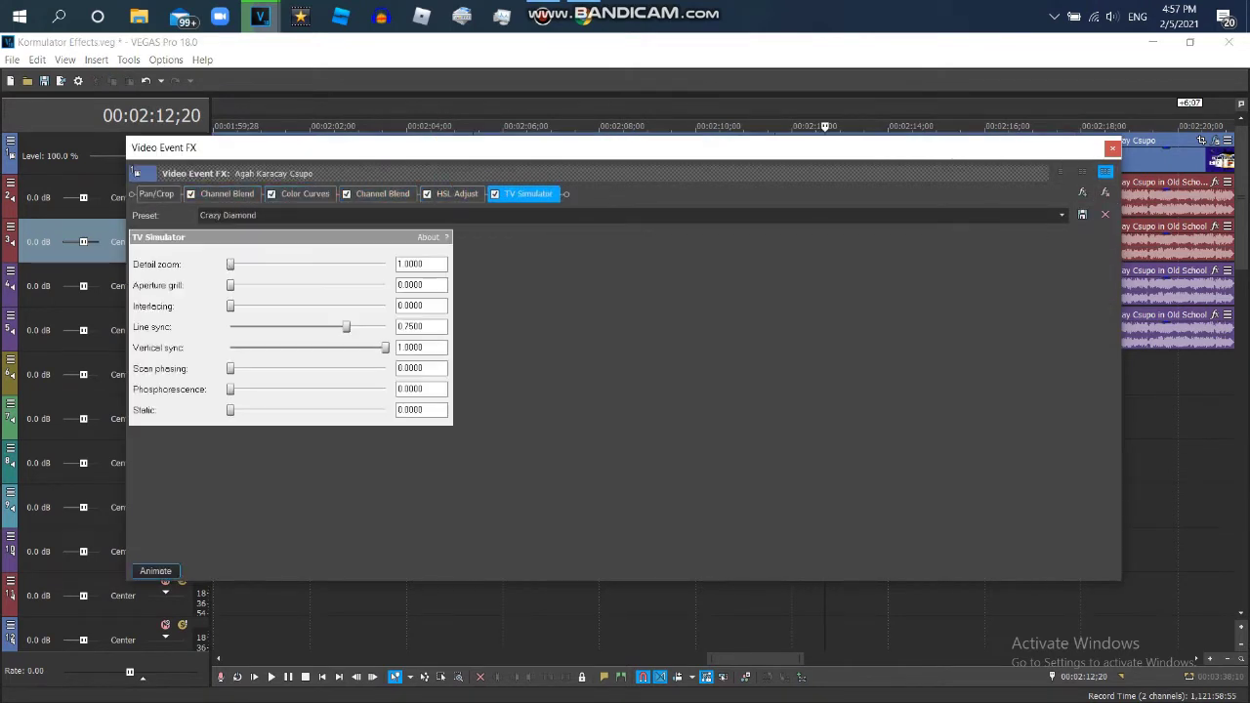
scroll(723, 390, "right", 5)
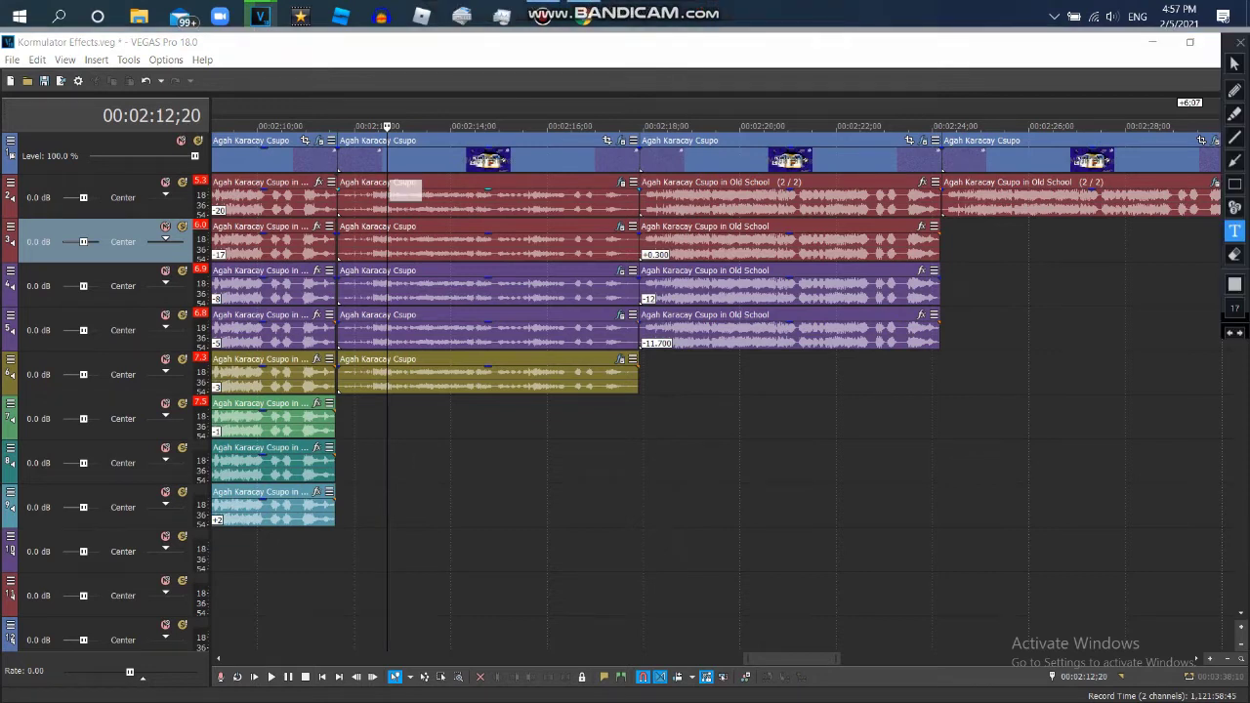
key("Return")
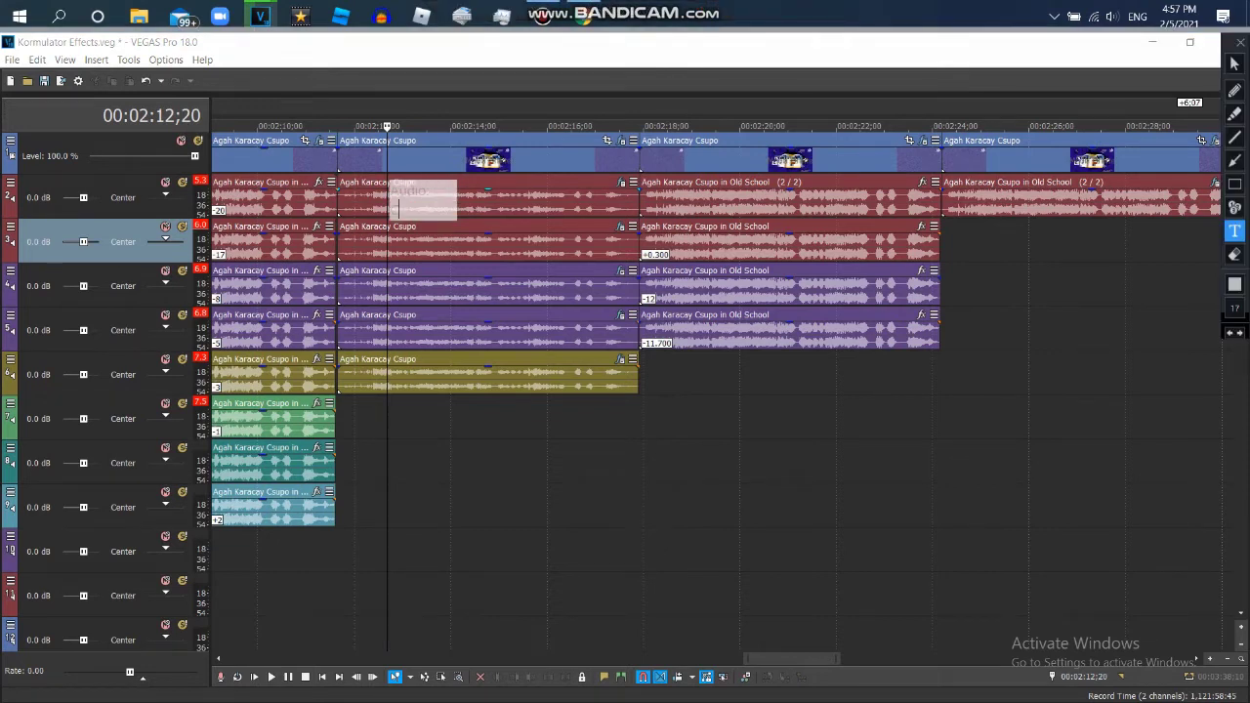
type("Chorded Orange Vocoder")
key("Return")
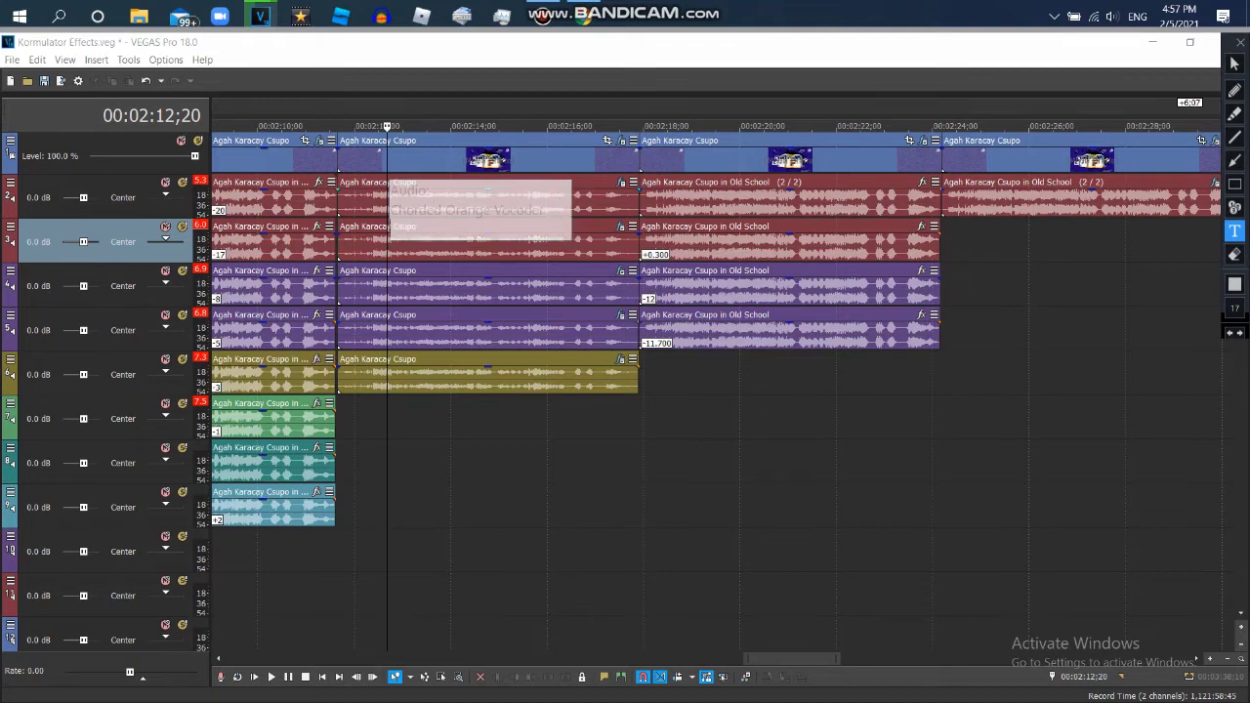
key("Escape")
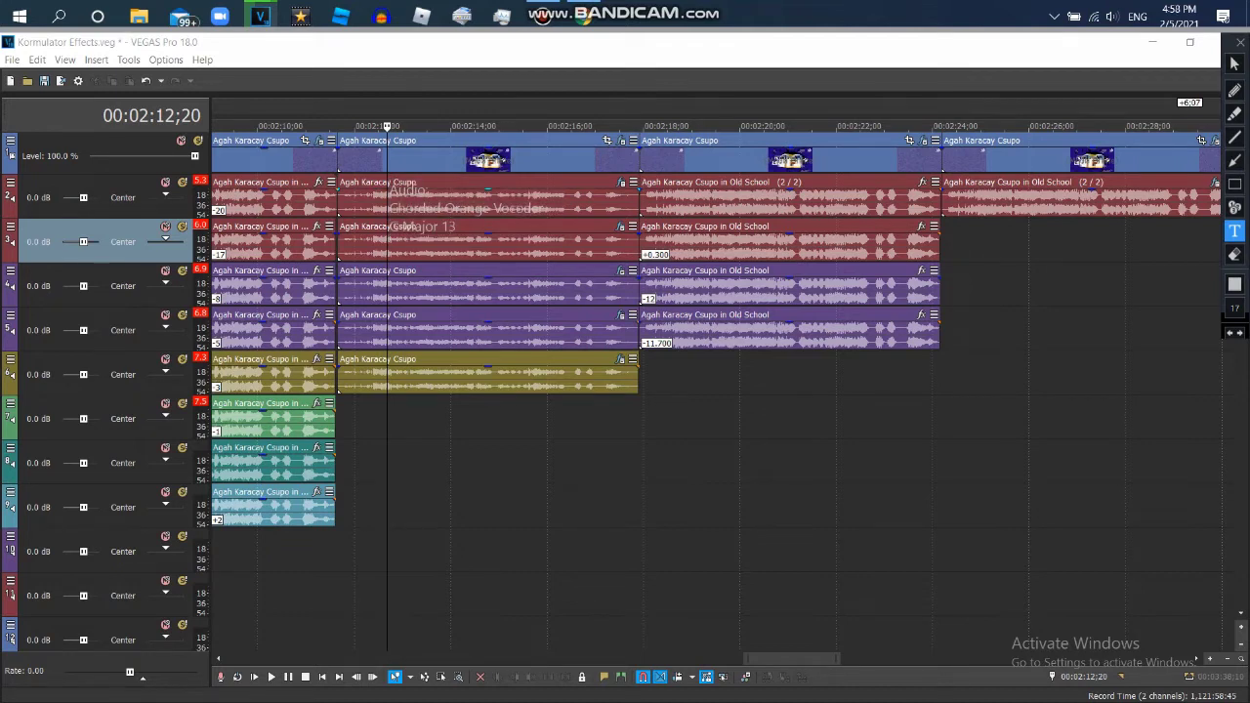
Switch to the YouTube video in Chrome and return to the Kormulator Effects project in VEGAS Pro.
left_click(503, 17)
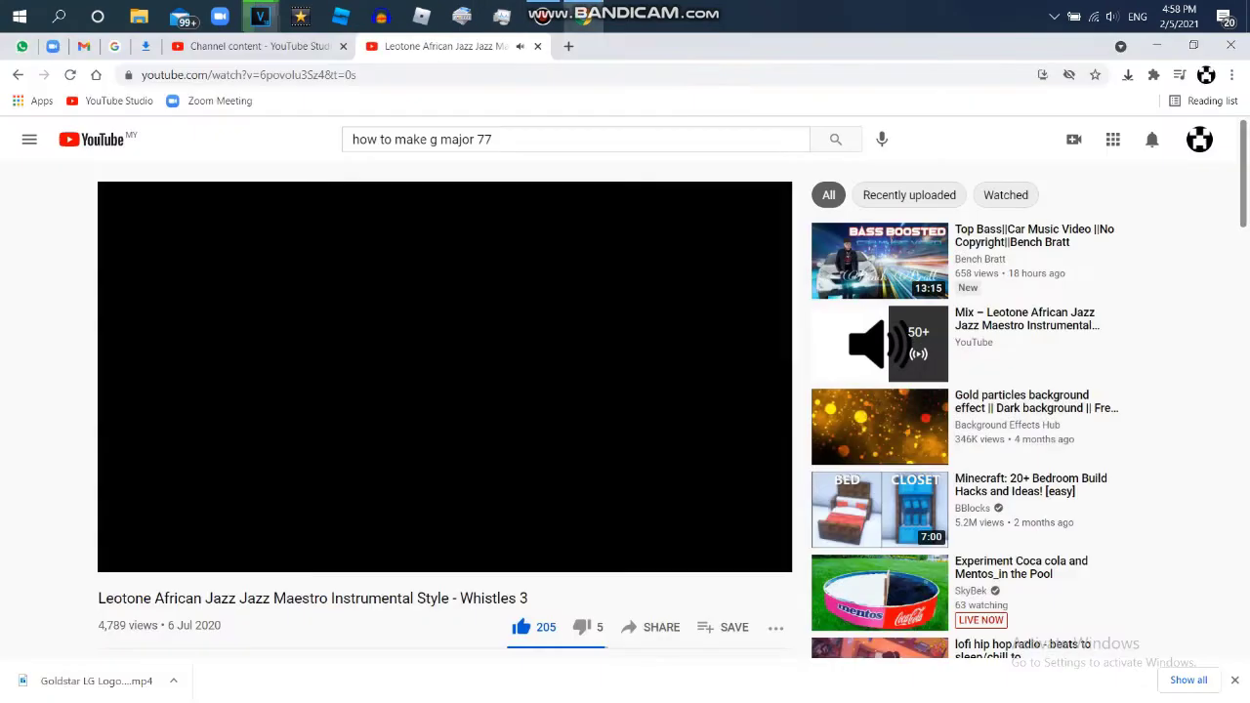
left_click(259, 17)
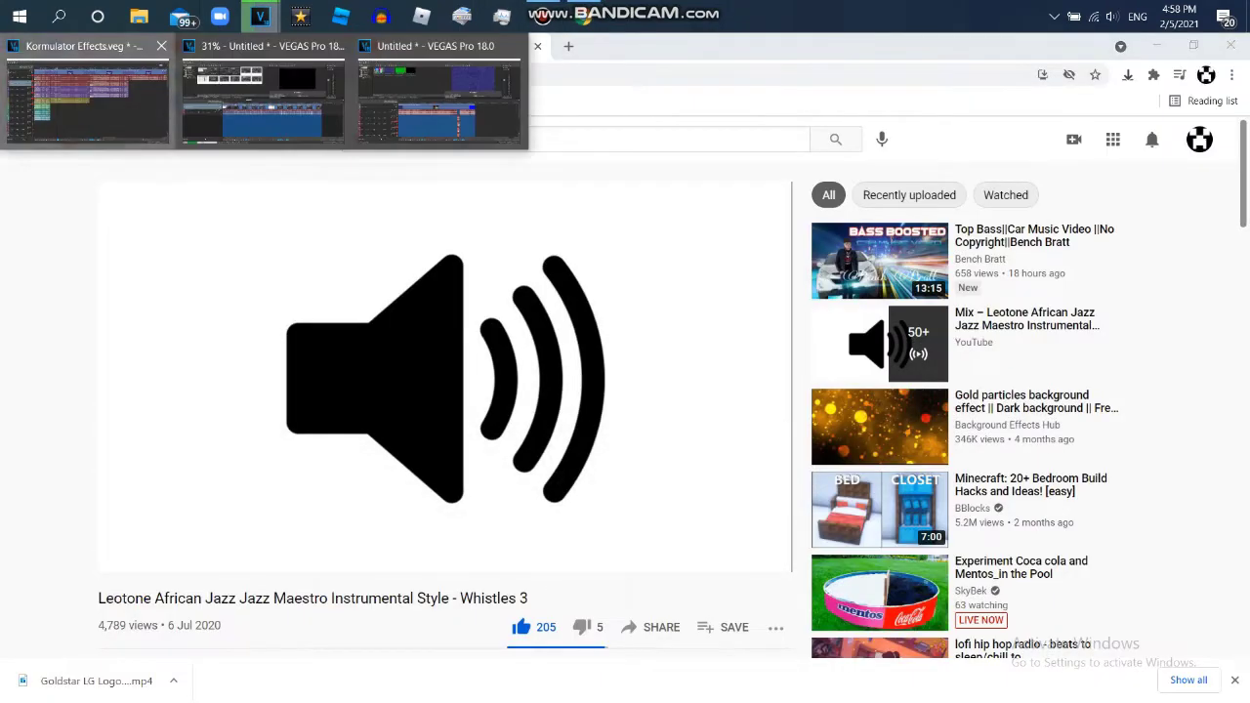
left_click(88, 92)
Restore the full window layout and examine the pitch properties of the twenty-third clip's audio events on tracks 3, 4 and 5.
left_click(696, 126)
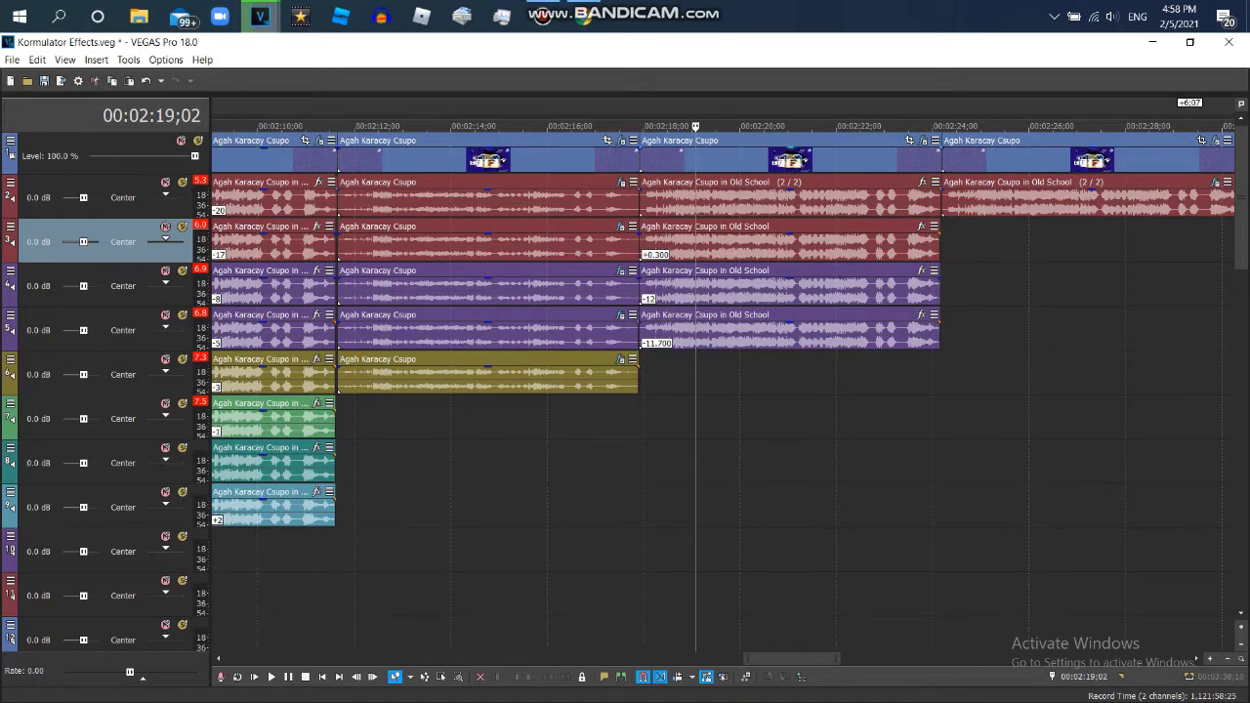
key("F11")
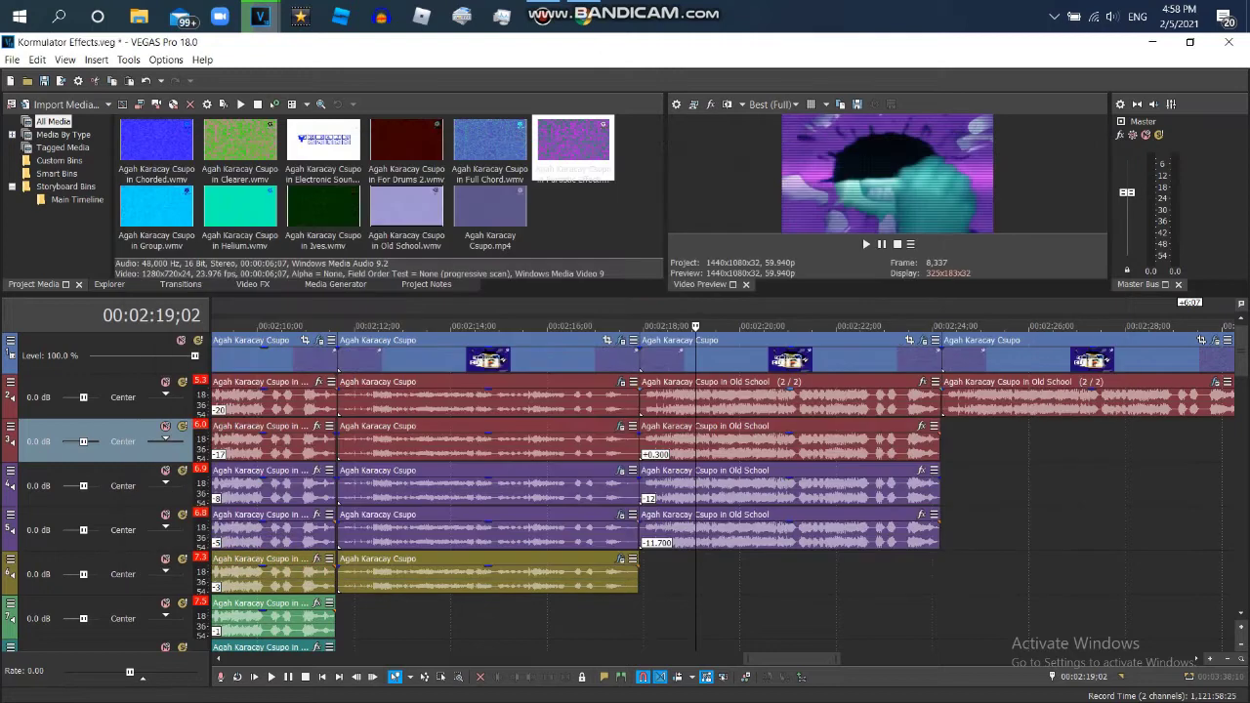
left_click(739, 439)
right_click(738, 439)
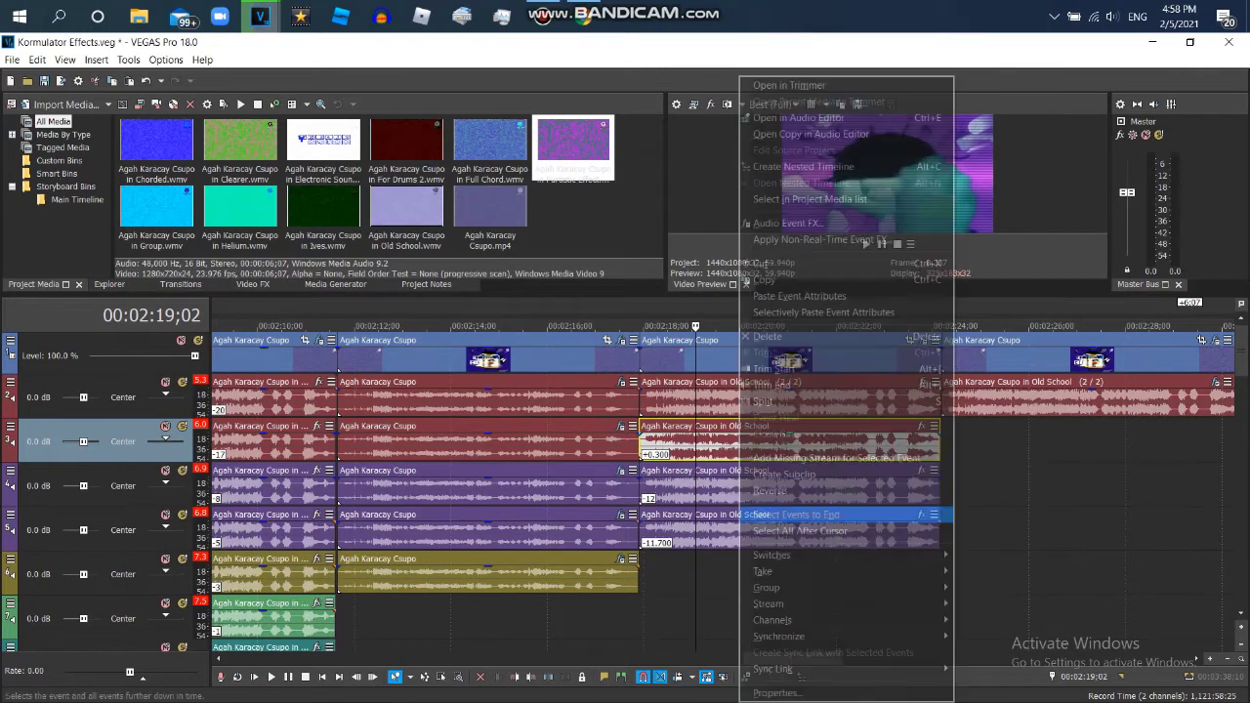
left_click(840, 692)
left_click(674, 566)
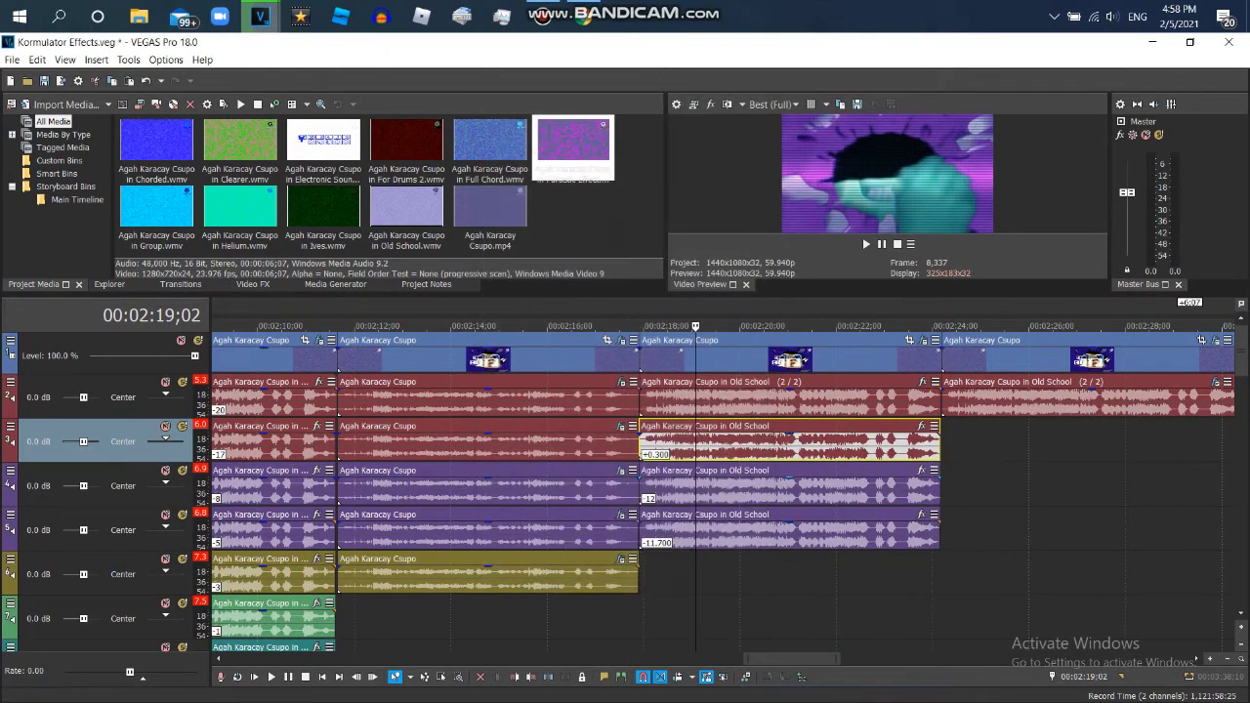
right_click(772, 483)
left_click(811, 692)
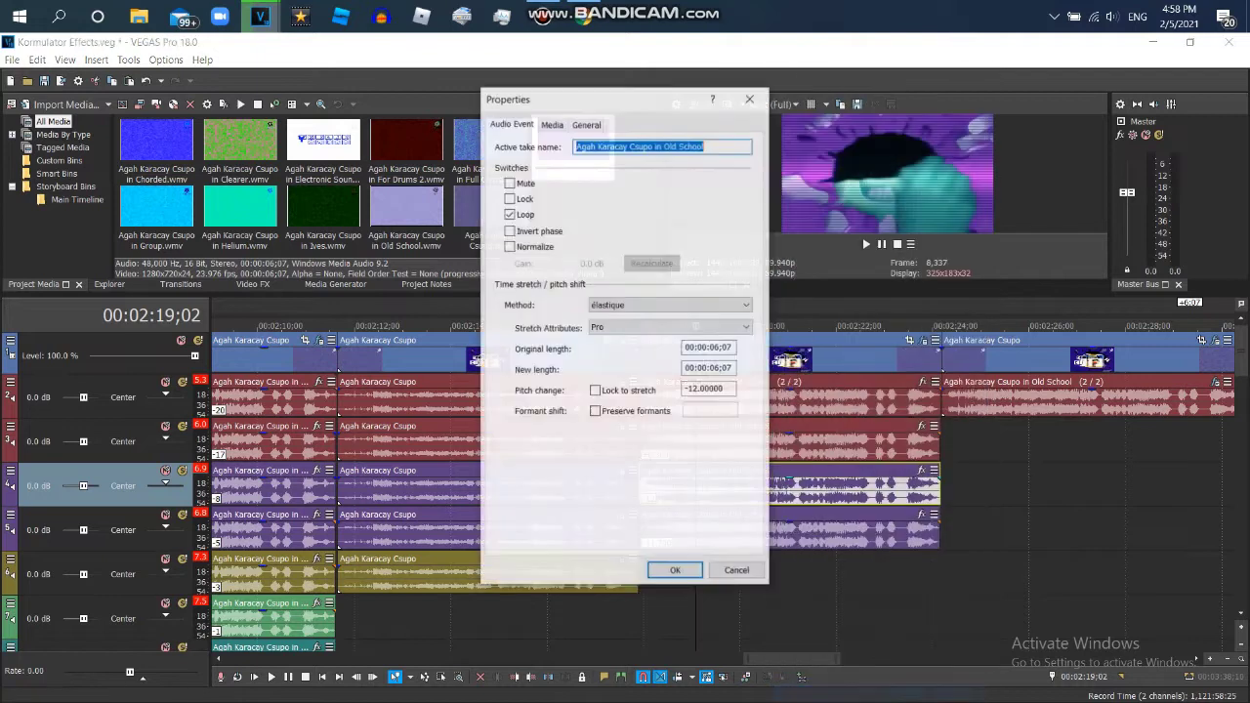
left_click(673, 570)
right_click(768, 527)
left_click(810, 690)
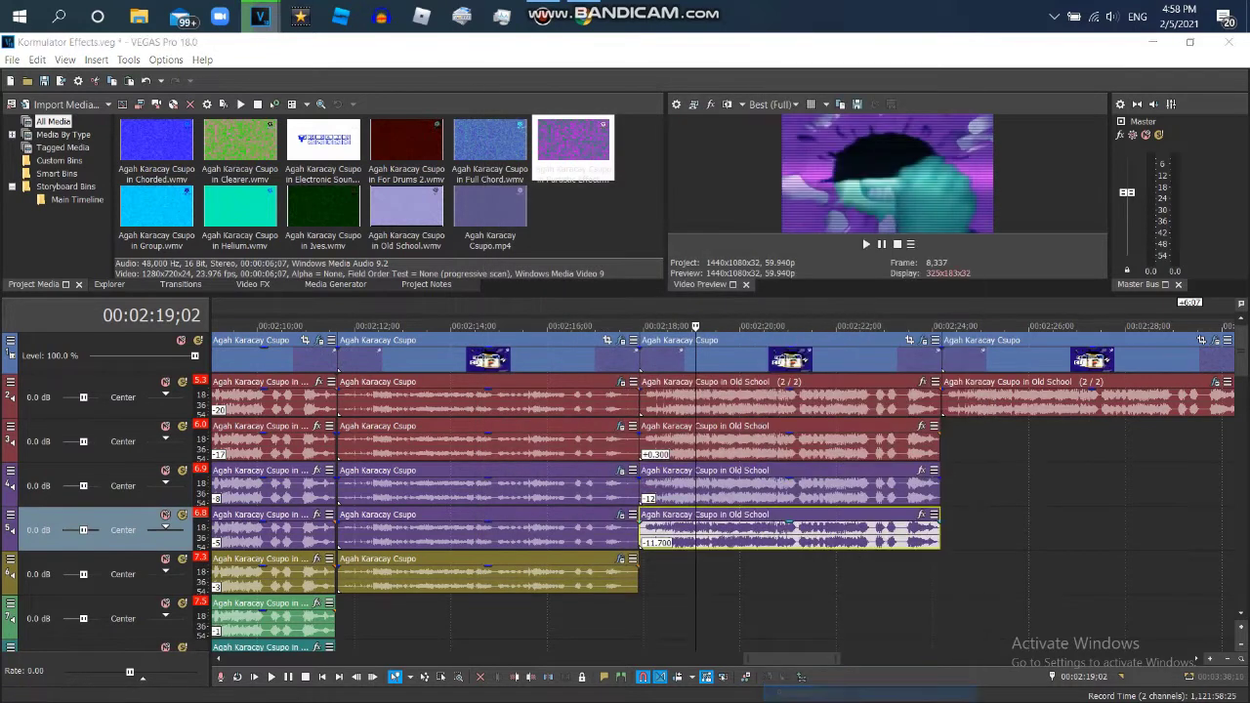
left_click(672, 571)
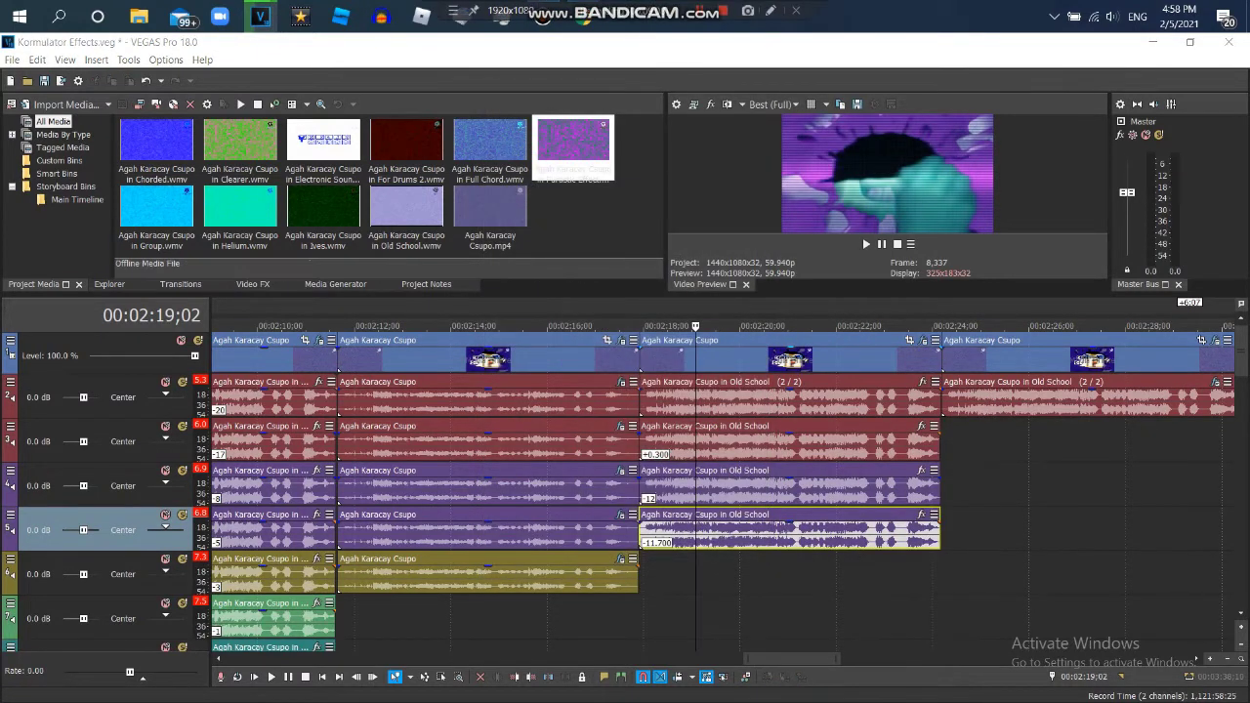
Move to the twenty-fourth clip and inspect its Gradient Map, Mirror and both Wave video effects.
scroll(723, 488, "right", 3)
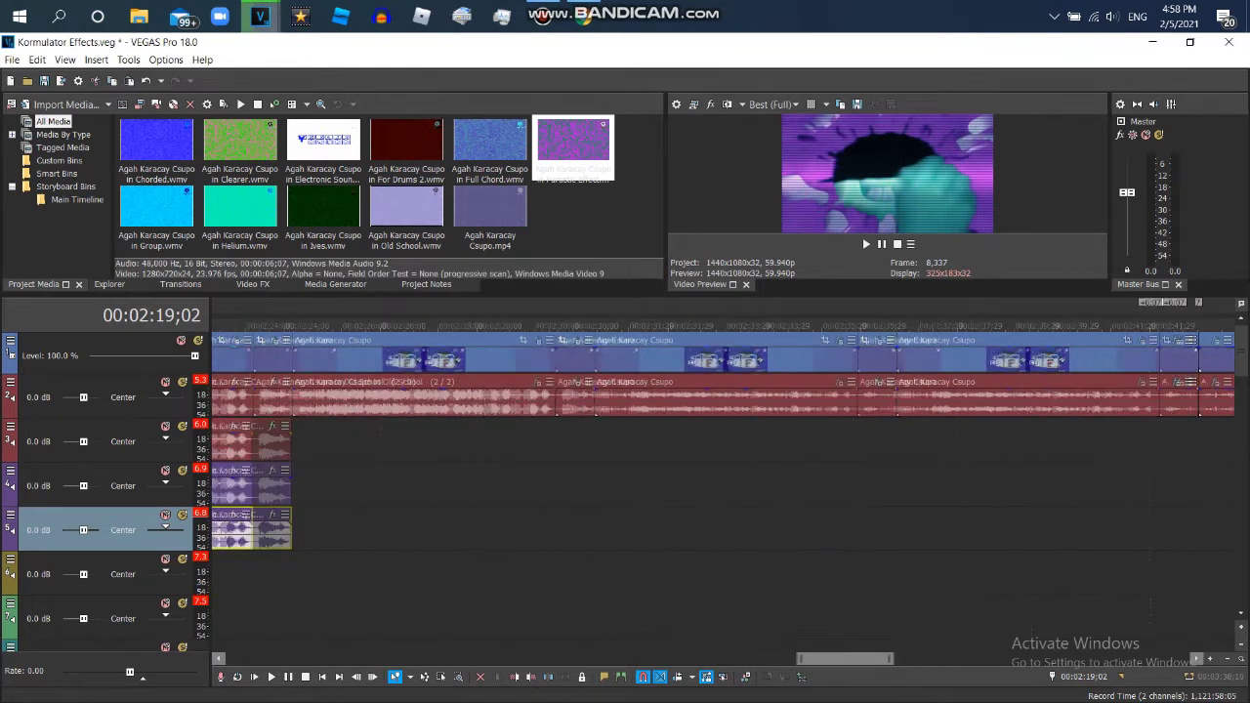
key("Page_Down")
key("Up")
key("Up")
key("Up")
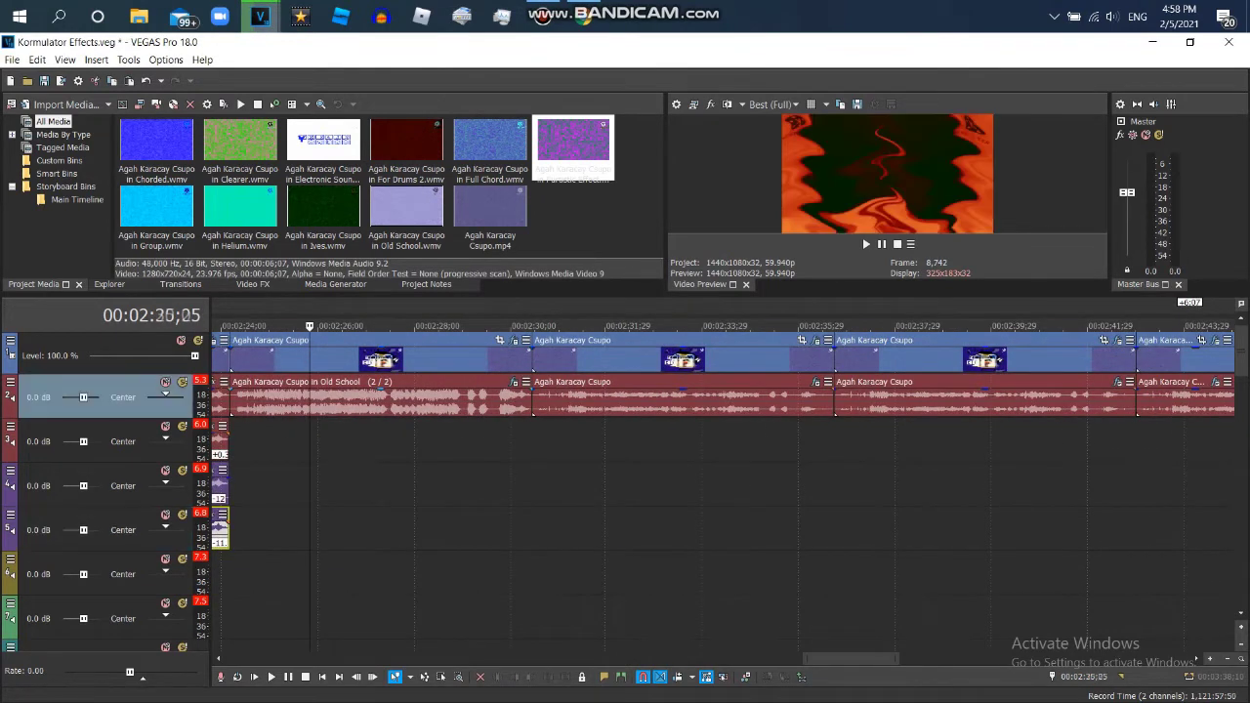
key("Escape")
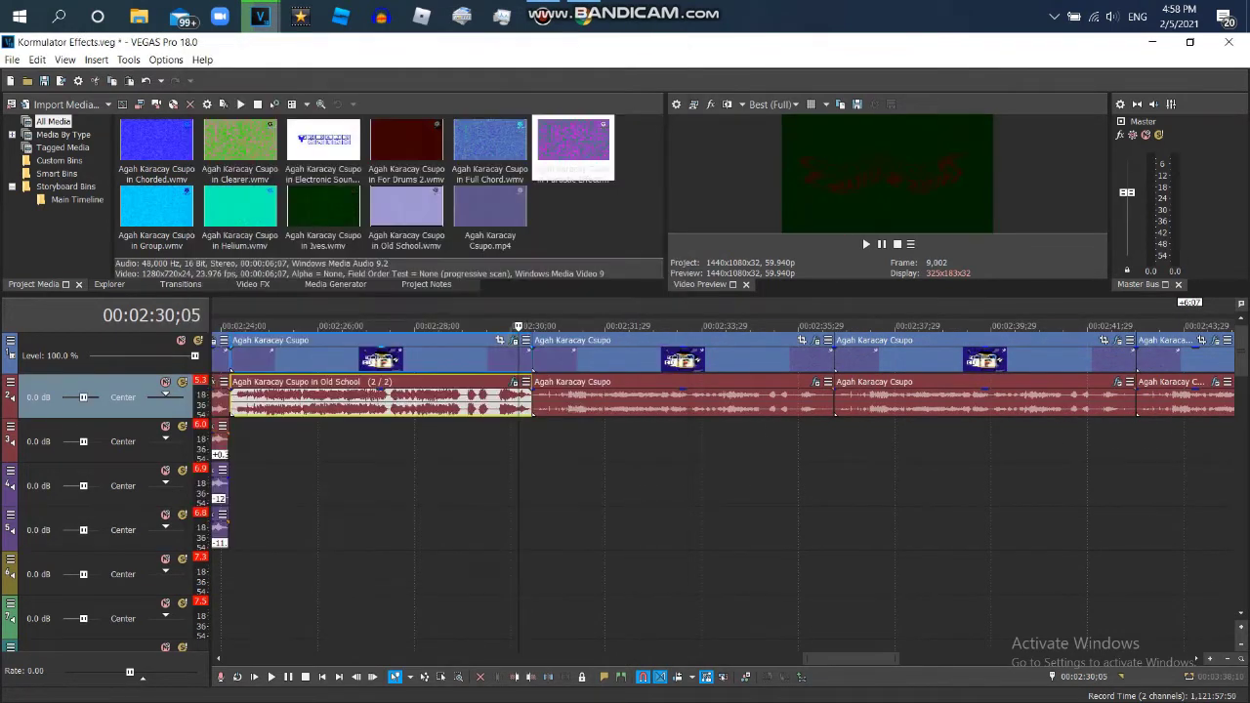
key("Left")
key("Left")
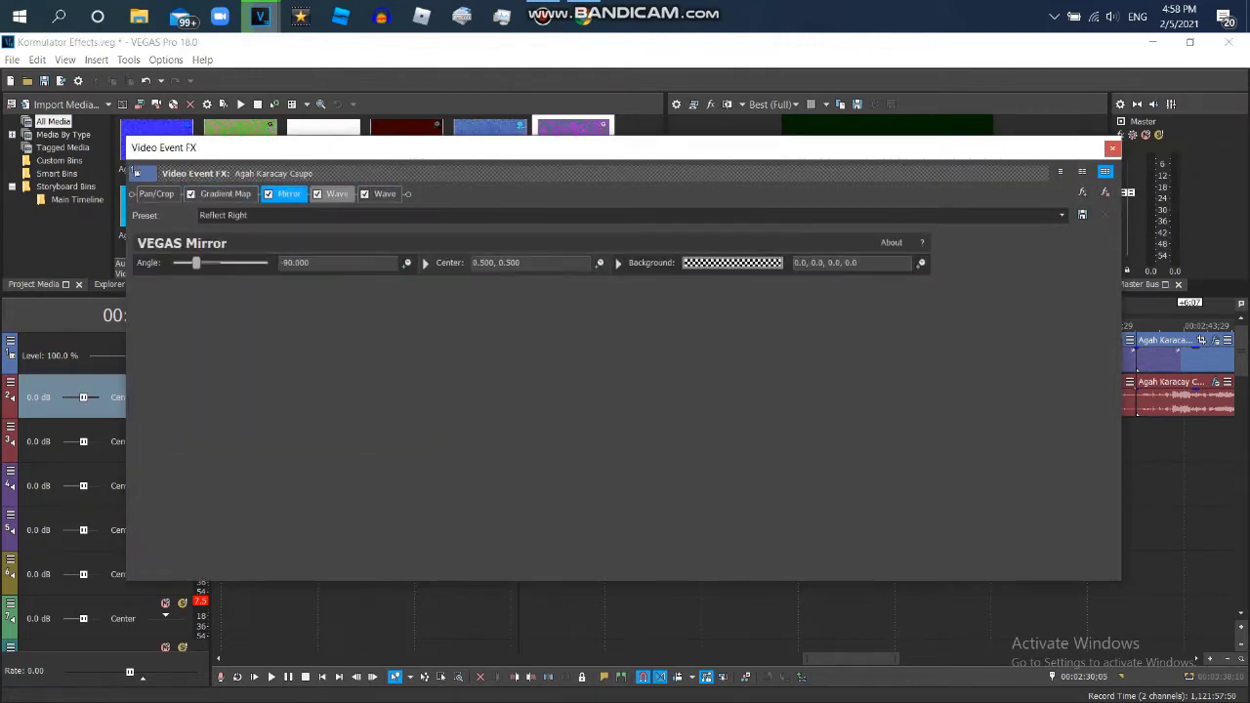
key("Left")
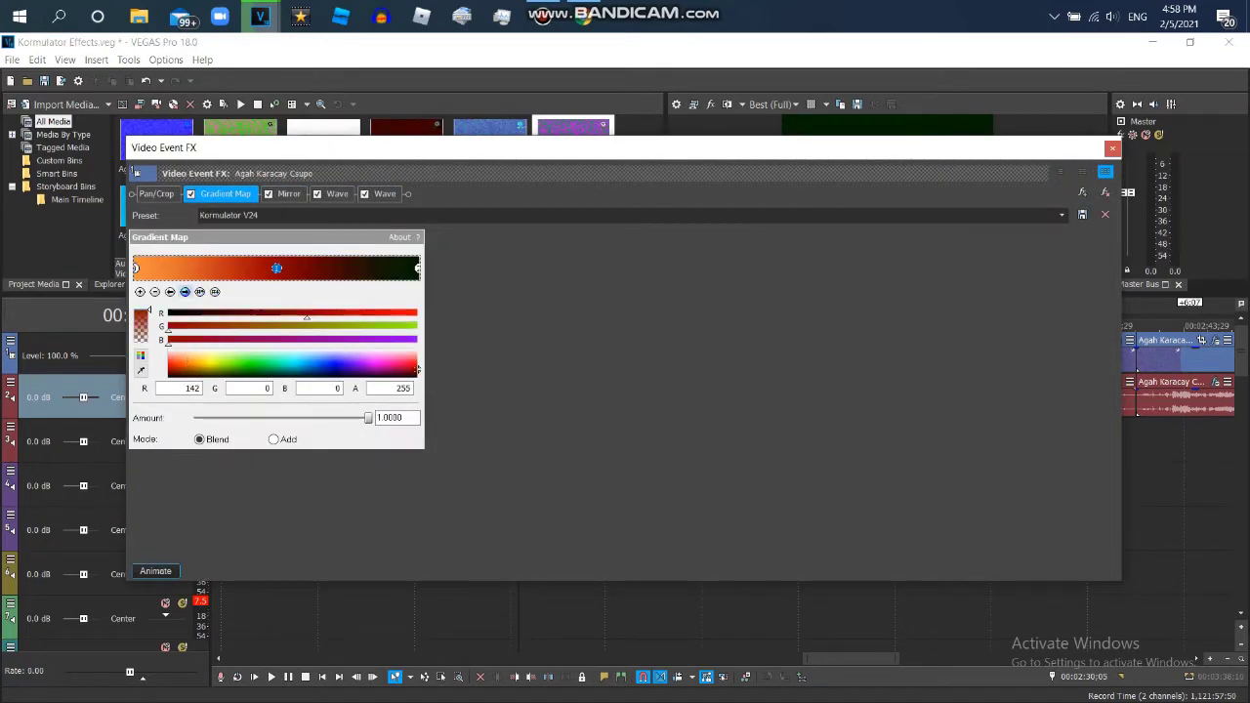
key("Right")
key("Right")
key("Right")
key("Escape")
Inspect the twenty-fifth clip's Pitch Shift audio plug-in and its Light Rays, Invert and HSL Adjust video effects.
left_click(608, 325)
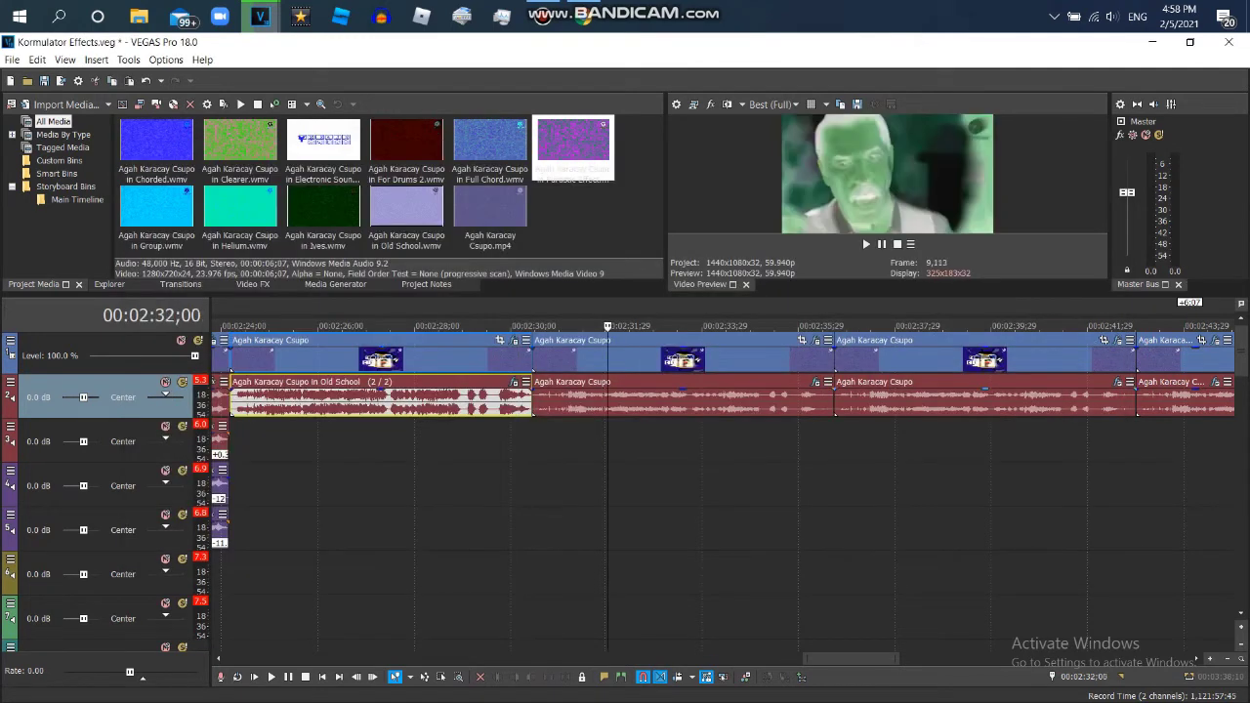
left_click(817, 382)
key("Right")
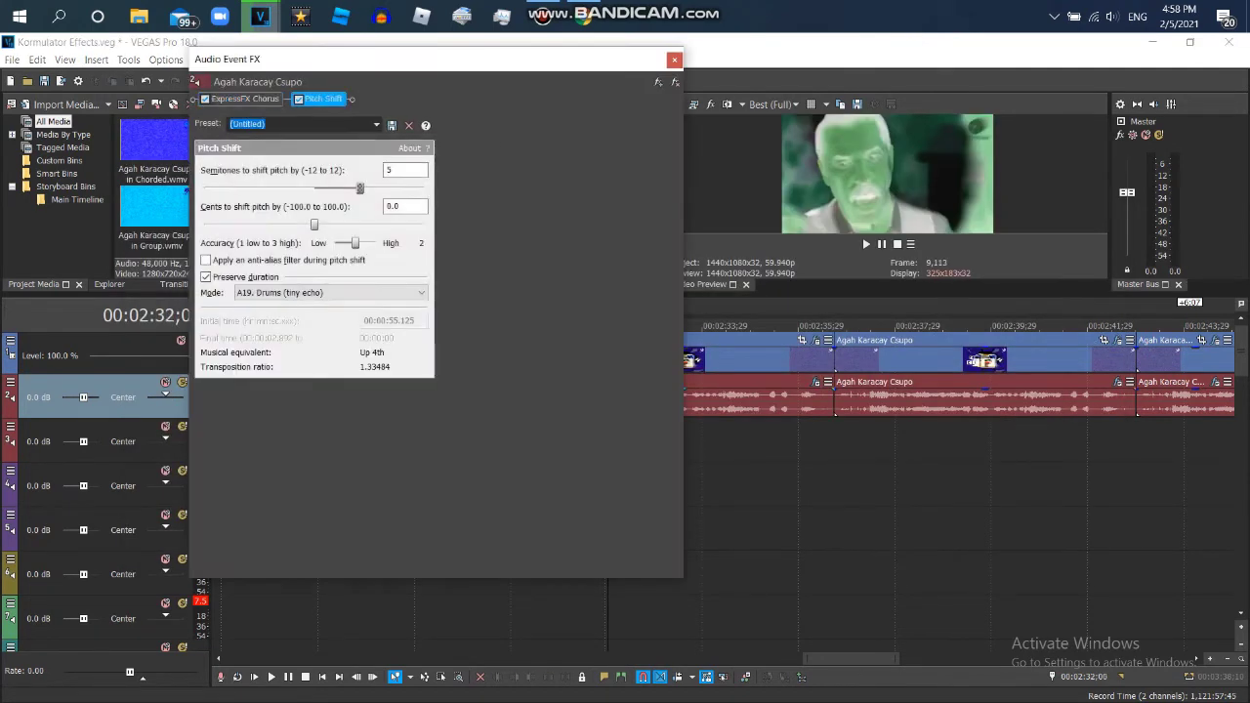
key("Escape")
left_click(815, 339)
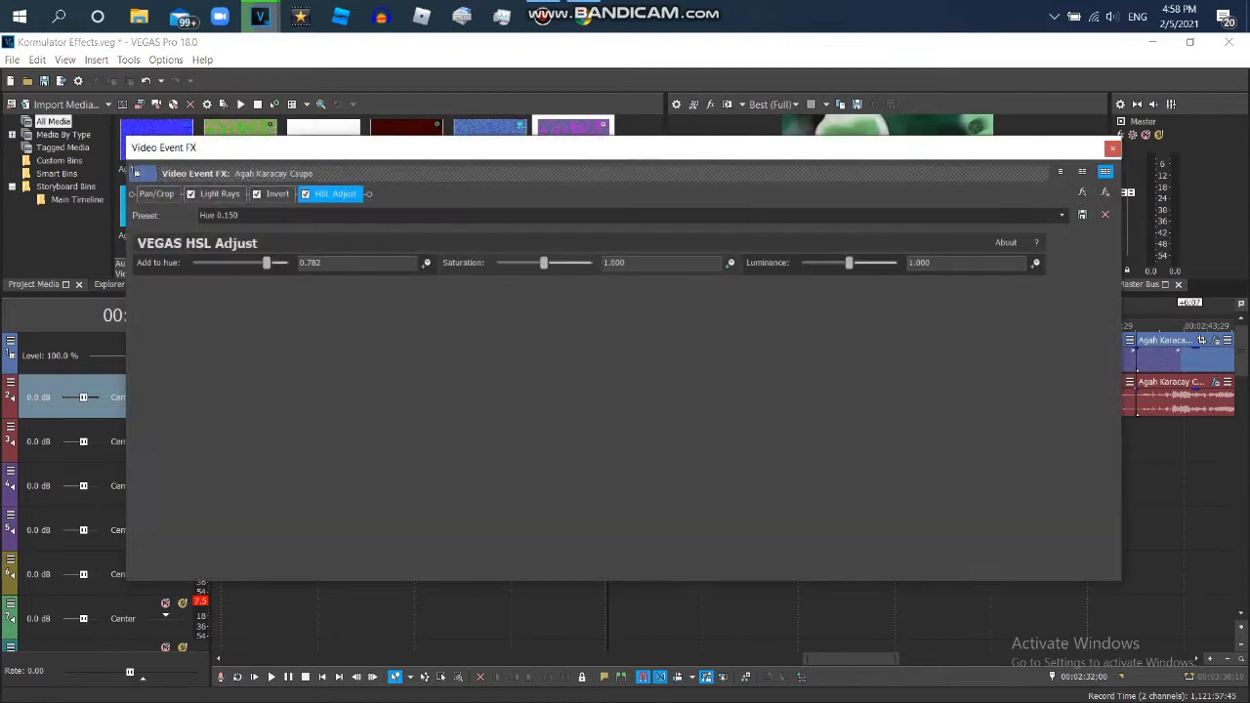
key("Left")
key("Left")
key("Right")
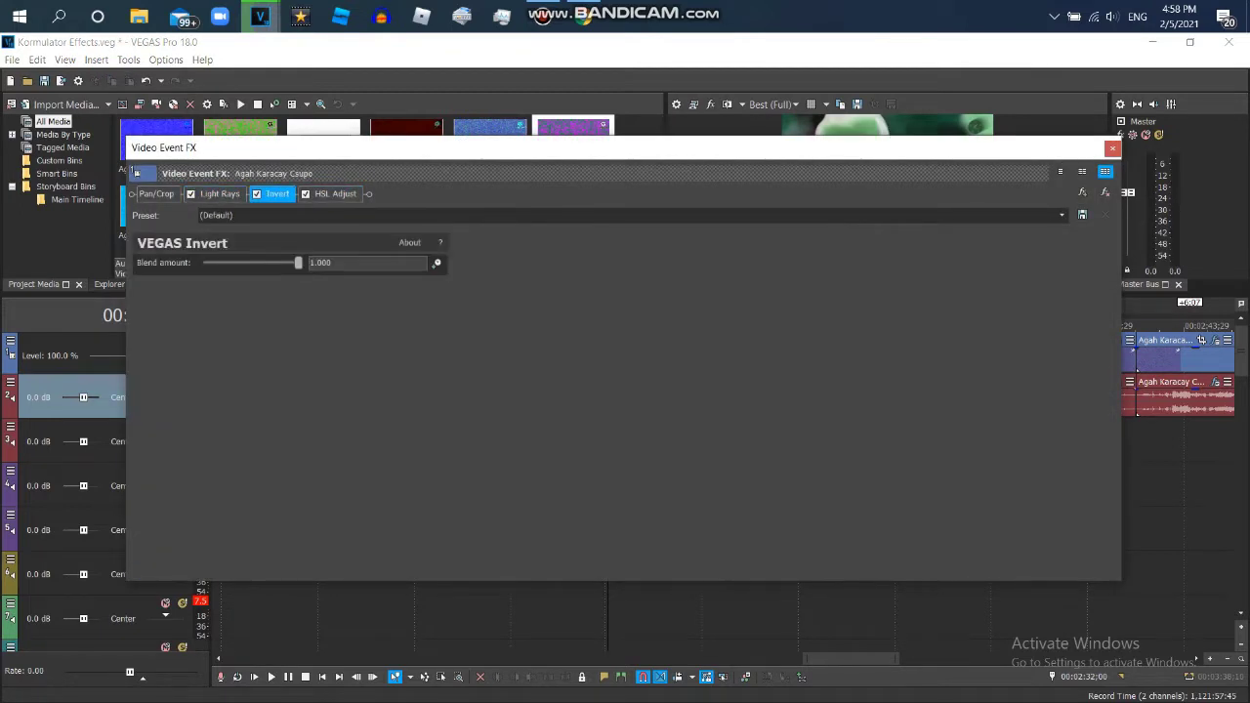
key("Right")
key("Escape")
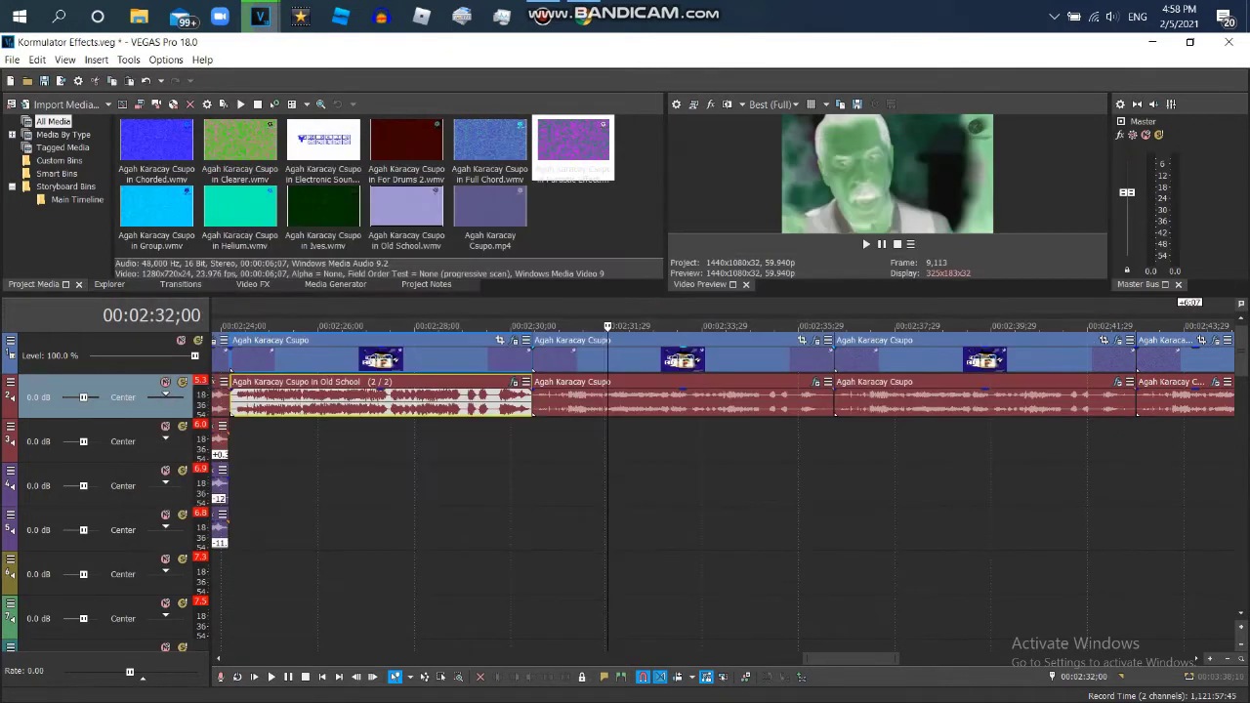
Inspect the twenty-sixth clip's ExpressFX Chorus and Flange/Wah-Wah plug-ins and its Color Corrector (Secondary), TV Simulator, Wave and Mirror video effects.
left_click(897, 396)
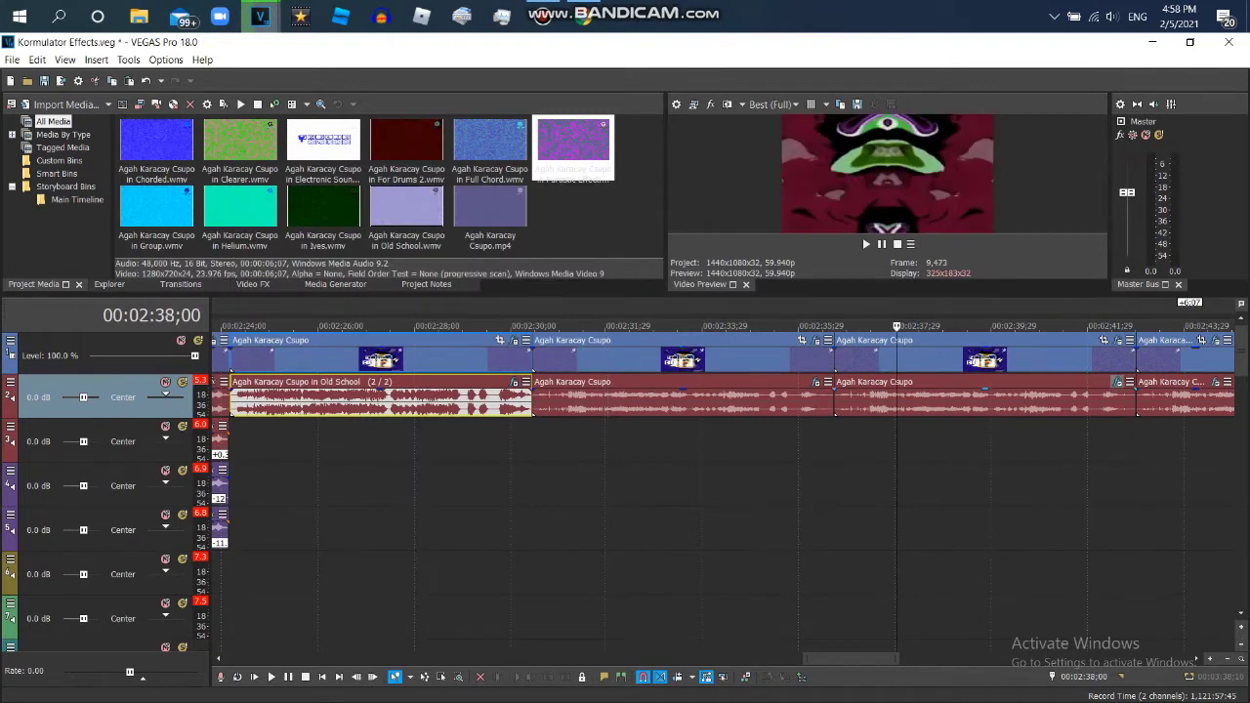
left_click(1119, 382)
key("Left")
key("Right")
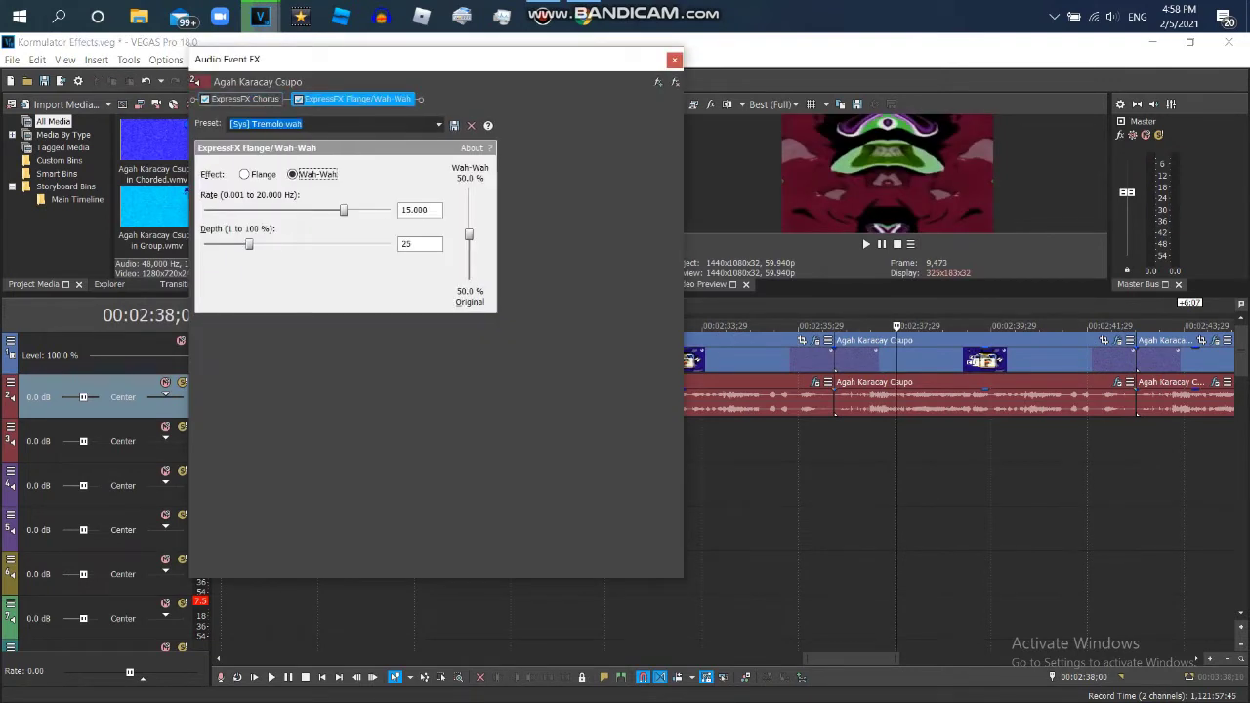
left_click(1104, 340)
key("Left")
key("Left")
key("Left")
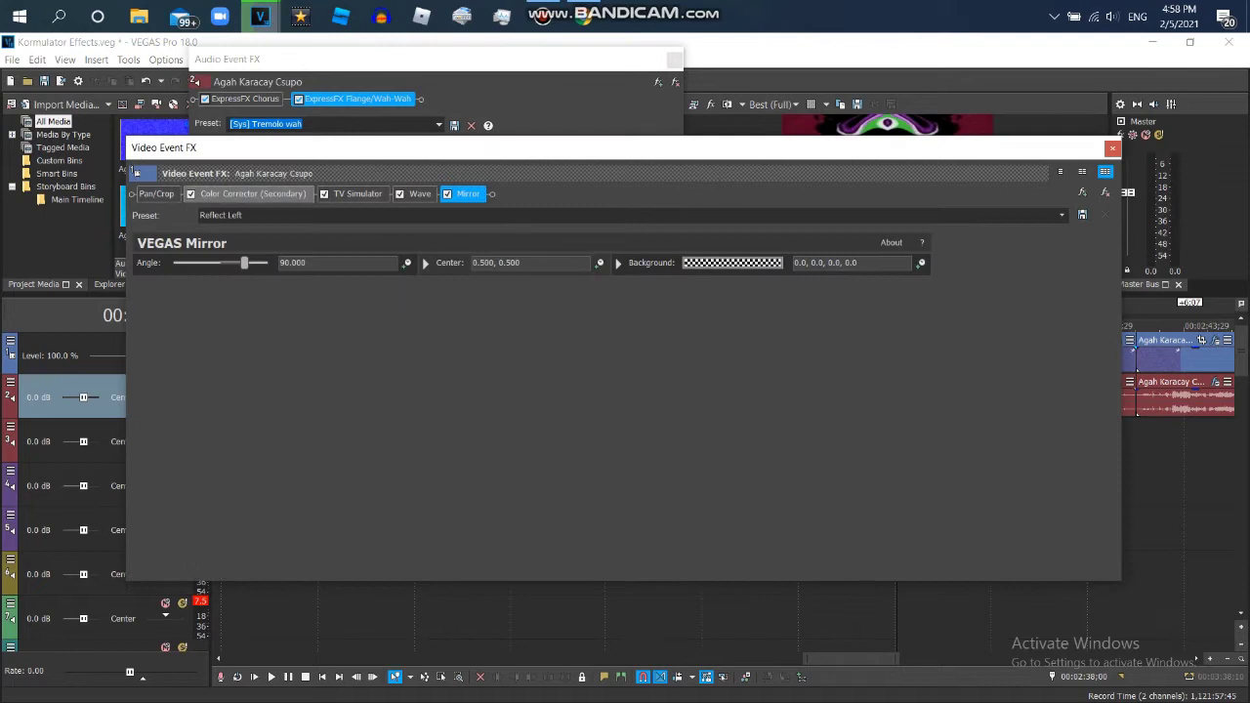
key("Right")
key("Right")
key("Right")
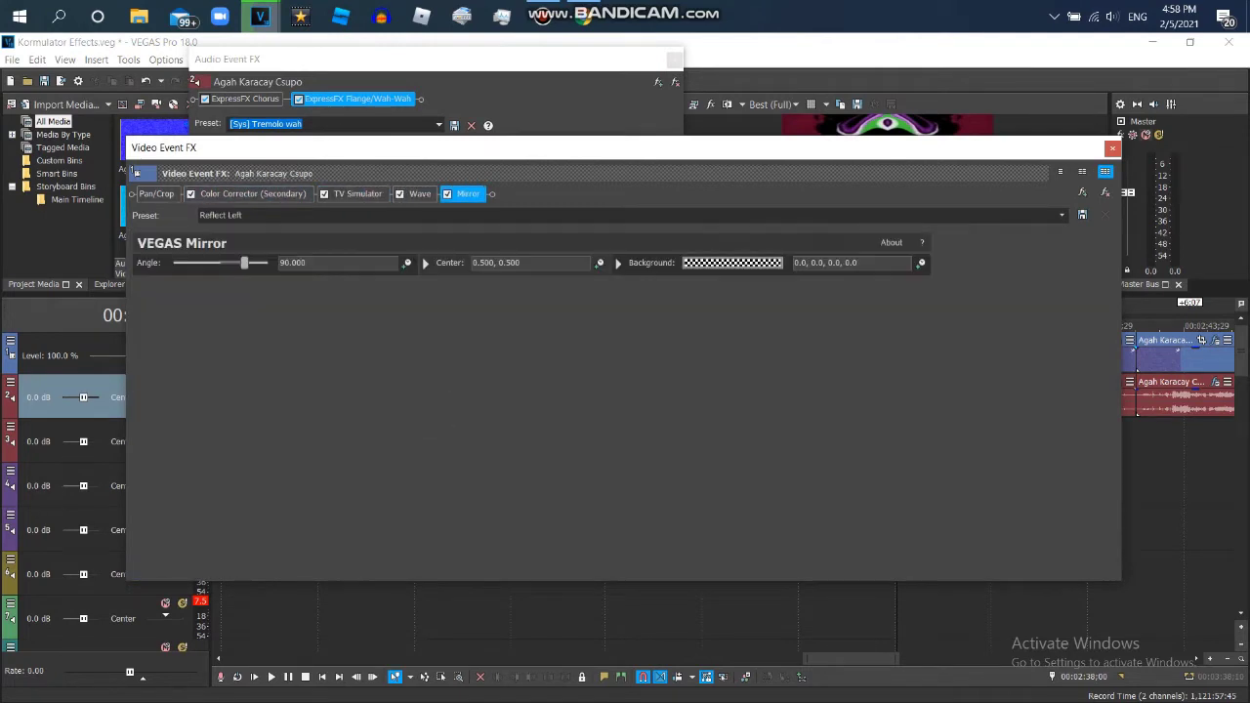
key("Escape")
key("Escape")
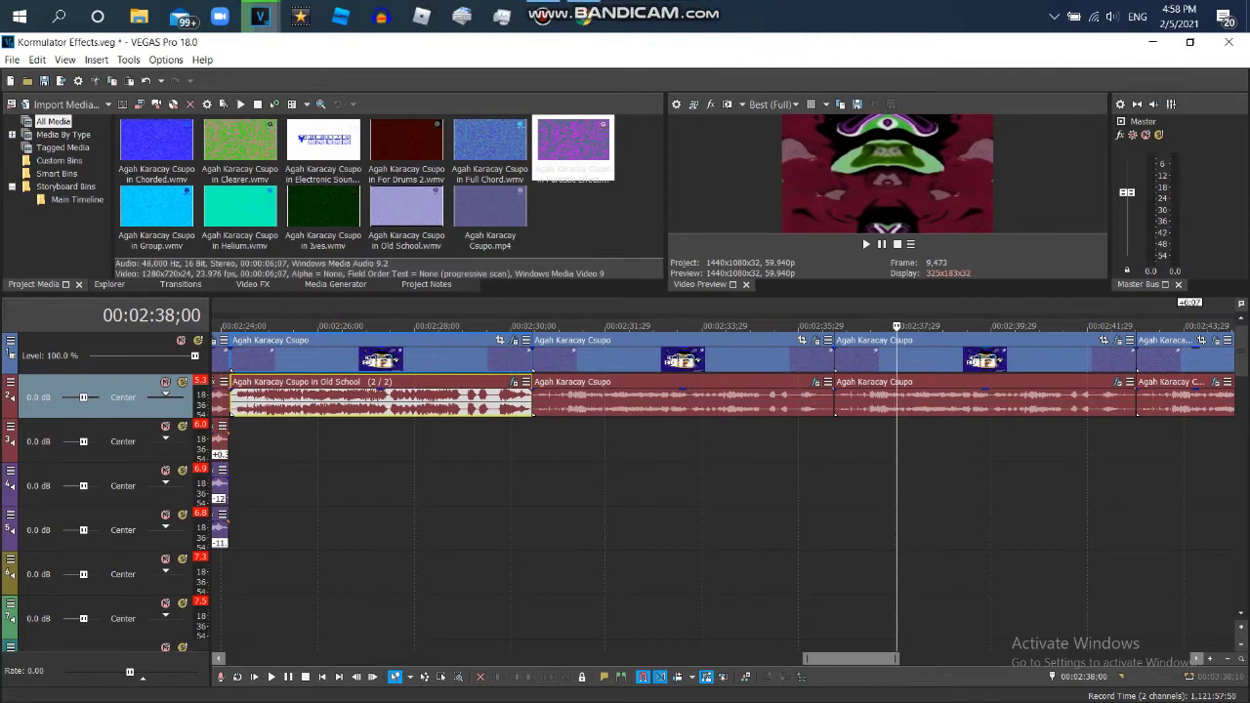
Annotate the twenty-eighth clip's audio on screen with "Audio: Kormulator V21 + G MAjor".
key("Right")
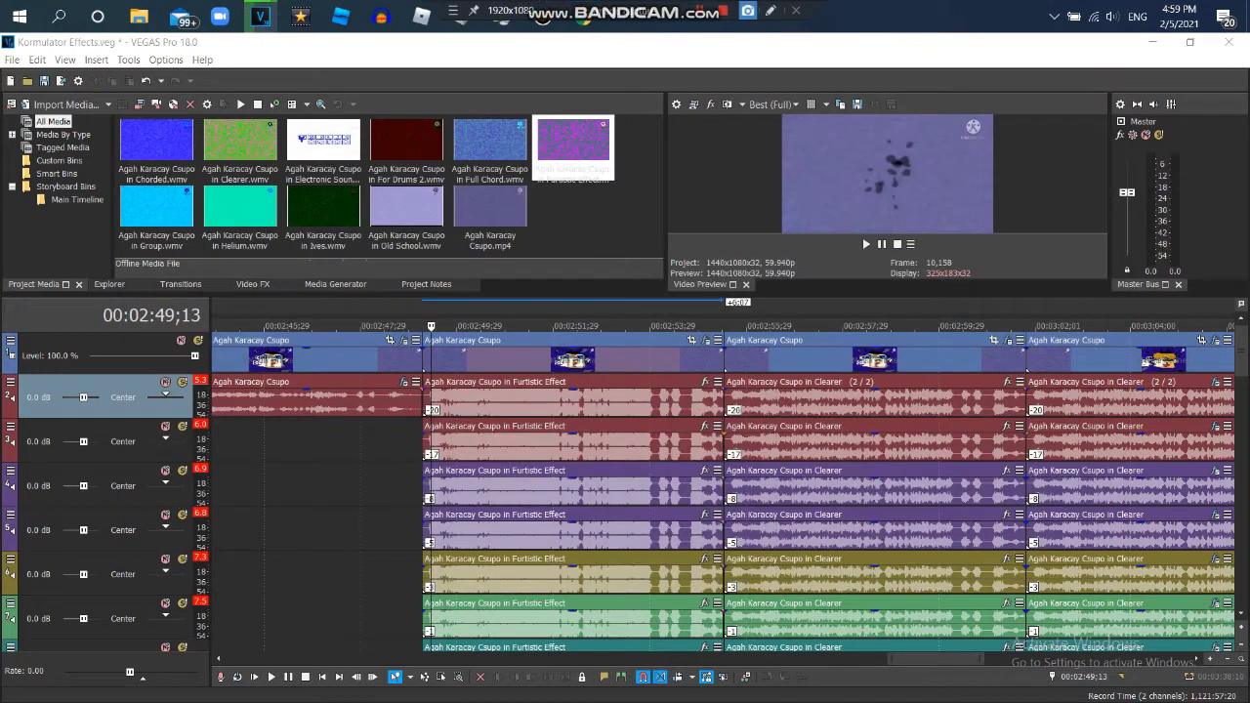
left_click(771, 11)
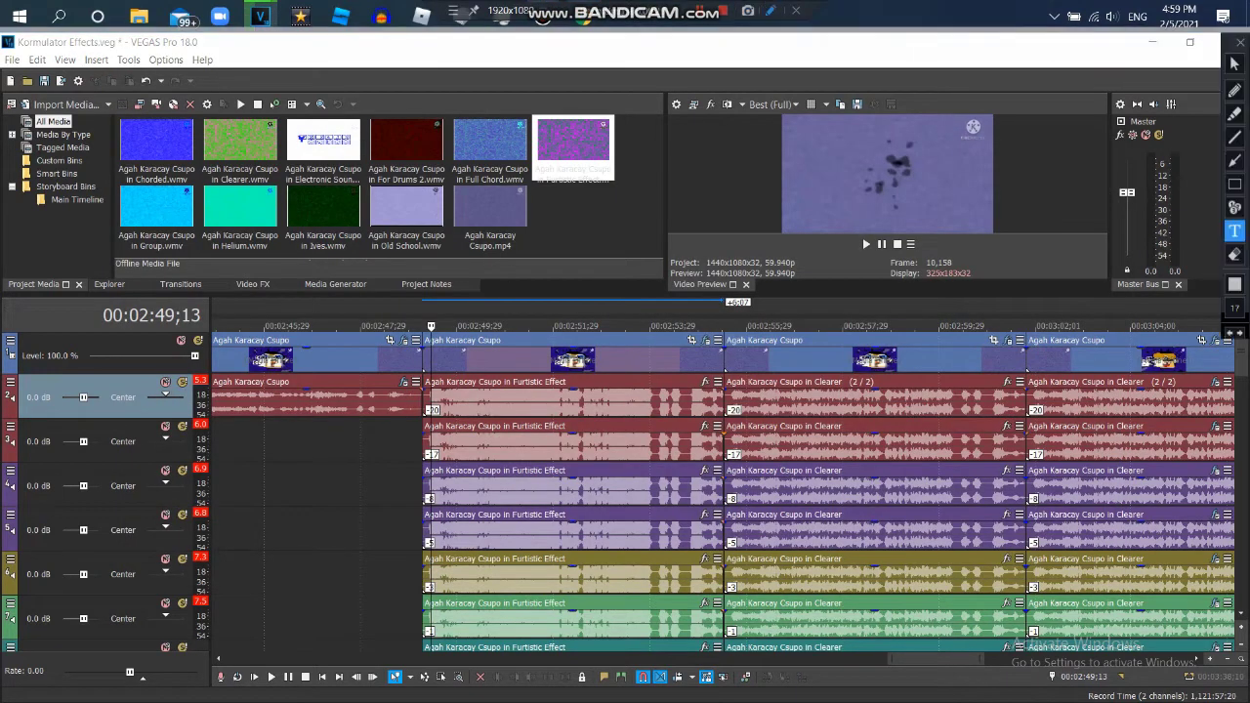
type("Audio")
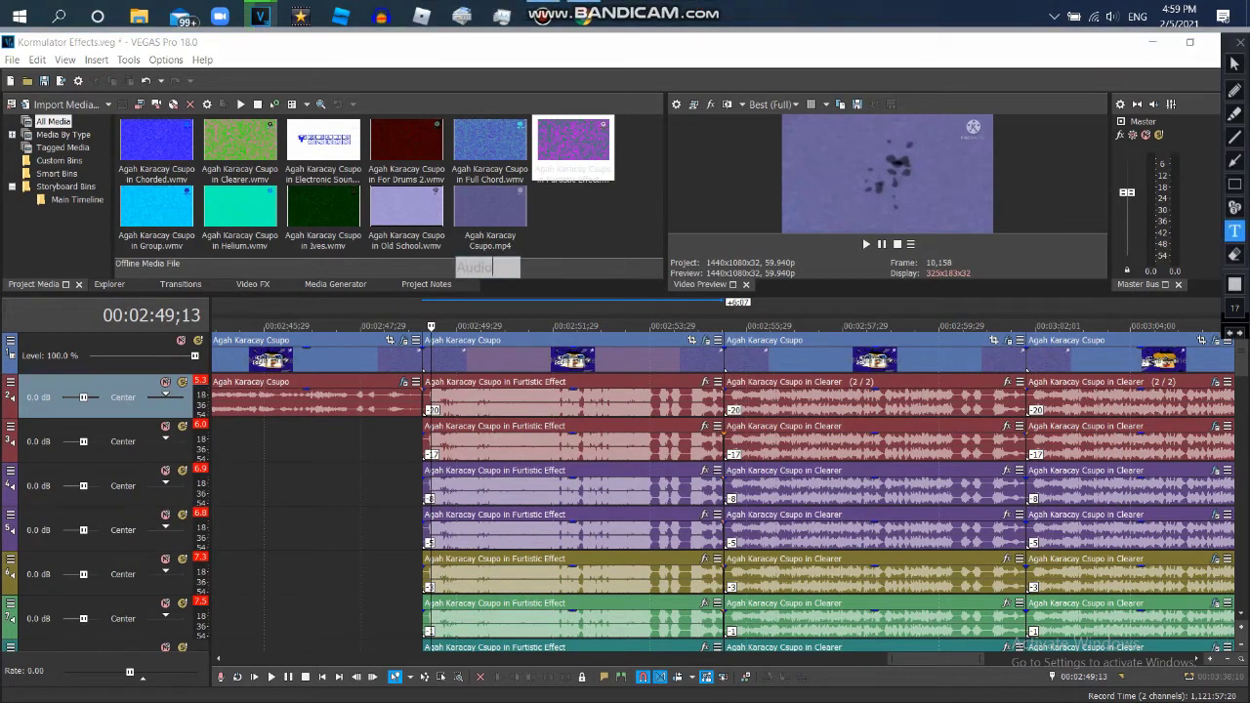
type(":")
key("Return")
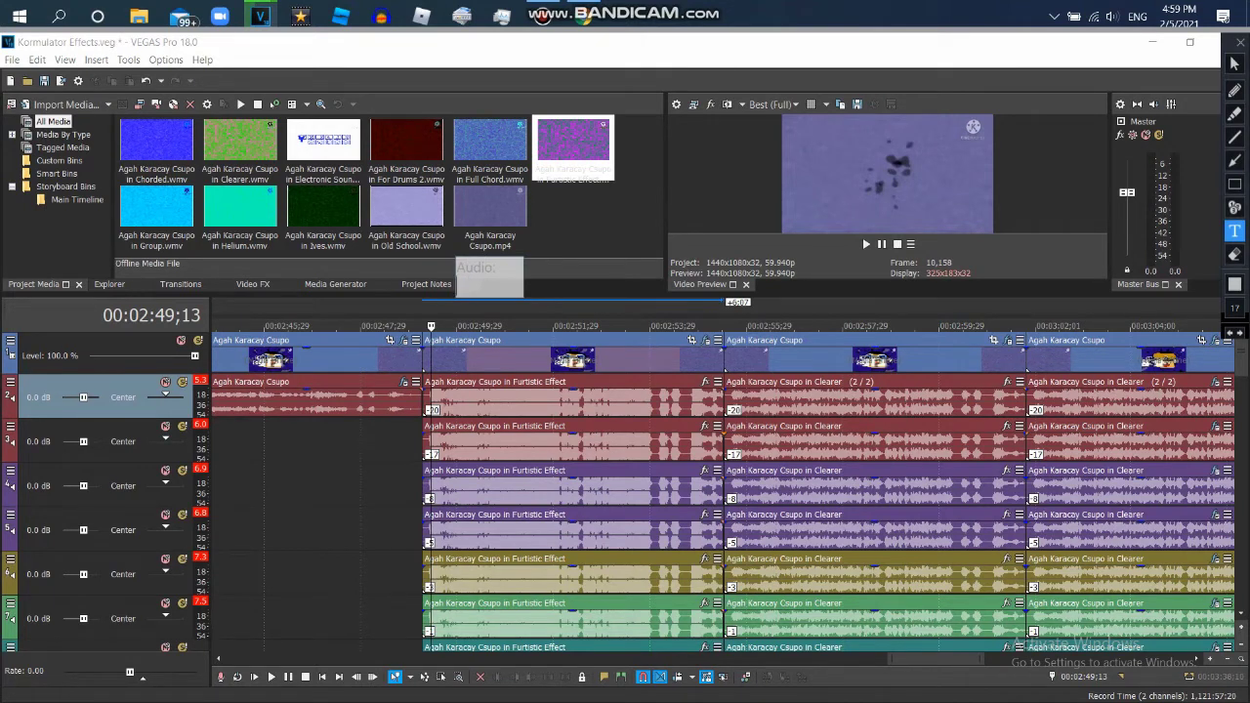
type("Kormulator")
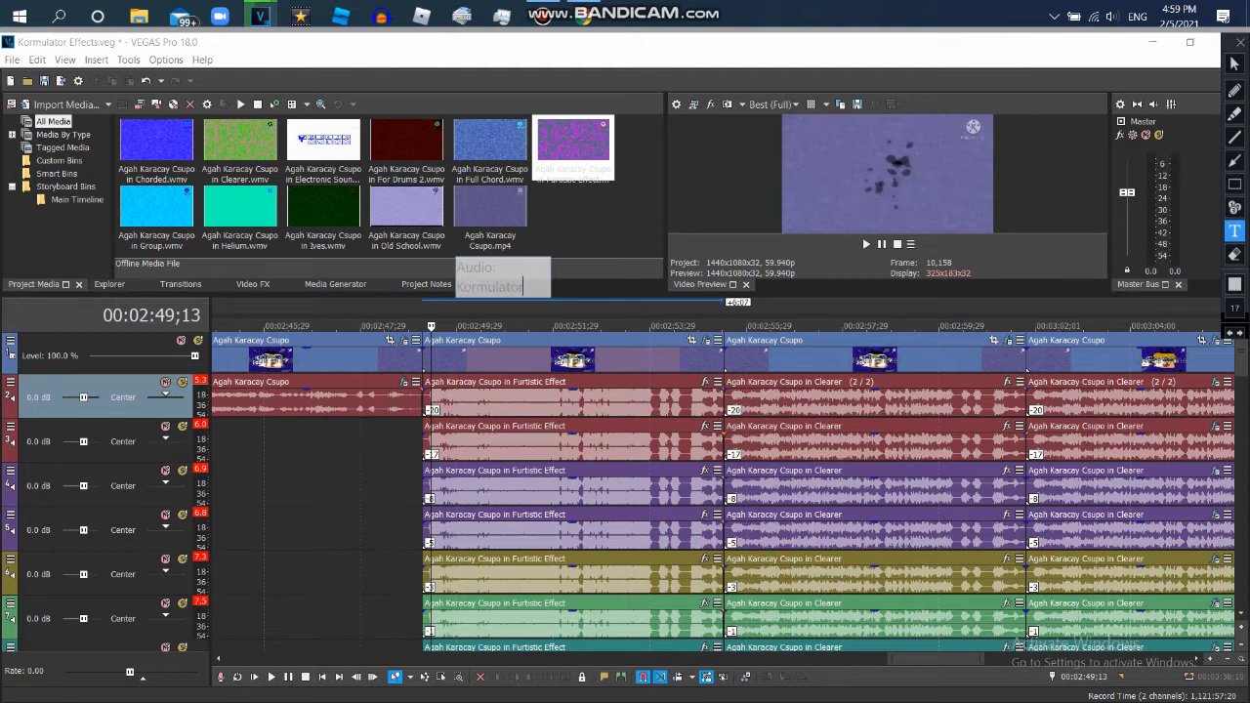
type(" V21 +")
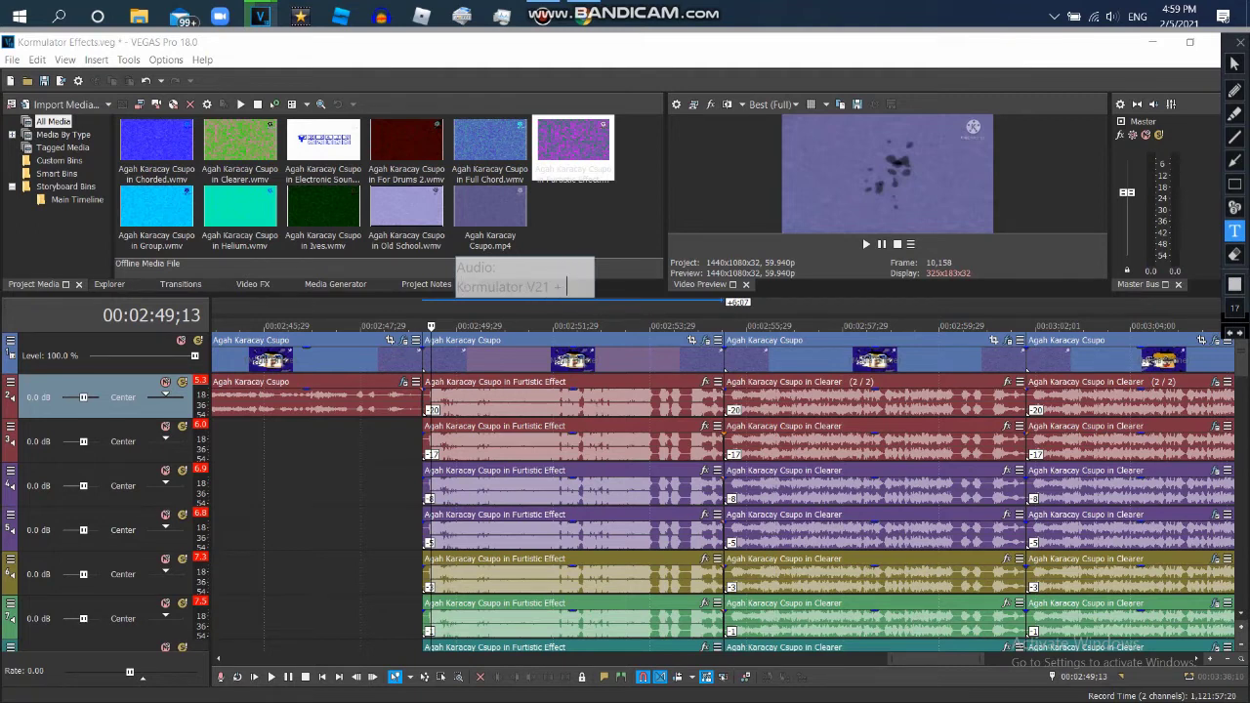
type(" G MAjor")
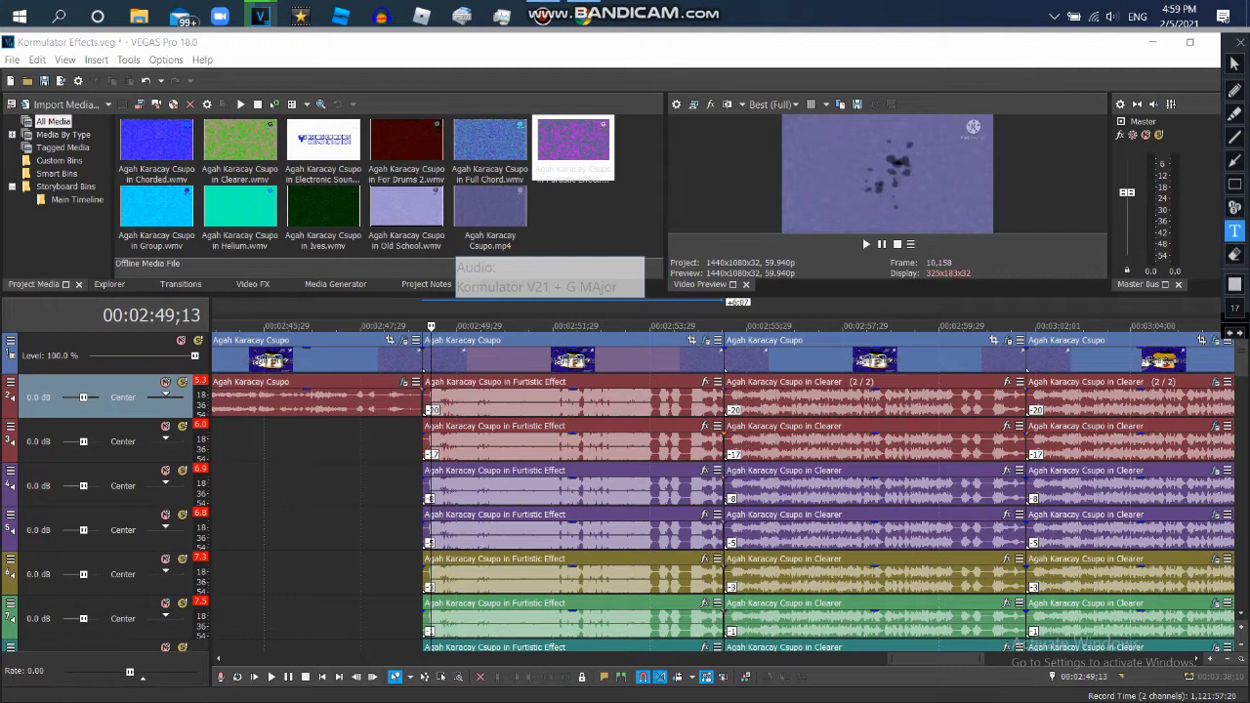
Move to the twenty-ninth clip and annotate it on screen with "Combination: Kormulator V@1 + G Major 1".
left_click(770, 325)
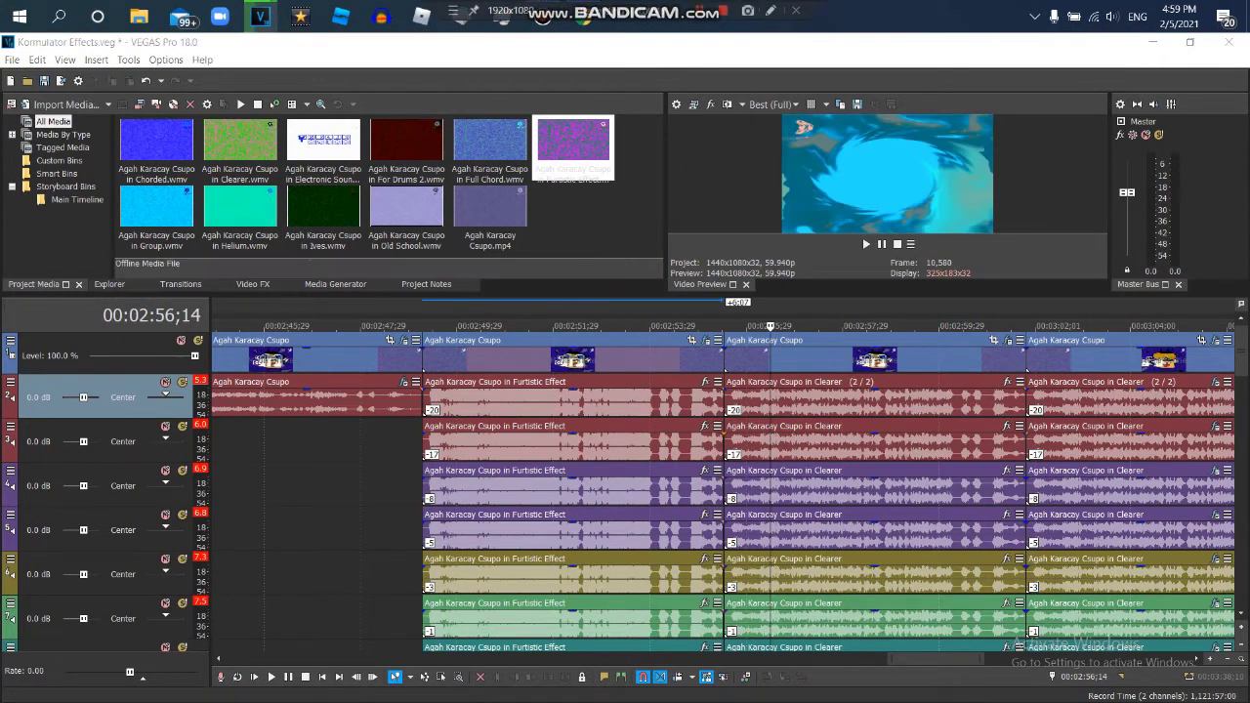
left_click(771, 9)
type("Combination: ")
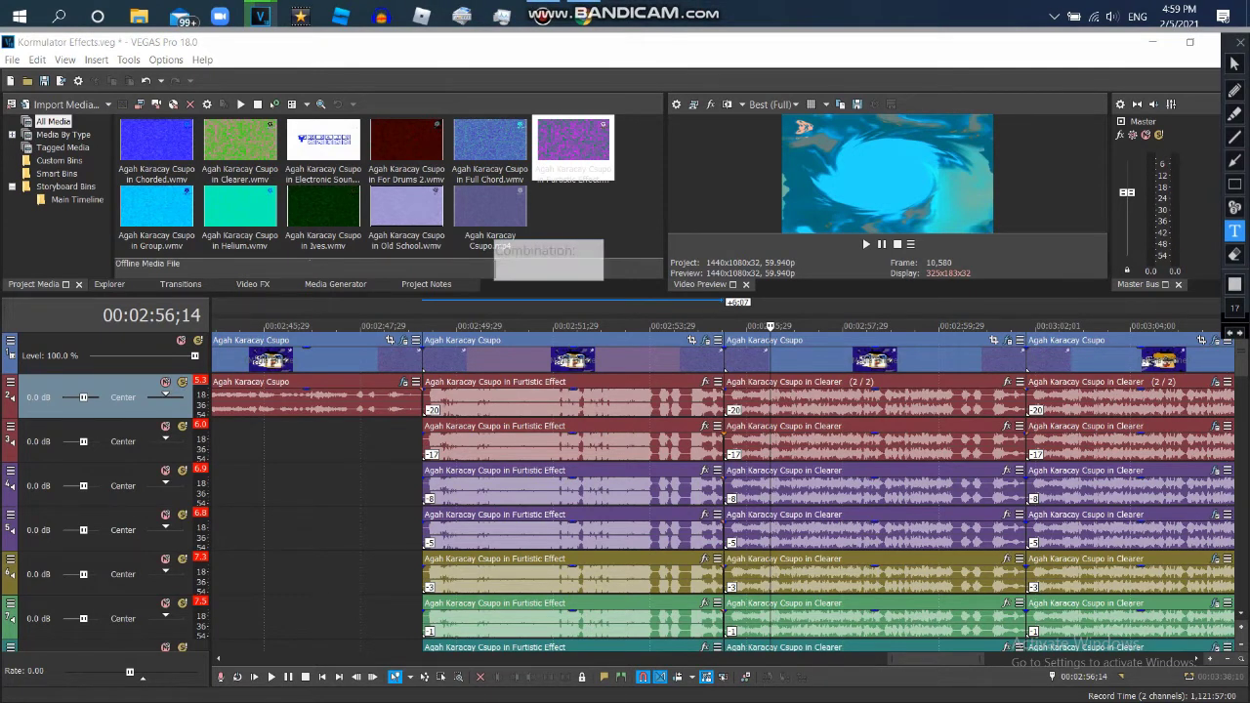
type("Kormulator V@1 + G Major 1")
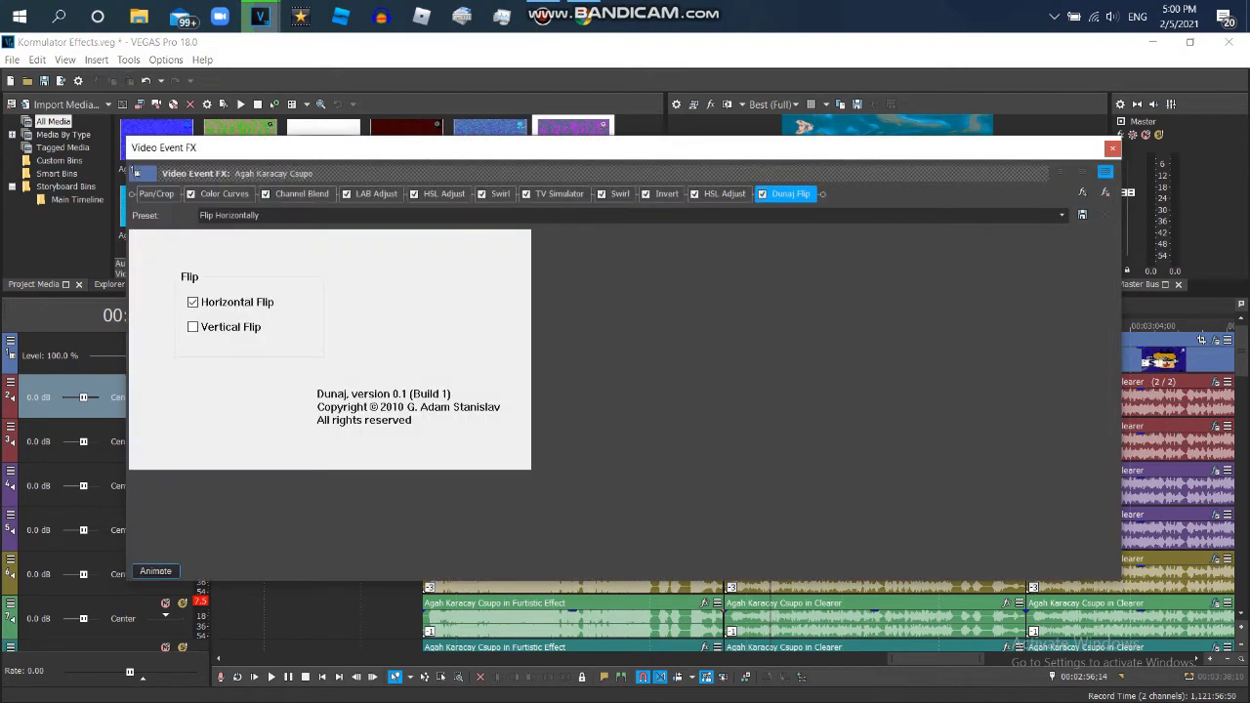
Inspect the twenty-ninth clip's Color Curves, Channel Blend, LAB Adjust, HSL Adjust, Swirl, TV Simulator, Invert and Dunaj Flip video effects.
left_click(224, 194)
left_click(302, 193)
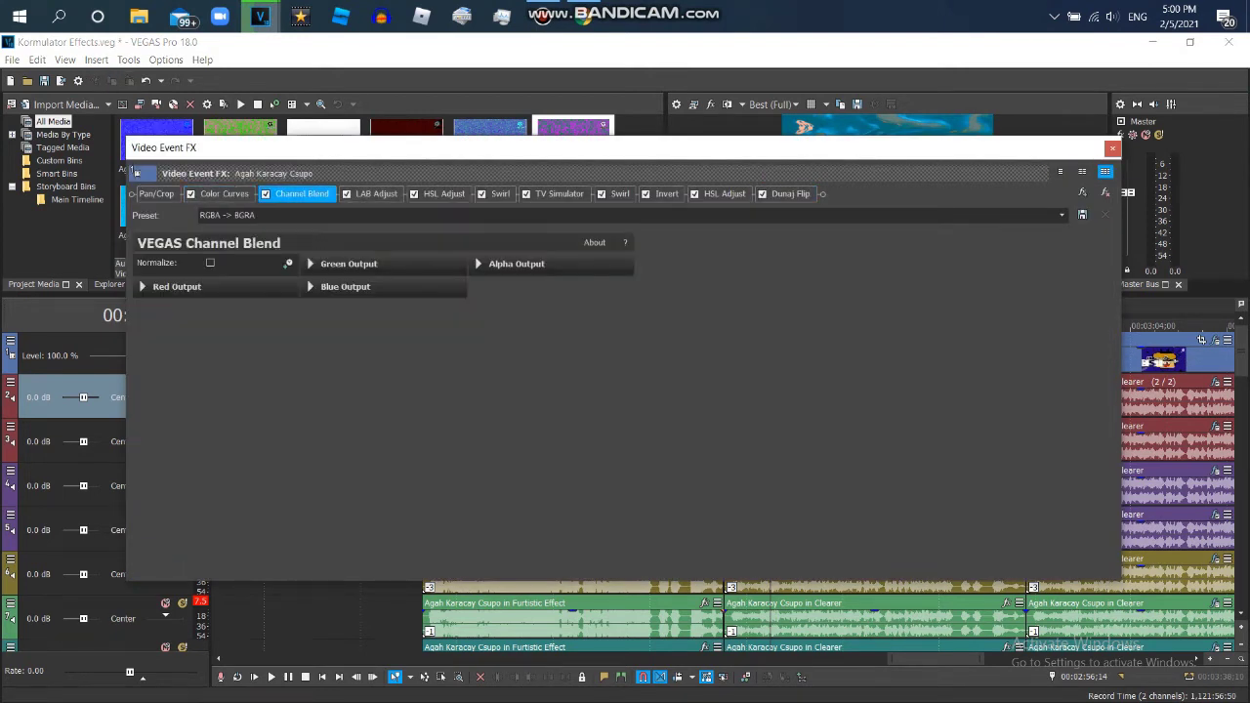
left_click(376, 193)
left_click(443, 193)
left_click(500, 194)
left_click(559, 193)
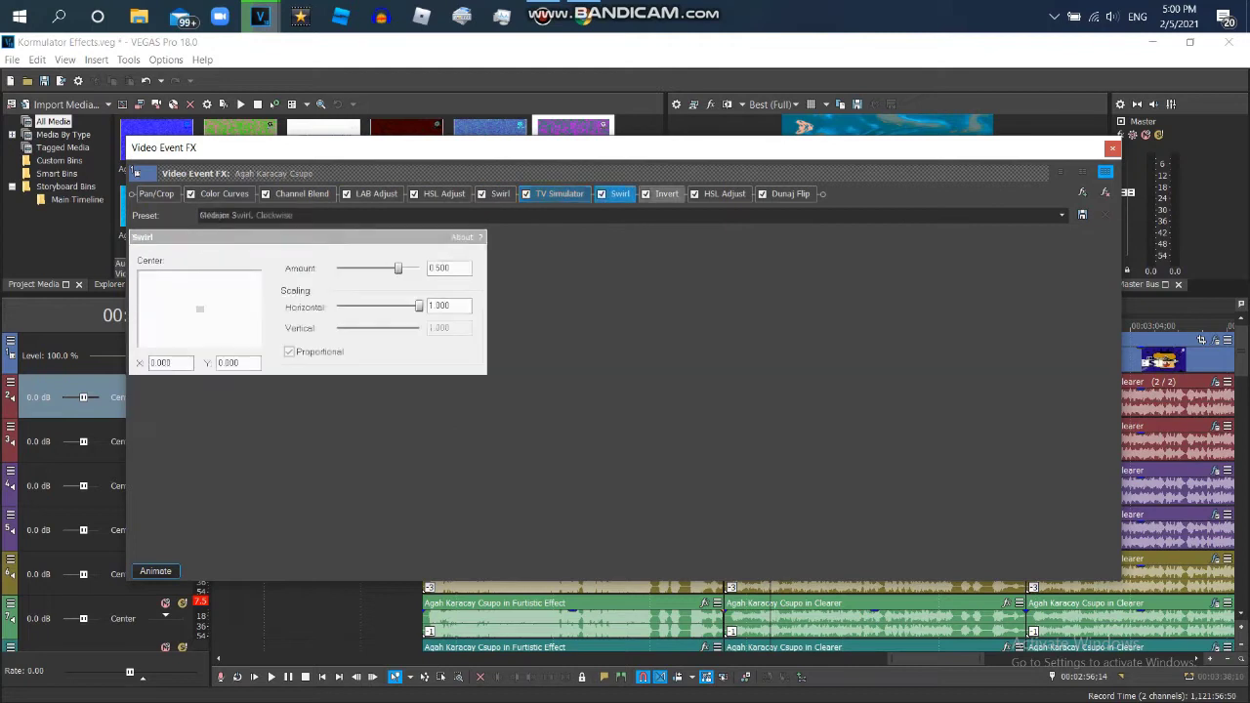
left_click(666, 193)
left_click(724, 193)
left_click(790, 194)
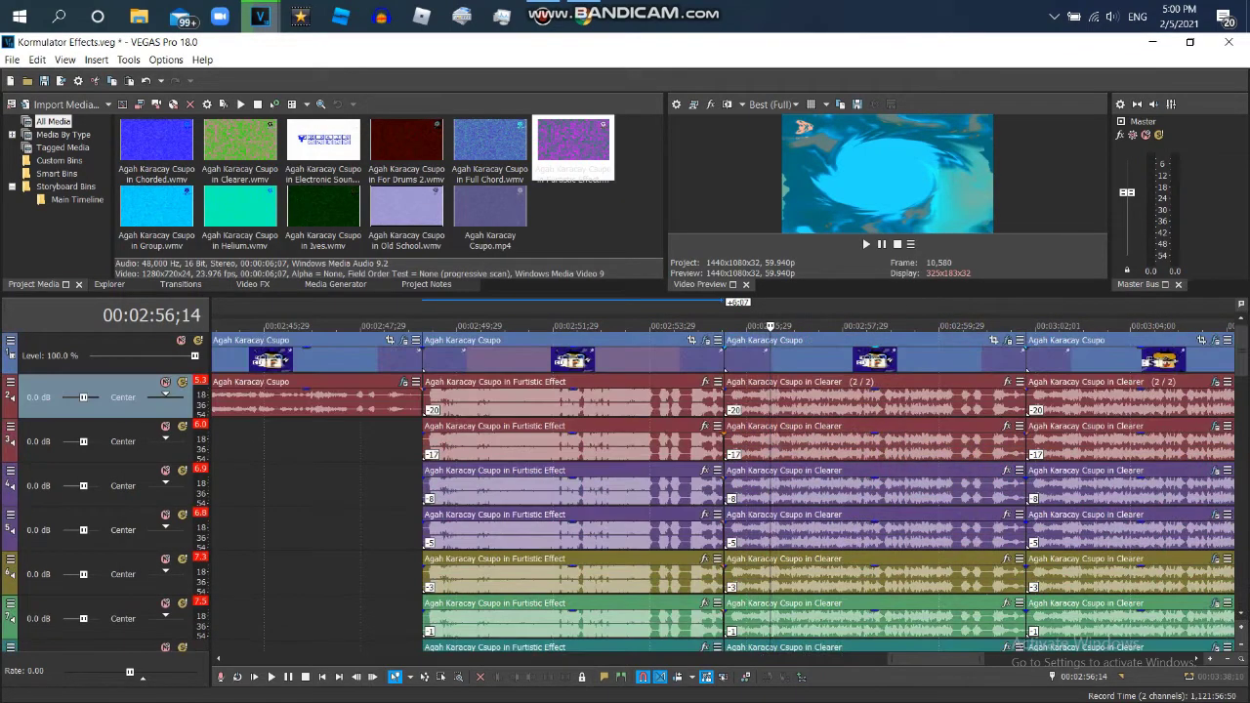
Move to the thirtieth clip and inspect its Color Curves, Channel Blend, LAB Adjust and HSL Adjust video effects.
scroll(723, 489, "right", 5)
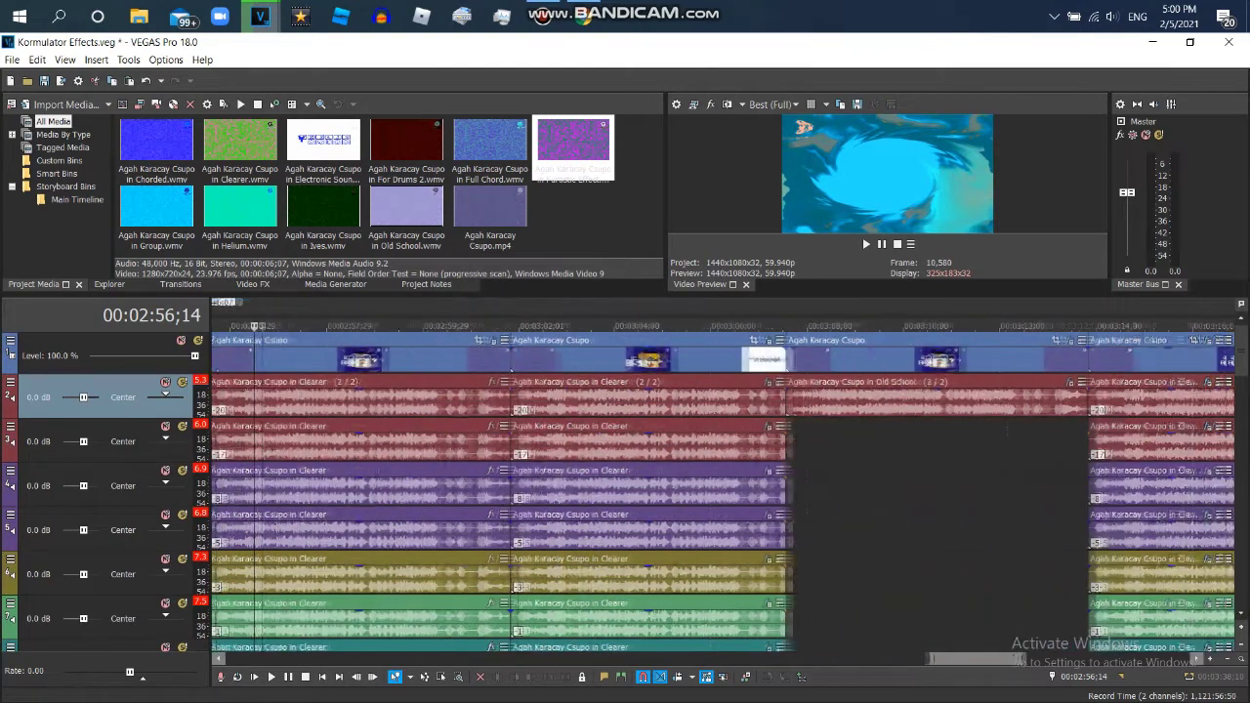
left_click(513, 361)
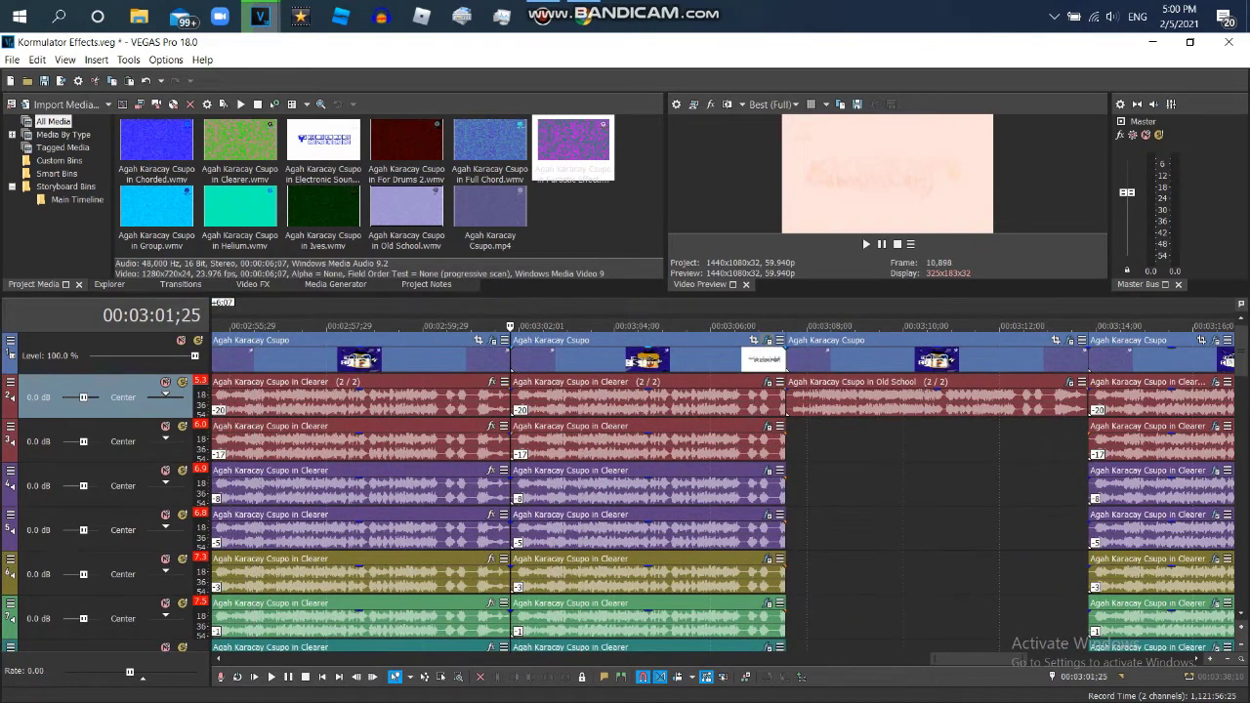
left_click(767, 340)
left_click(224, 194)
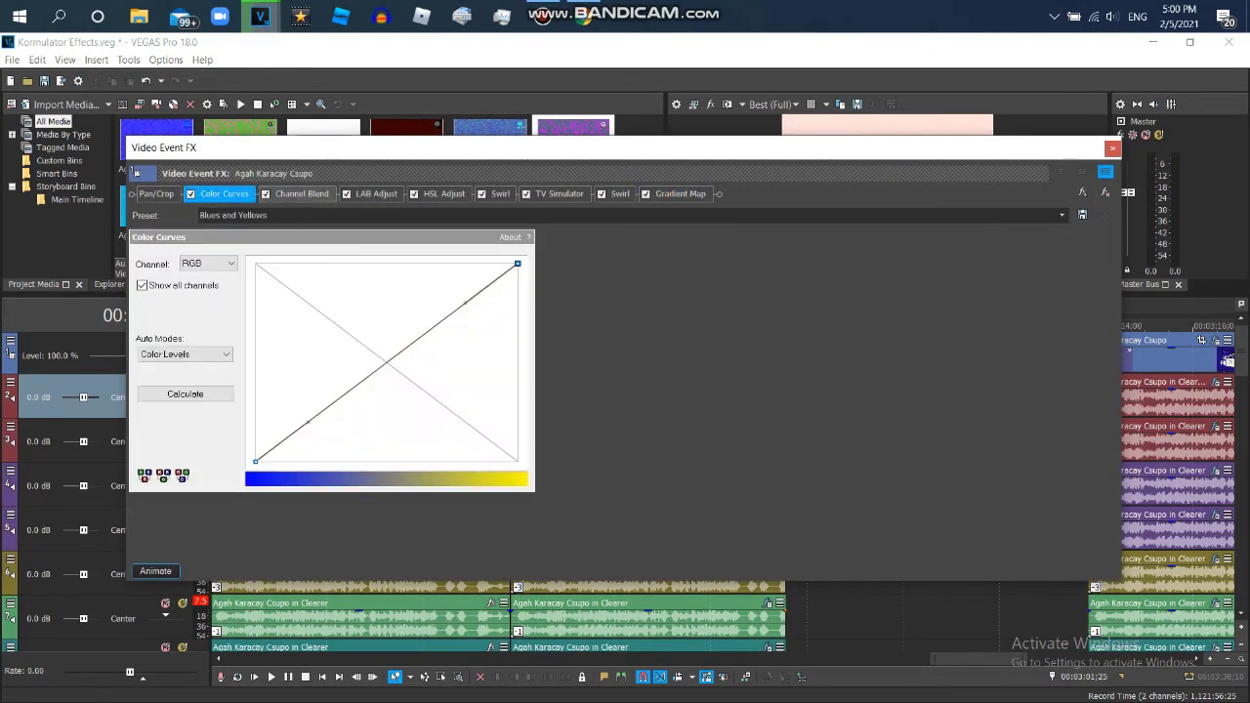
left_click(302, 194)
left_click(376, 193)
left_click(445, 194)
left_click(584, 16)
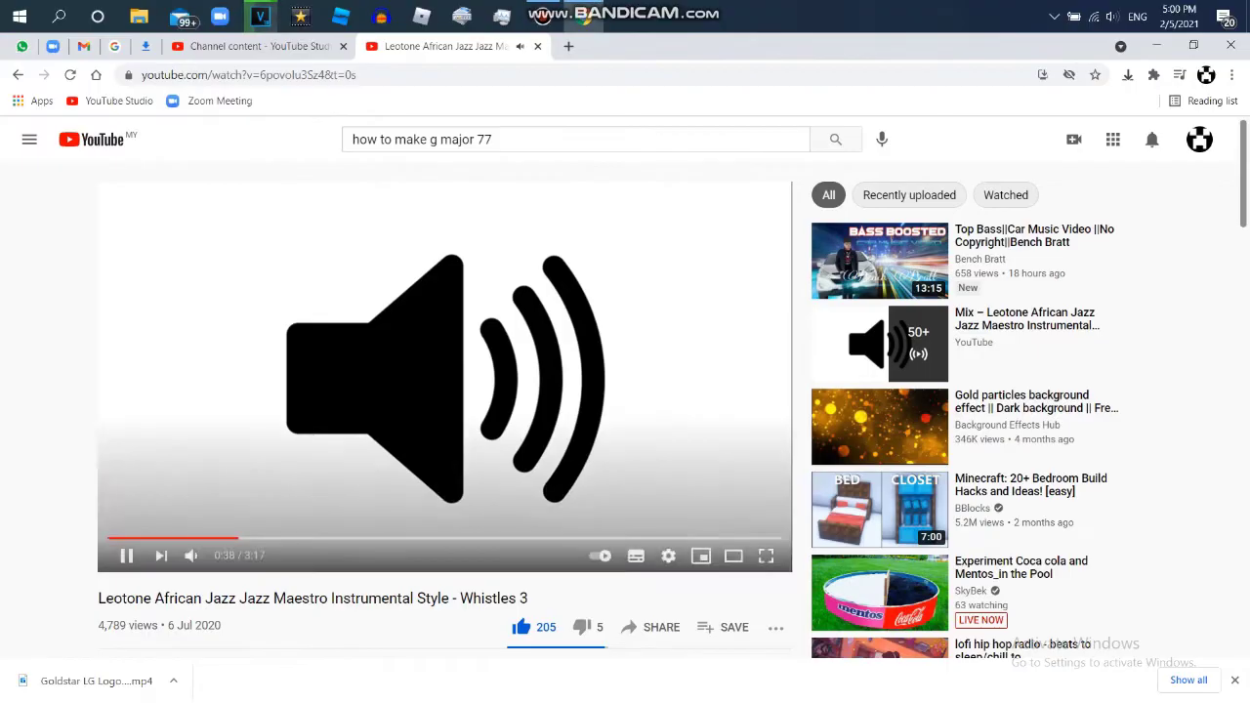
mouse_move(260, 16)
left_click(88, 93)
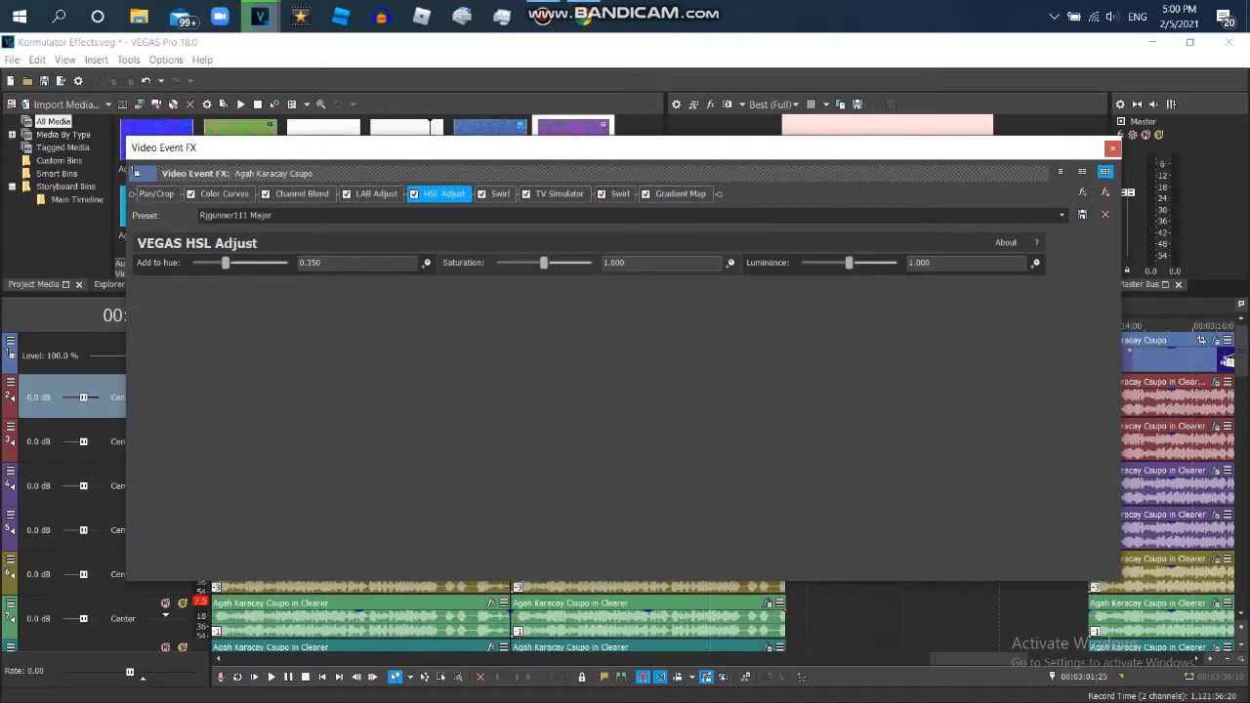
Inspect the thirtieth clip's two Swirl effects, TV Simulator and Gradient Map, and close its video effects.
left_click(500, 194)
left_click(558, 193)
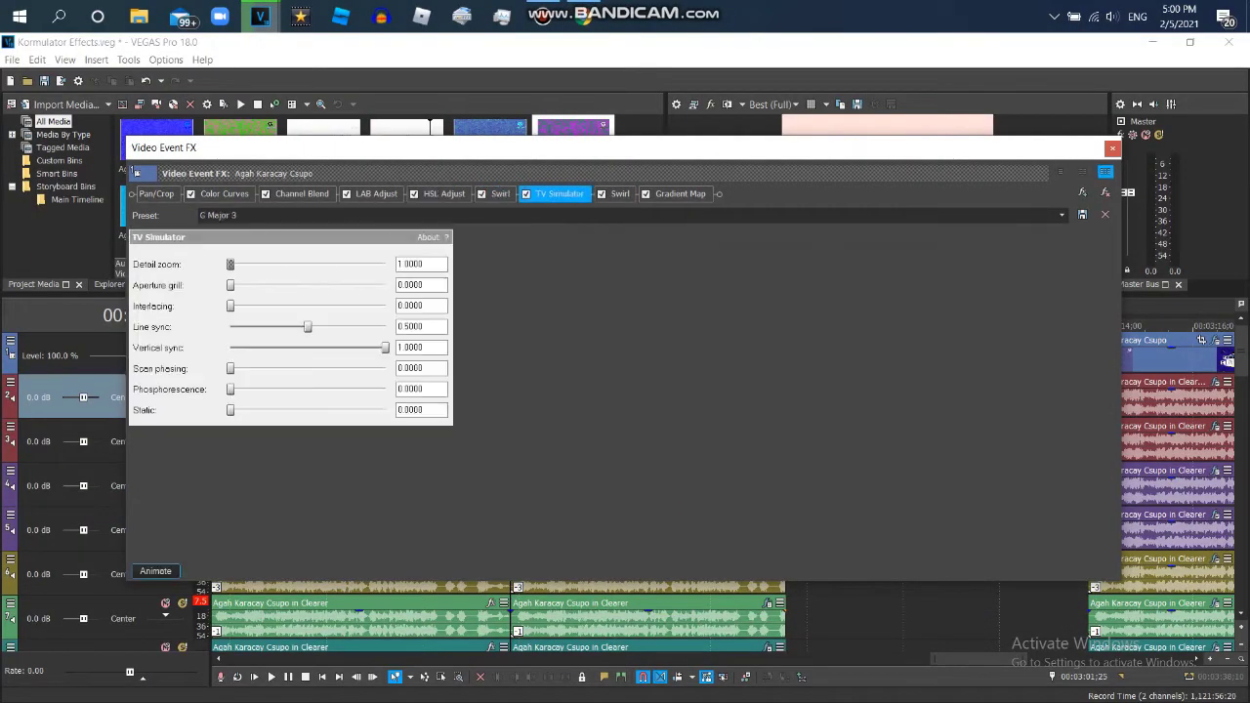
left_click(620, 193)
left_click(680, 193)
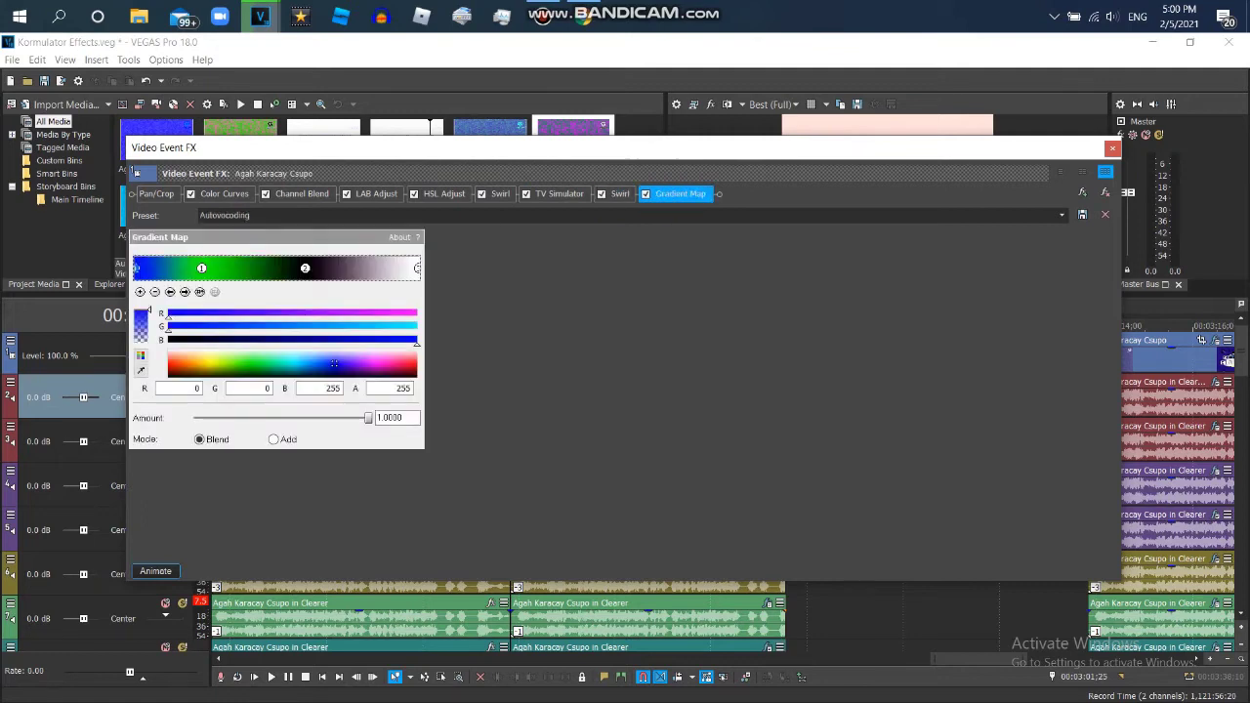
left_click(1113, 148)
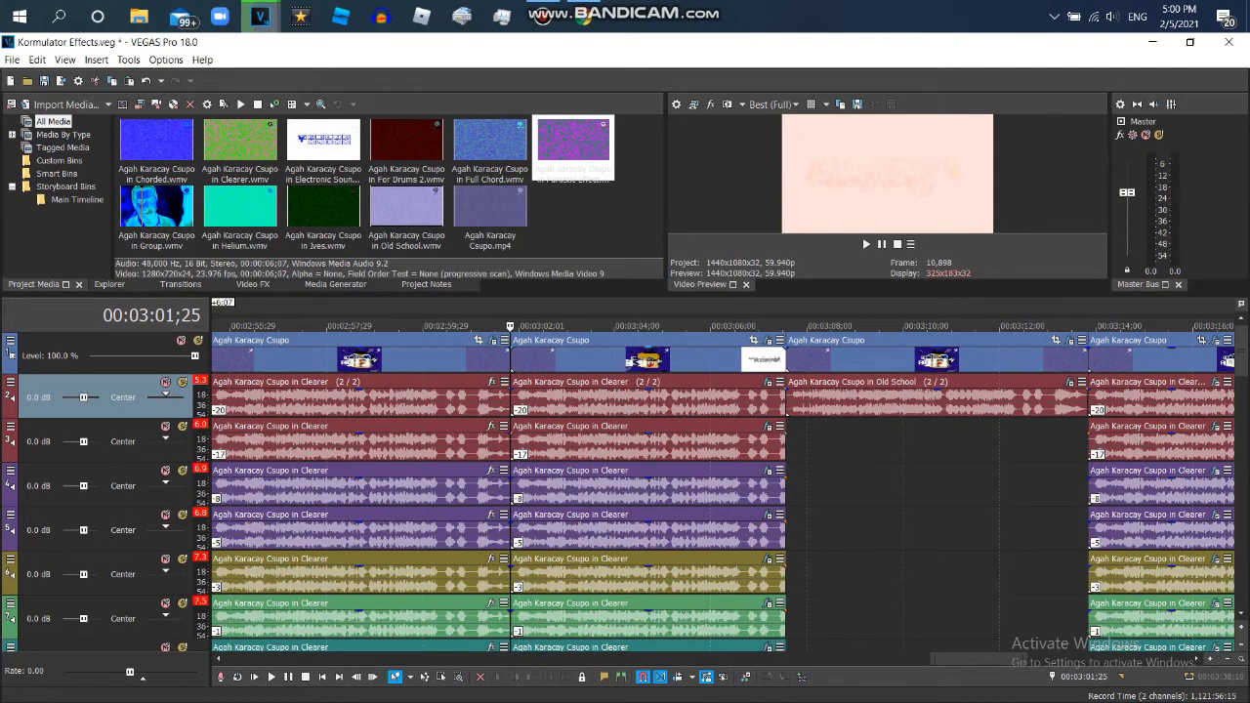
Annotate the thirtieth clip on screen with "Audio: Kormulator V21 + Autovocoding" and inspect its IL Vocodex audio plug-in.
left_click(620, 325)
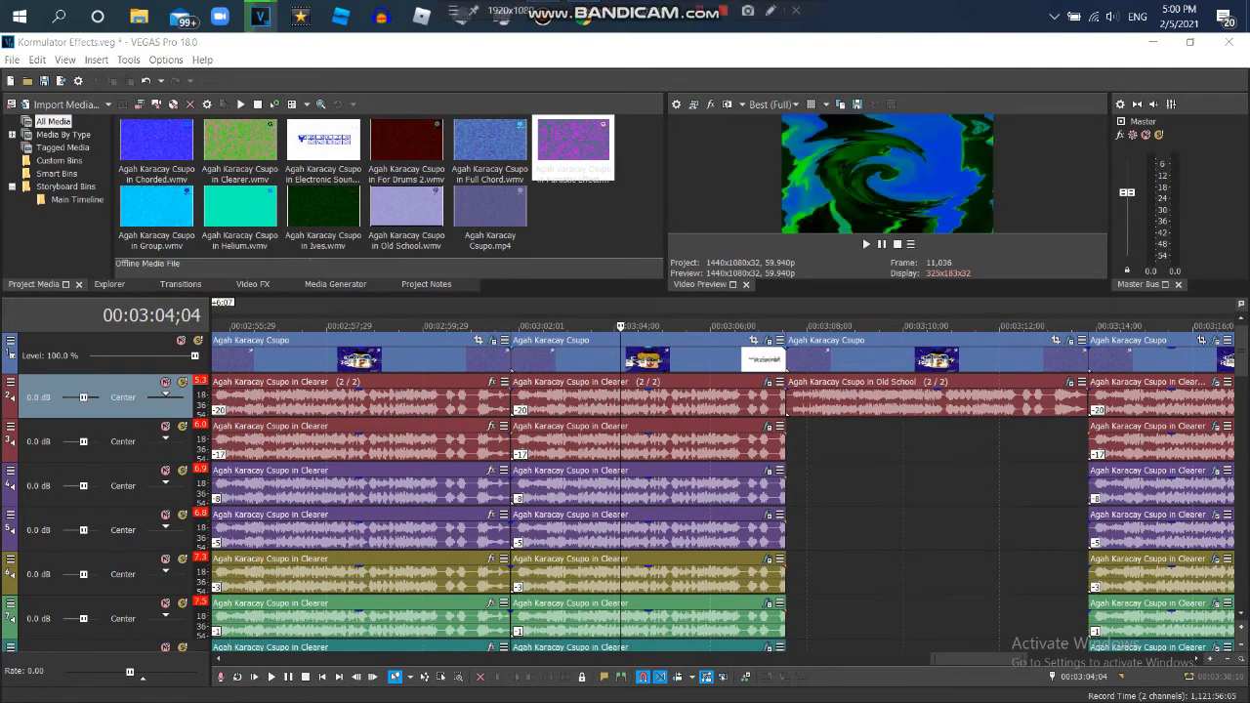
left_click(771, 10)
type("Audio.")
key("Return")
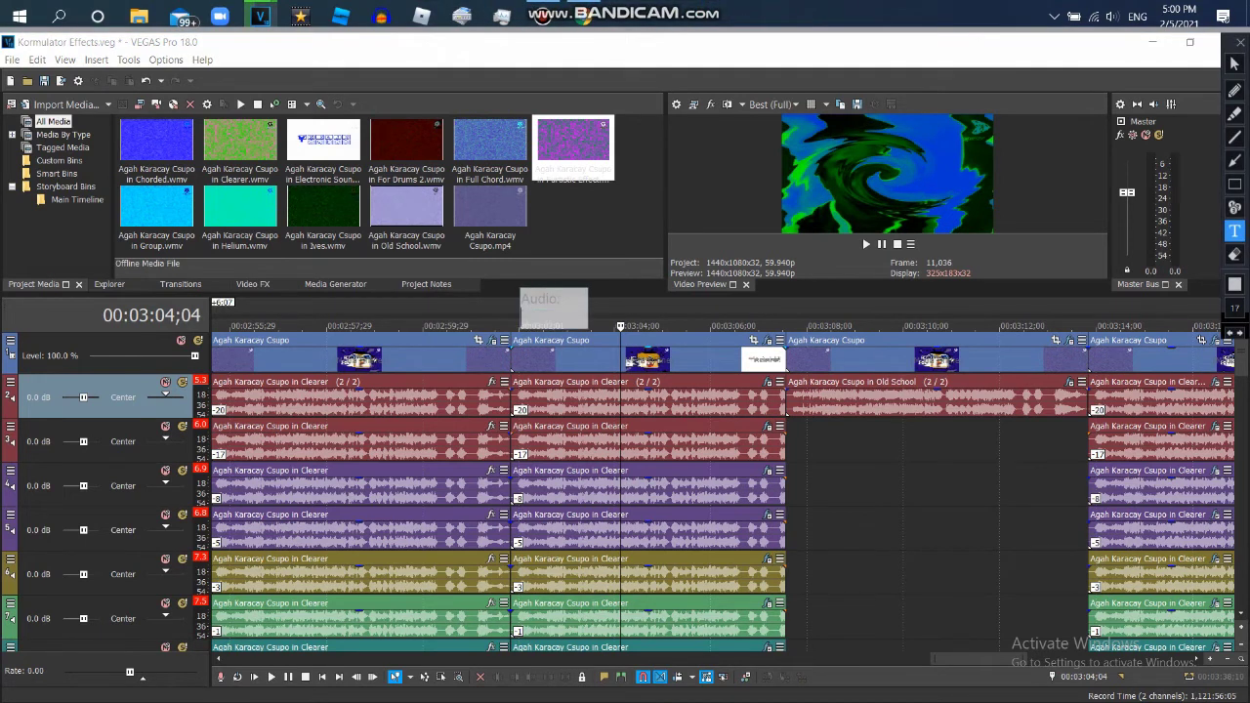
type("Kormulator ")
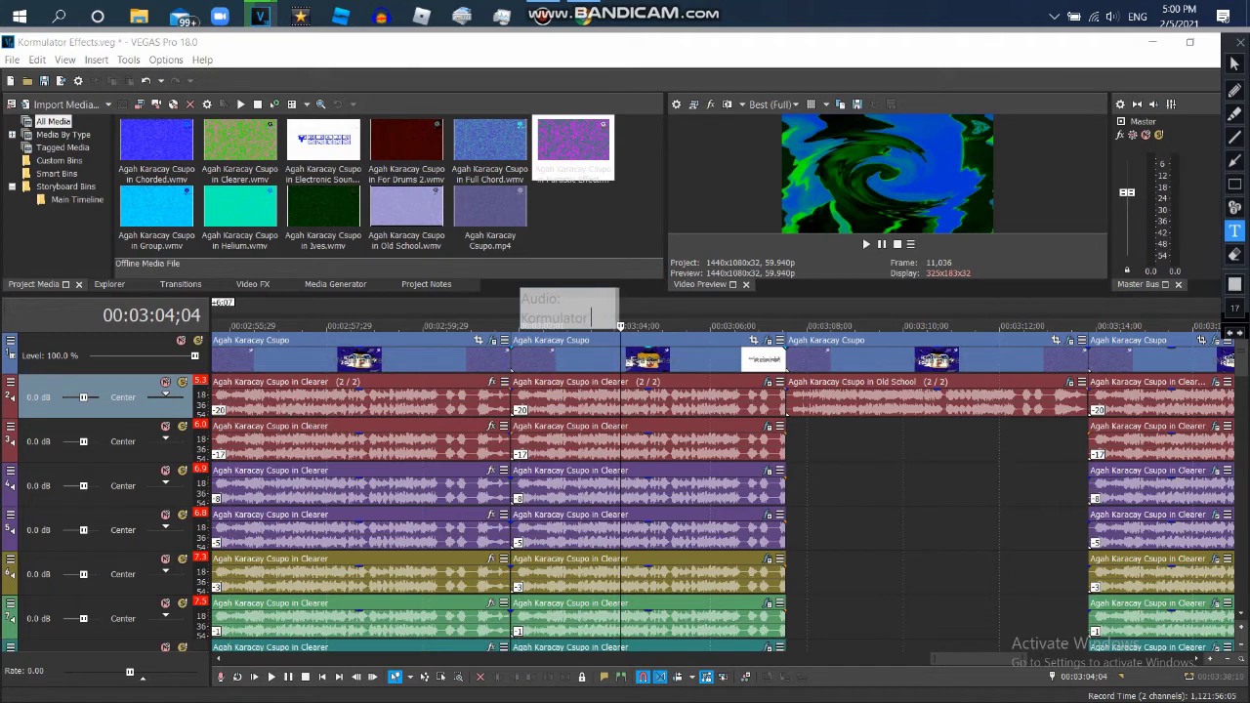
type("V21 + A")
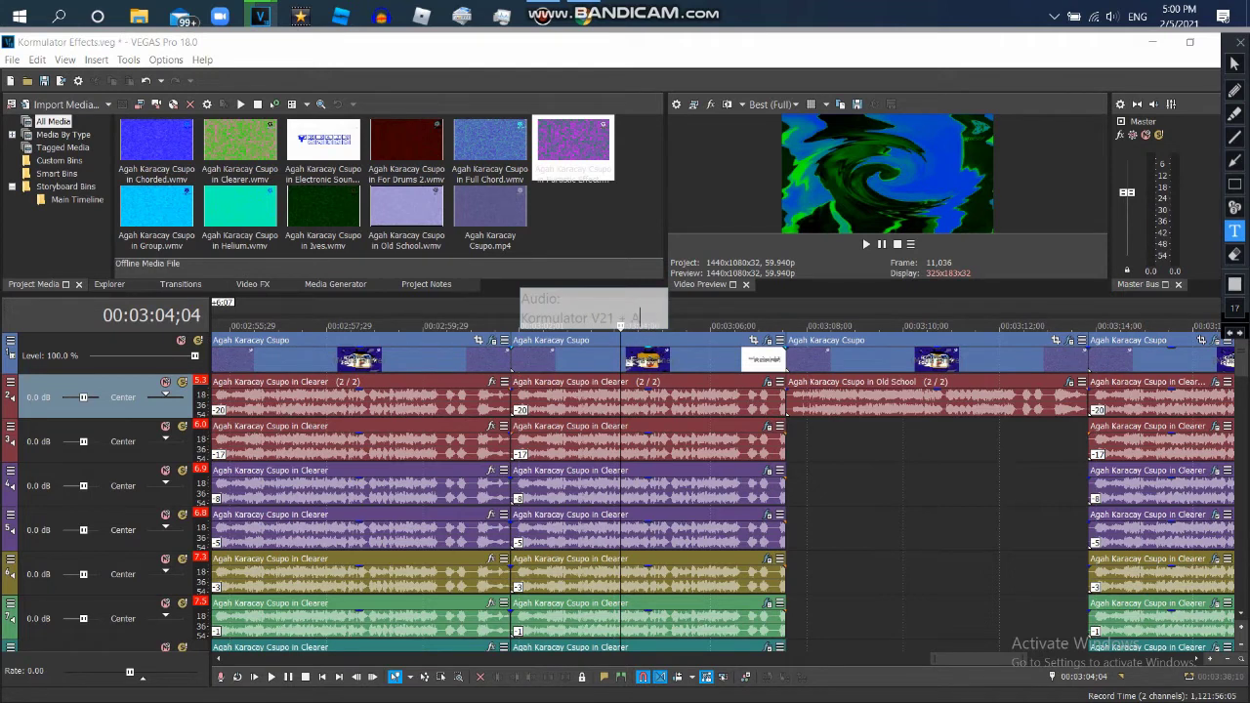
type("utovocoding")
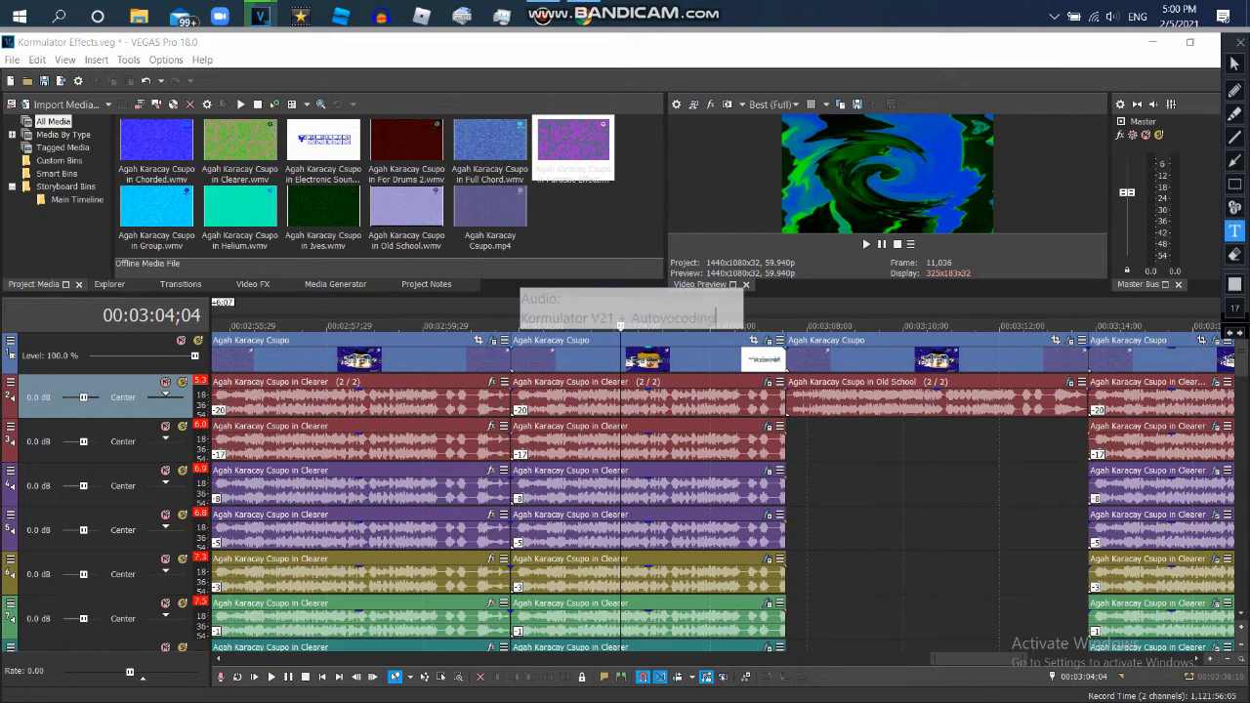
key("Return")
key("Escape")
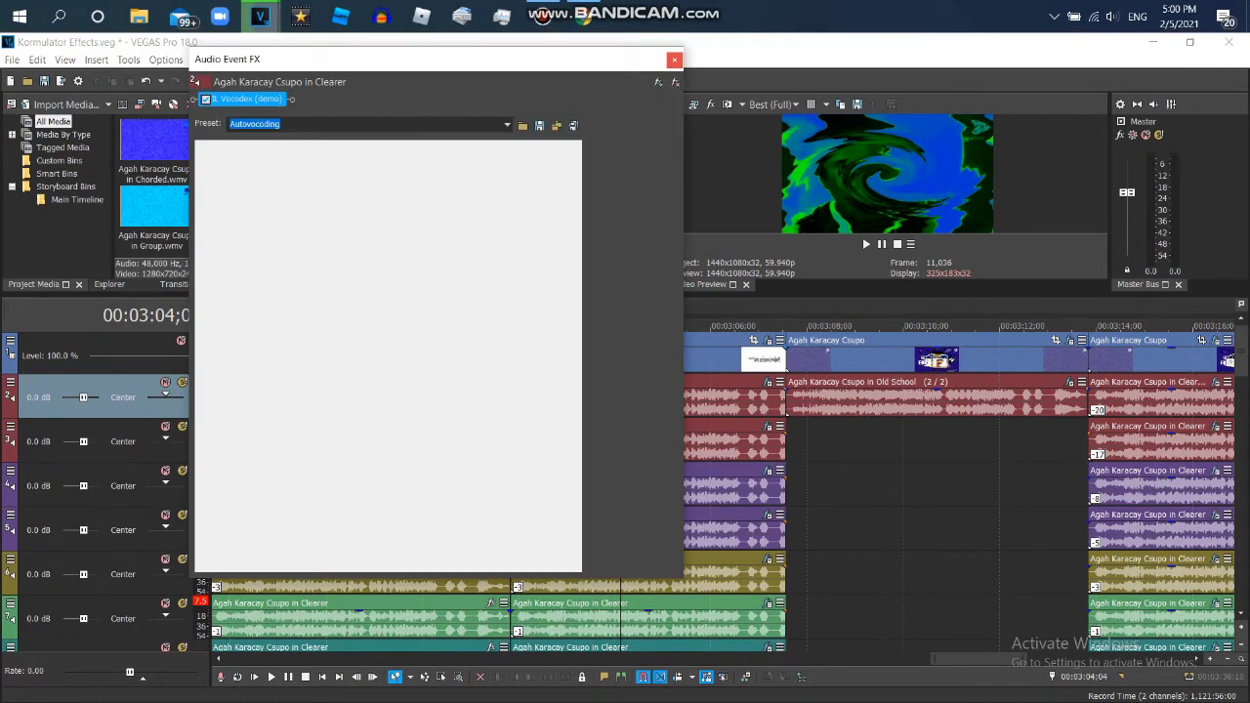
left_click(673, 60)
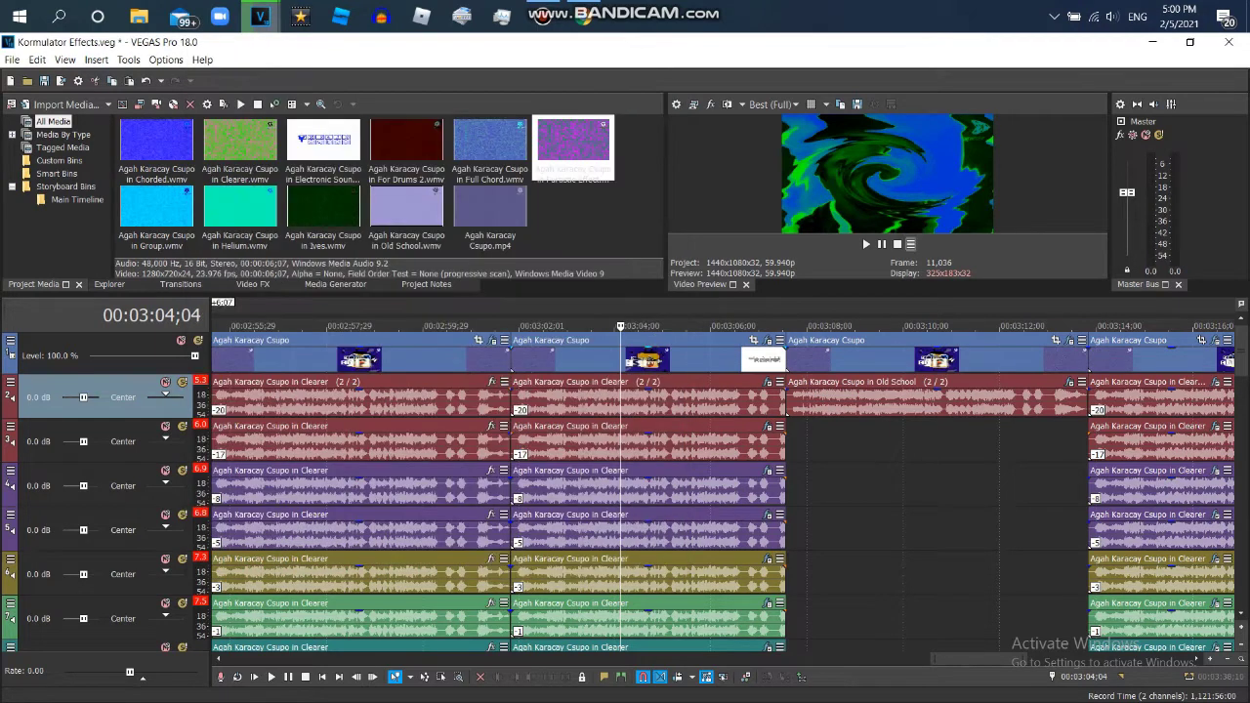
Inspect the thirty-first clip's HSL Adjust, Channel Blend and Swirl video effects and its Vibrato and ExpressFX Distortion audio plug-ins.
left_click(1227, 361)
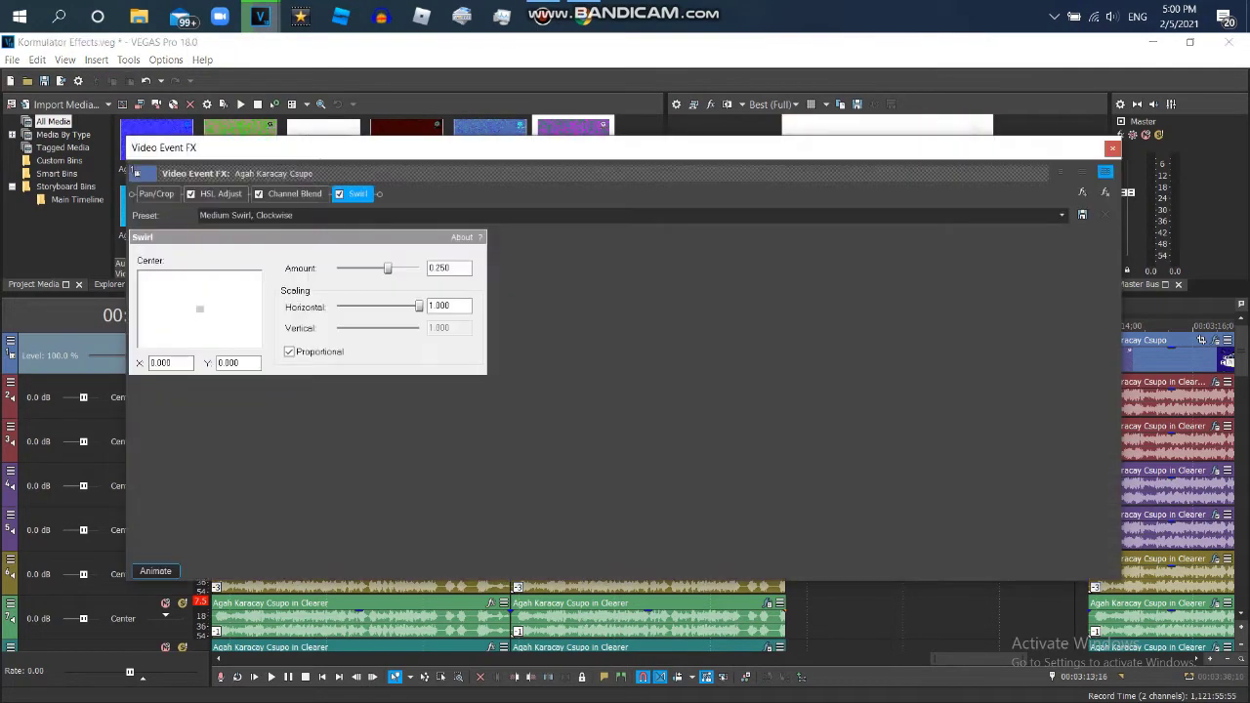
left_click(290, 194)
left_click(354, 193)
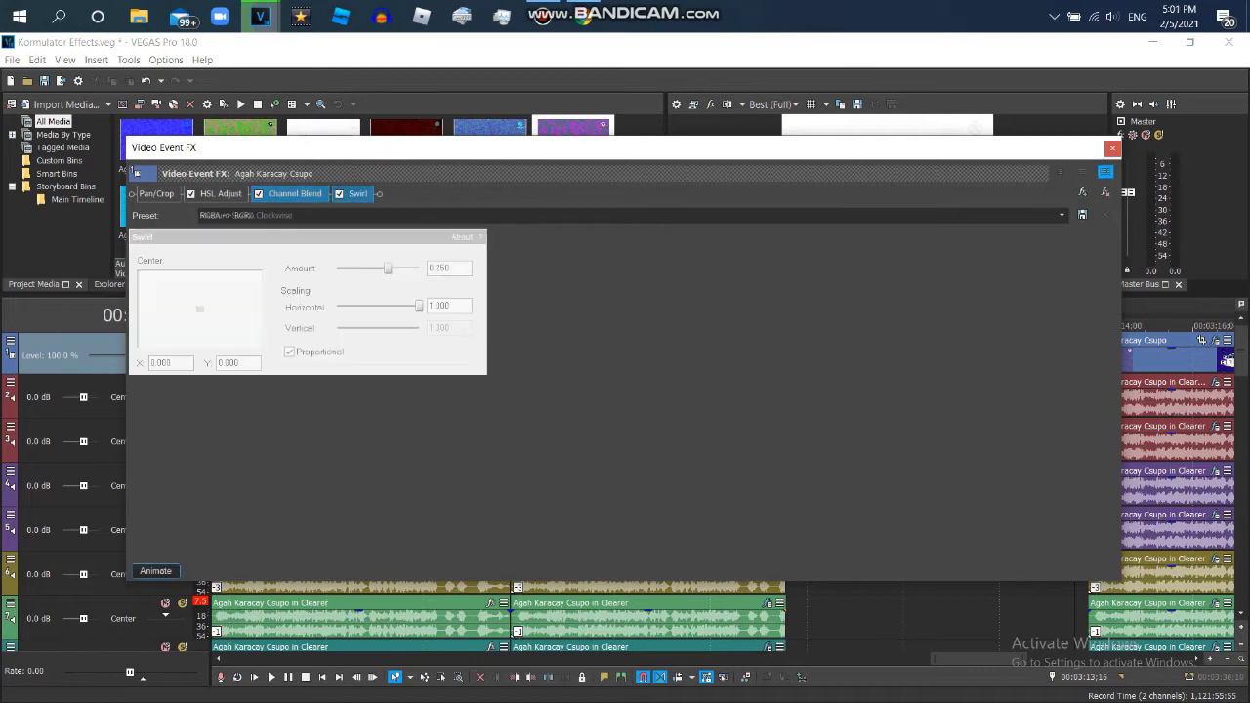
left_click(1113, 148)
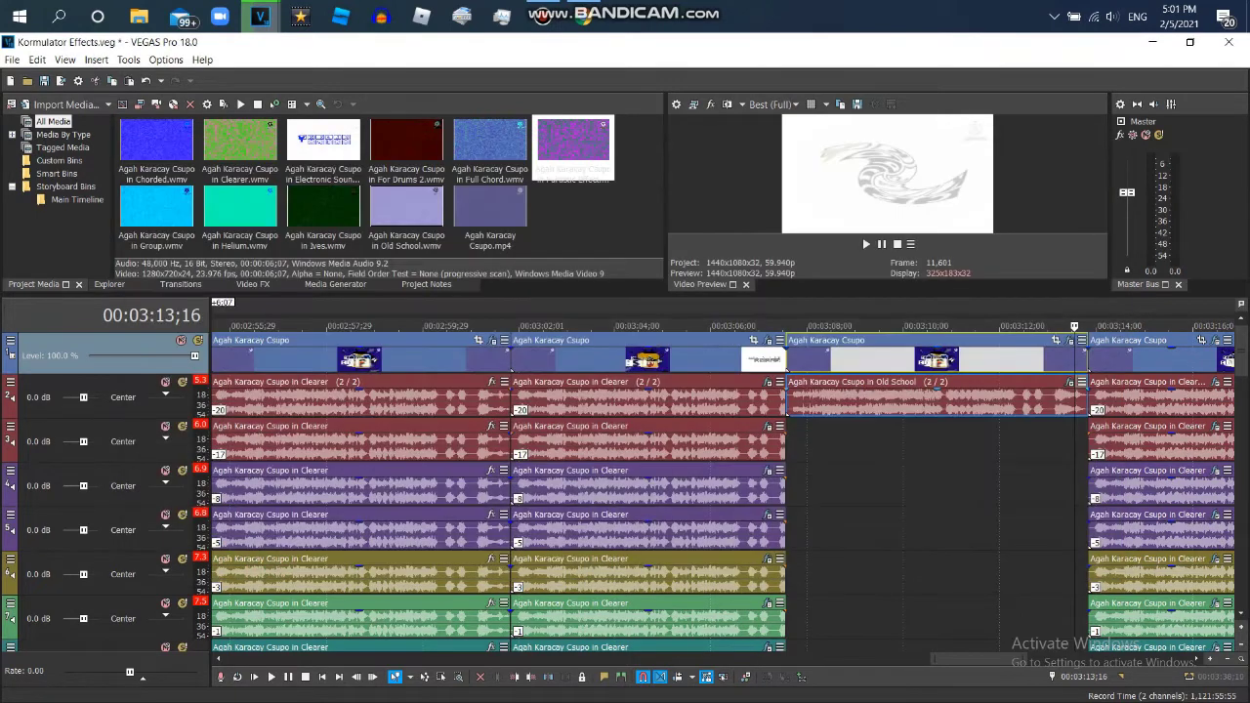
left_click(1070, 382)
left_click(298, 98)
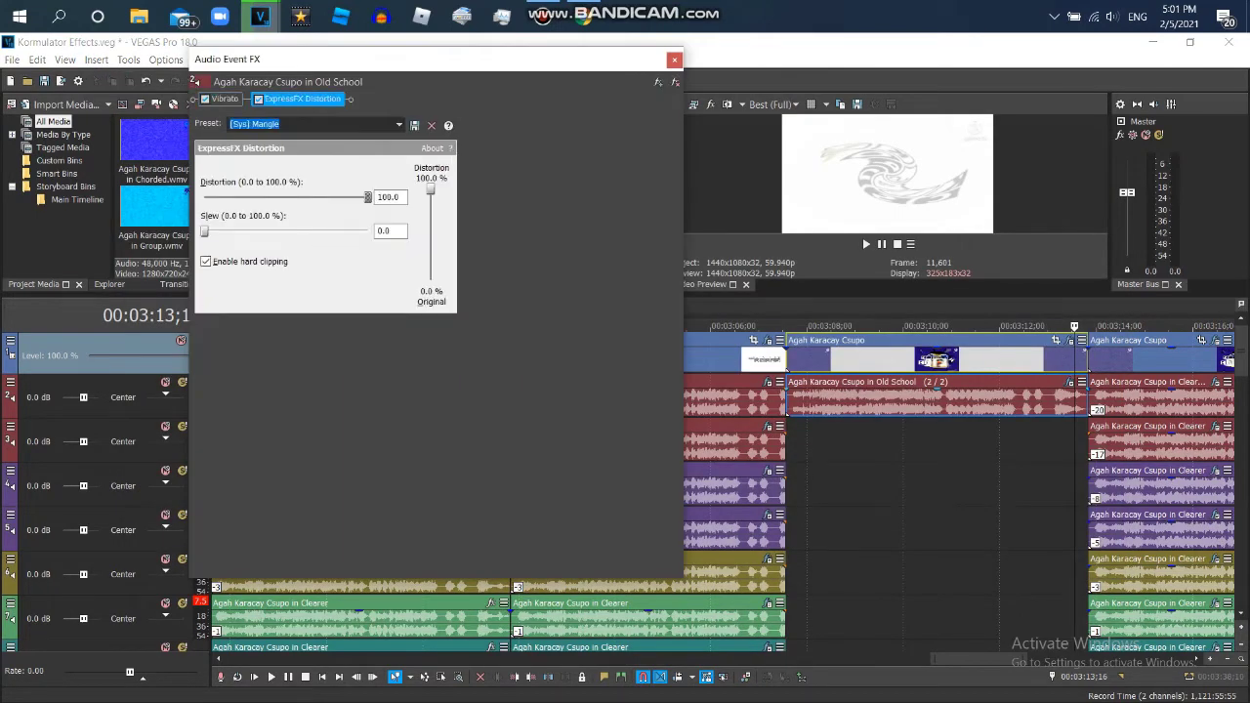
left_click(674, 59)
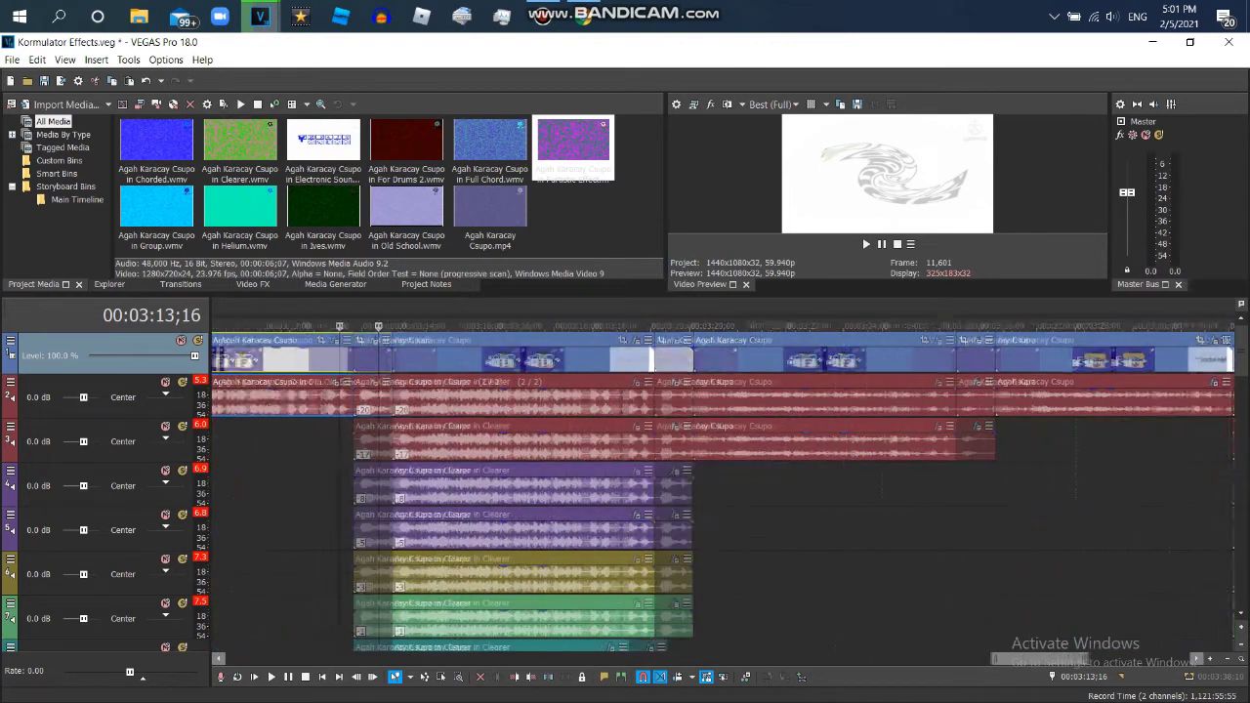
Extend the thirty-second clip's audio events on tracks 8 and 9 to end level with the events on the tracks above.
scroll(625, 489, "down", 3)
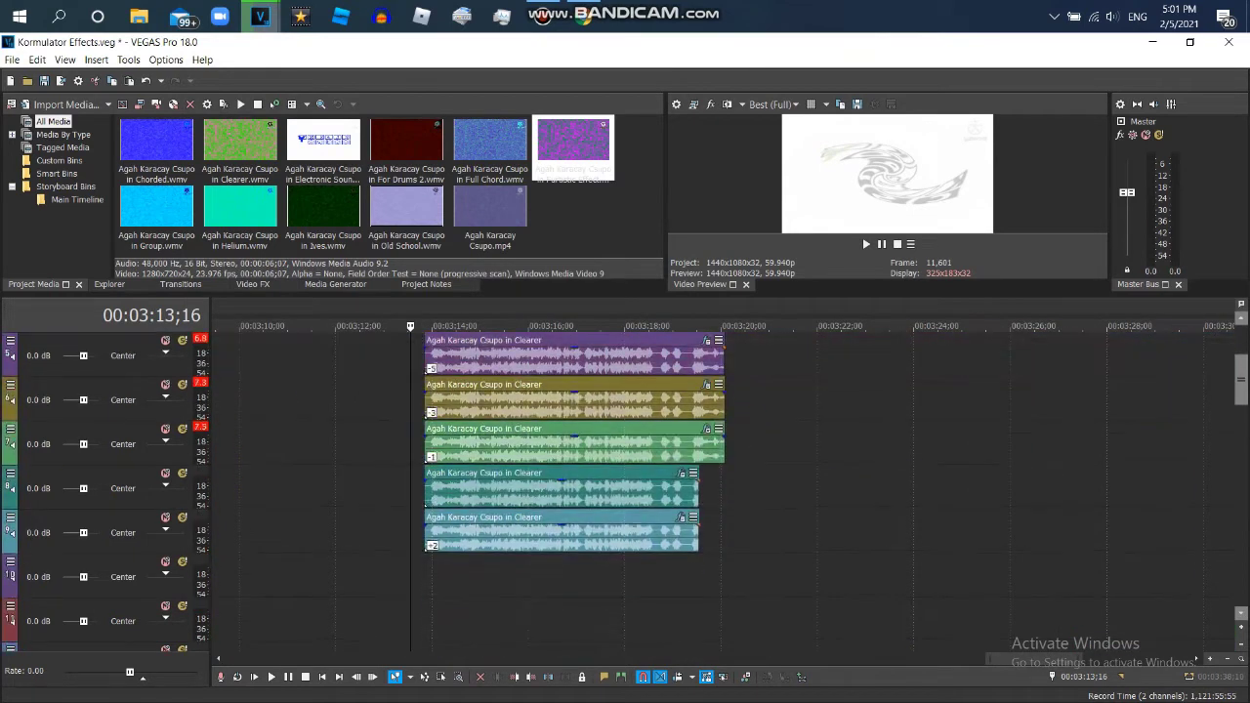
left_click_drag(699, 533, 725, 533)
left_click(698, 576)
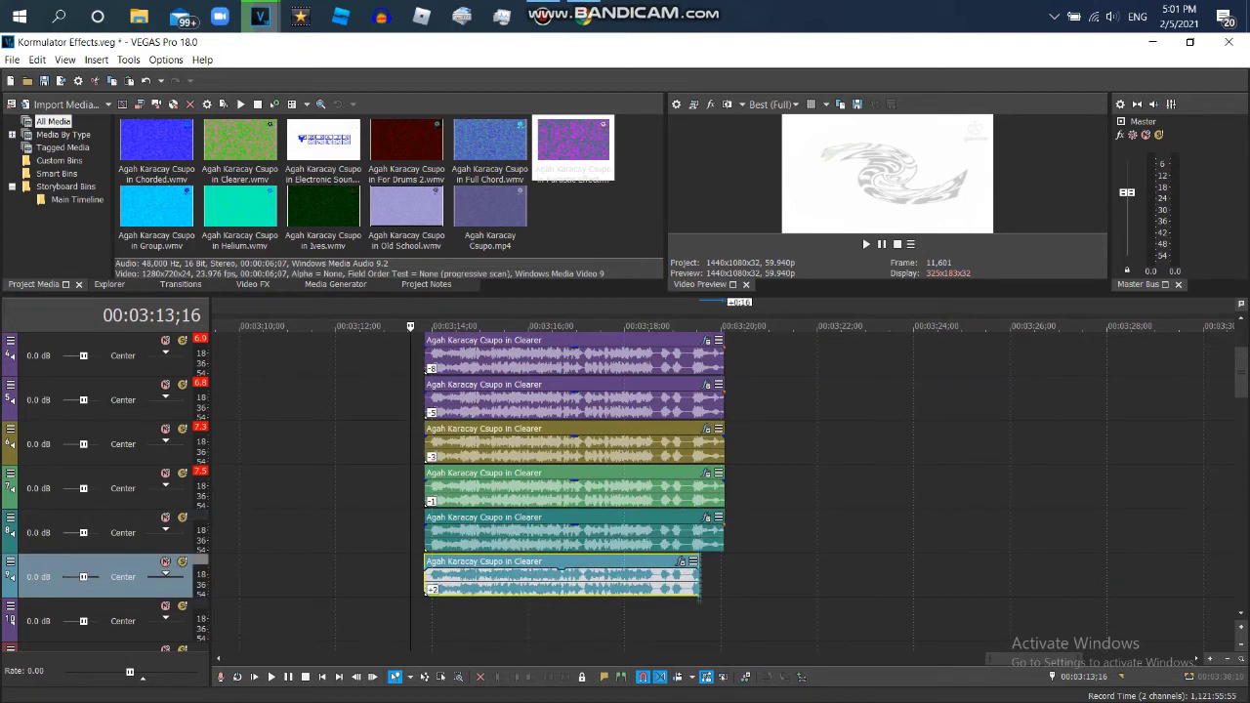
left_click_drag(698, 577, 725, 576)
scroll(626, 489, "up", 3)
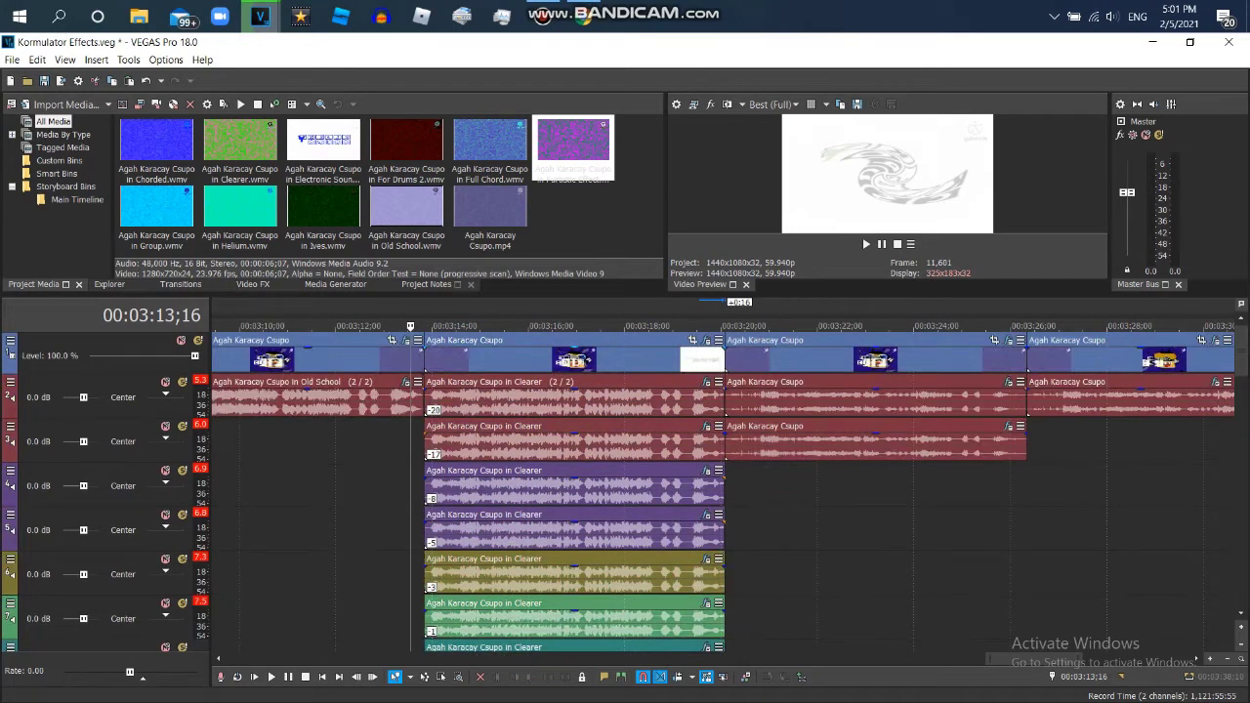
Preview the thirty-second clip and inspect the IL Vocodex plug-in on its track 9 audio event.
left_click(446, 326)
left_click(498, 325)
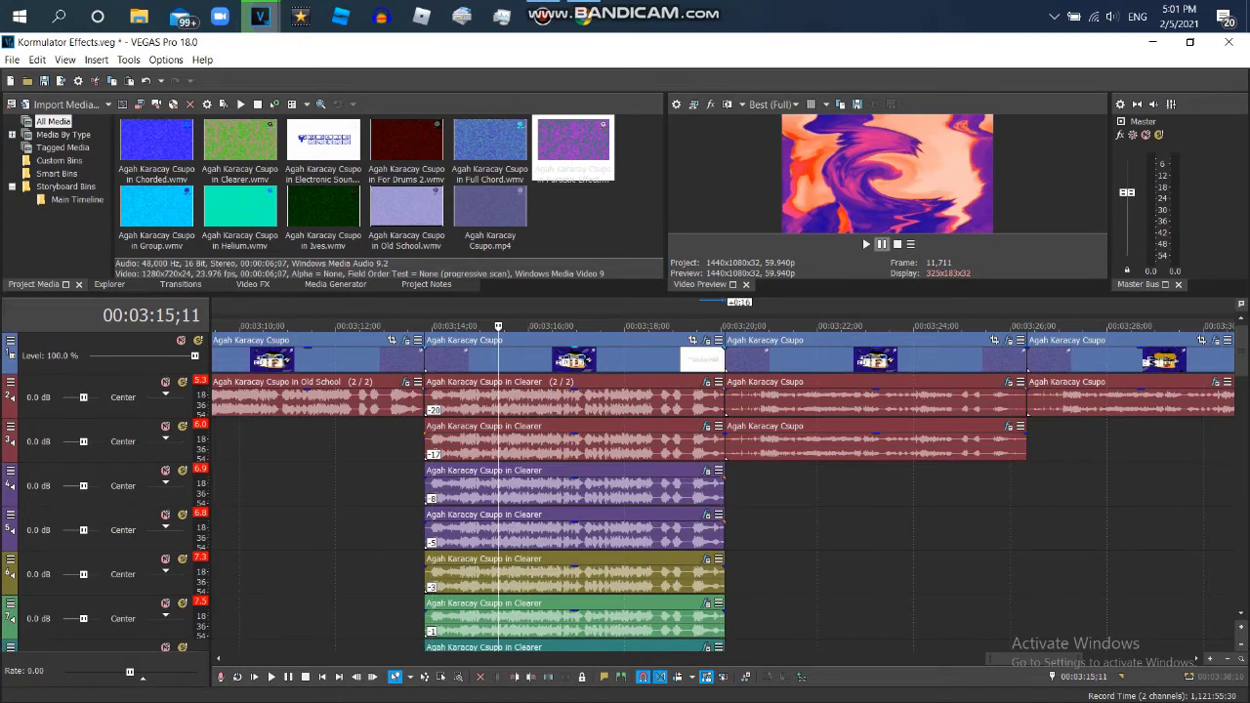
scroll(625, 488, "down", 3)
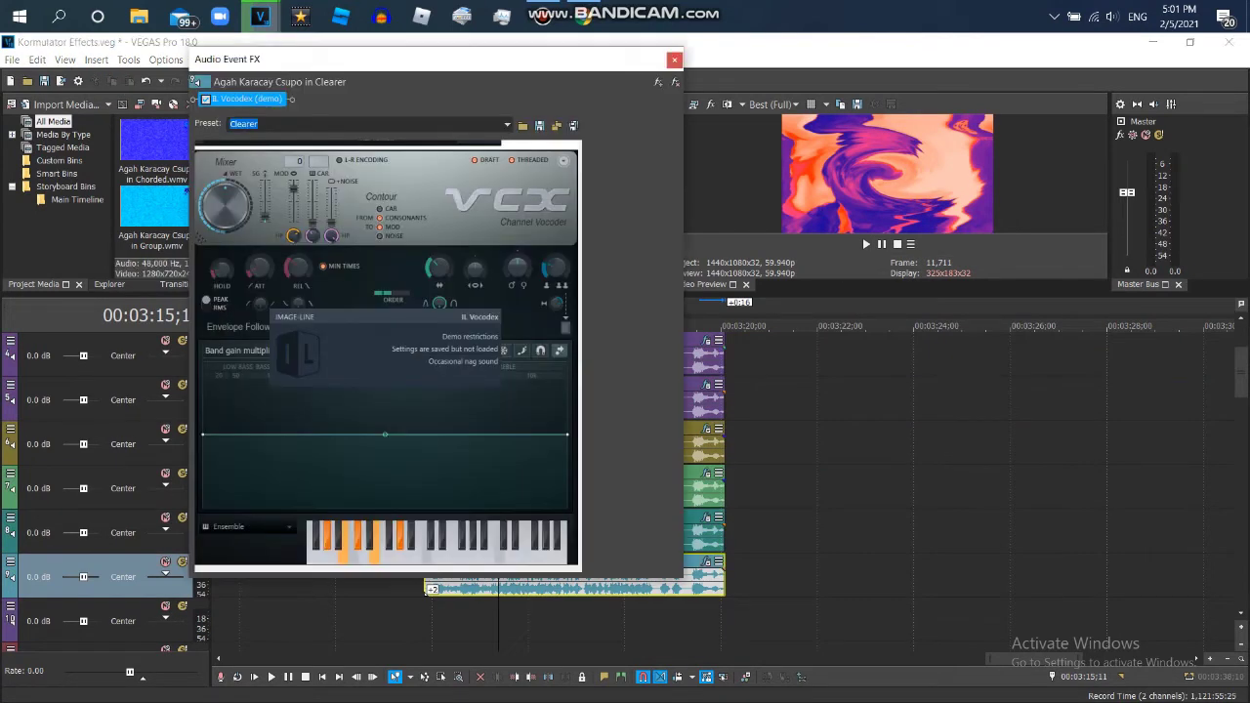
key("Escape")
scroll(722, 488, "up", 3)
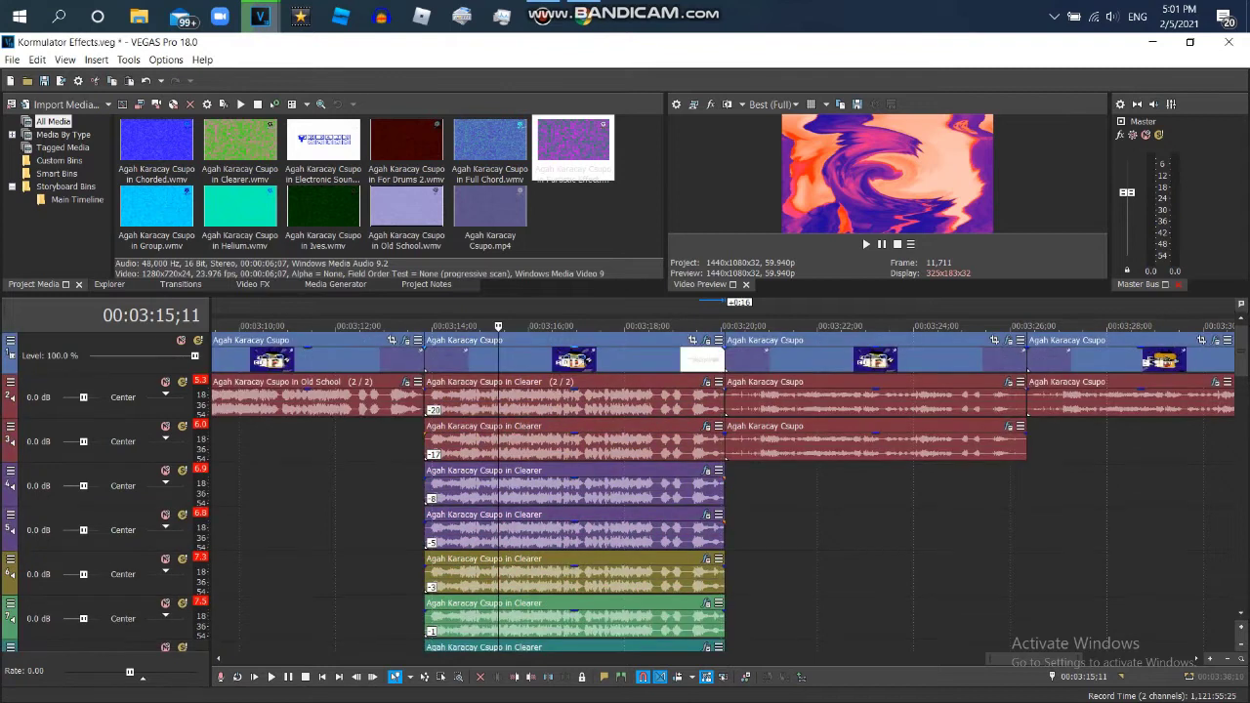
Move to the start of the thirty-second clip and annotate it on screen with "Kormulator V21 + Ensemble Effect 2.0".
left_click(435, 326)
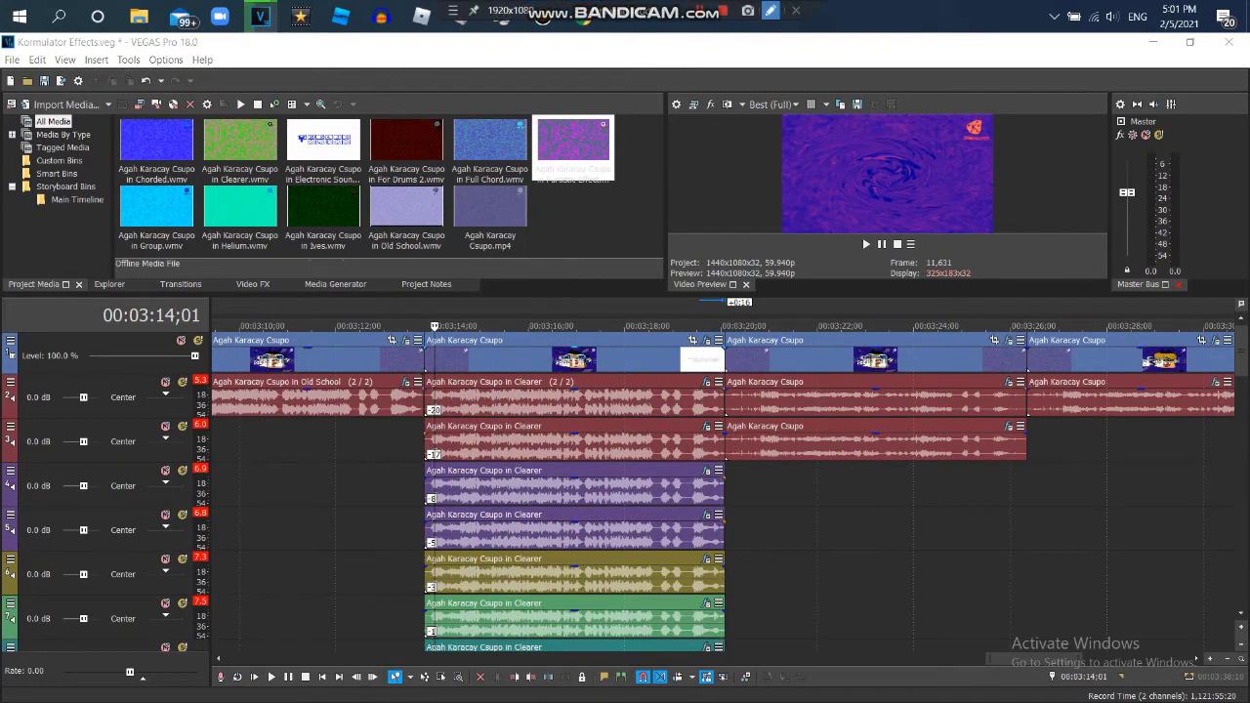
left_click(770, 10)
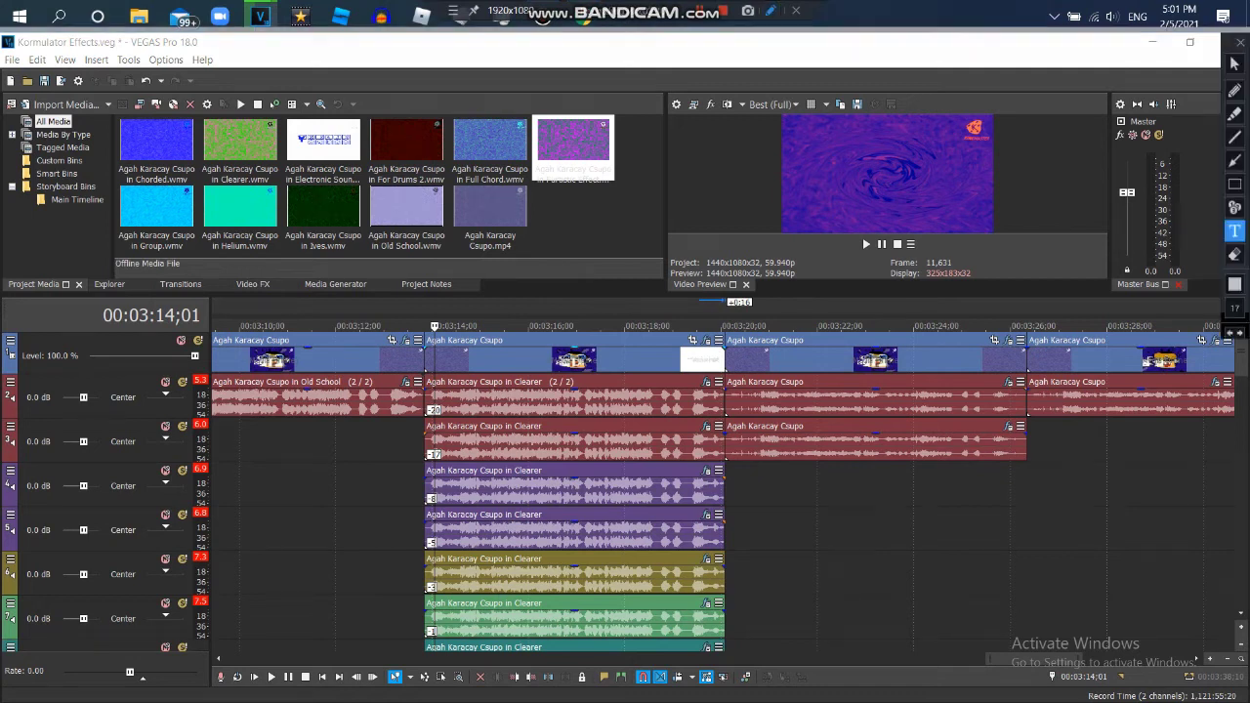
type("Kormul")
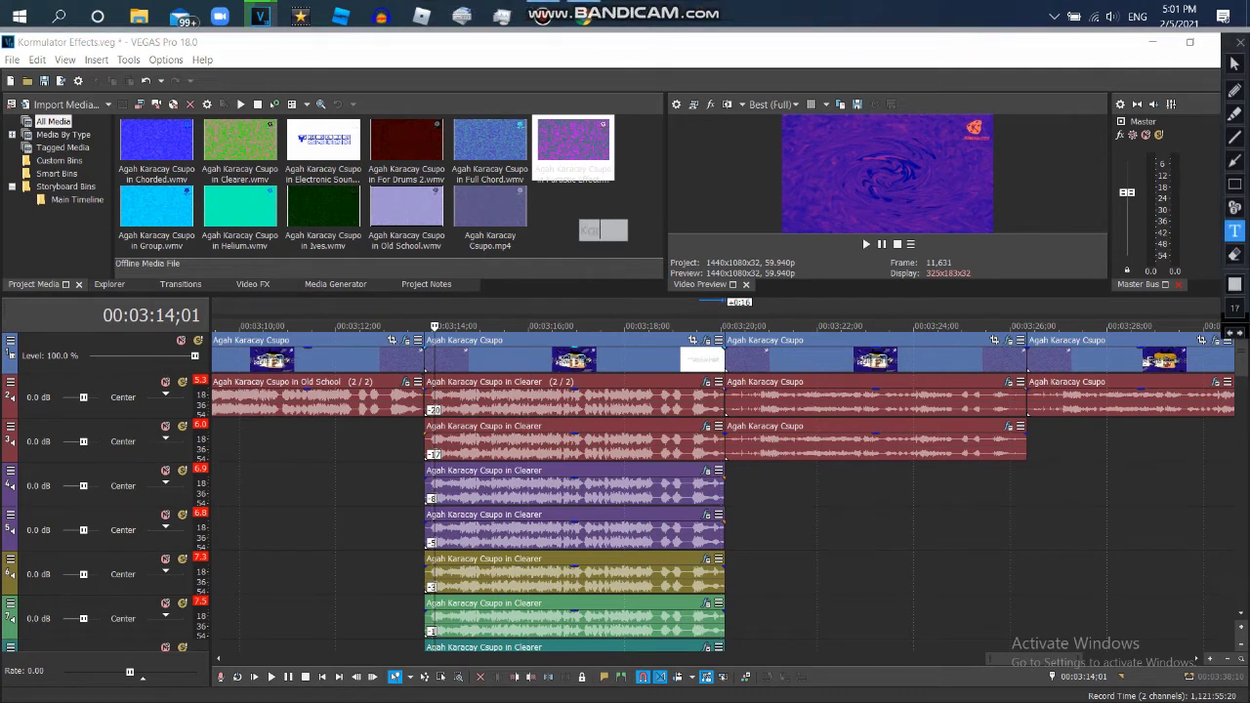
type("ator")
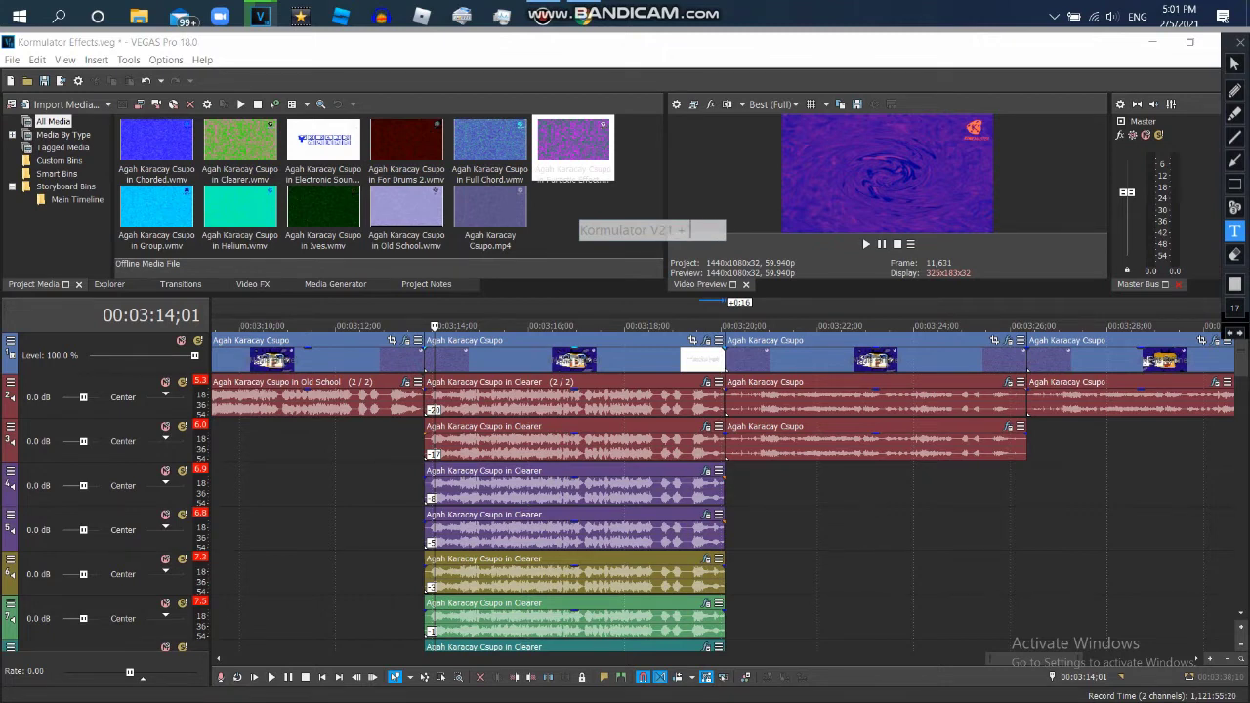
type("V21 + Ensemble")
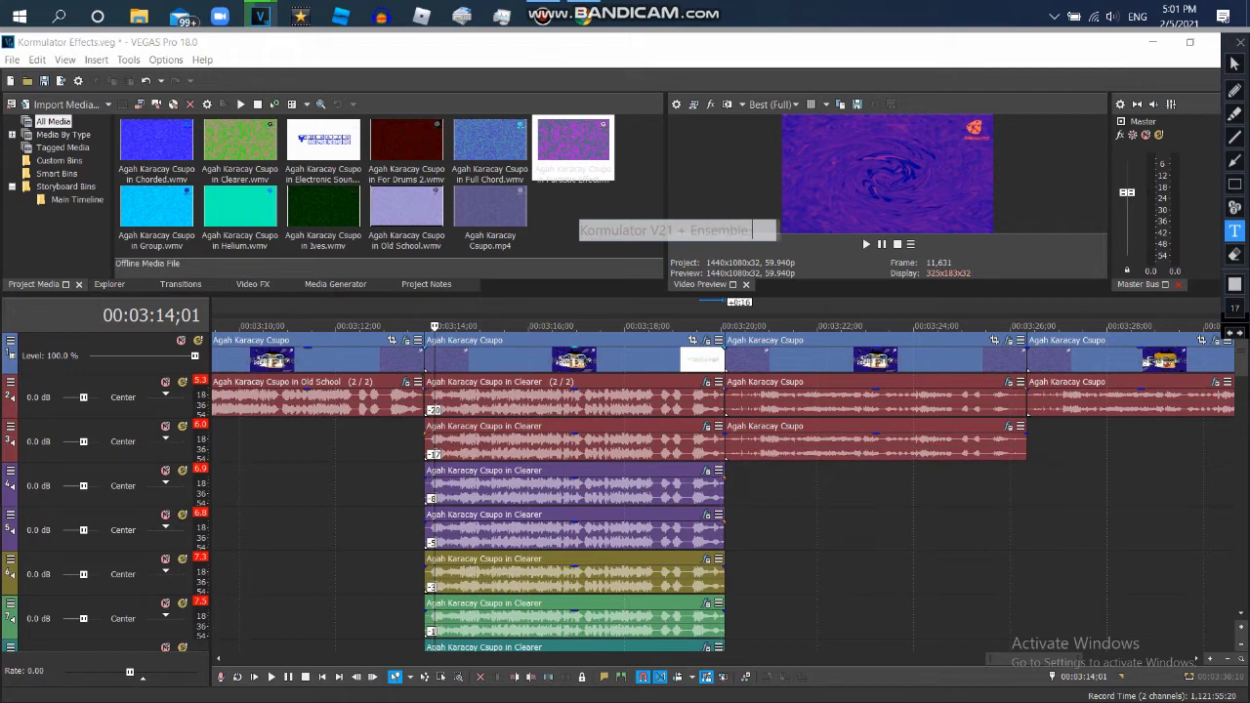
type(" Effect 2")
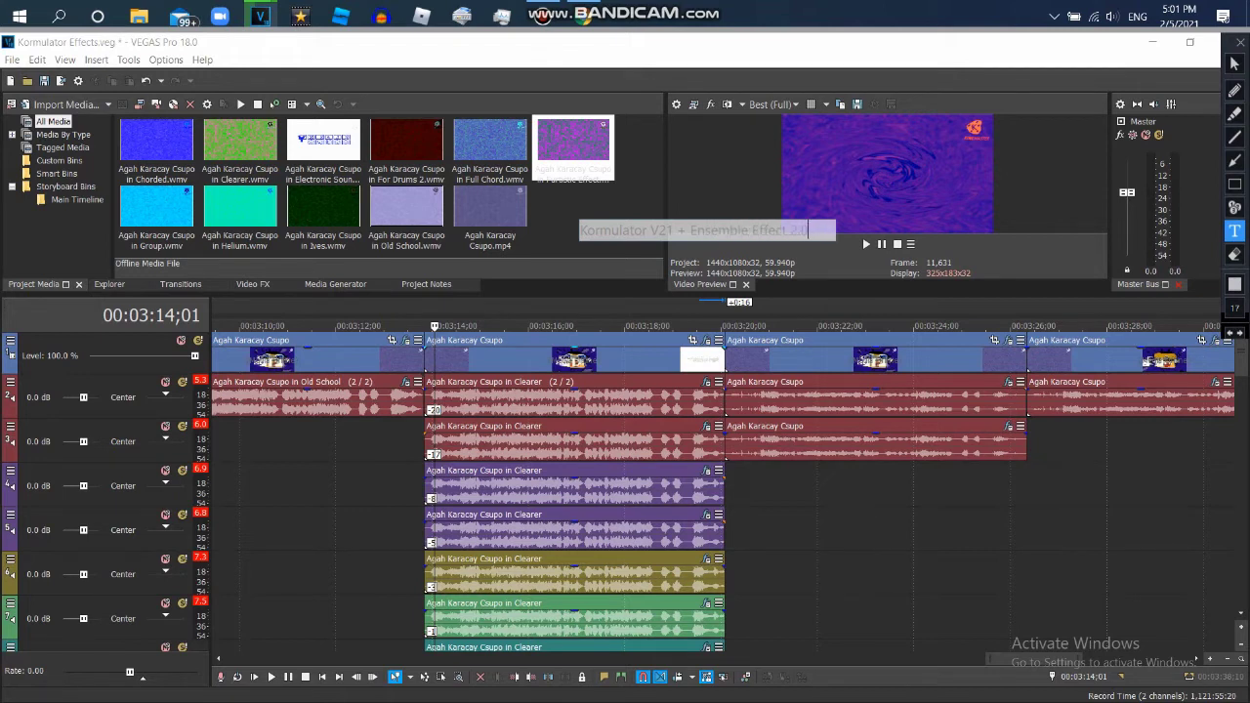
type(".0")
key("Return")
Add a second on-screen note below the first, reading "I Changed THe Combination Because Of ILMV Getting Terminated".
left_click(554, 293)
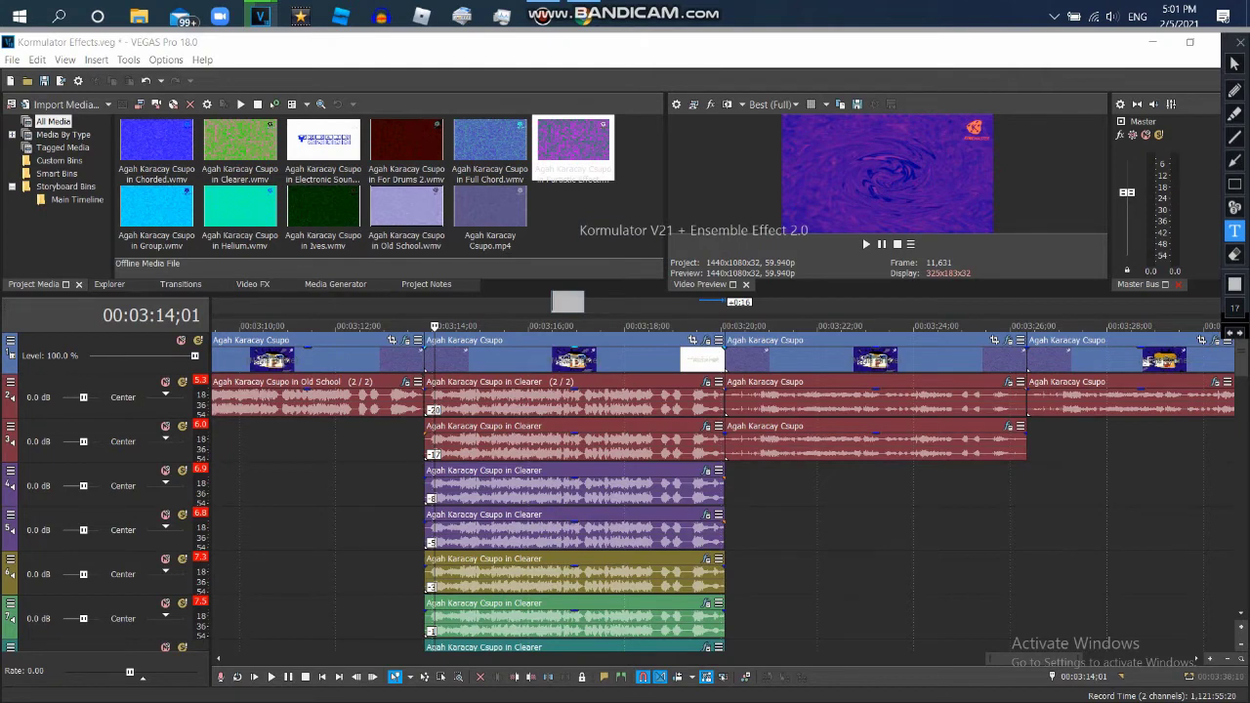
type("I Changed T")
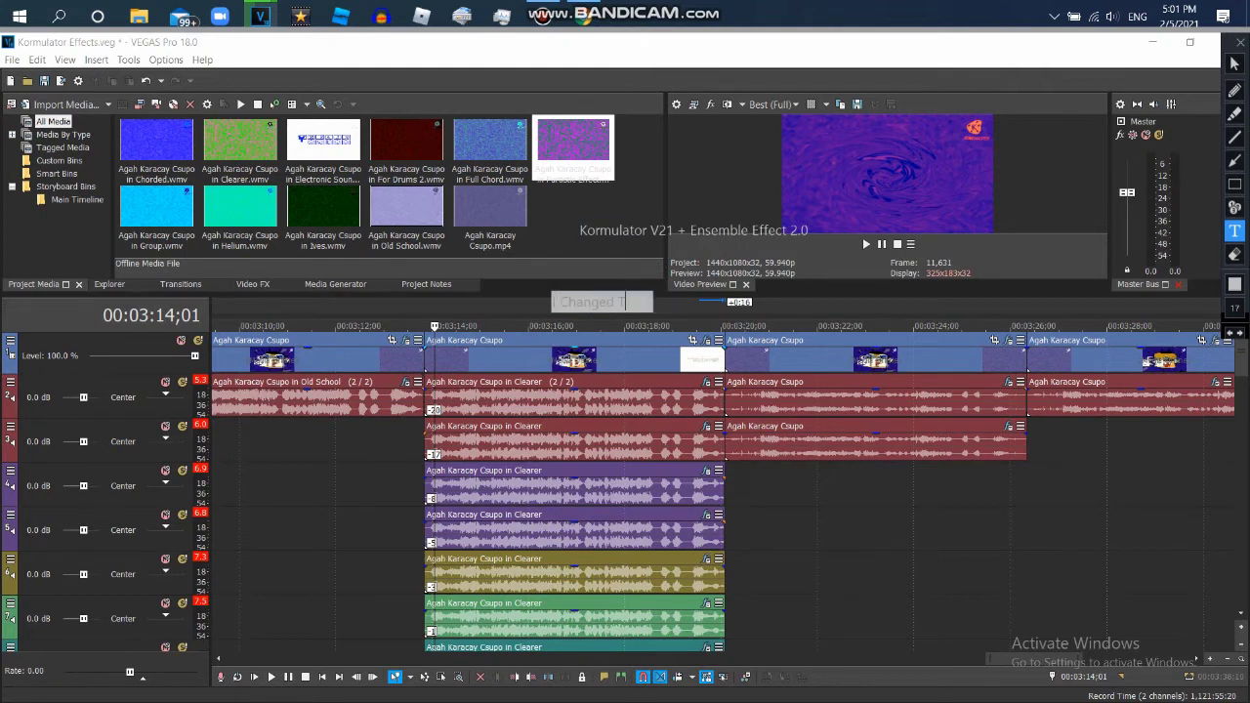
type("He Bomb")
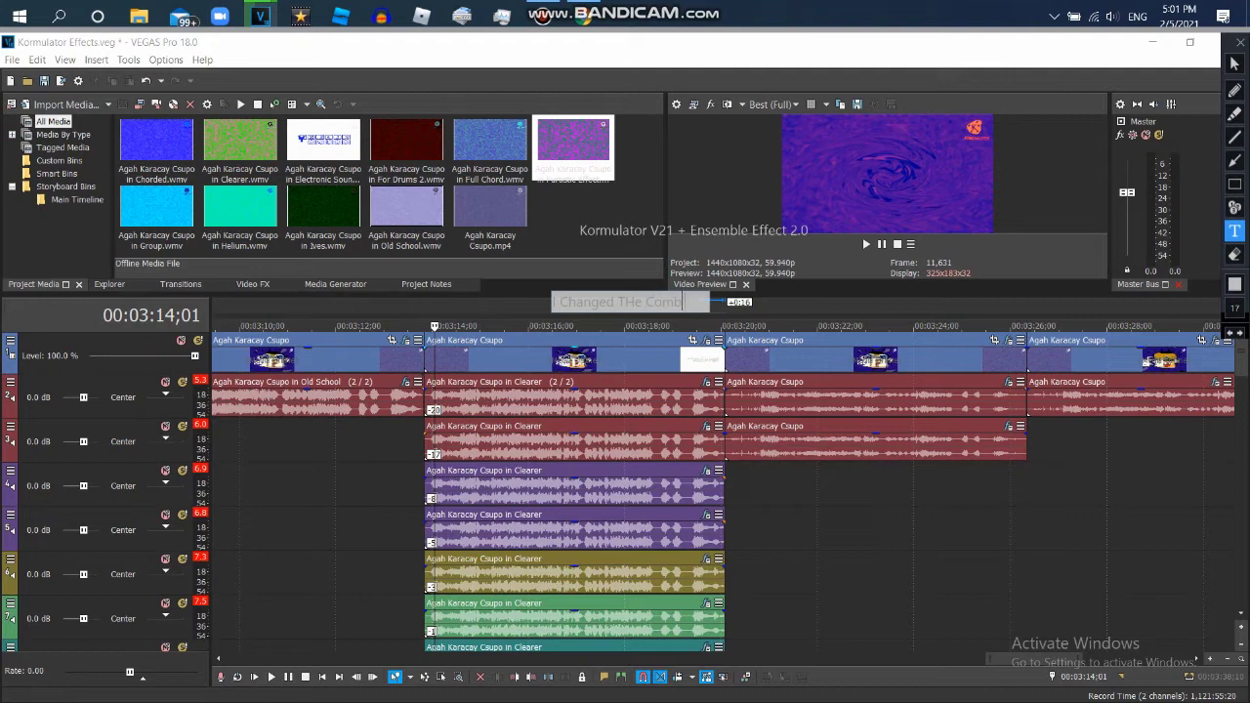
type("ination")
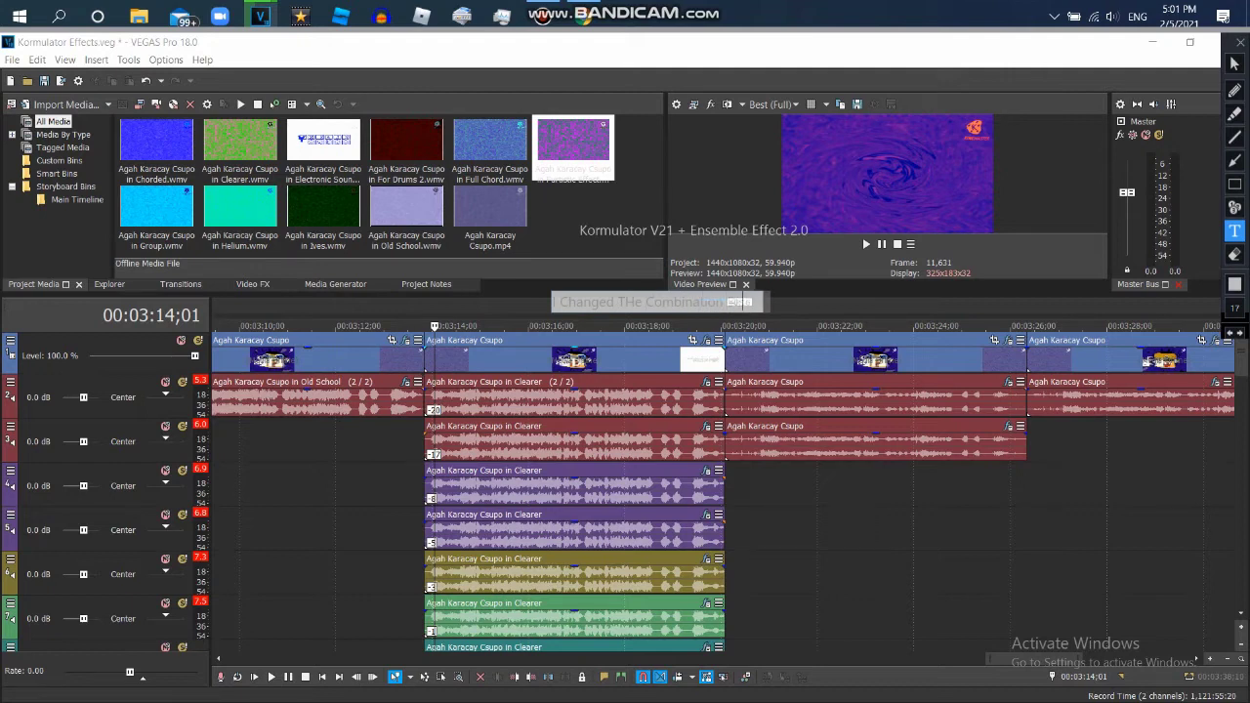
type(" Because Of ILMV Ge")
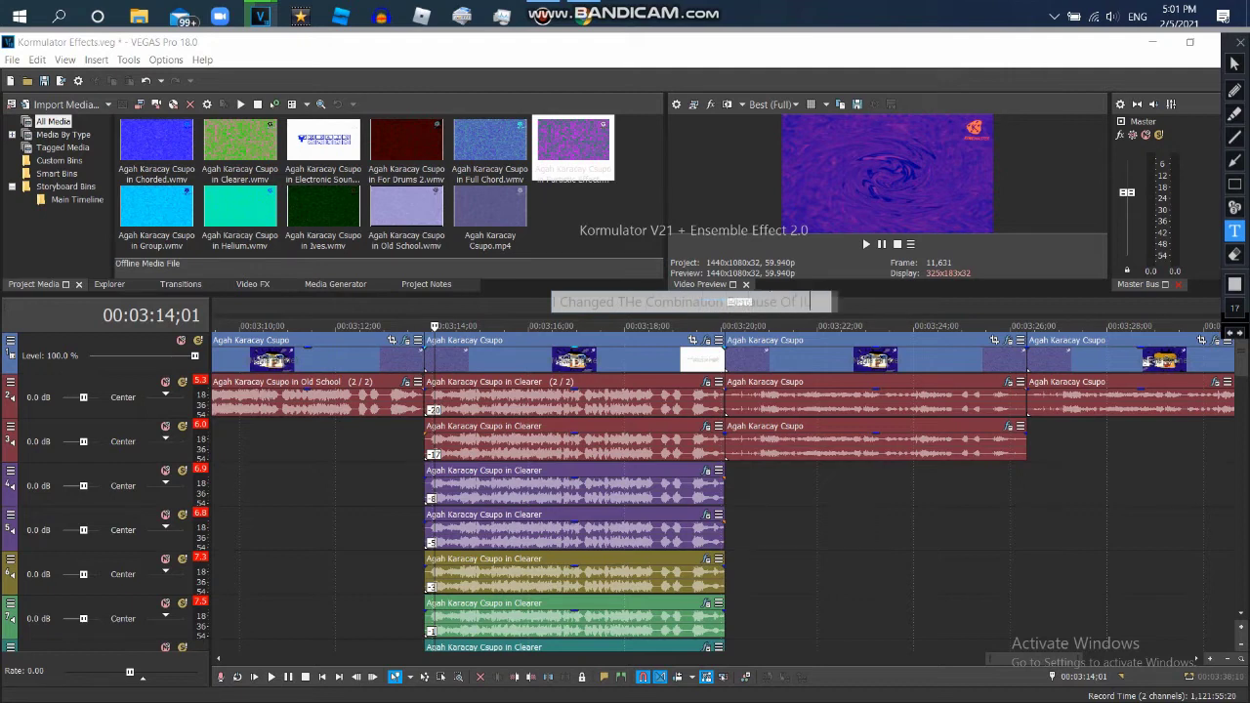
type("tting Terminated")
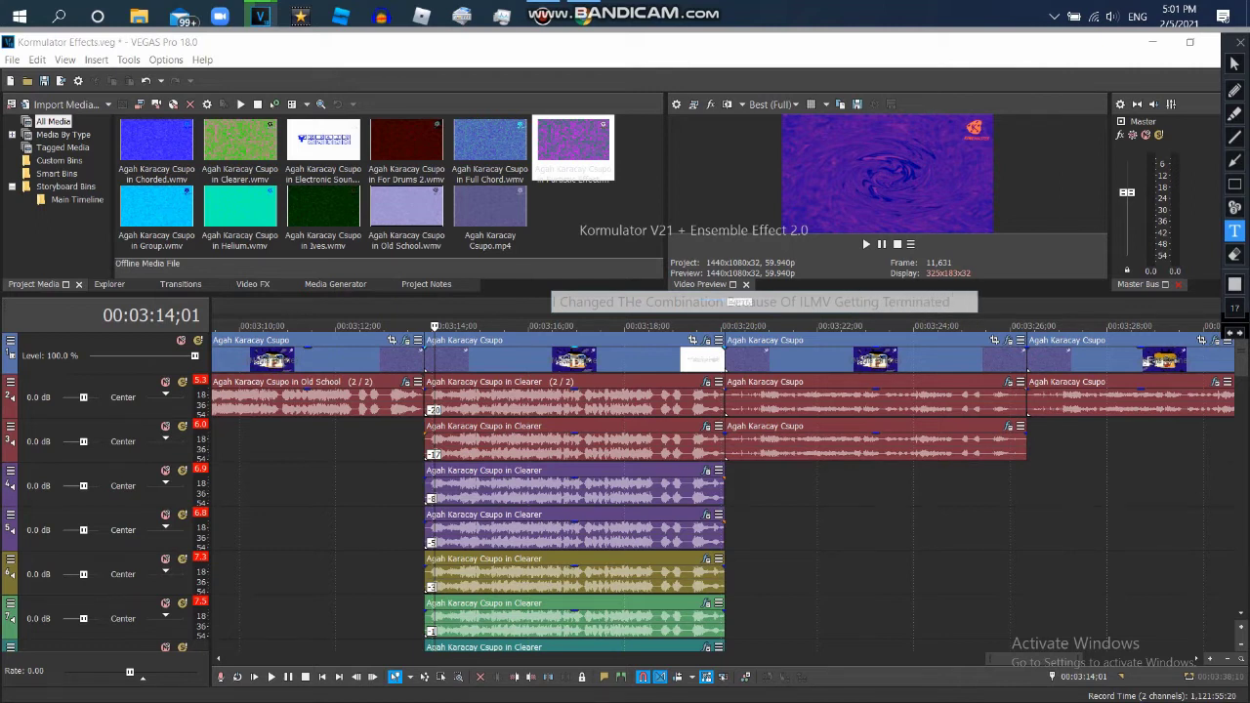
key("Return")
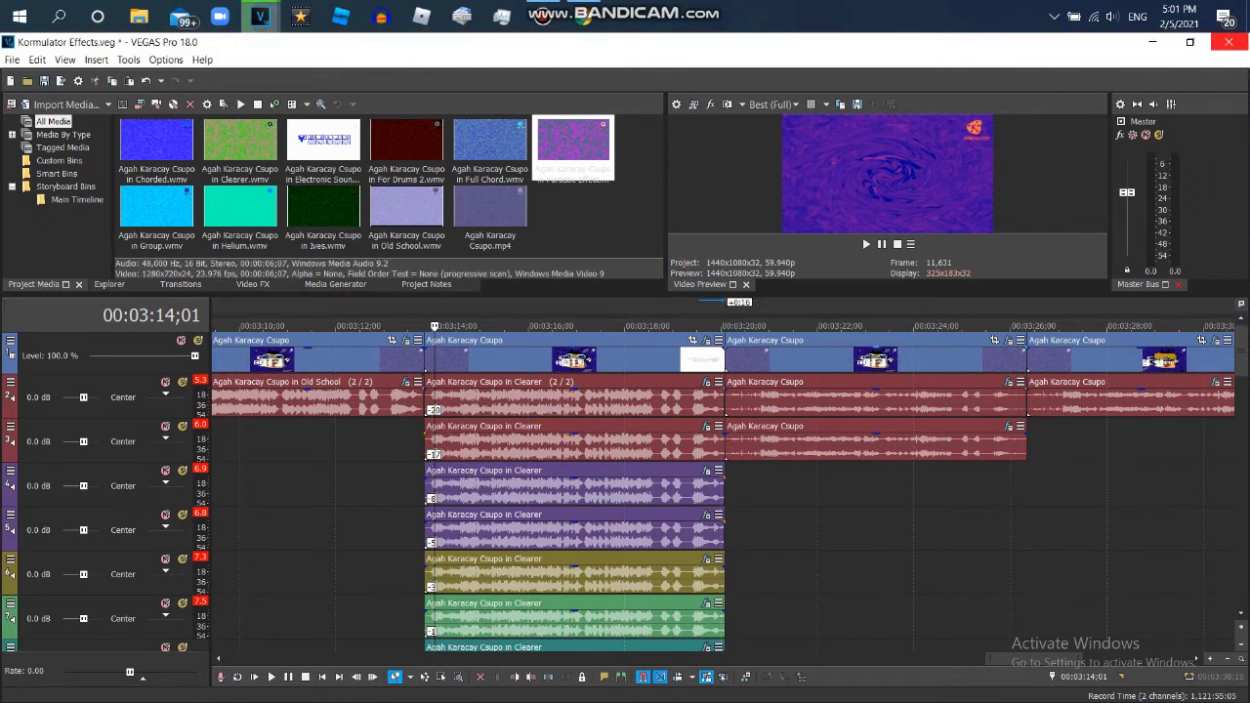
Inspect the thirty-third clip's Invert, HSL Adjust and Wave video effects.
left_click(768, 325)
left_click(1008, 340)
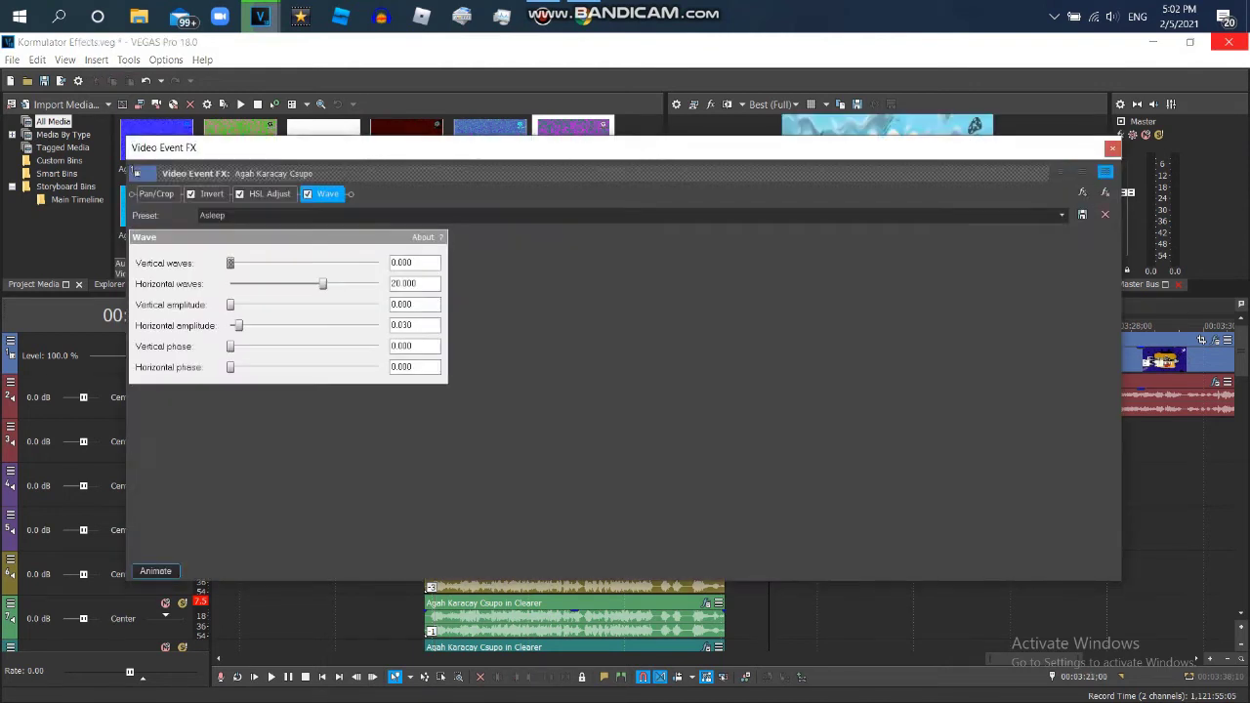
left_click(205, 194)
left_click(266, 194)
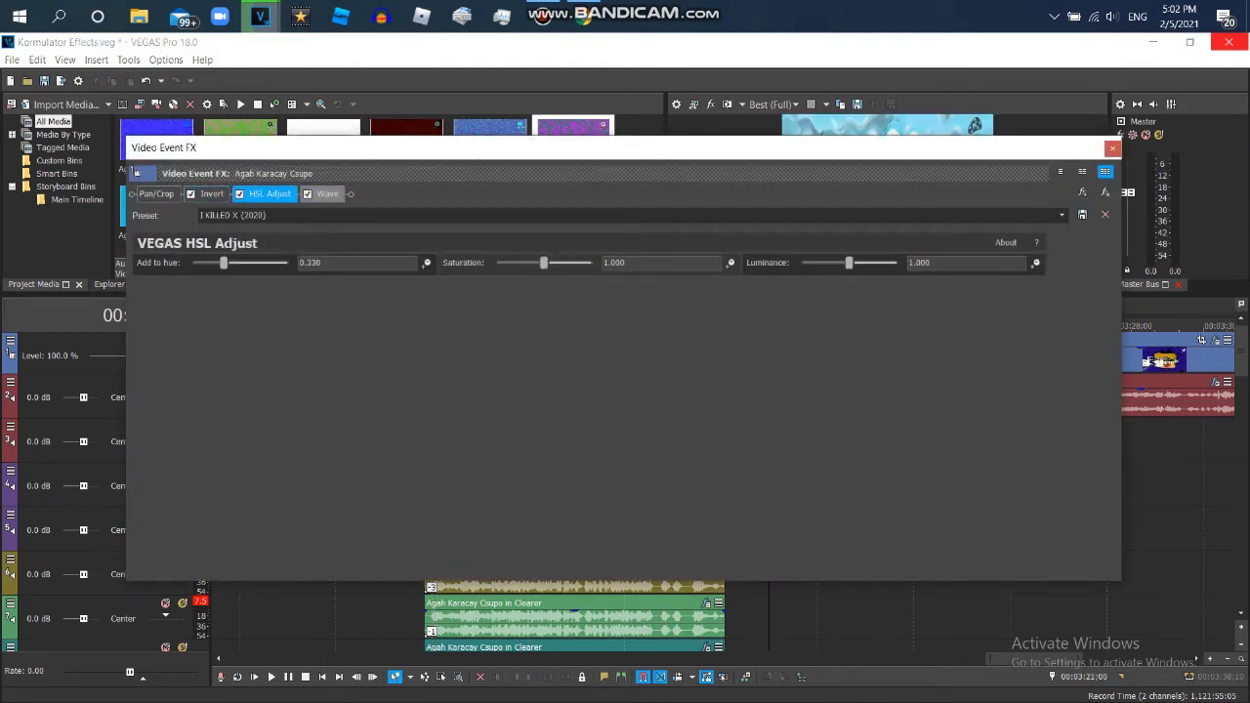
left_click(327, 194)
key("Escape")
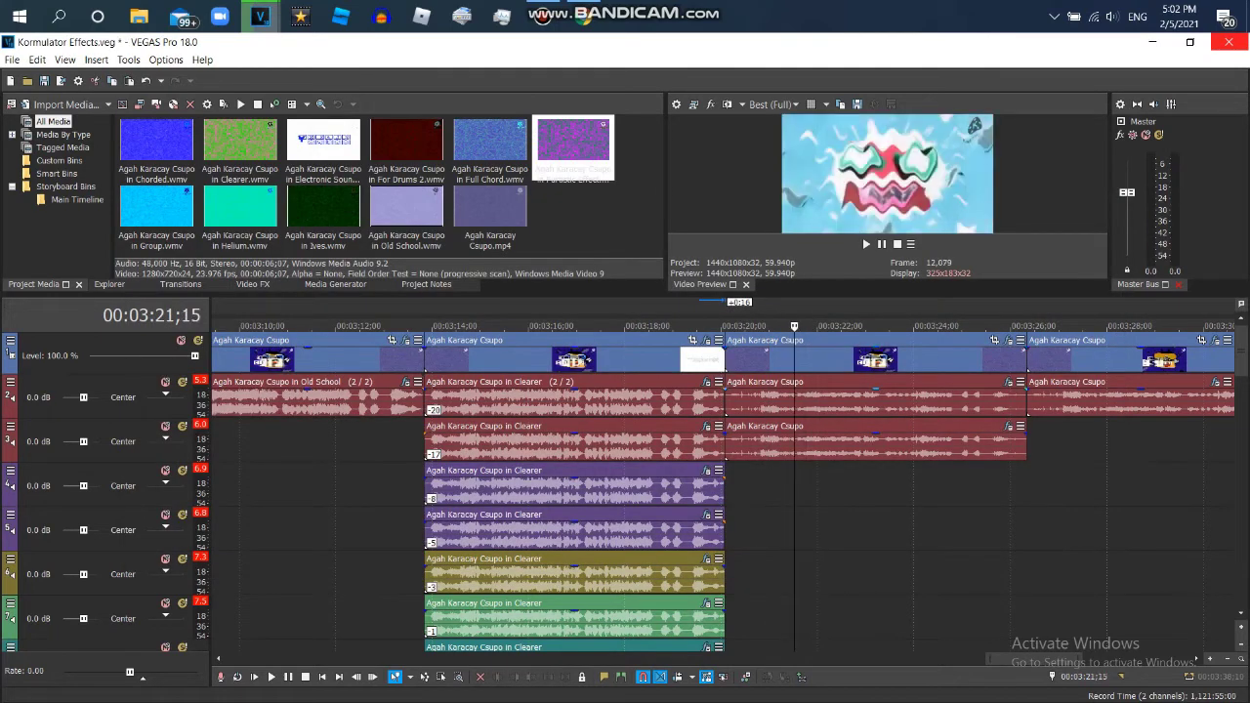
Inspect the Effect and Pitch Shift audio plug-ins on the thirty-third clip's track 2 and track 3 events.
left_click(1009, 382)
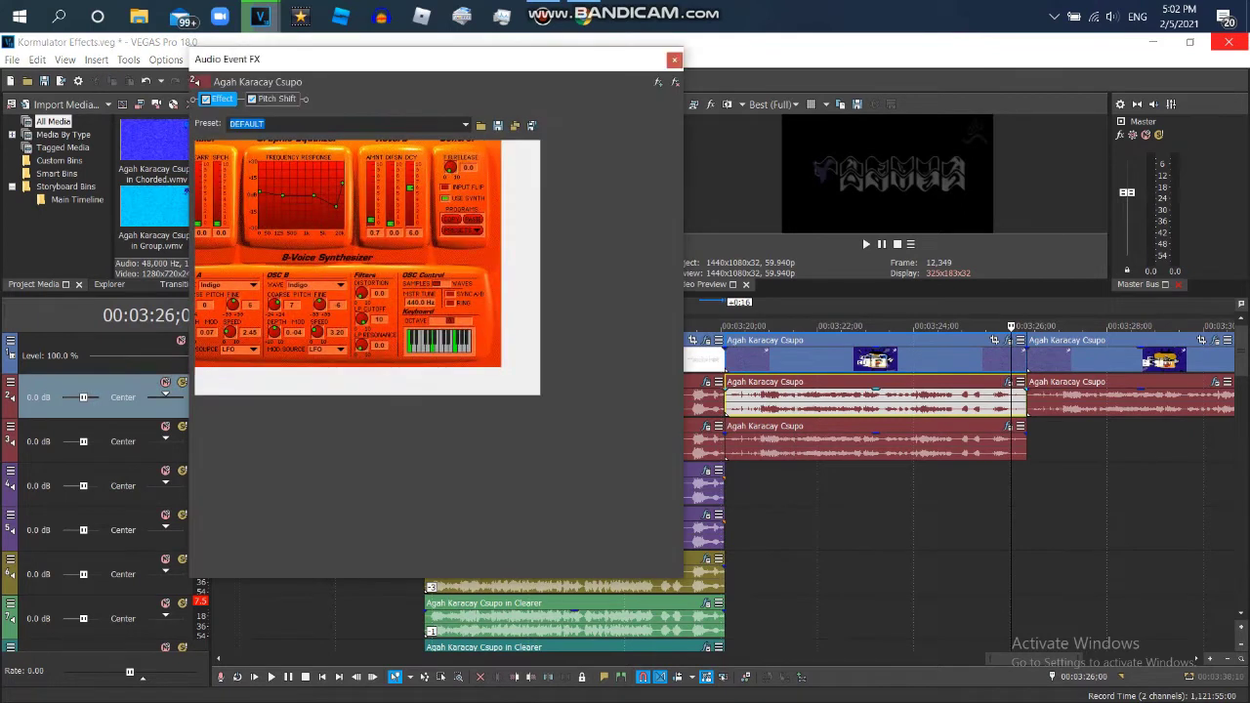
left_click(277, 99)
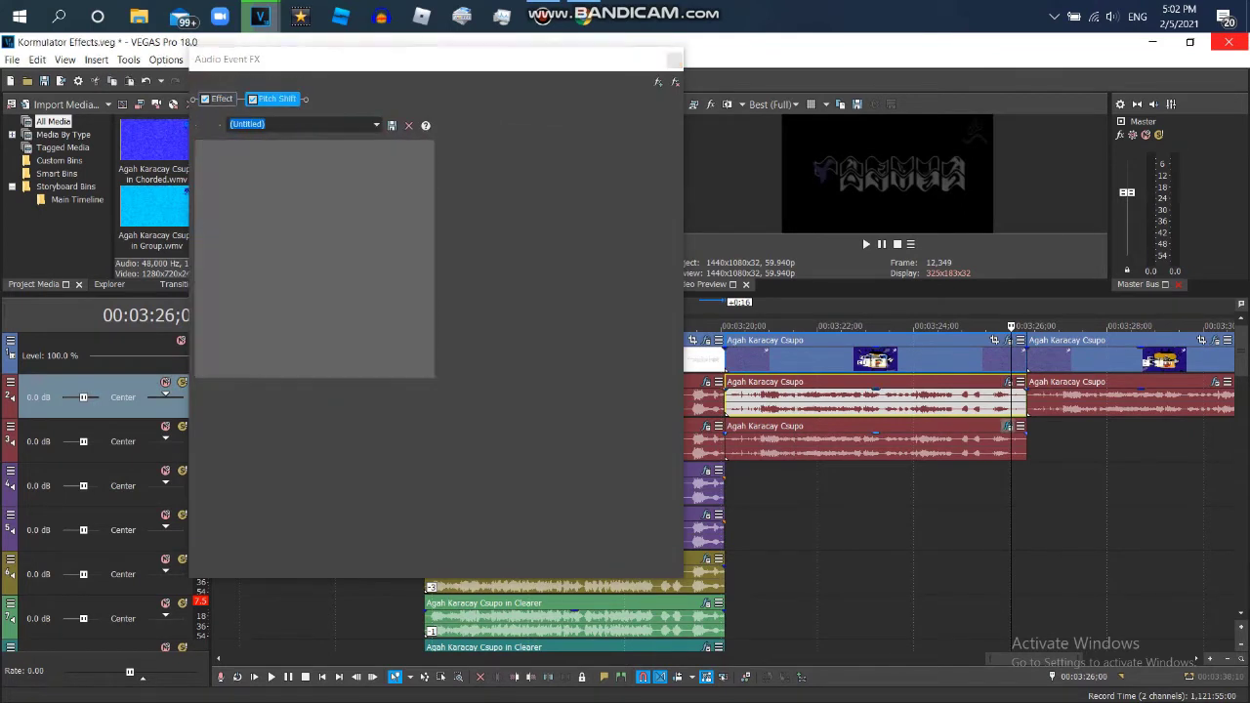
left_click(217, 99)
left_click(276, 99)
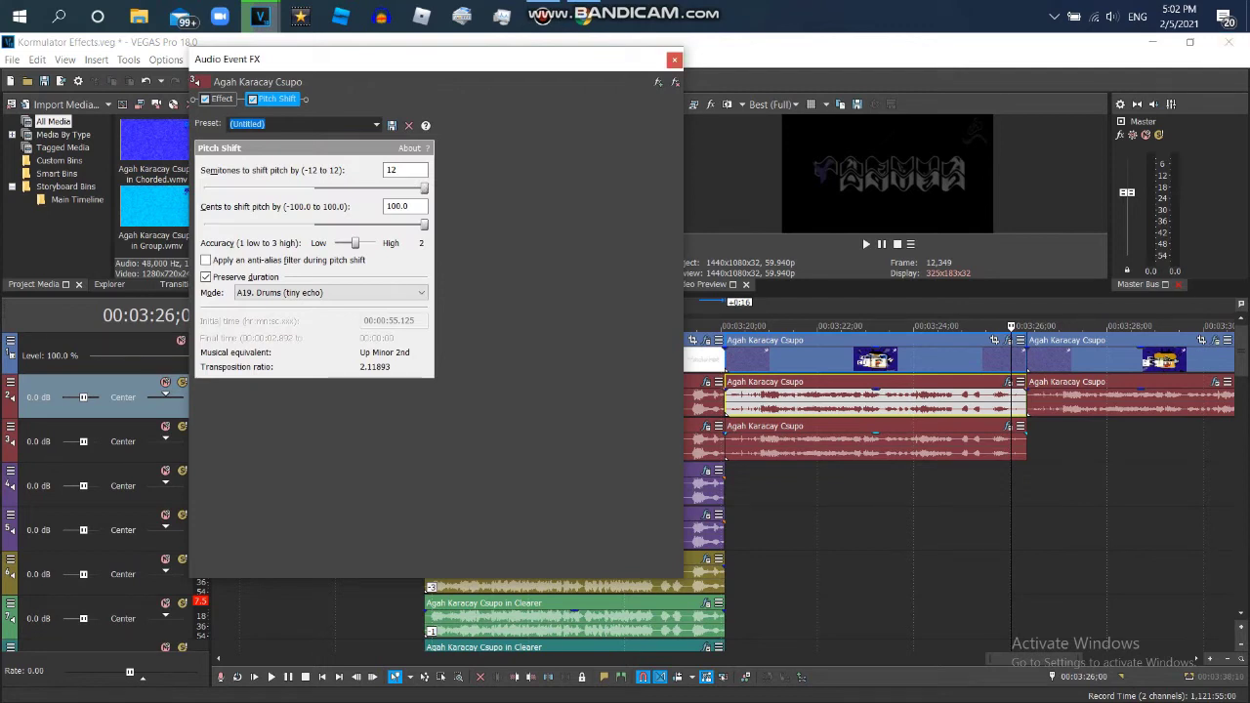
left_click(674, 59)
Switch to the YouTube music video in the browser and return to the Kormulator Effects project in VEGAS Pro.
left_click(583, 20)
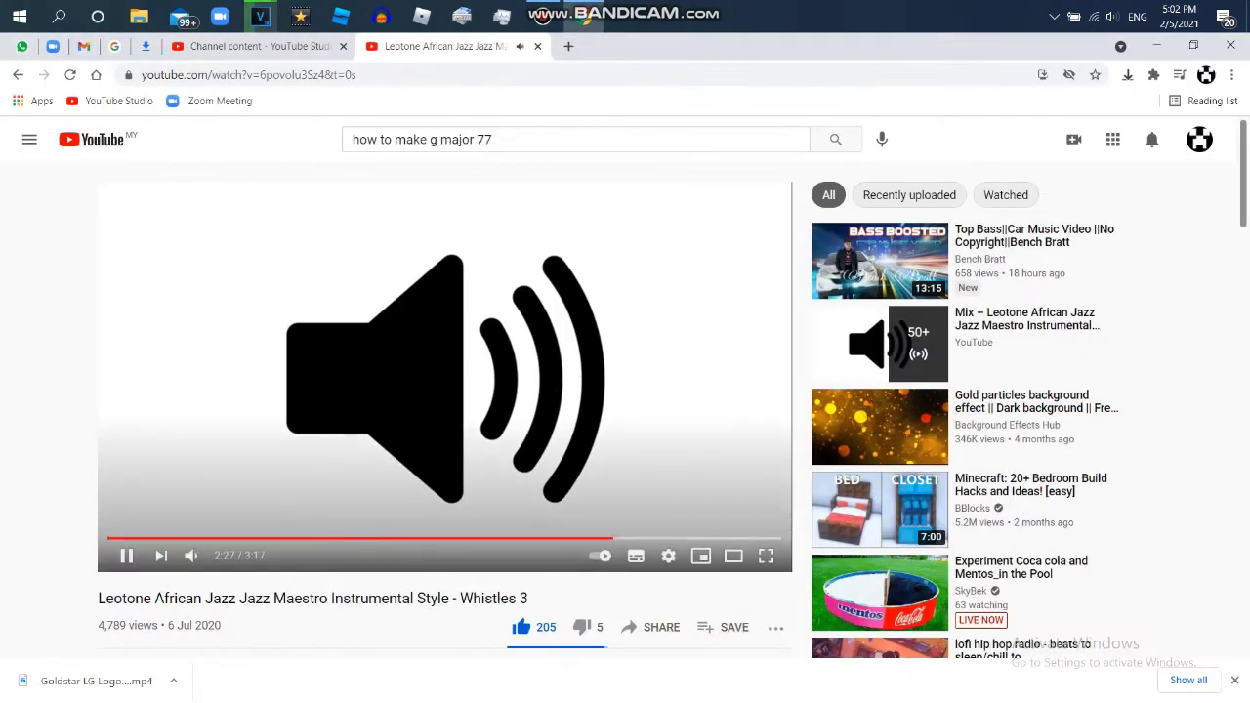
mouse_move(260, 16)
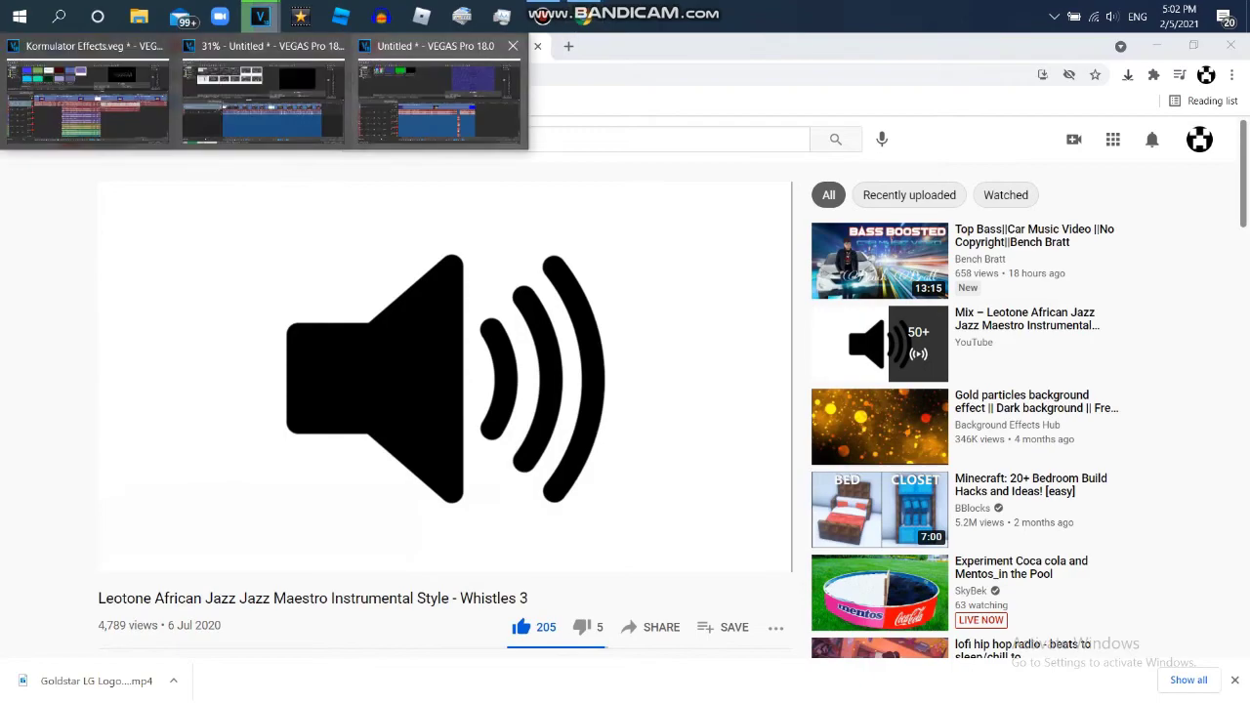
left_click(88, 97)
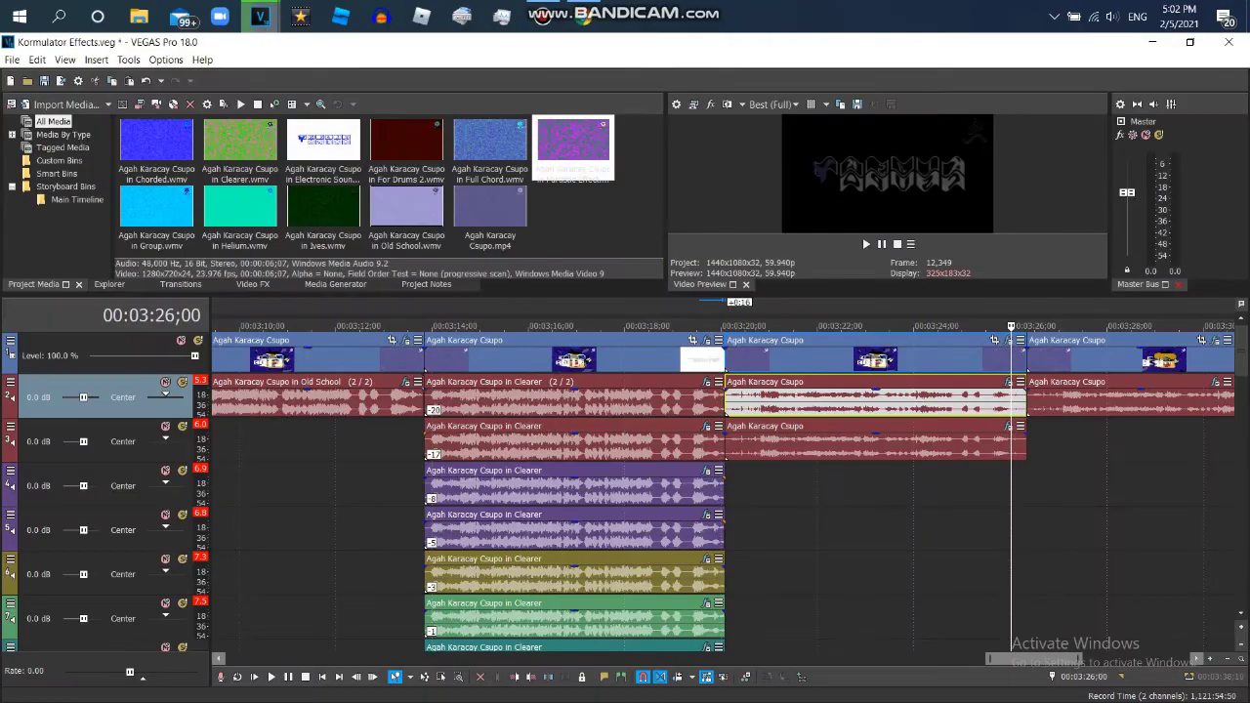
Preview the thirty-fourth clip and inspect its Gradient Map, Wave and Mirror video effects, stepping through the gradient's colour points.
key("space")
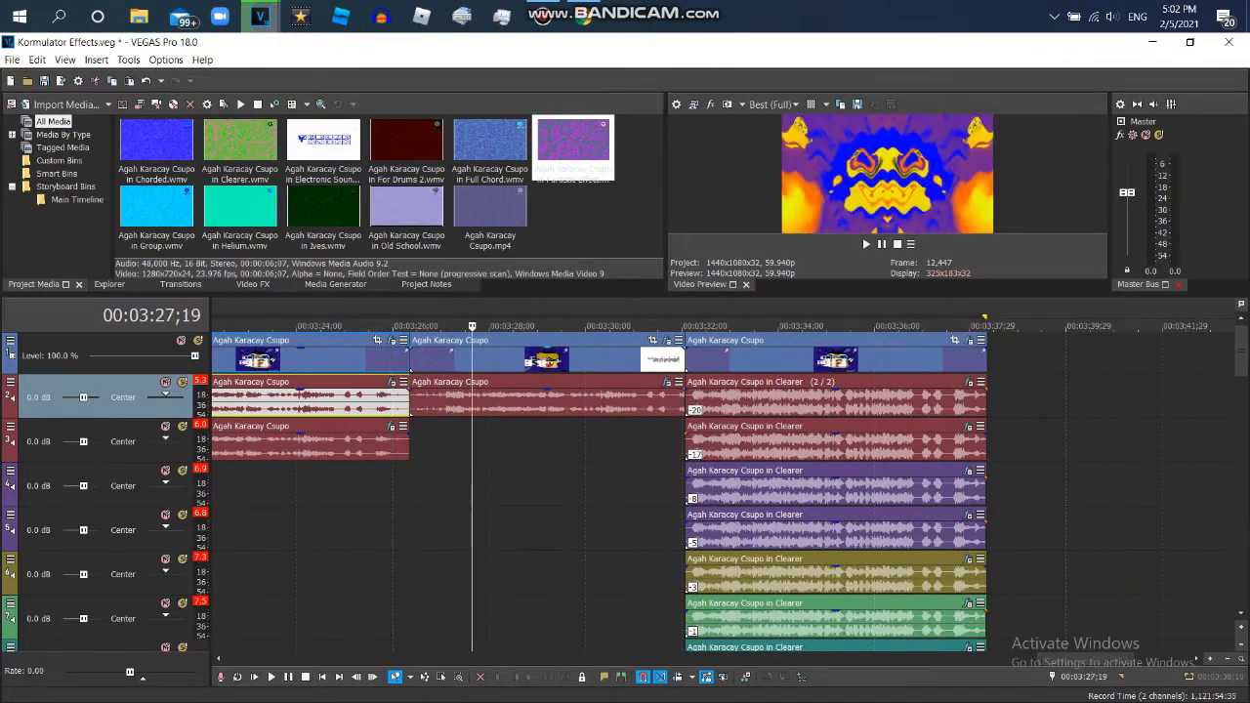
left_click(666, 340)
left_click(225, 193)
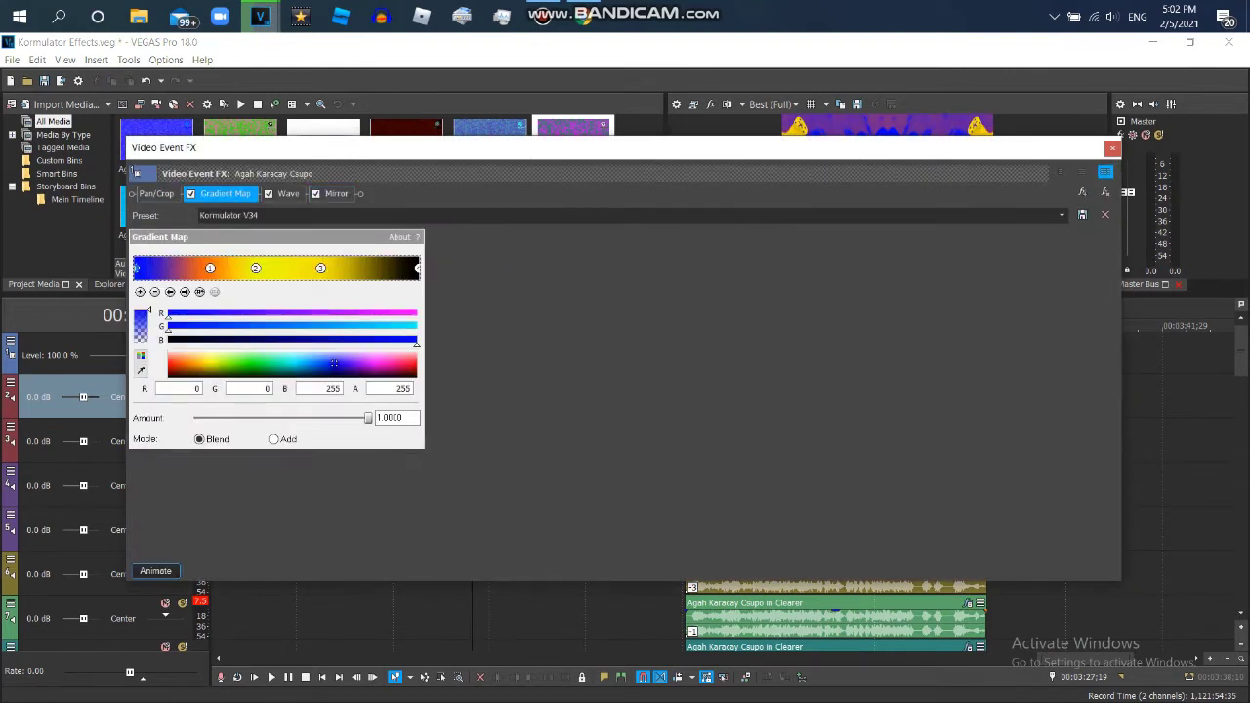
left_click(199, 292)
left_click(200, 292)
left_click(199, 291)
left_click(199, 291)
left_click(289, 194)
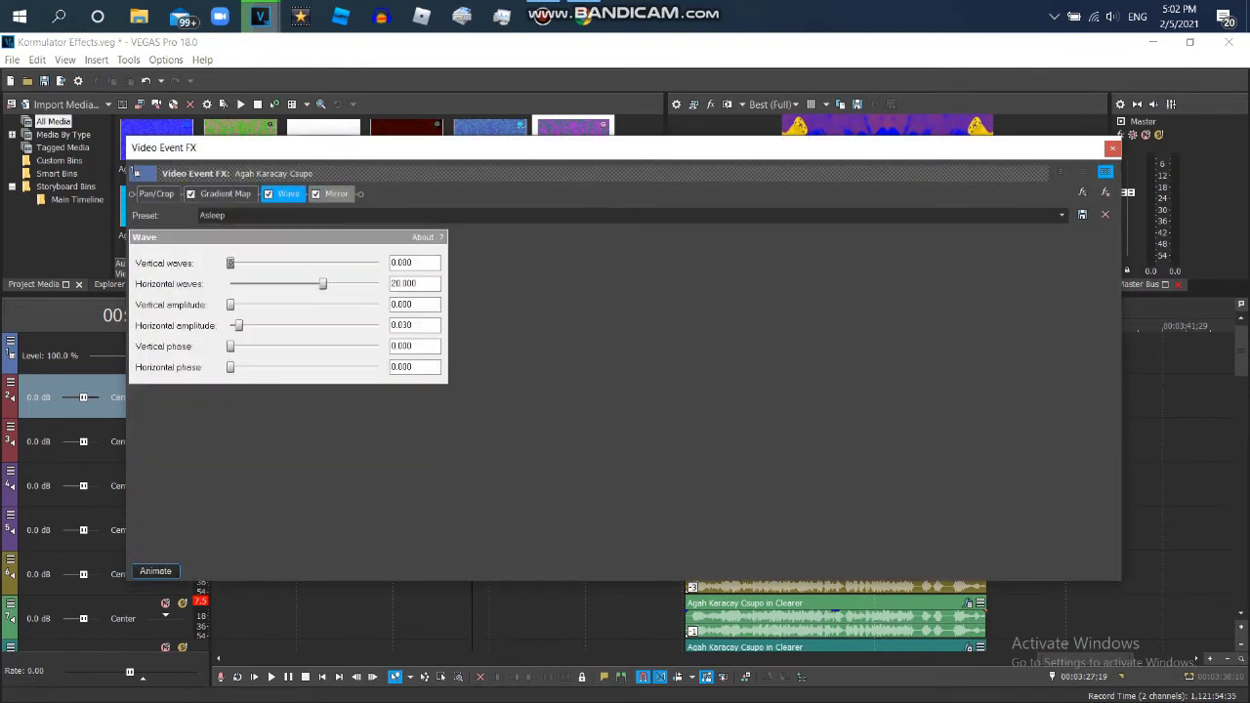
left_click(336, 193)
left_click(1113, 148)
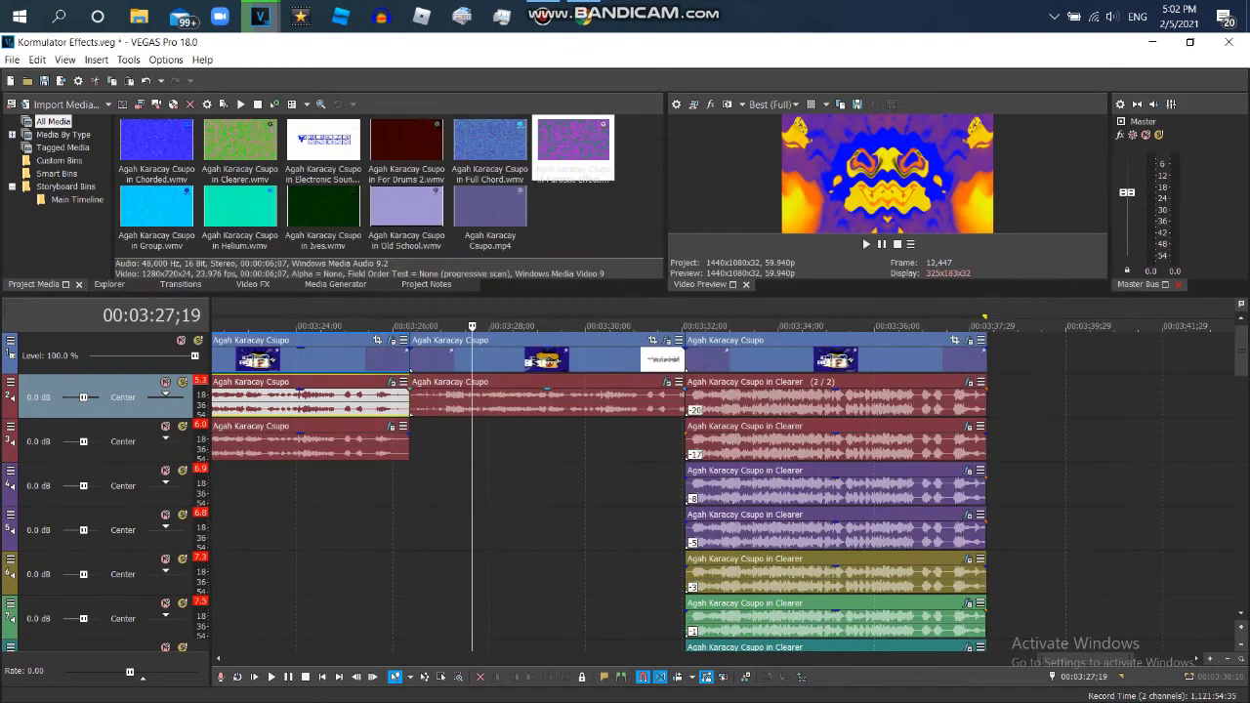
Inspect the IL Vocodex and Vibrato plug-ins on the thirty-fourth clip's audio event.
left_click(666, 382)
left_click(246, 99)
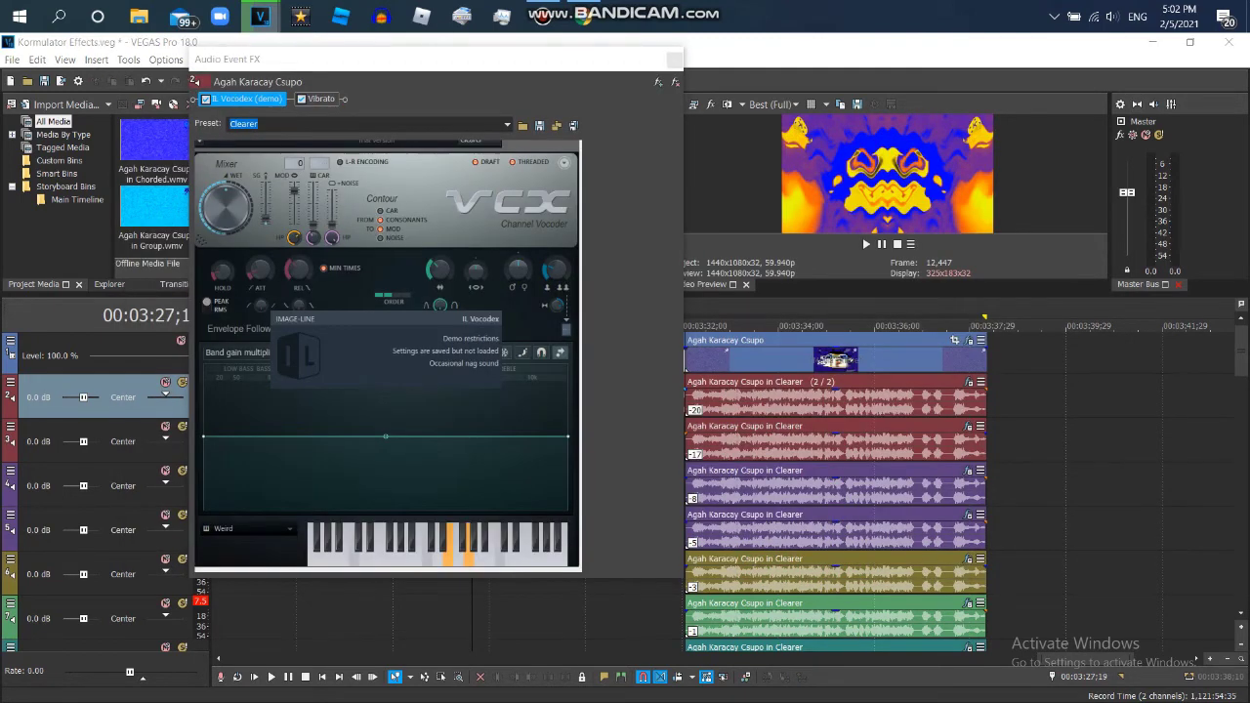
left_click(320, 98)
key("Escape")
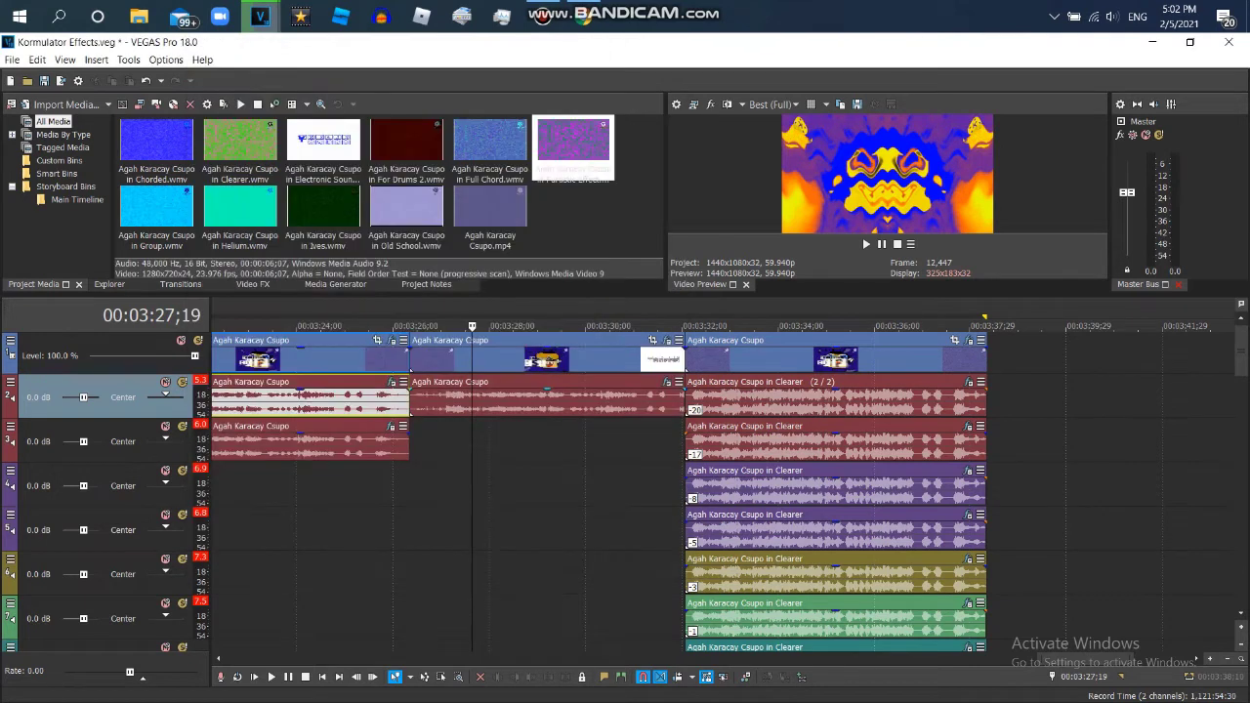
Move to the start of the thirty-fifth clip and annotate it on screen with its Kormulator V35 combination and "COMPLETE!".
left_click(712, 325)
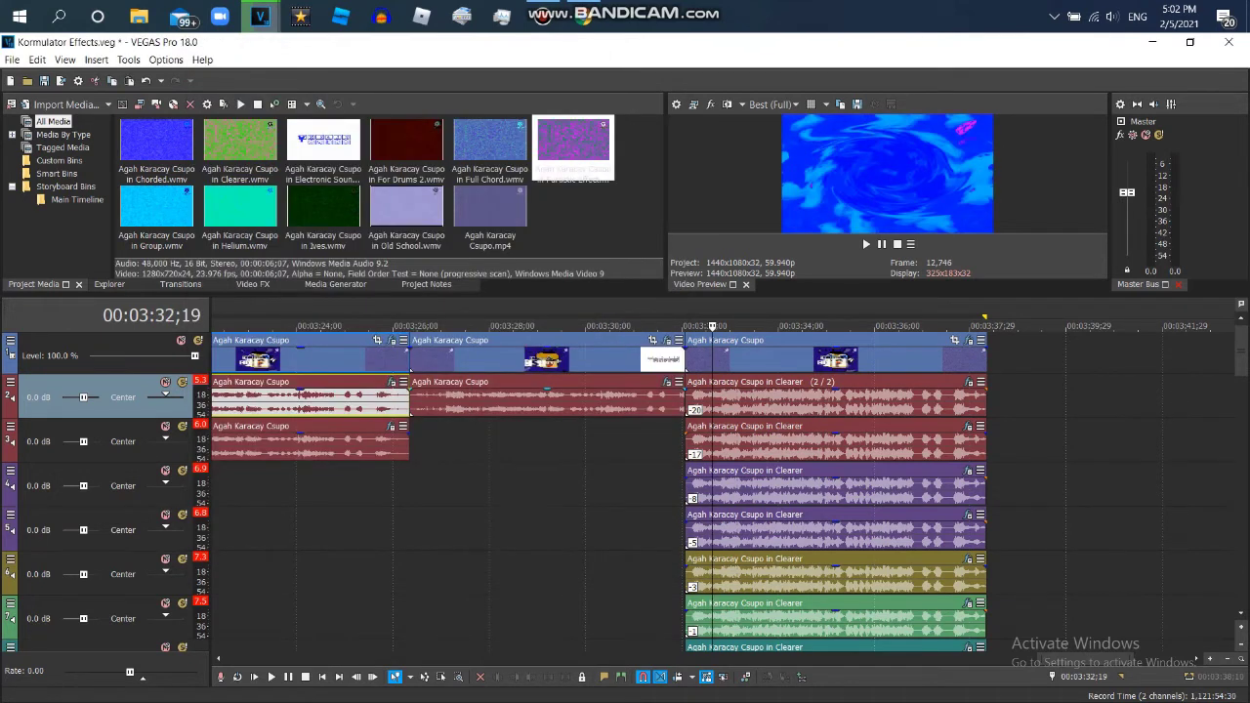
key("ctrl+alt+d")
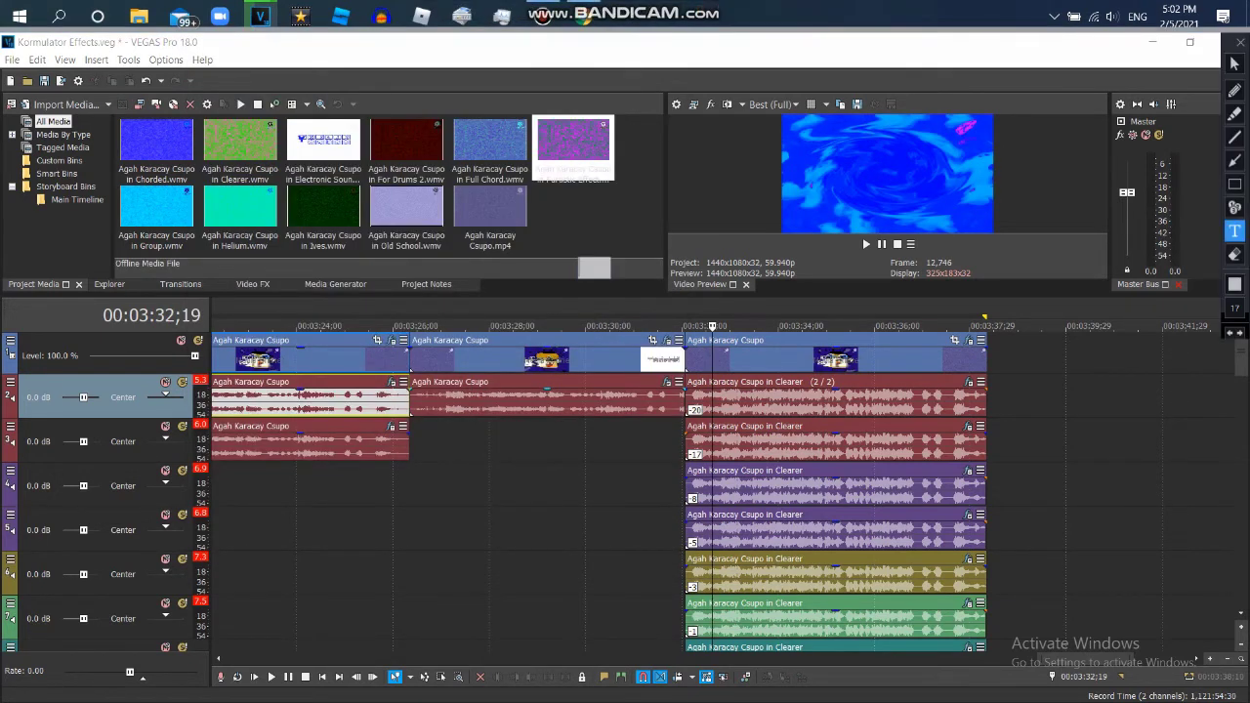
type("Kormulator")
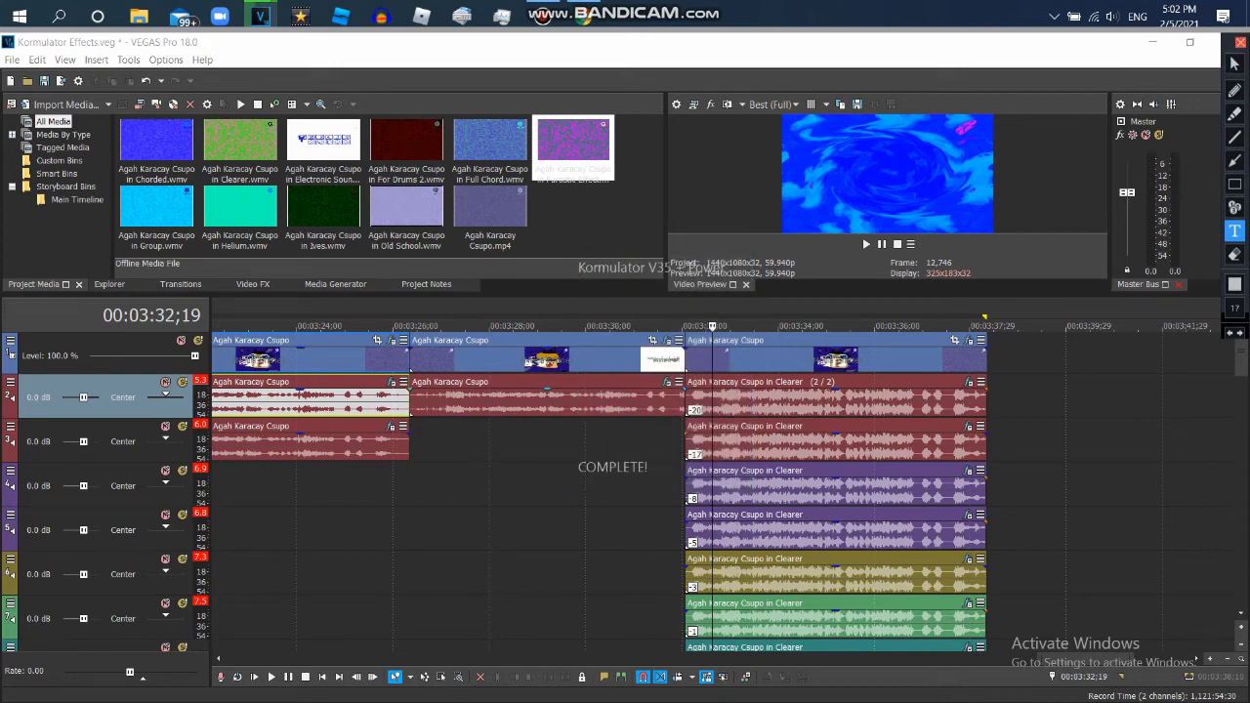
Pause the YouTube music video in the browser and return to the Kormulator Effects project in VEGAS Pro.
key("alt+Tab")
key("space")
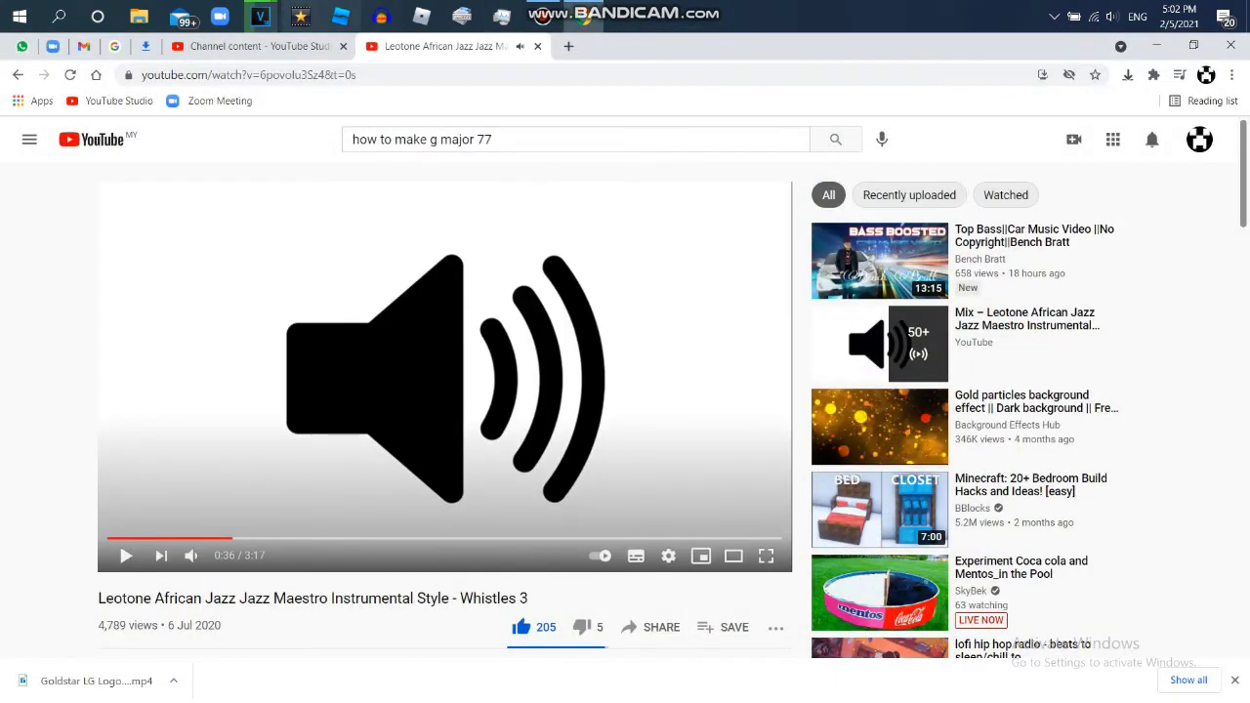
mouse_move(260, 19)
left_click(440, 93)
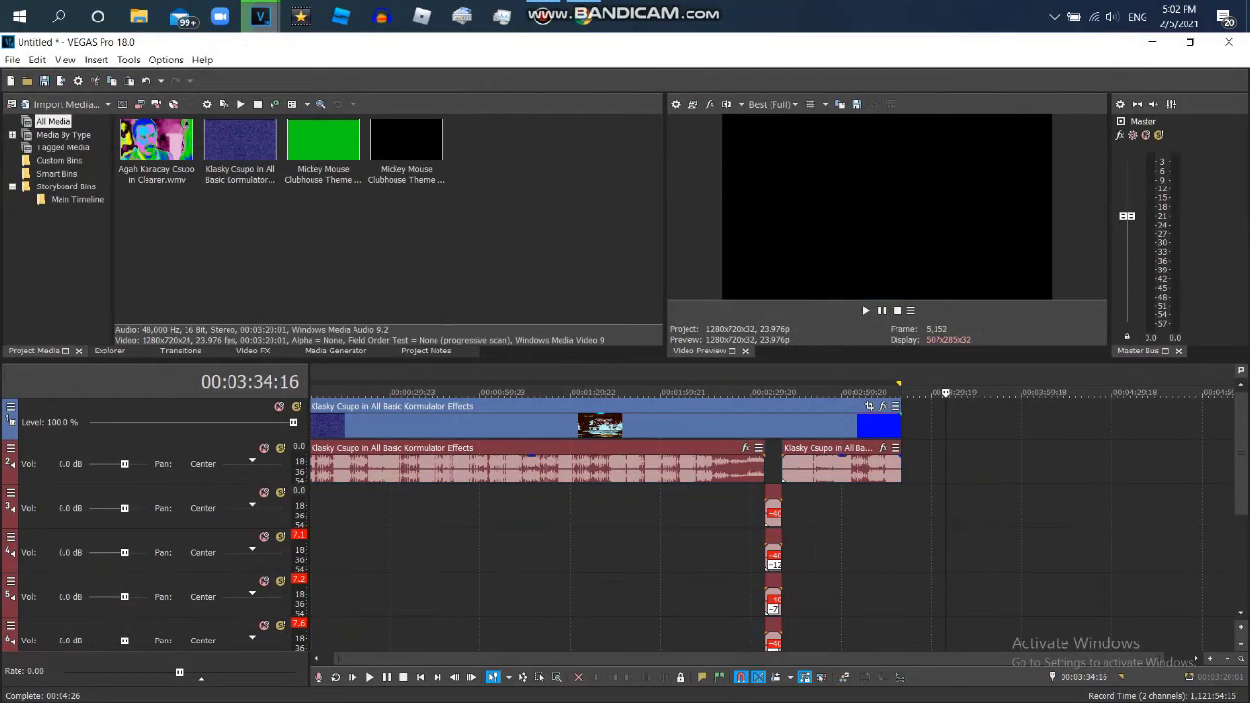
mouse_move(260, 20)
left_click(86, 98)
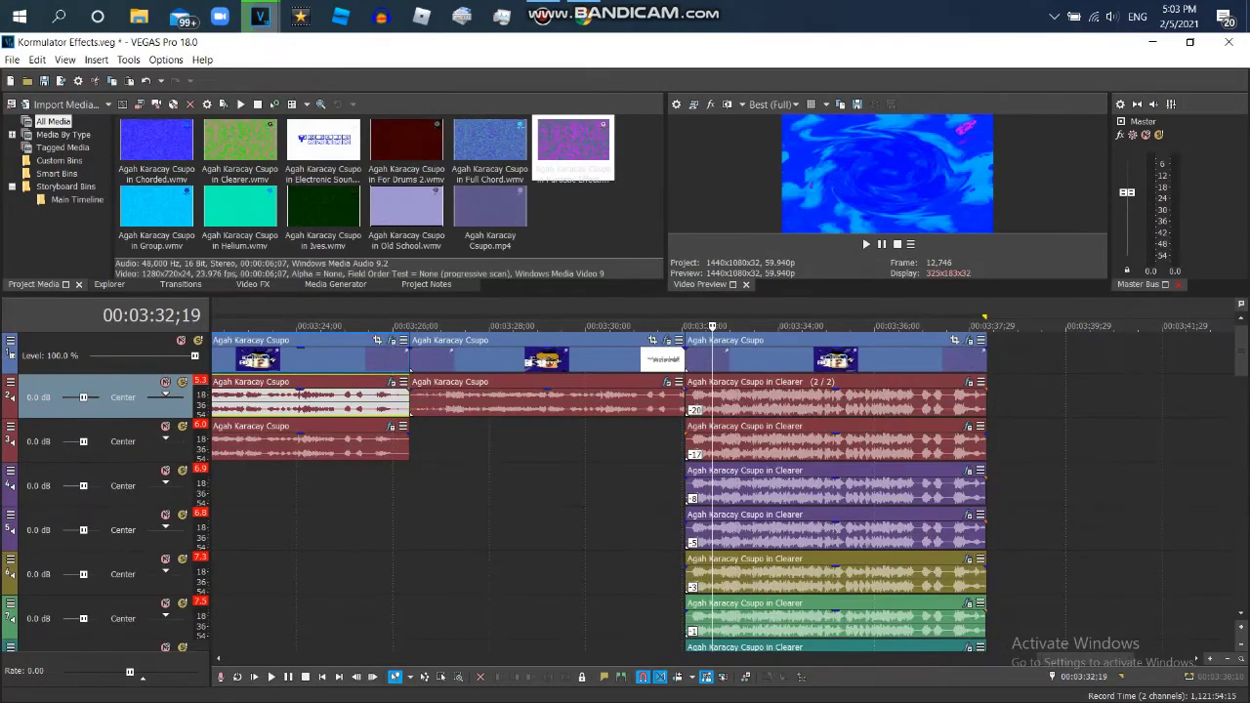
left_click(12, 60)
left_click(39, 190)
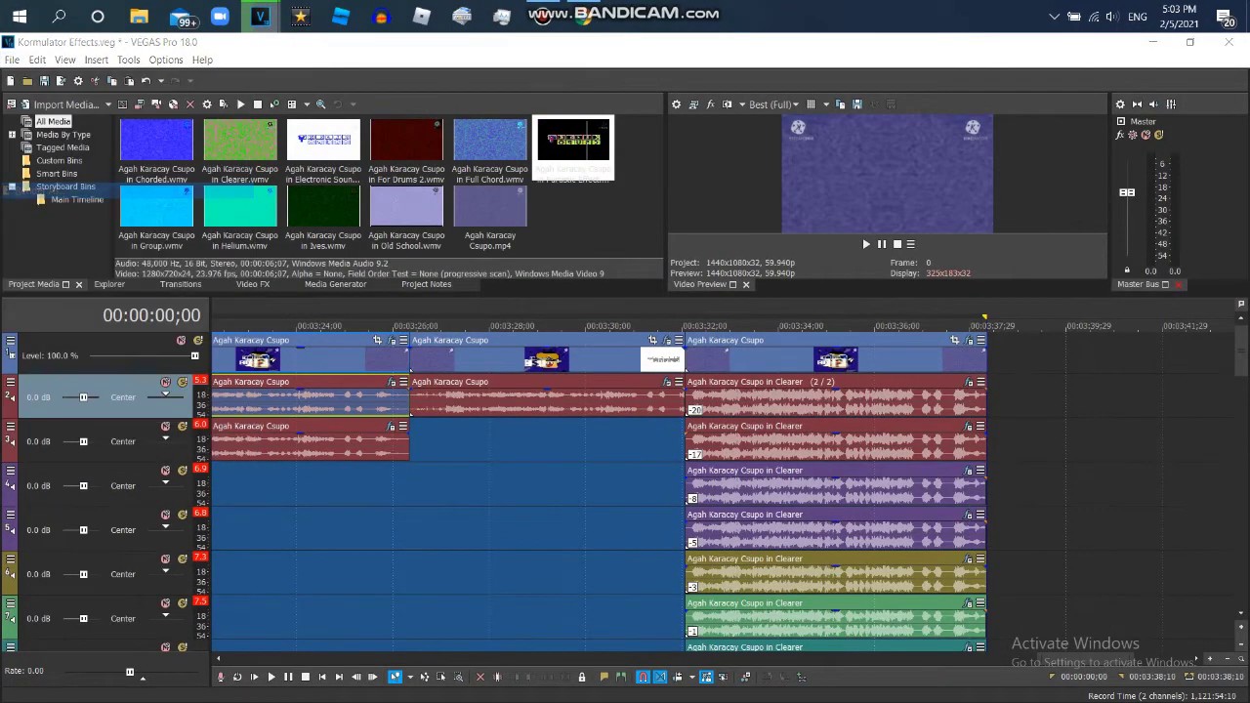
type("A")
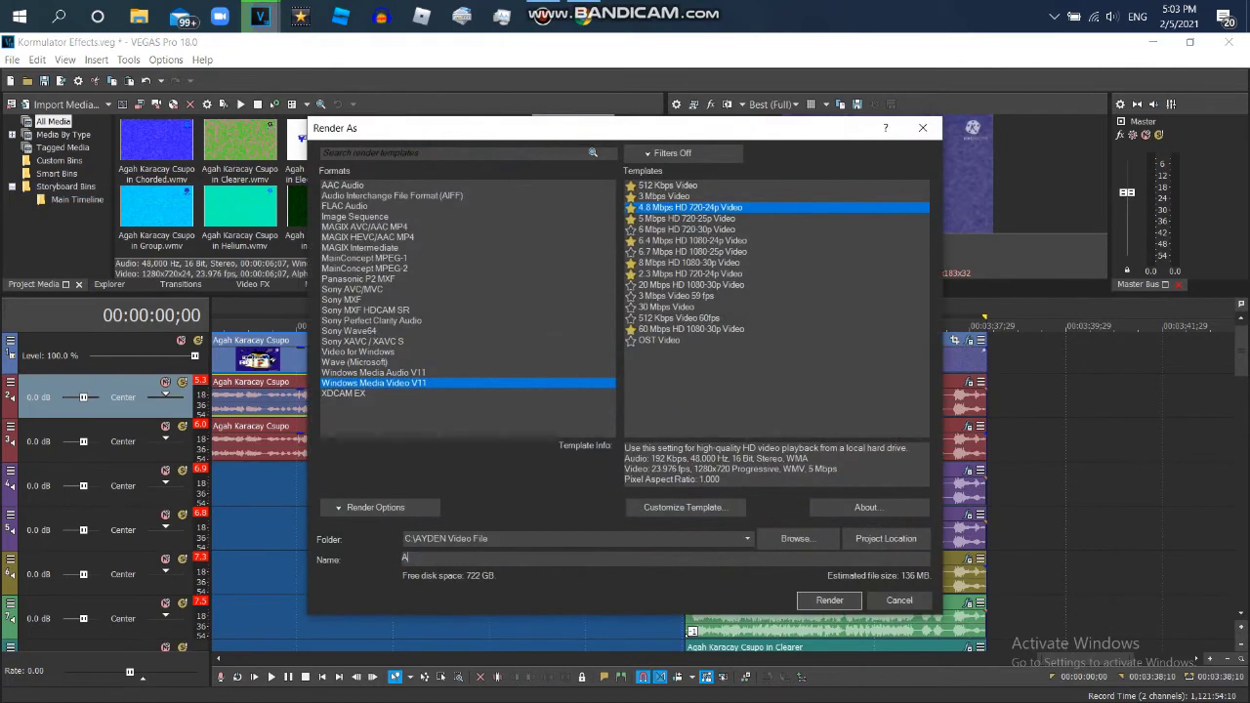
type("gah Karacha")
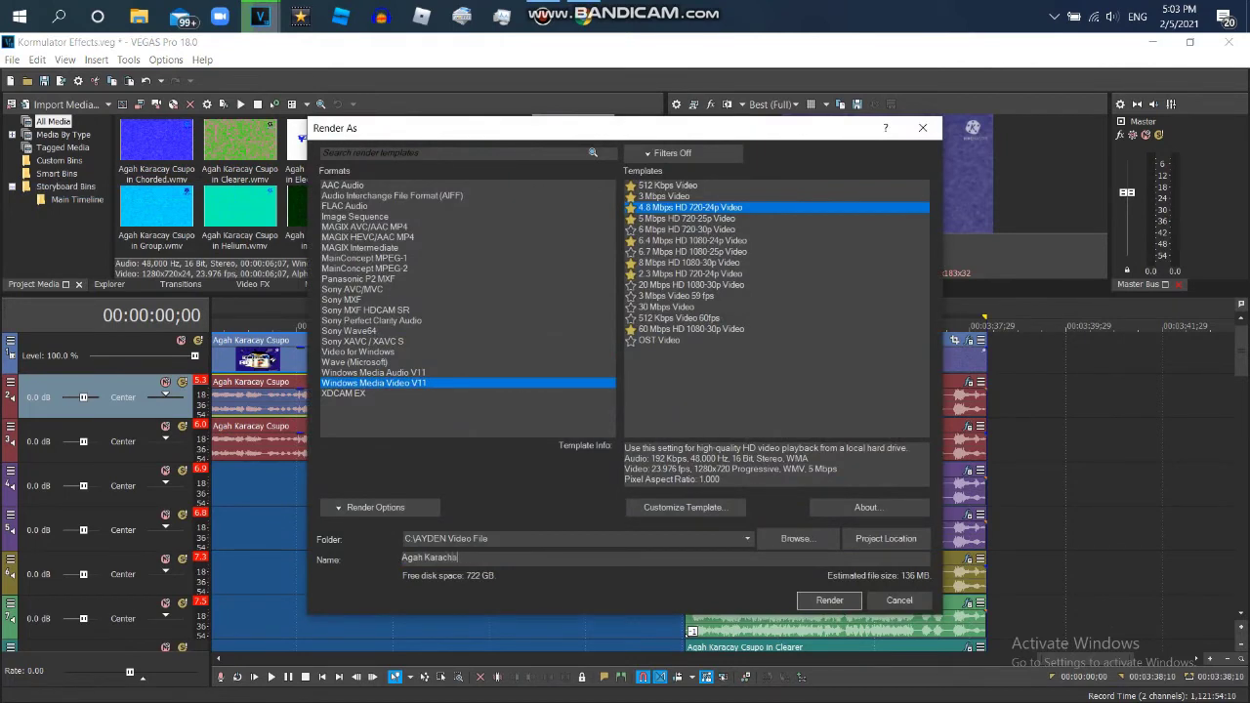
type("y Csupo in Kormulator V1-35")
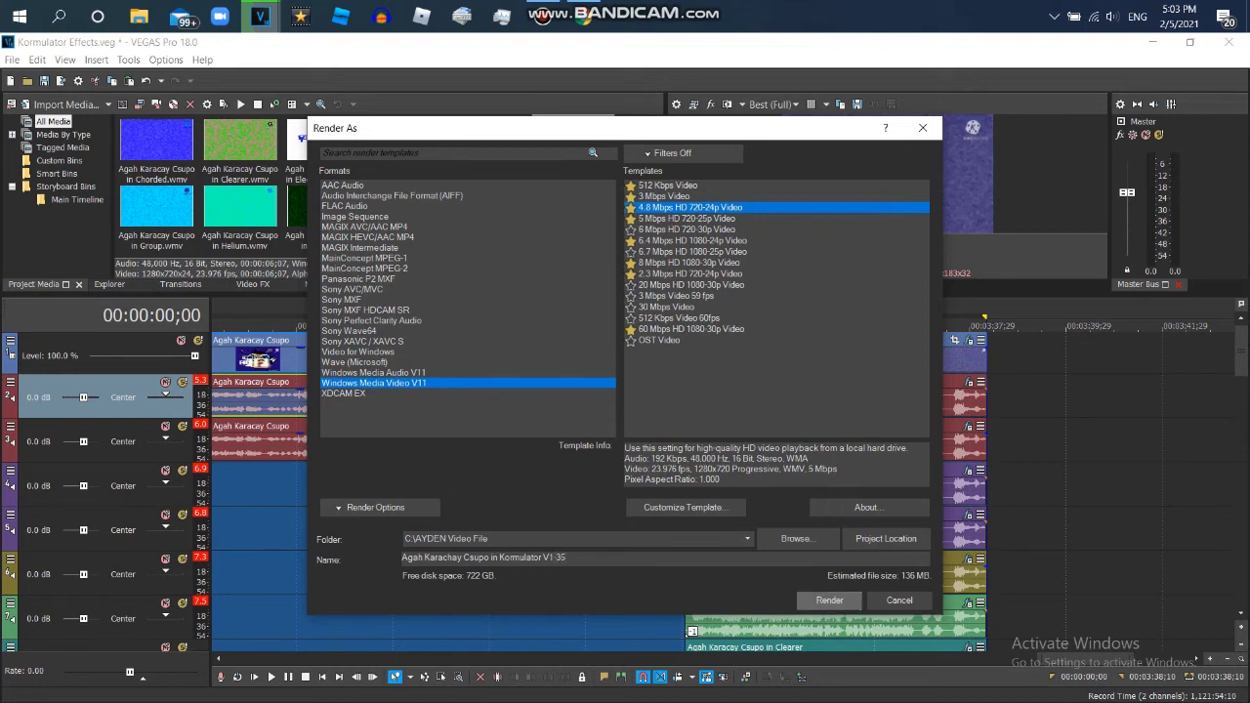
left_click(830, 600)
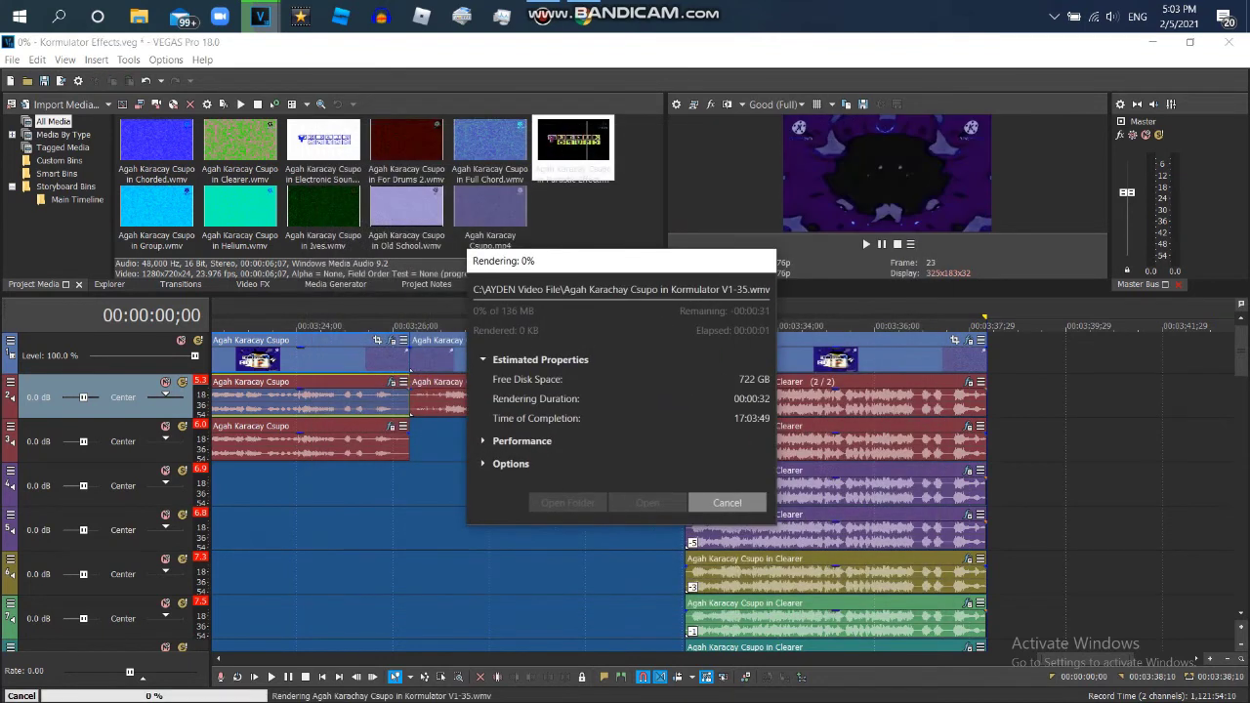
key("Escape")
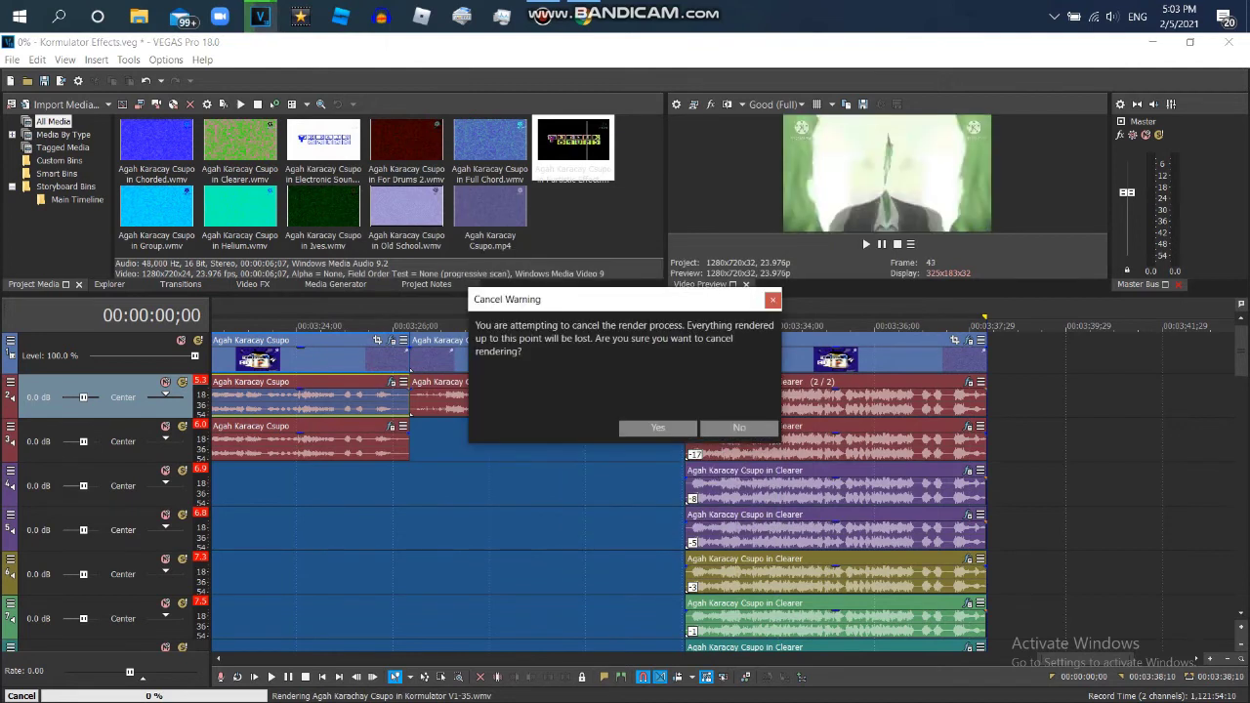
key("Return")
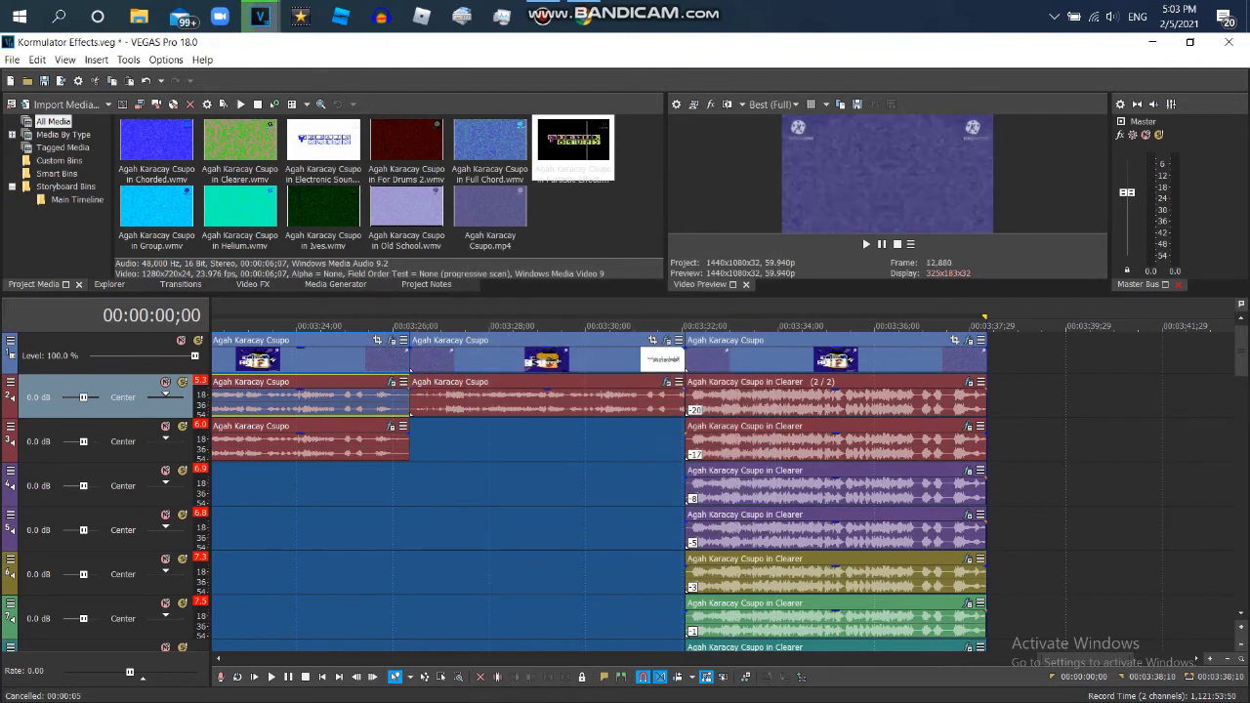
Render the project as a Windows Media Video V11 file, 4.8 Mbps HD 720-24p, named "Agah Karacay Csupo in Kormulator V1-35".
key("e")
key("Left")
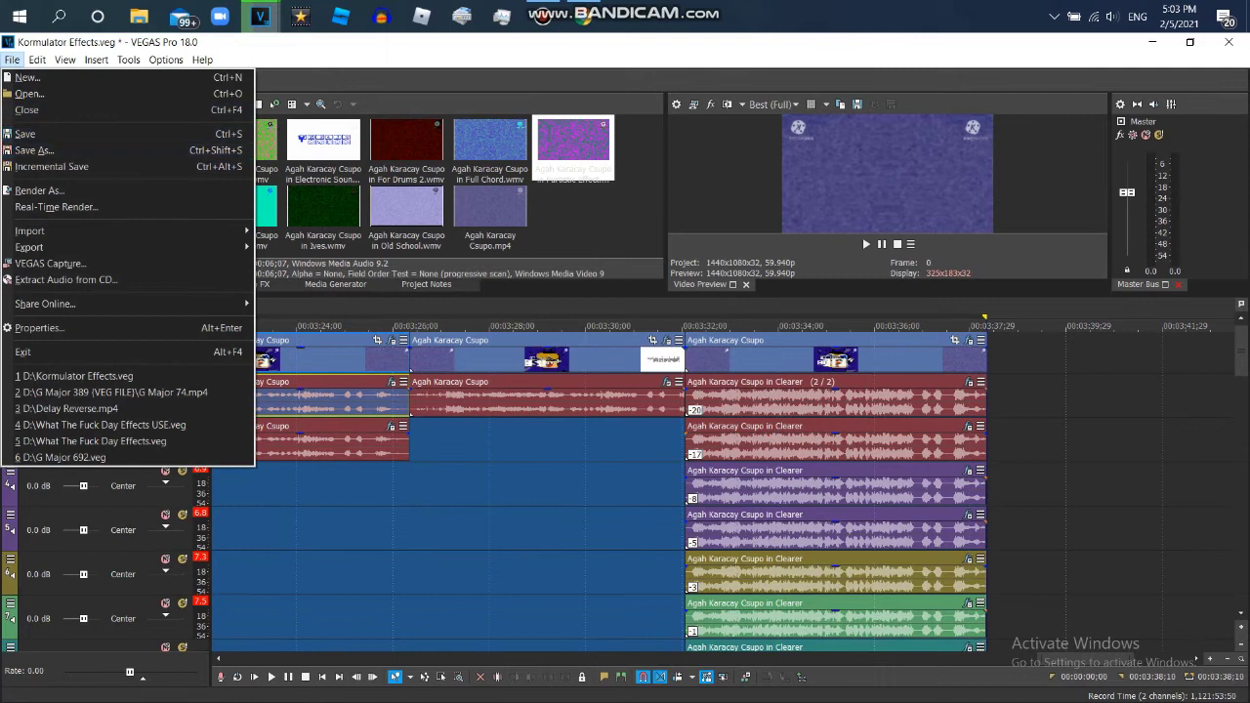
type("rAga")
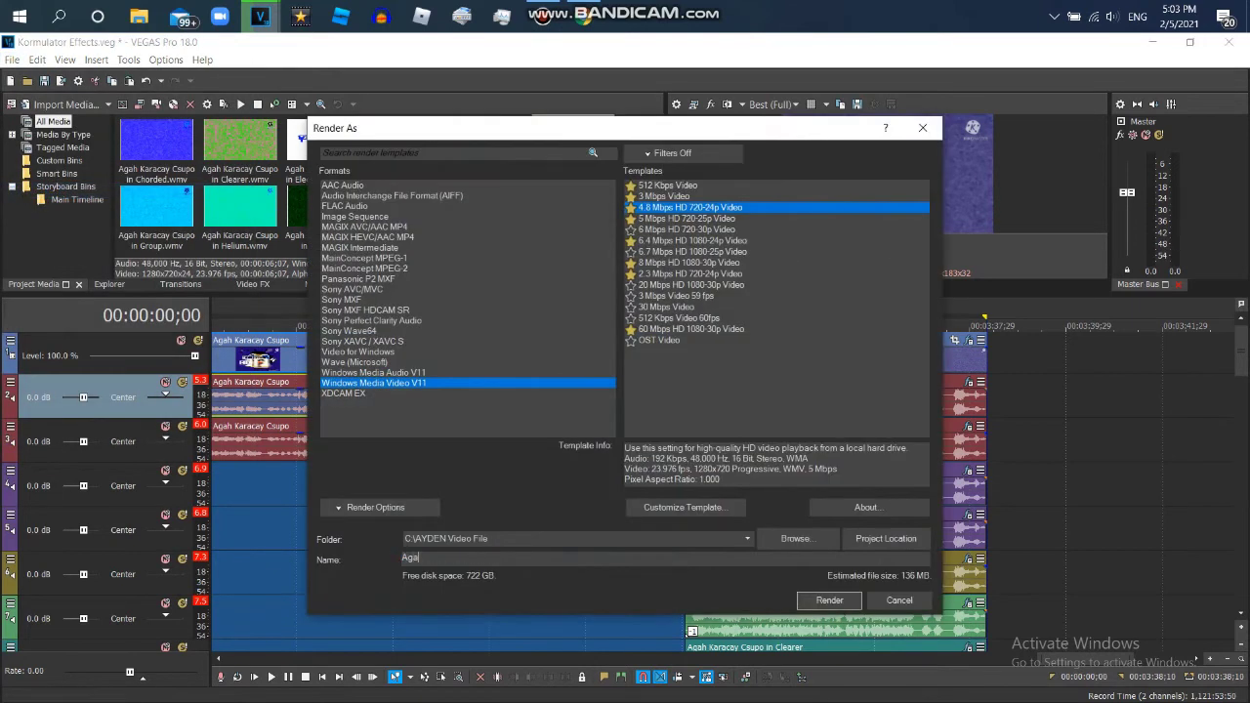
type("h Karachay Csu")
key("BackSpace")
key("BackSpace")
key("BackSpace")
key("BackSpace")
key("BackSpace")
key("BackSpace")
type("ay Csupo in Korm")
left_click(830, 599)
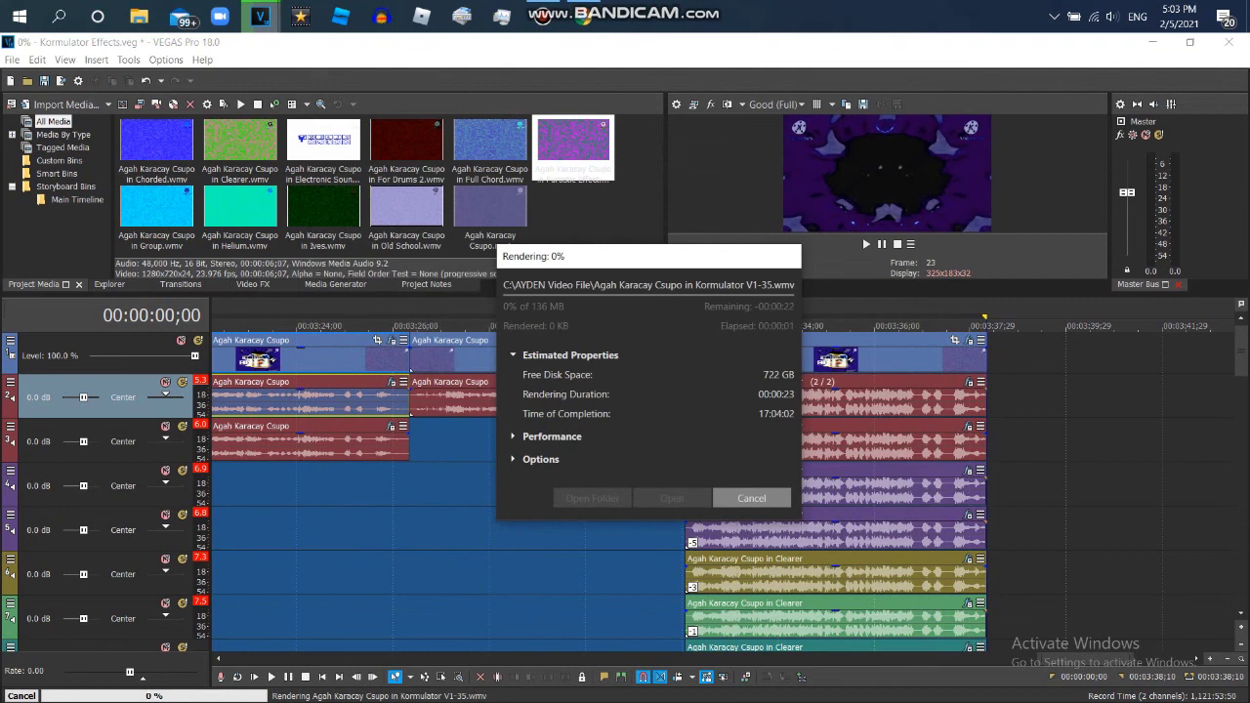